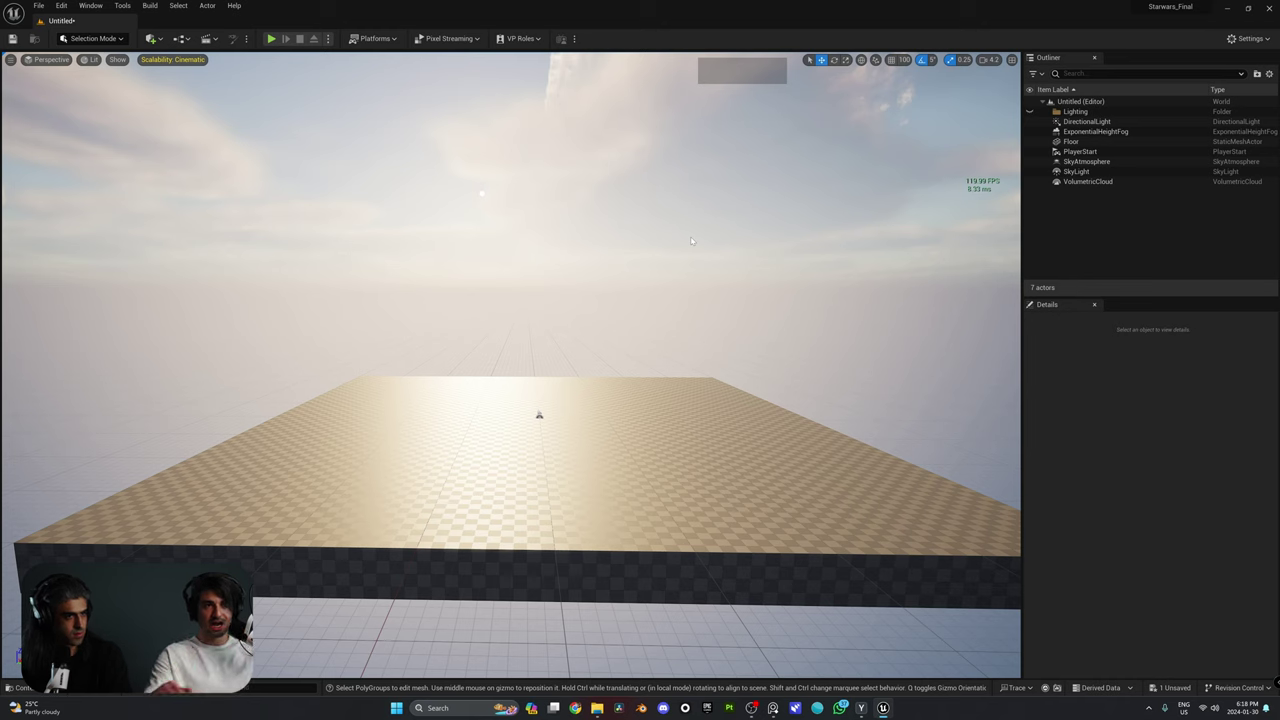
Move the directional light, height fog, sky atmosphere, sky light and volumetric cloud into the Lighting folder and collapse the folder.
click(1090, 121)
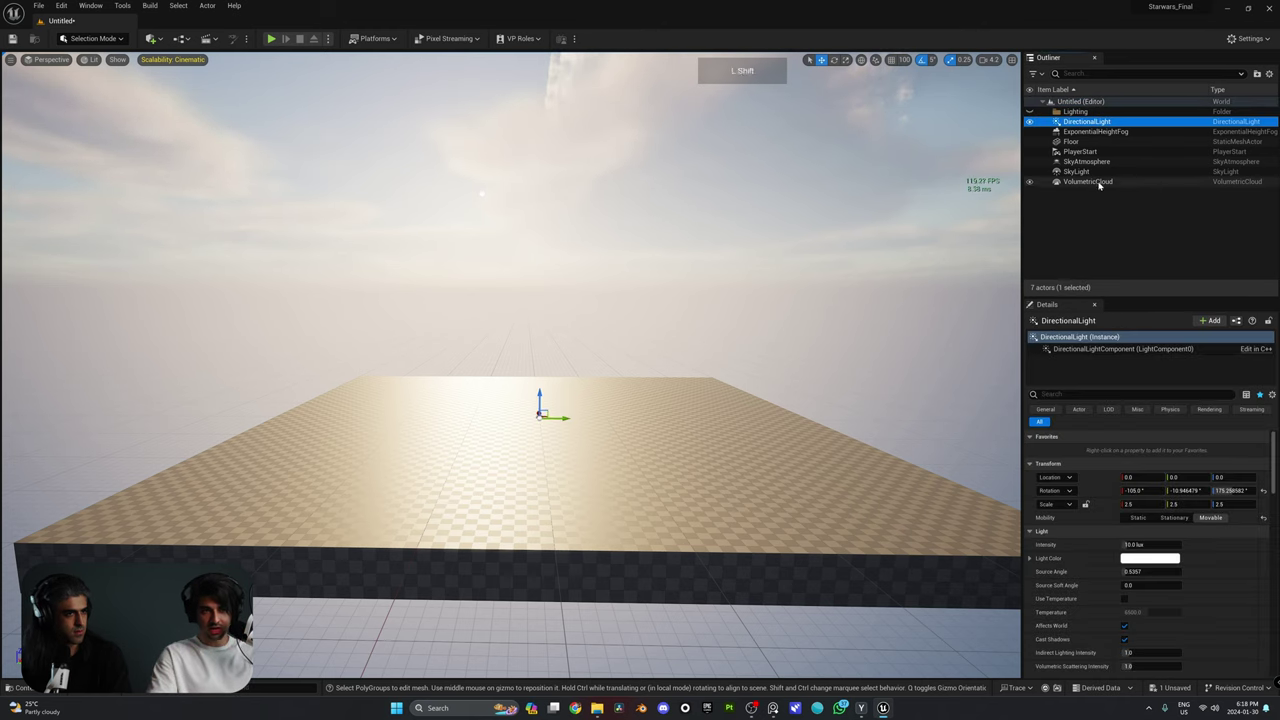
shift+click(1090, 181)
ctrl+click(1072, 141)
ctrl+click(1080, 151)
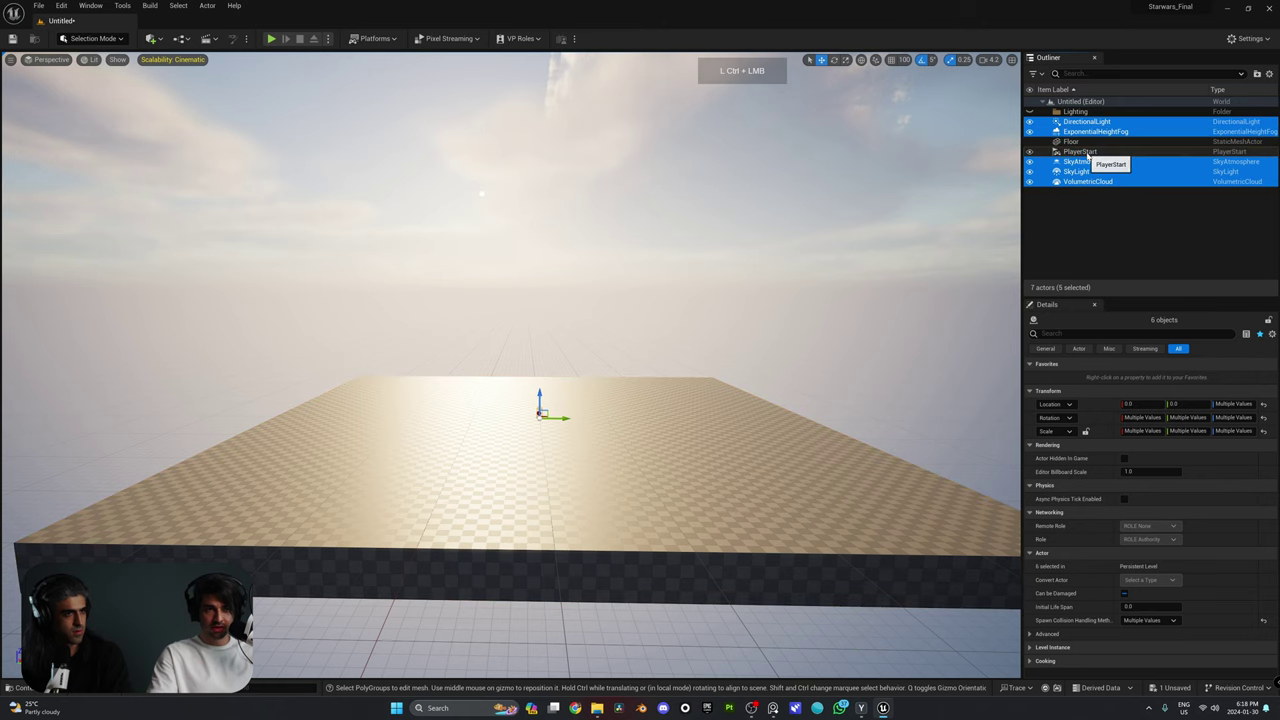
drag(1080, 131, 1077, 113)
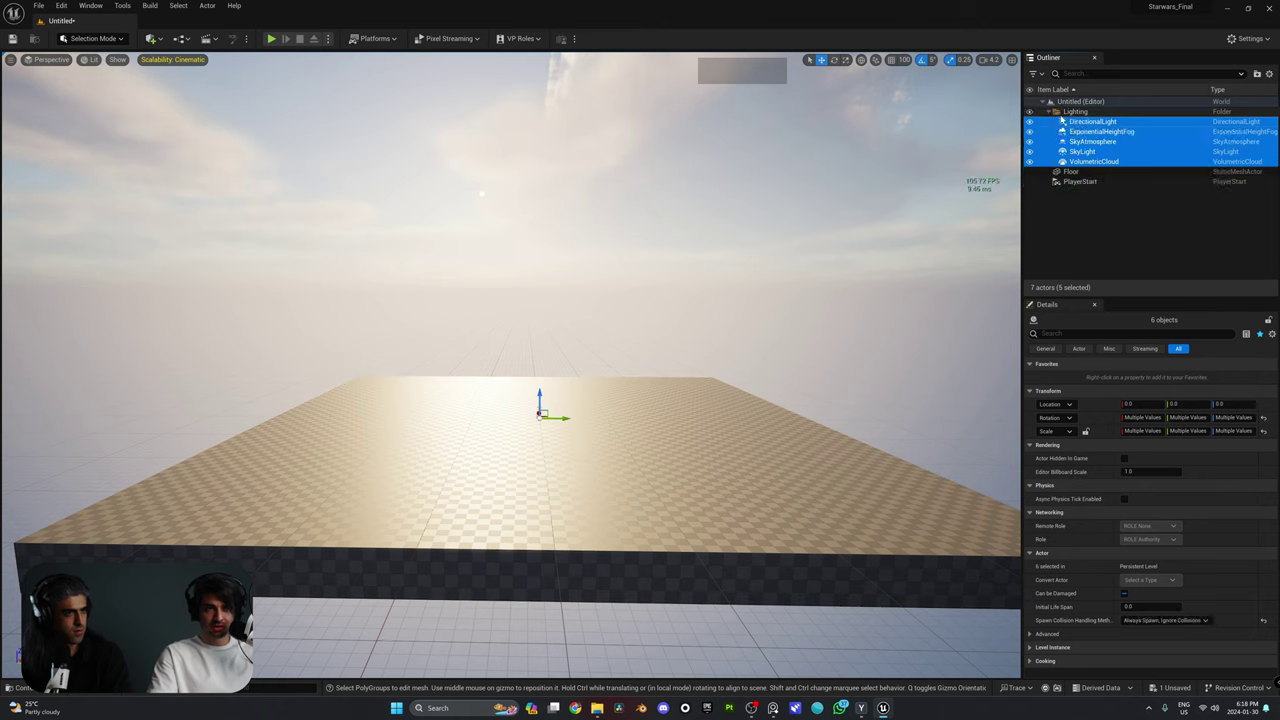
click(1049, 111)
Delete the PlayerStart actor from the level.
click(1081, 132)
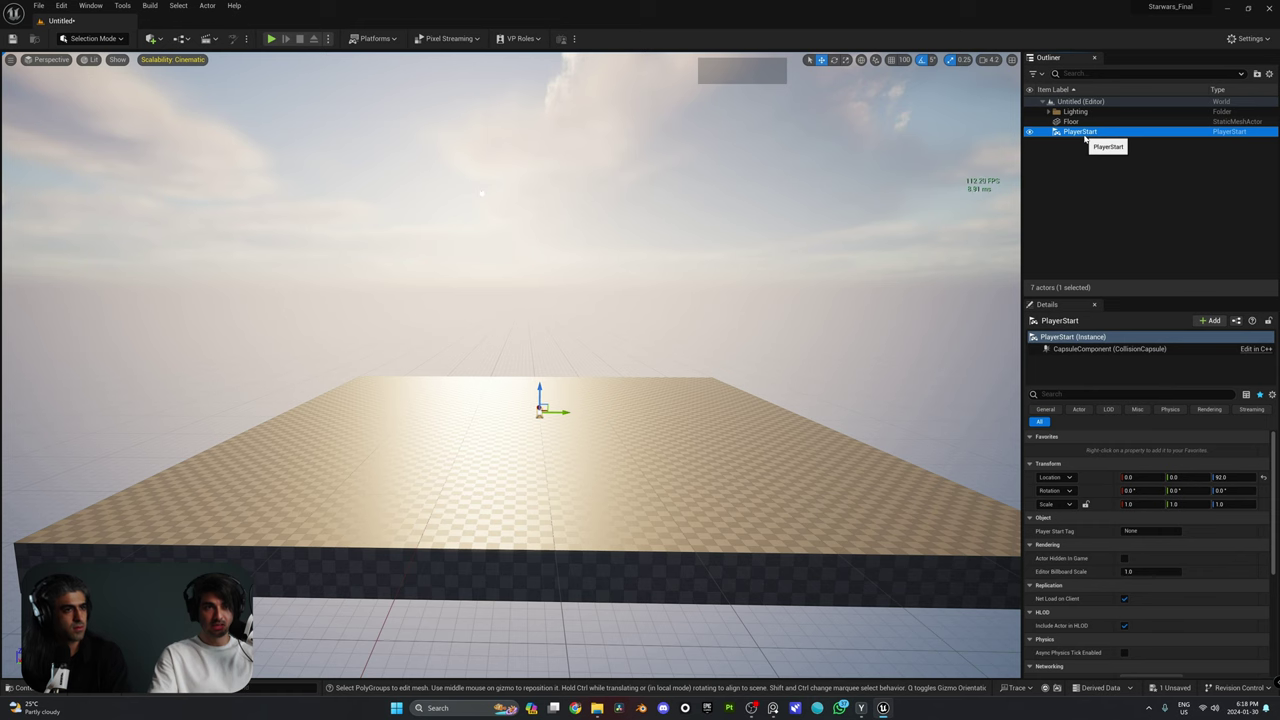
key(Delete)
key(d)
mouse_move(706, 318)
right_down()
mouse_move(664, 328)
mouse_move(706, 318)
right_up()
key(a)
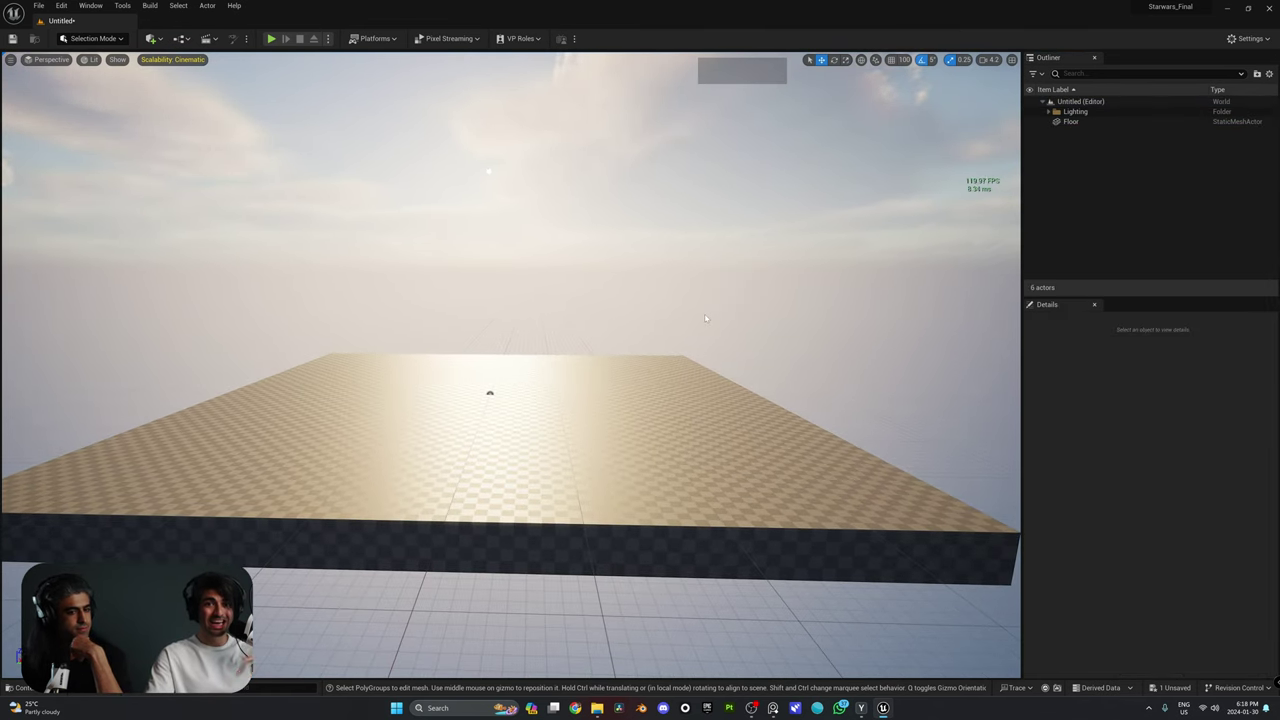
key(d)
right_drag(706, 318, 634, 320)
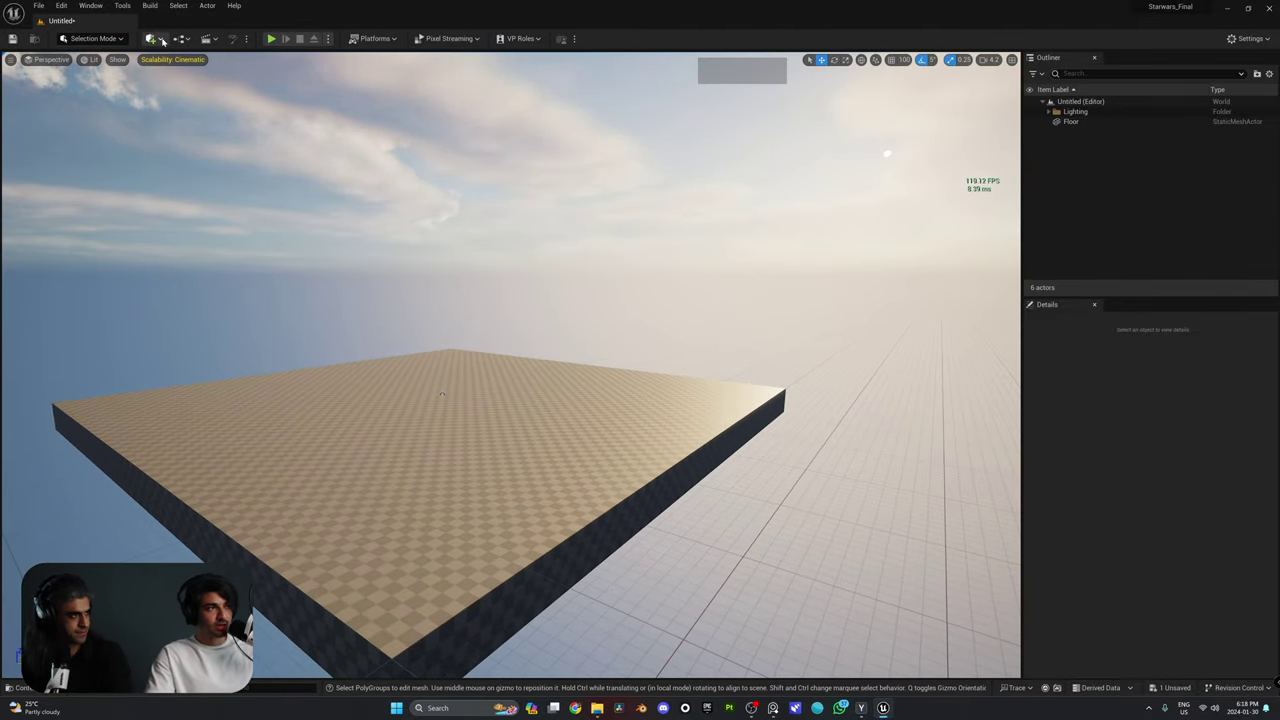
Show the list of placeable actors and place a basic cube shape on the floor.
click(161, 40)
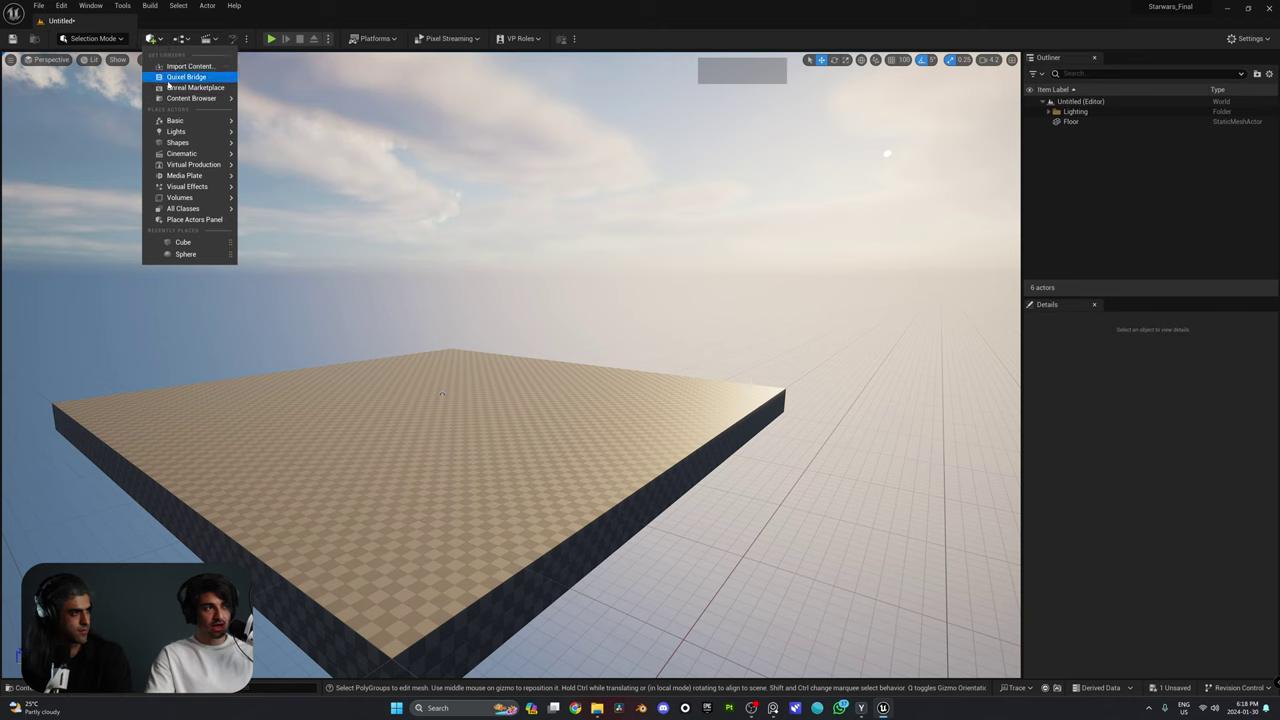
click(185, 220)
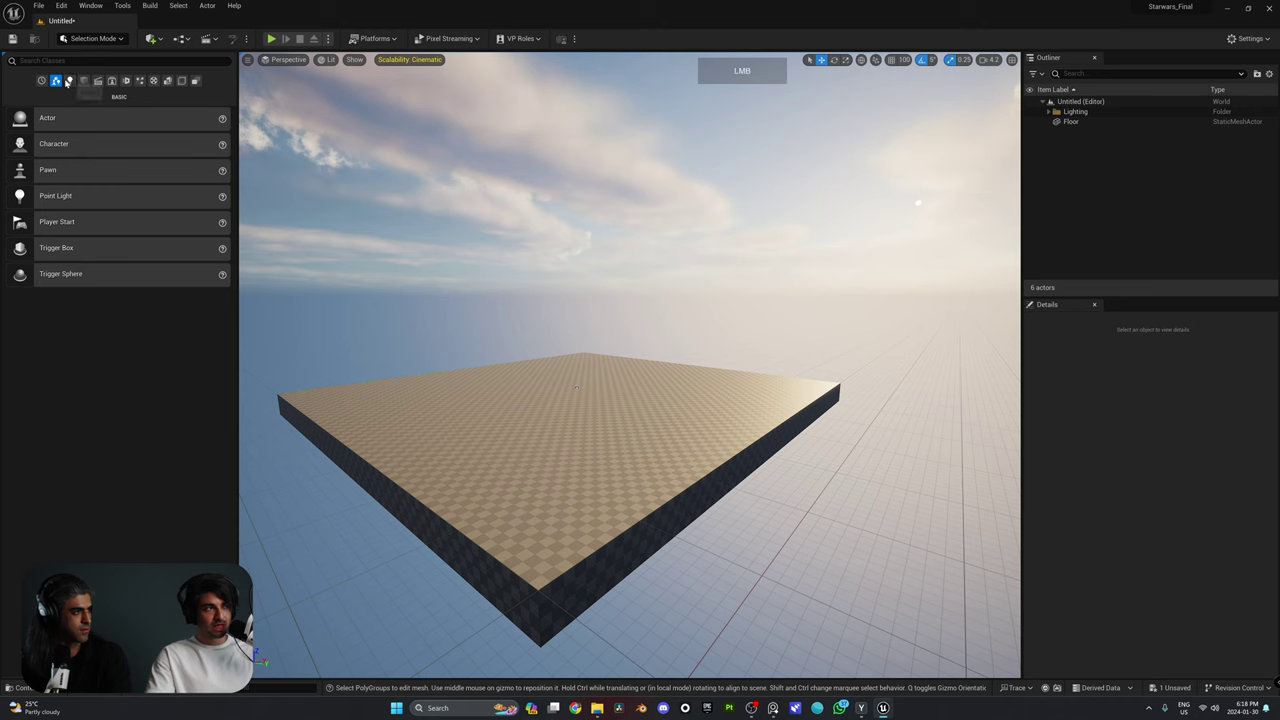
click(69, 80)
click(83, 80)
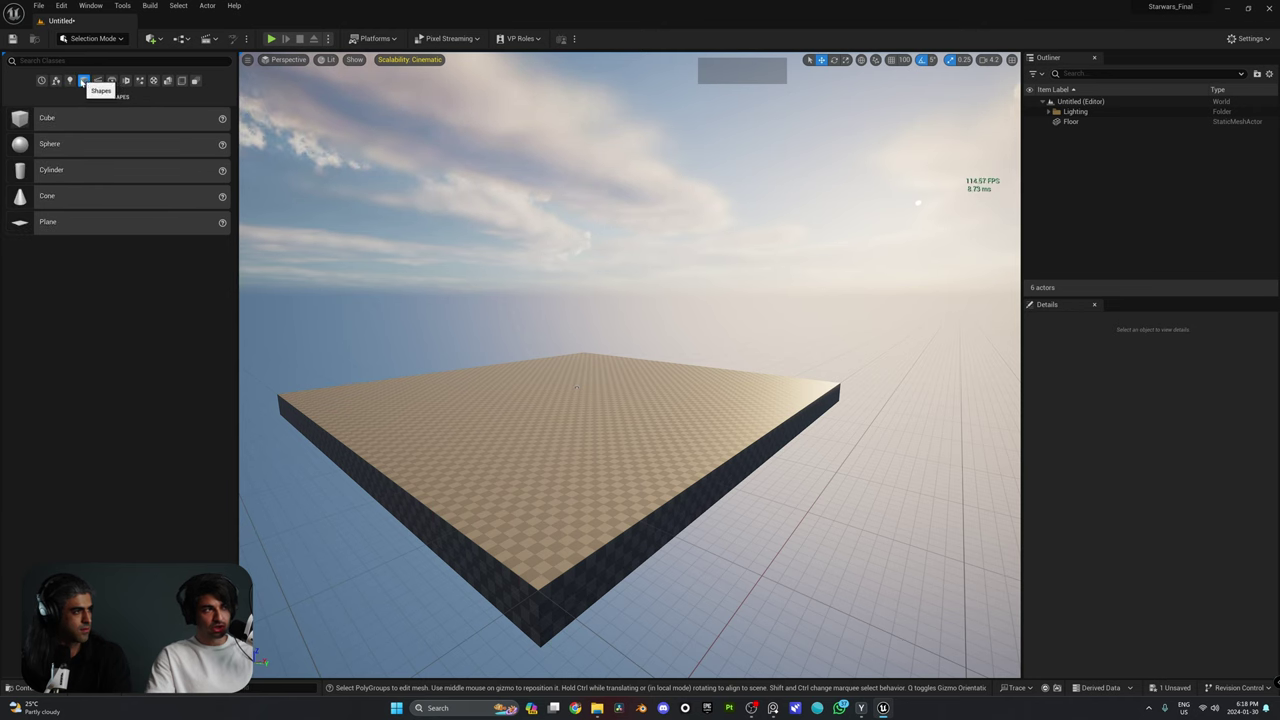
drag(47, 118, 590, 432)
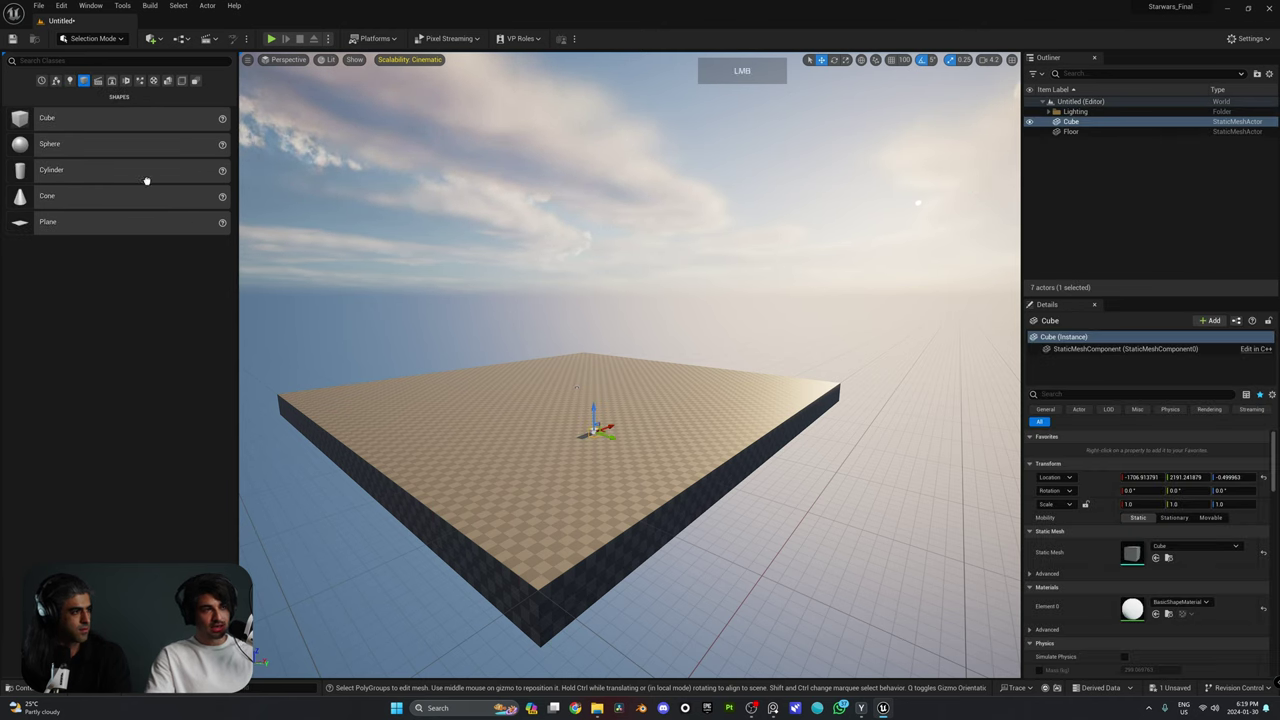
drag(146, 181, 530, 377)
click(151, 38)
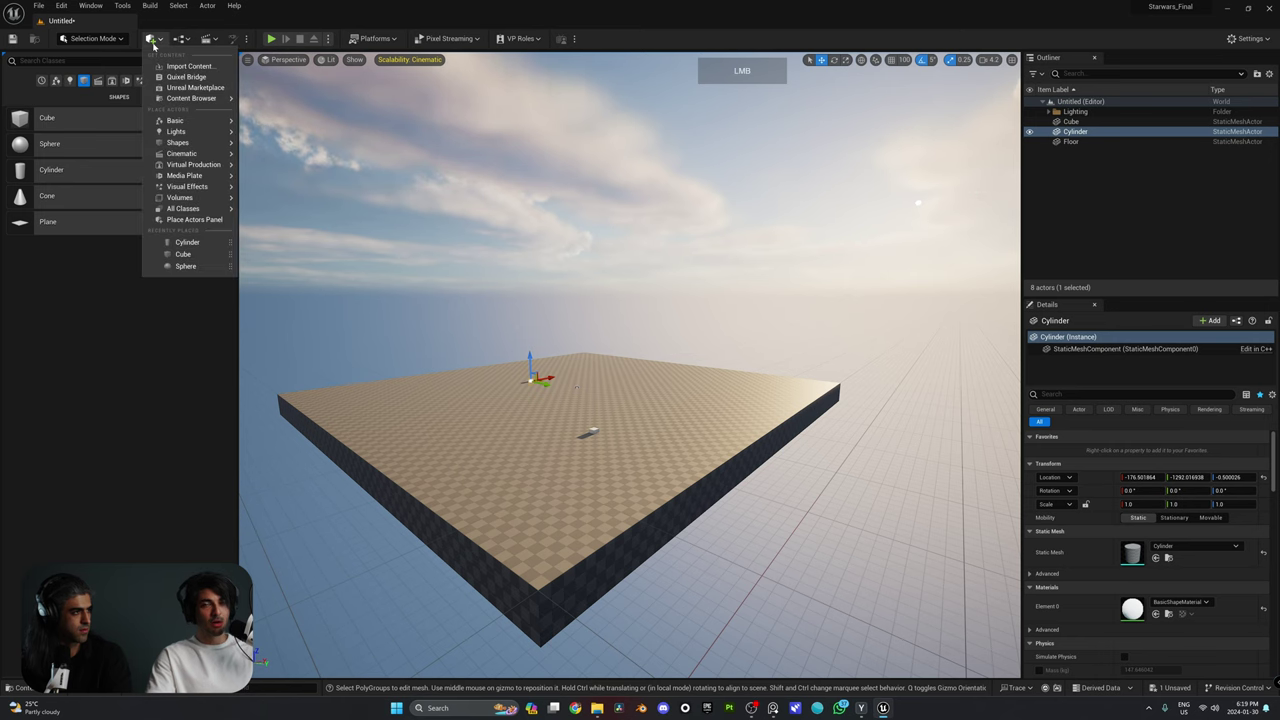
mouse_move(176, 131)
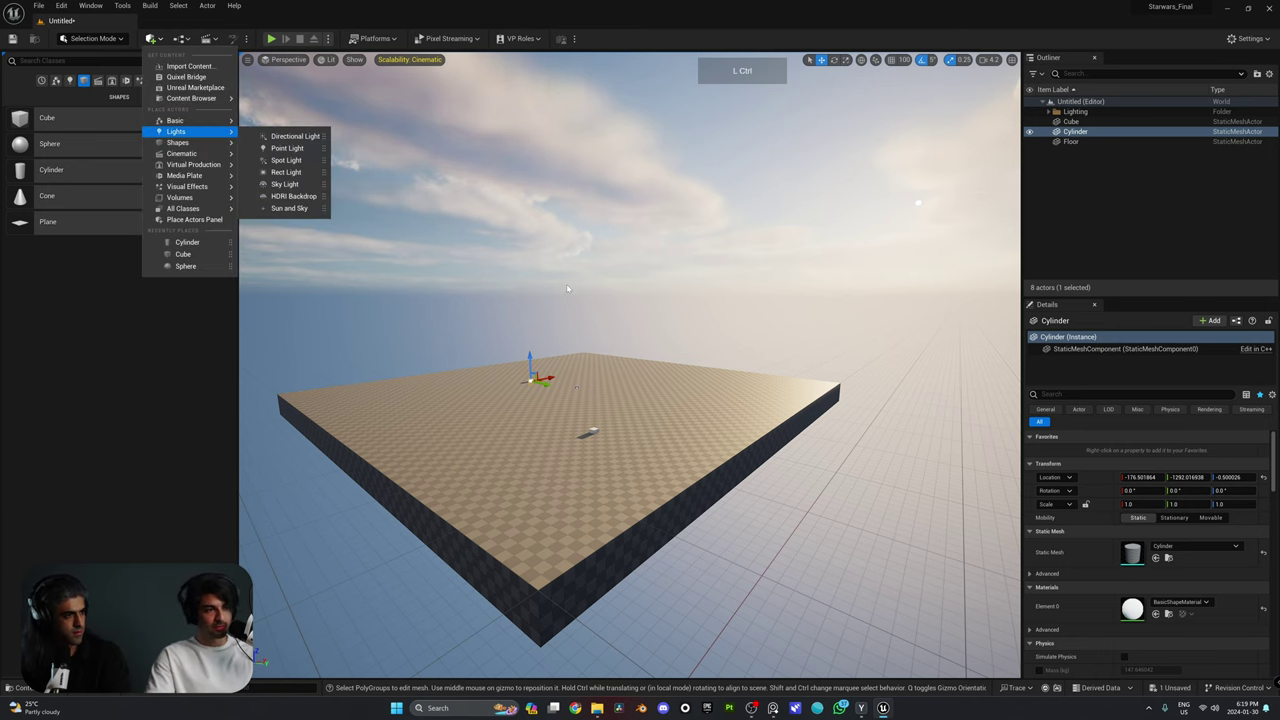
key(ctrl+z)
click(568, 289)
Select the cube on the floor and reset its location to the world origin.
key(w)
right_drag(568, 289, 645, 318)
click(533, 382)
right_drag(533, 382, 535, 386)
key(w)
key(a)
right_drag(723, 374, 723, 374)
click(1264, 478)
Scale the cube to about 11.25 in X, 12.5 in Y and 10 in Z.
right_drag(652, 277, 652, 277)
key(w)
drag(650, 274, 650, 240)
key(r)
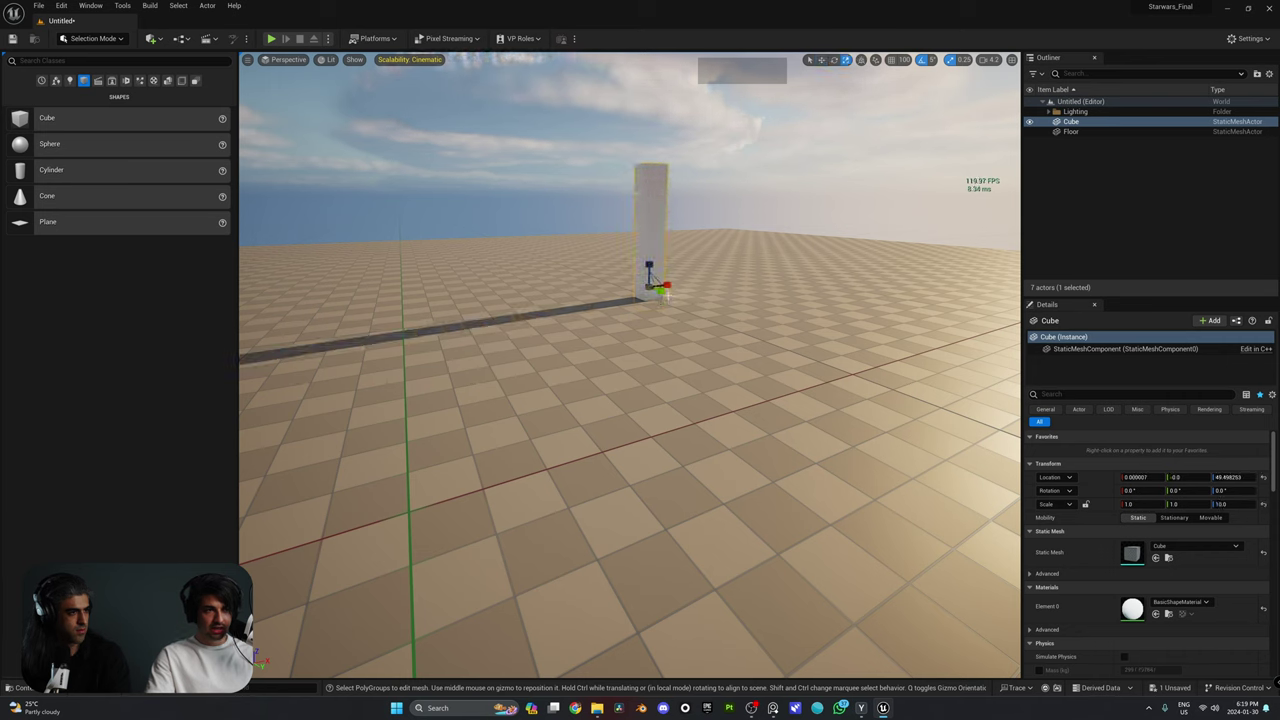
drag(660, 290, 660, 288)
key(s)
mouse_move(649, 325)
right_down()
mouse_move(690, 328)
mouse_move(649, 325)
right_up()
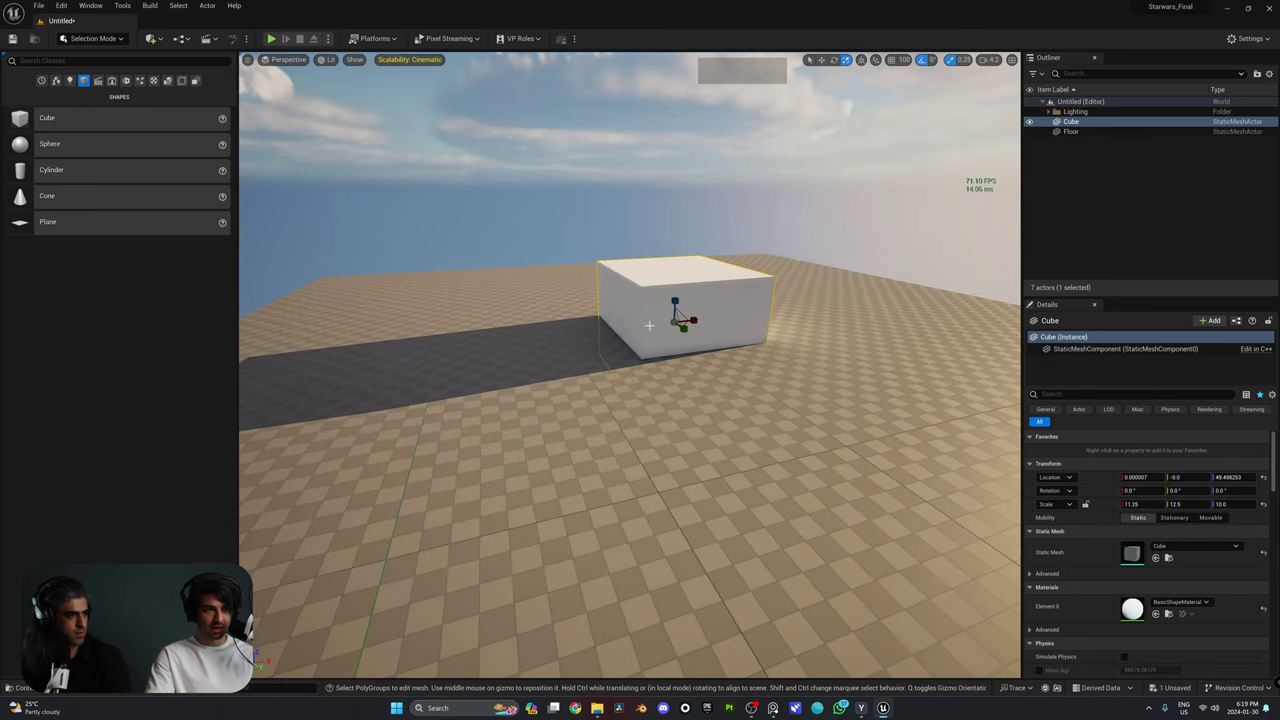
Raise the enlarged cube vertically until its base rests on the floor, and deselect it.
key(w)
drag(666, 296, 666, 248)
click(1004, 142)
Rotate the sun light interactively around the cube, trying high daylight angles and low sunset angles.
key(a)
right_drag(1004, 142, 1004, 142)
key(s)
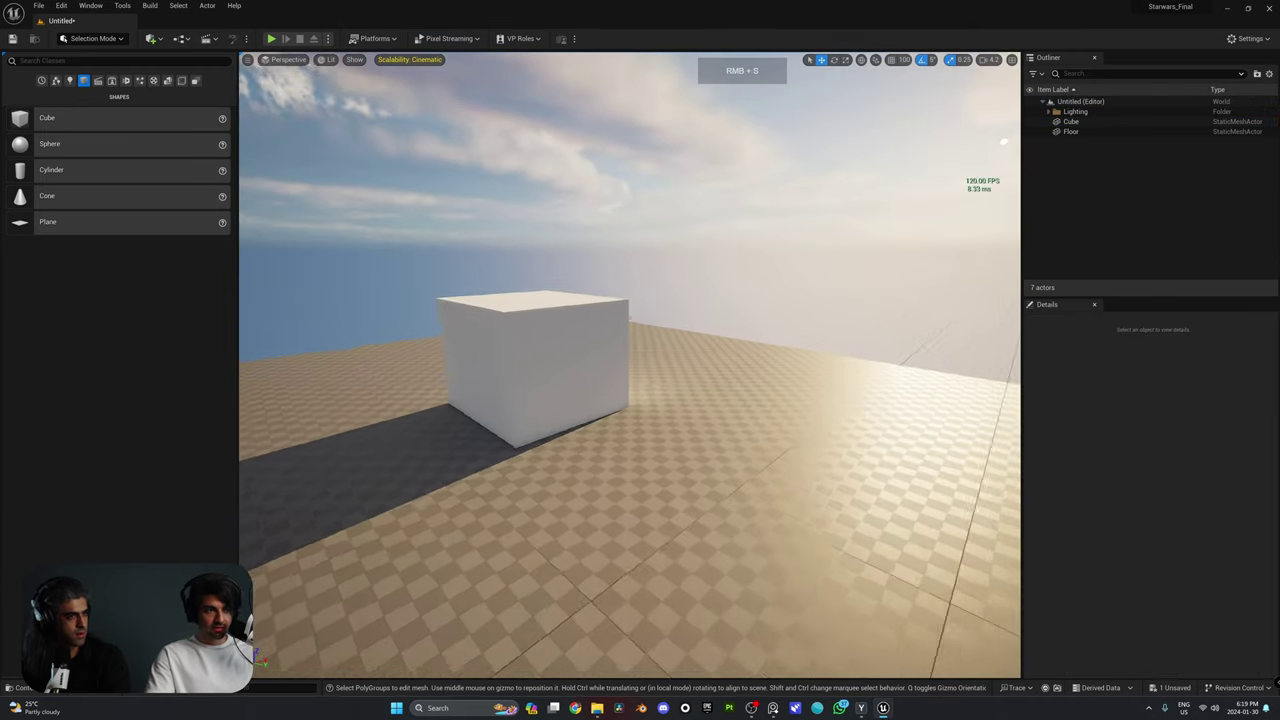
right_drag(658, 248, 658, 248)
key(ctrl+l)
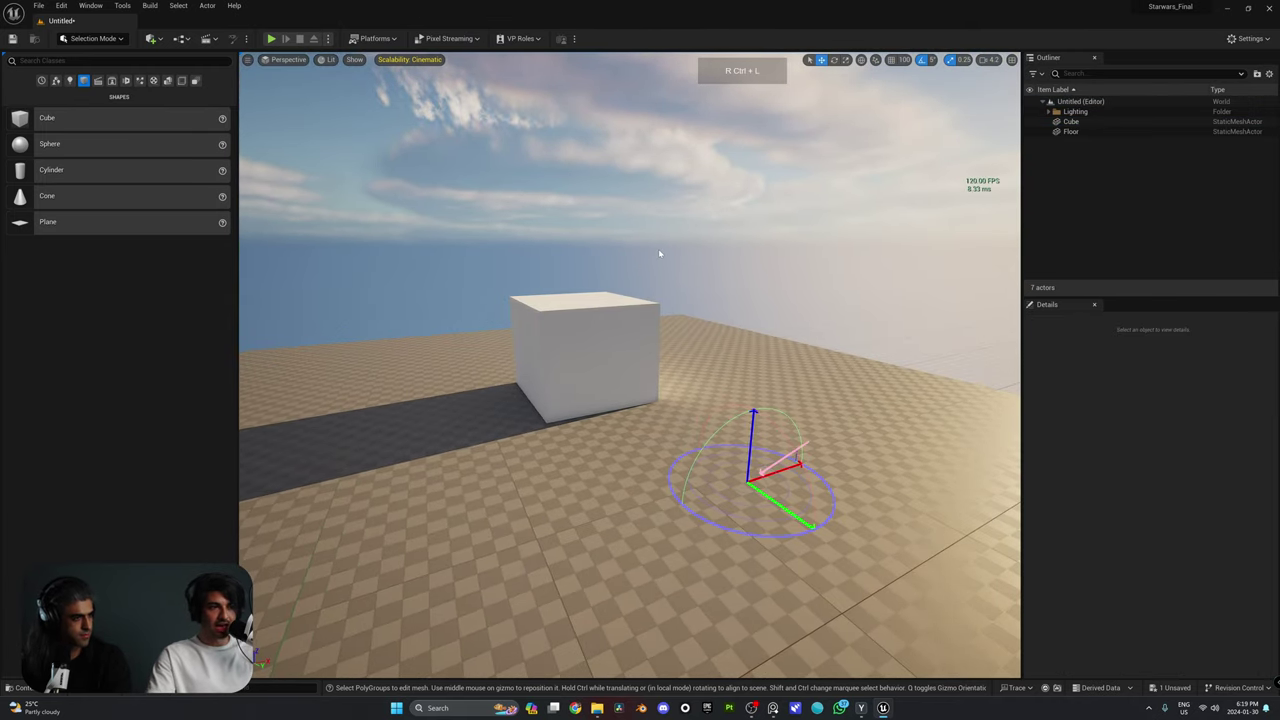
key(ctrl+l)
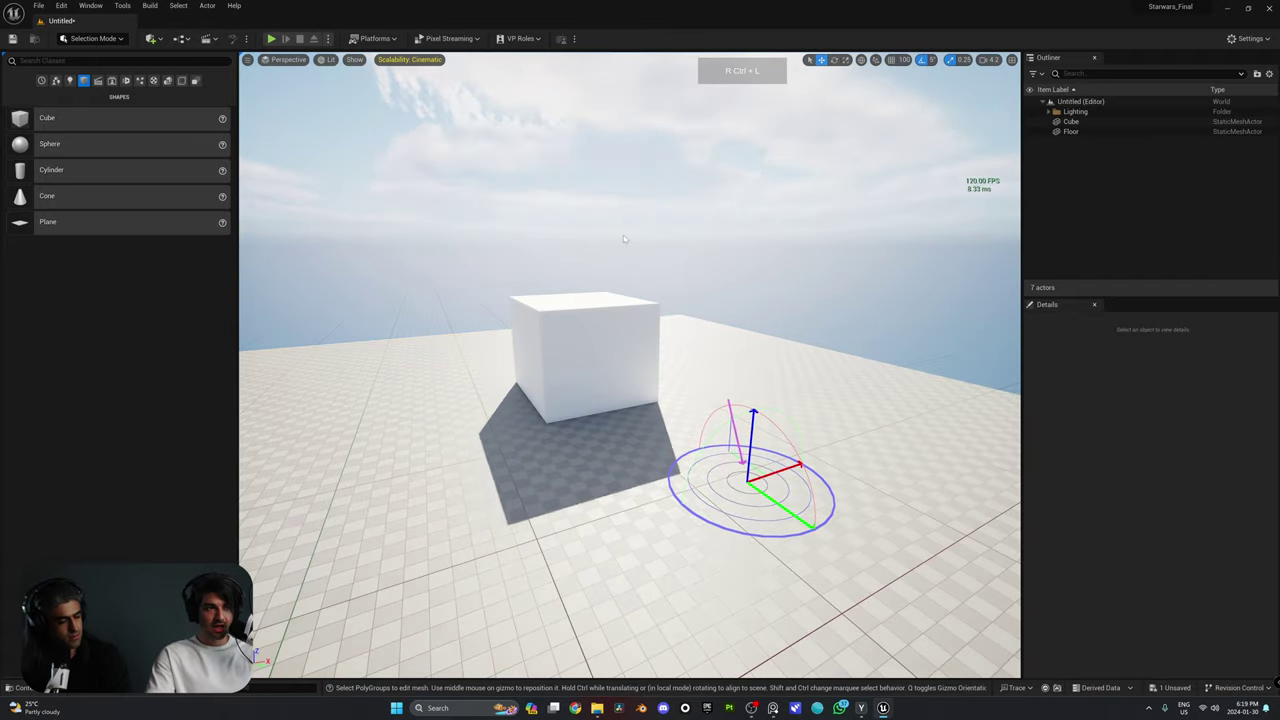
key(ctrl+l)
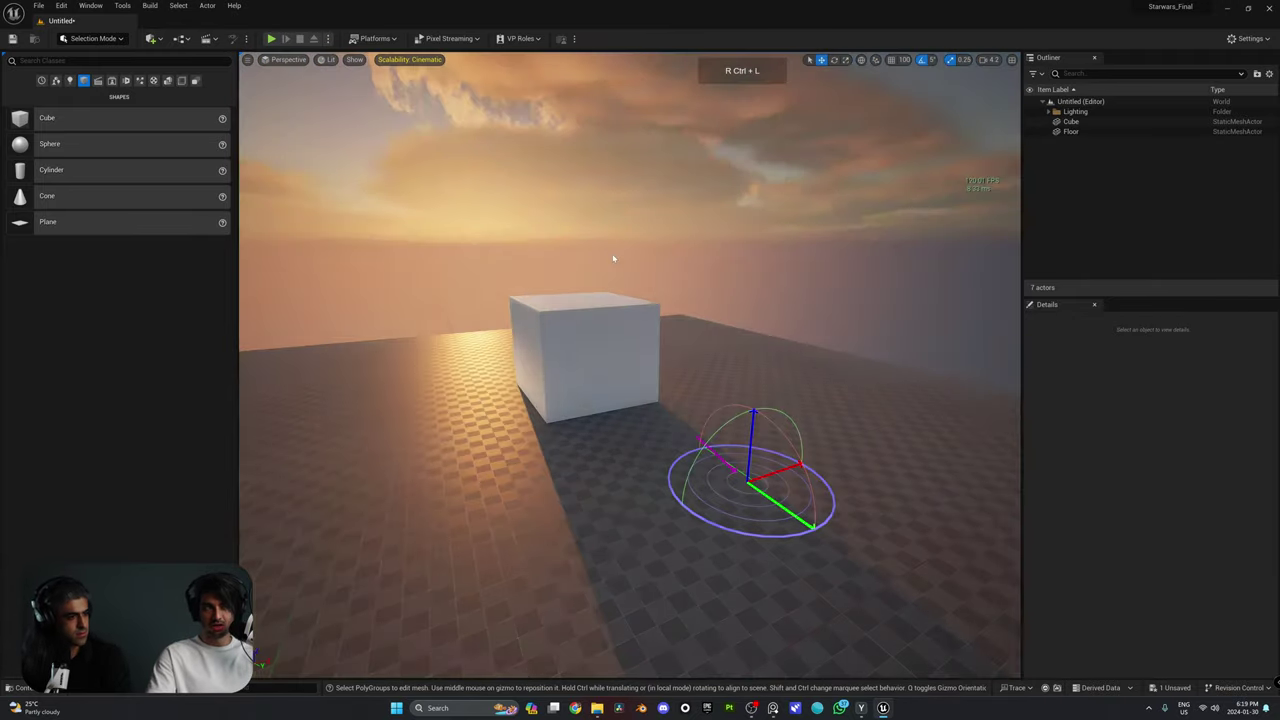
key(ctrl+l)
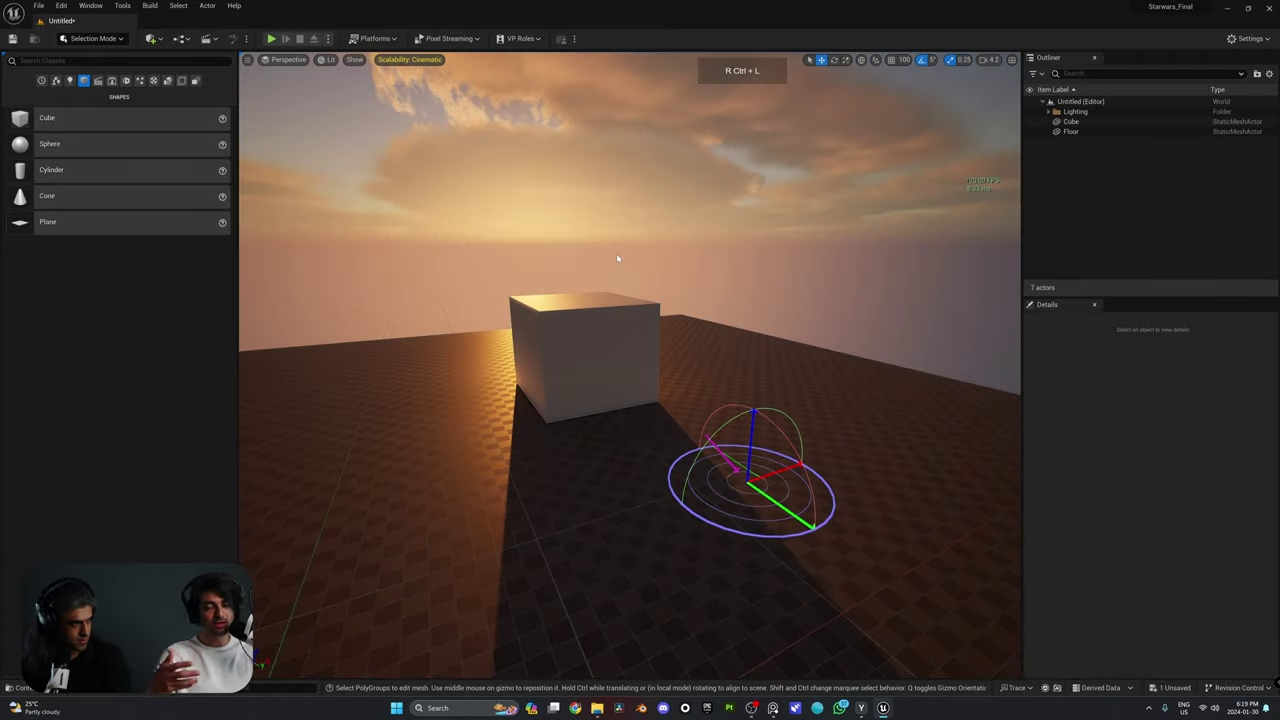
key(ctrl+l)
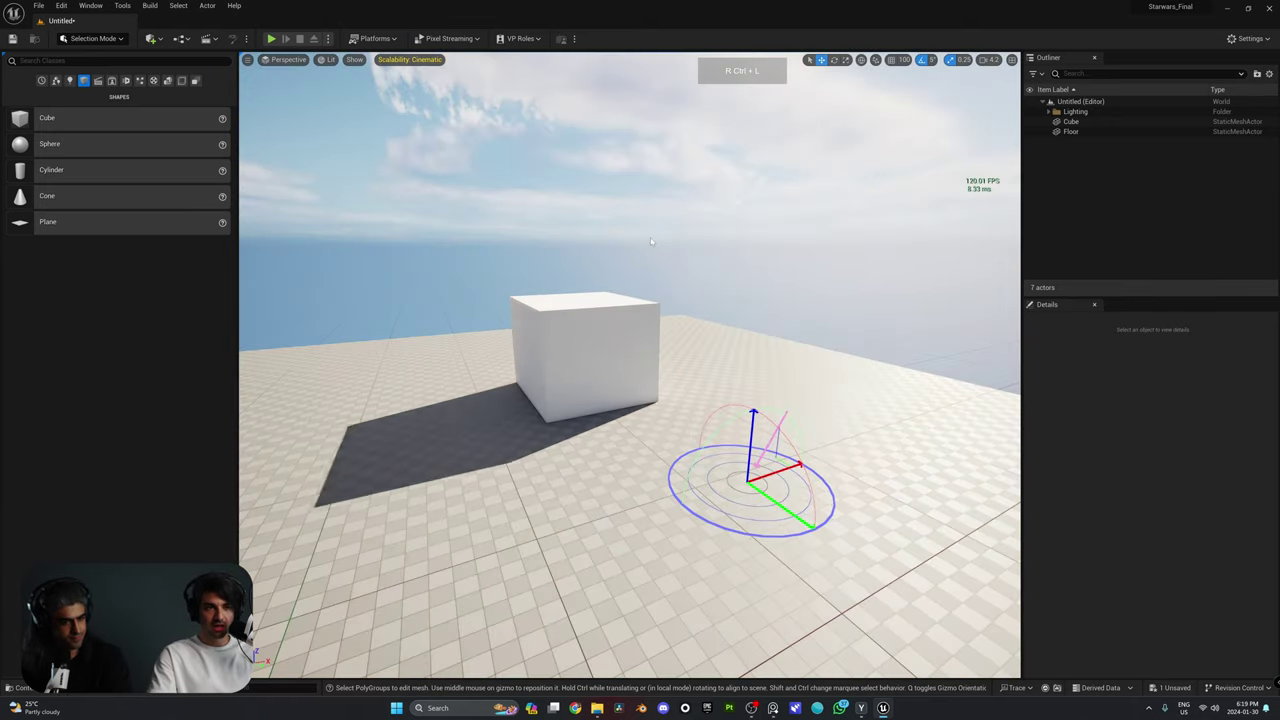
key(ctrl+l)
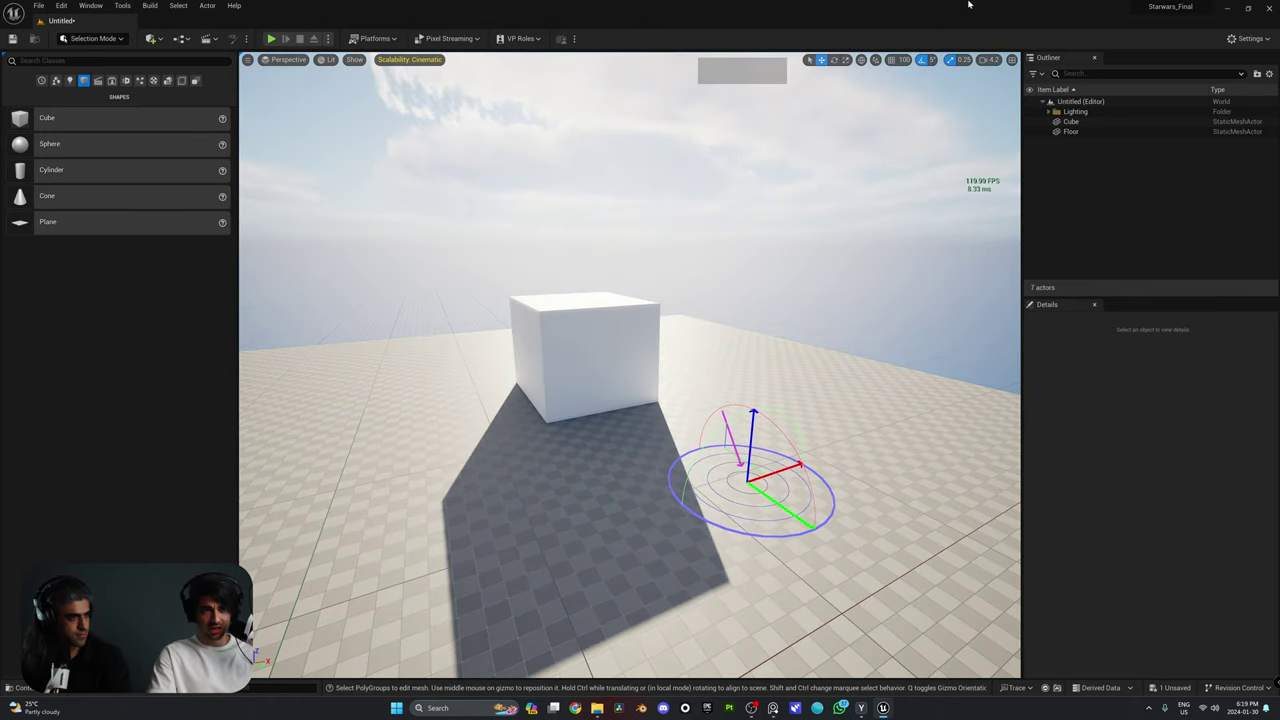
Hide the exponential height fog, sky atmosphere, sky light and volumetric cloud in the Lighting folder, leaving the directional light visible.
click(1049, 111)
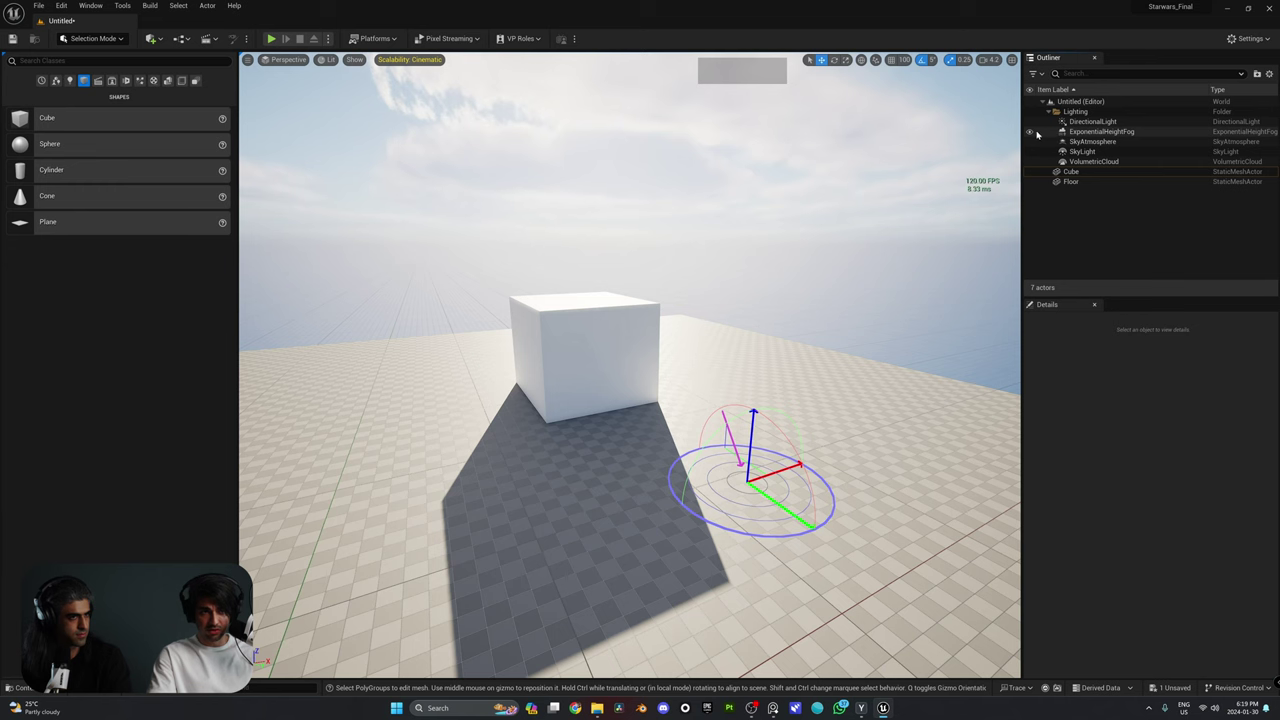
click(1030, 131)
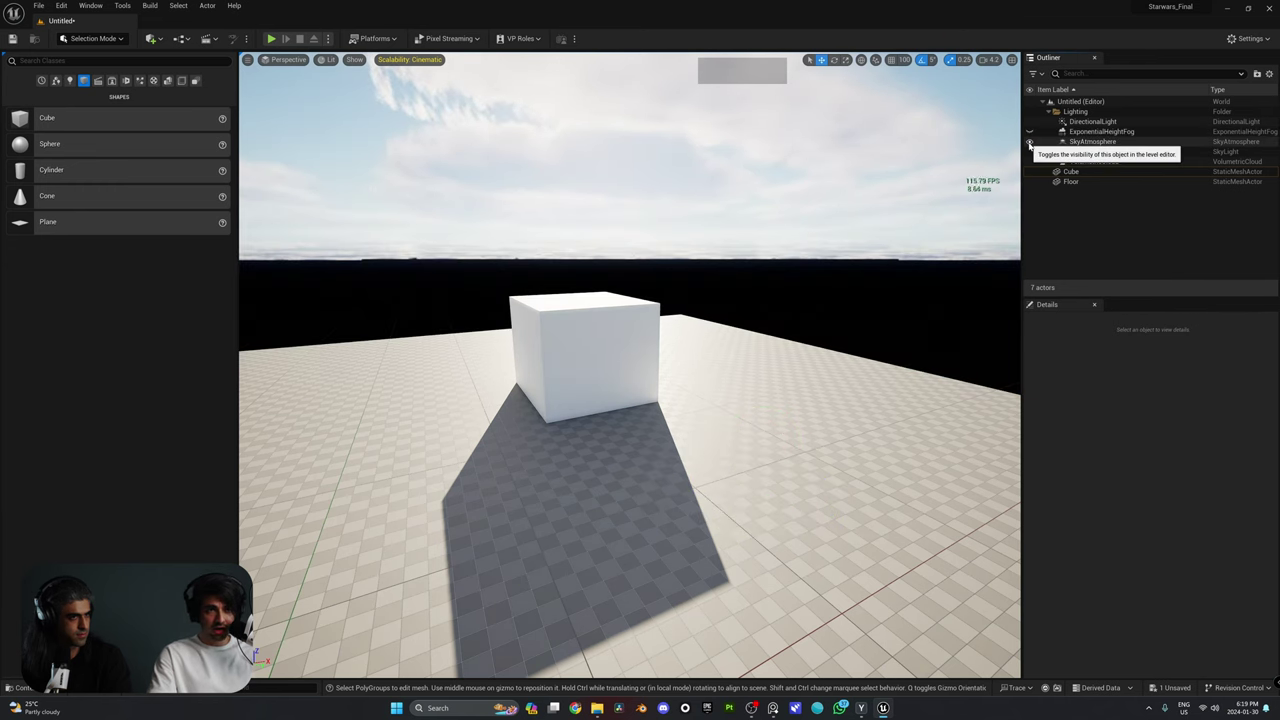
click(1030, 143)
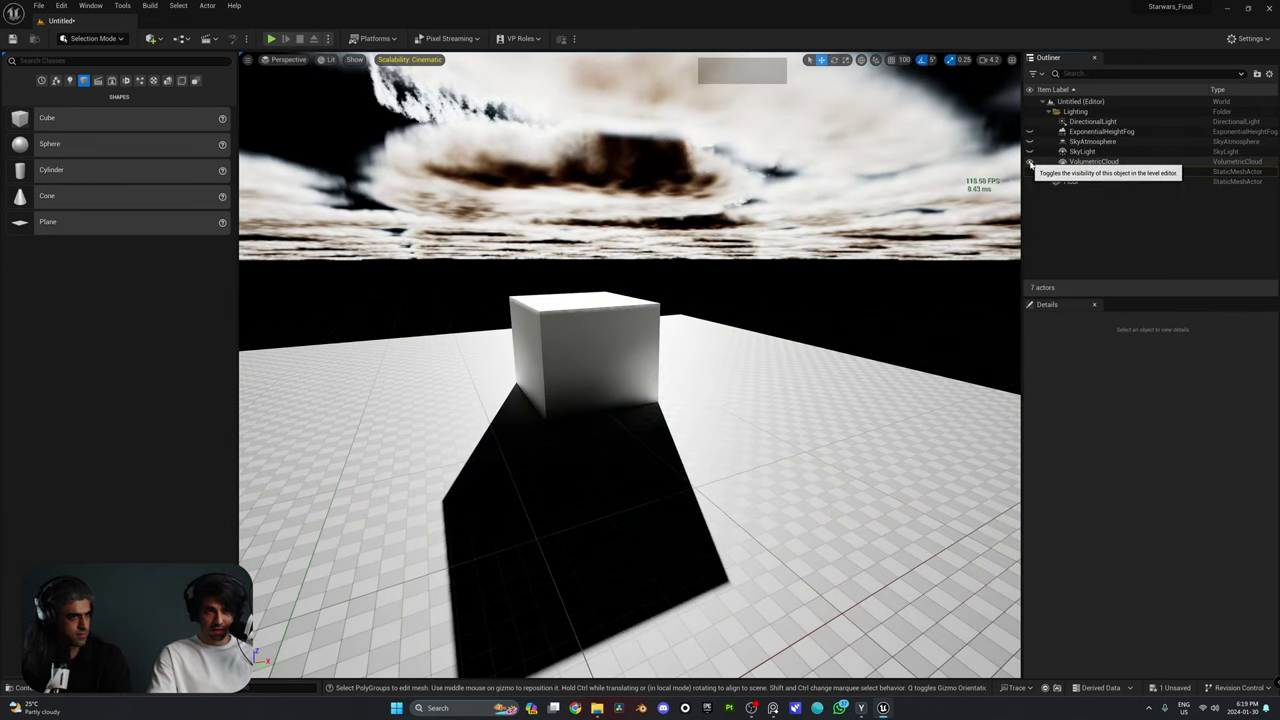
click(1030, 162)
Rotate the directional light interactively from steep to low angles to change the cube's shadow with only this light shown.
right_drag(634, 217, 682, 251)
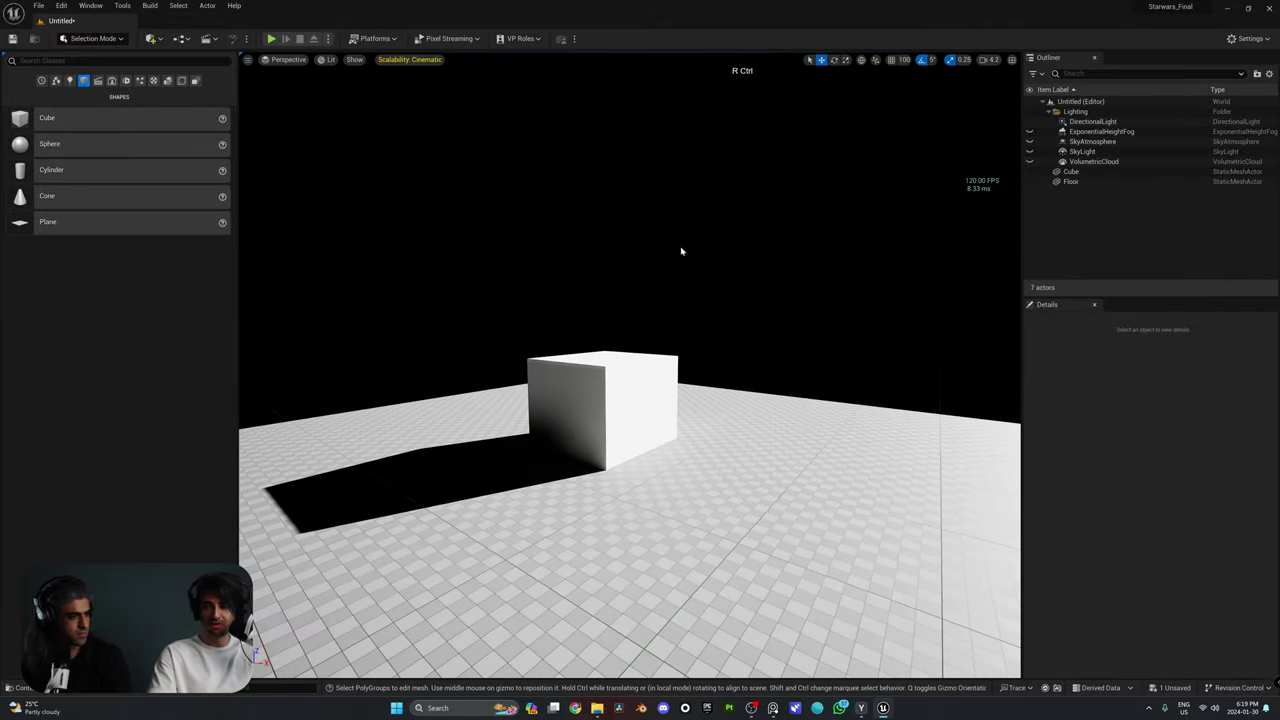
key(ctrl+l)
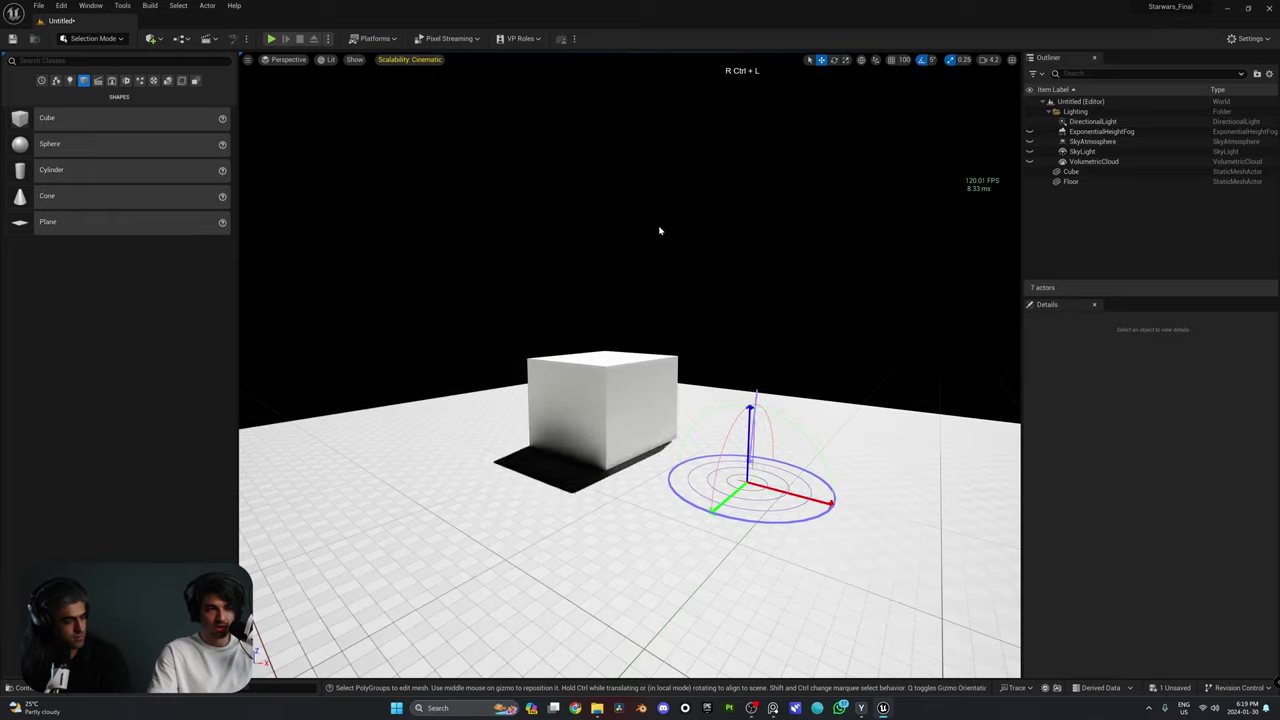
key(ctrl+l)
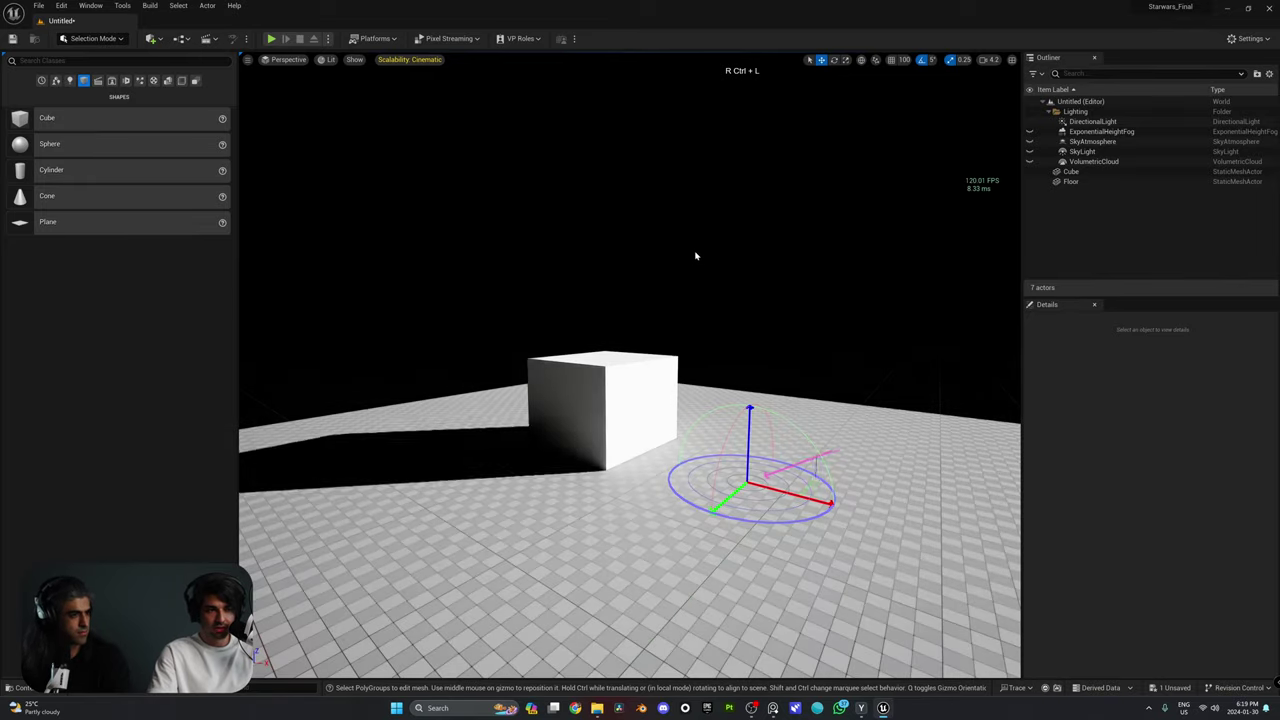
mouse_move(708, 249)
right_down()
mouse_move(670, 325)
mouse_move(708, 250)
right_up()
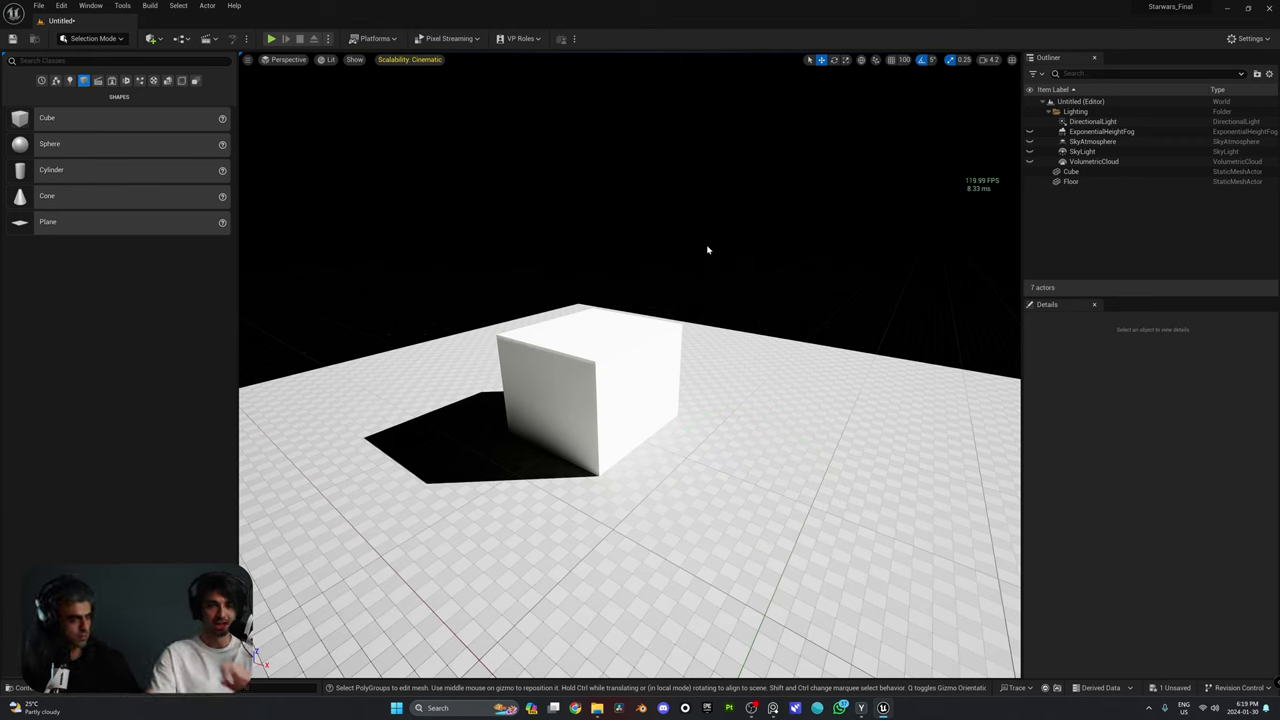
Change the directional light's transform to rotation about 97.28°, 325.82°, 144.99°, location 143, -16, 44 and X scale 2.98.
click(1064, 122)
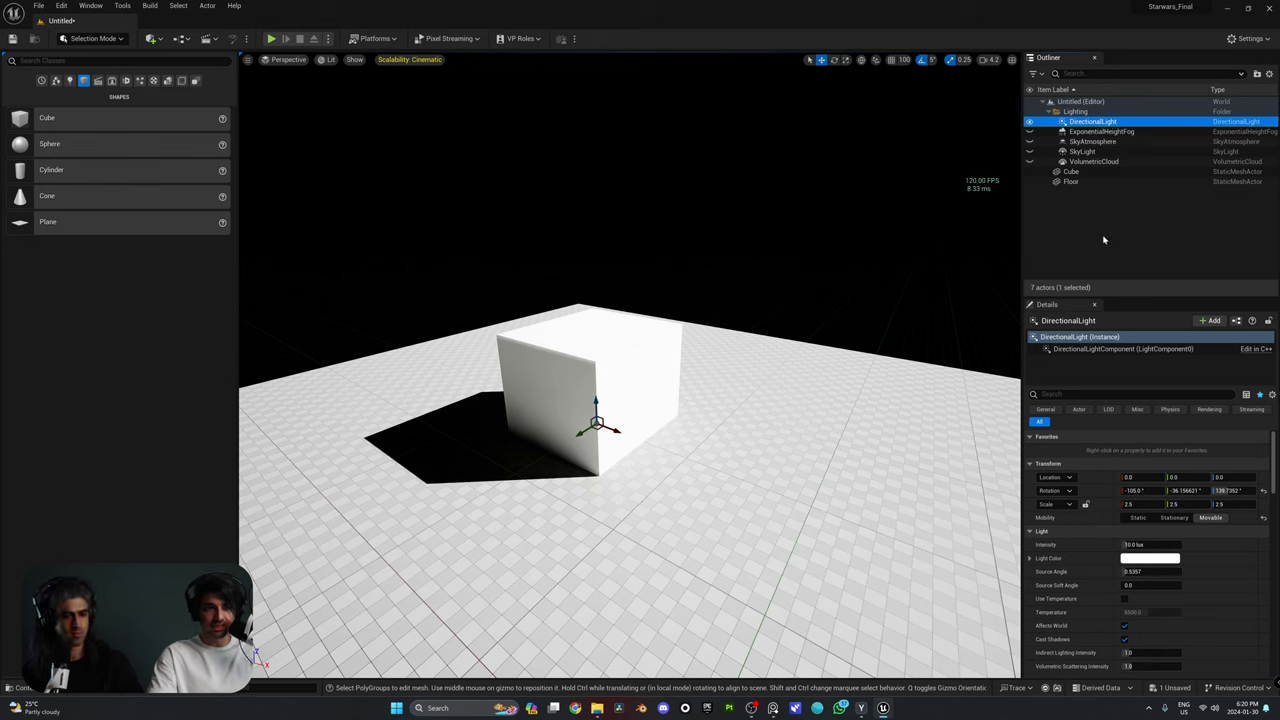
scroll(1105, 495, down, 2)
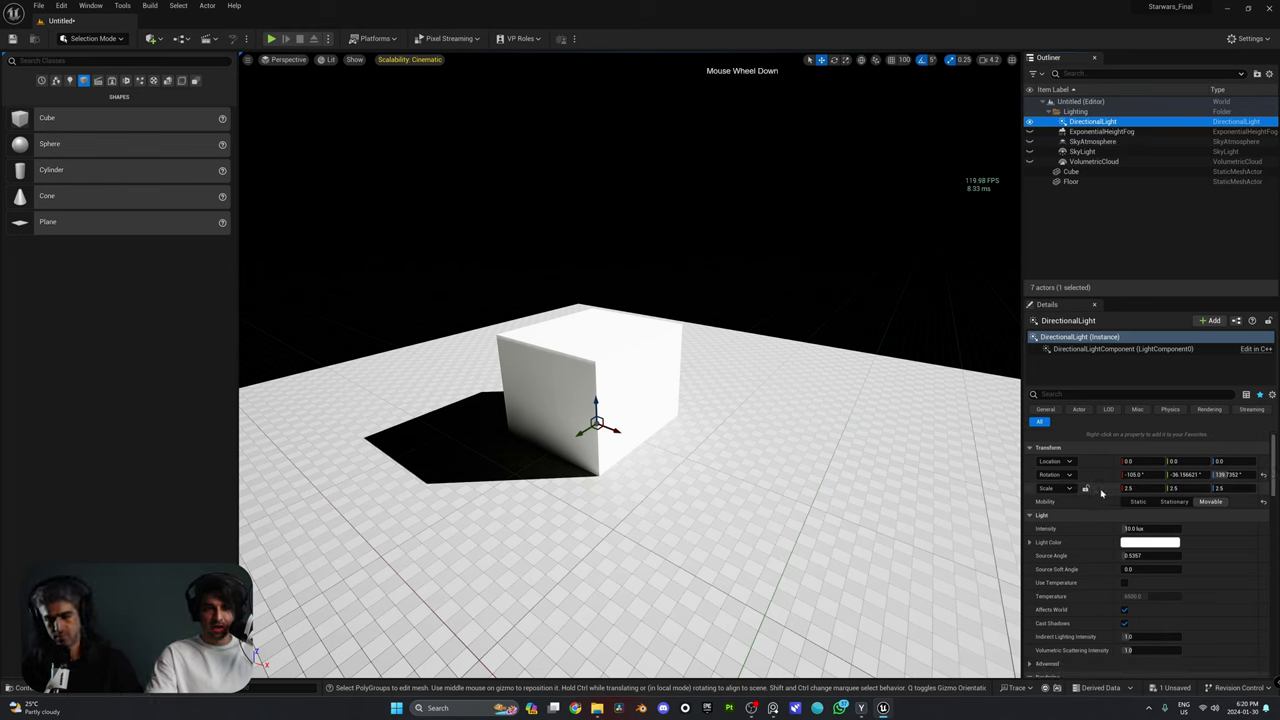
scroll(1093, 512, up, 2)
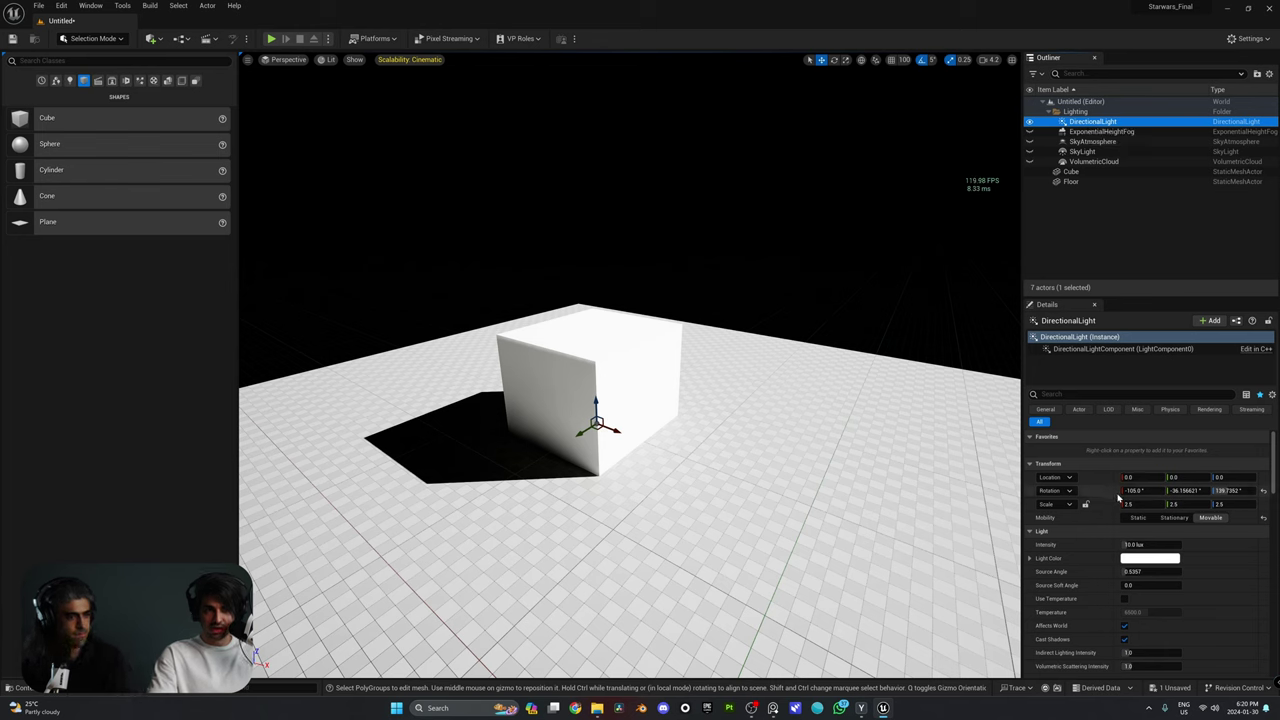
drag(1140, 490, 1183, 492)
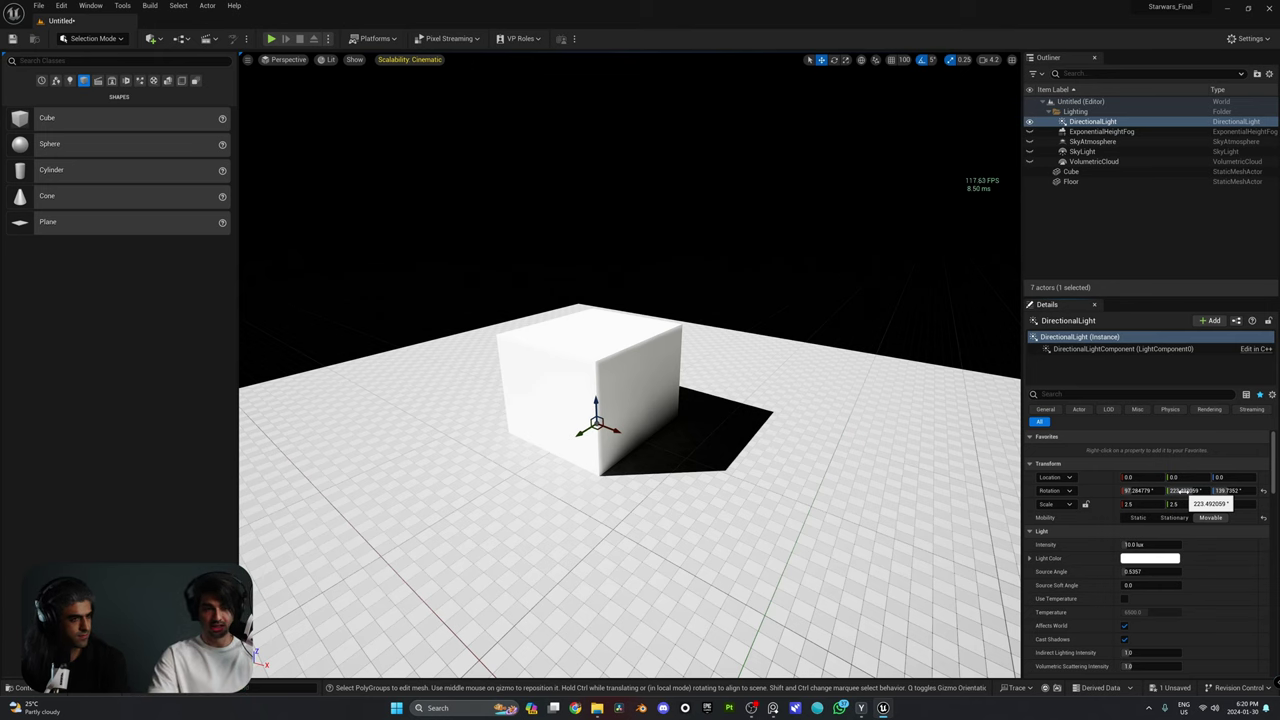
drag(1222, 490, 1217, 491)
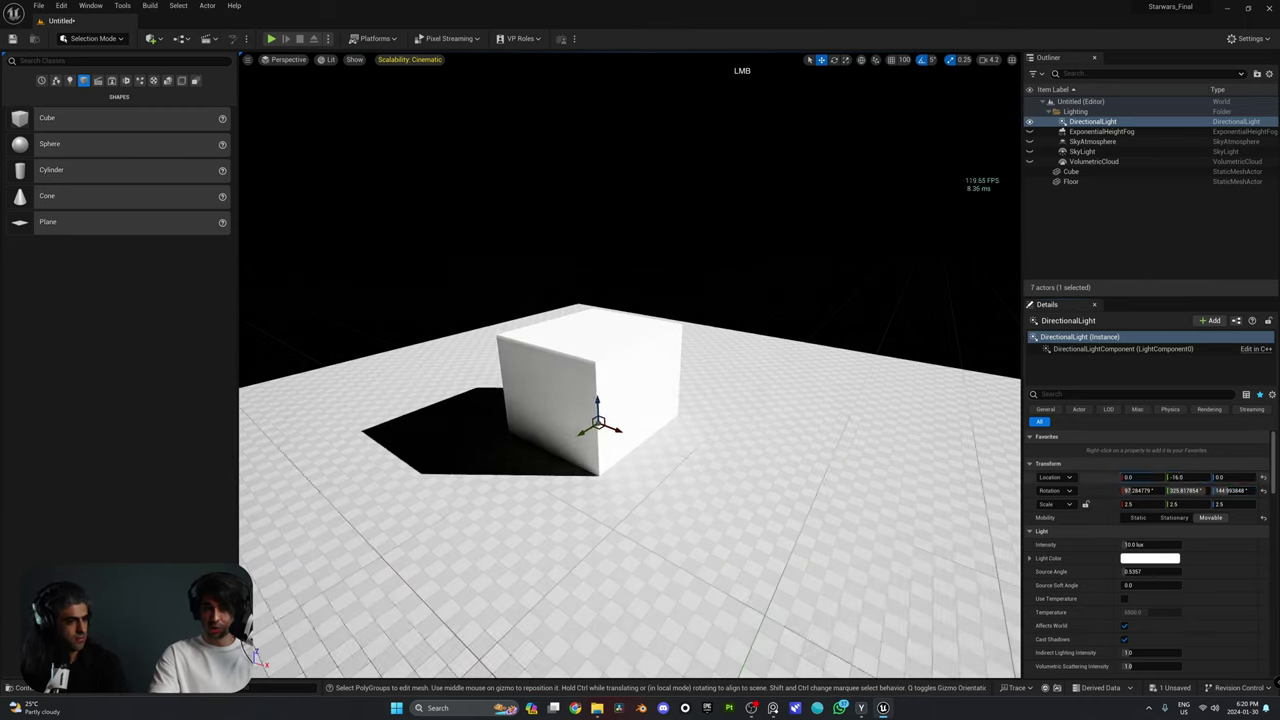
drag(1132, 477, 1217, 491)
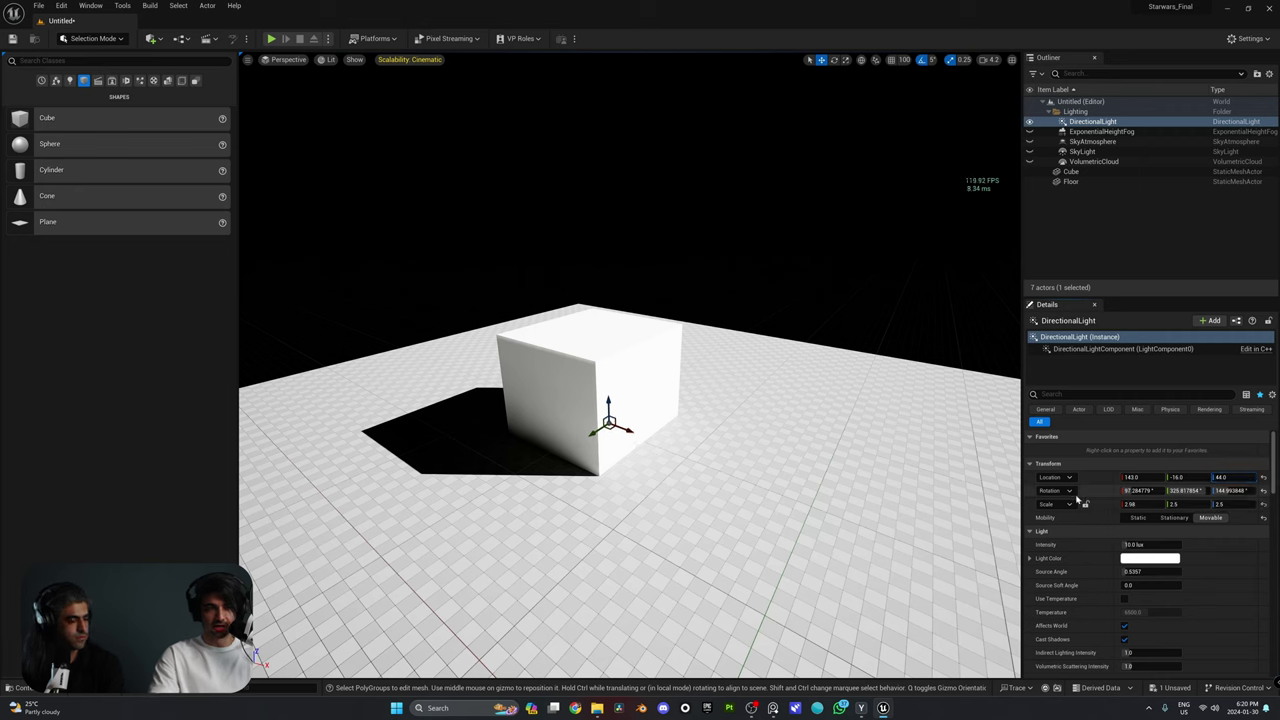
scroll(1080, 498, down, 2)
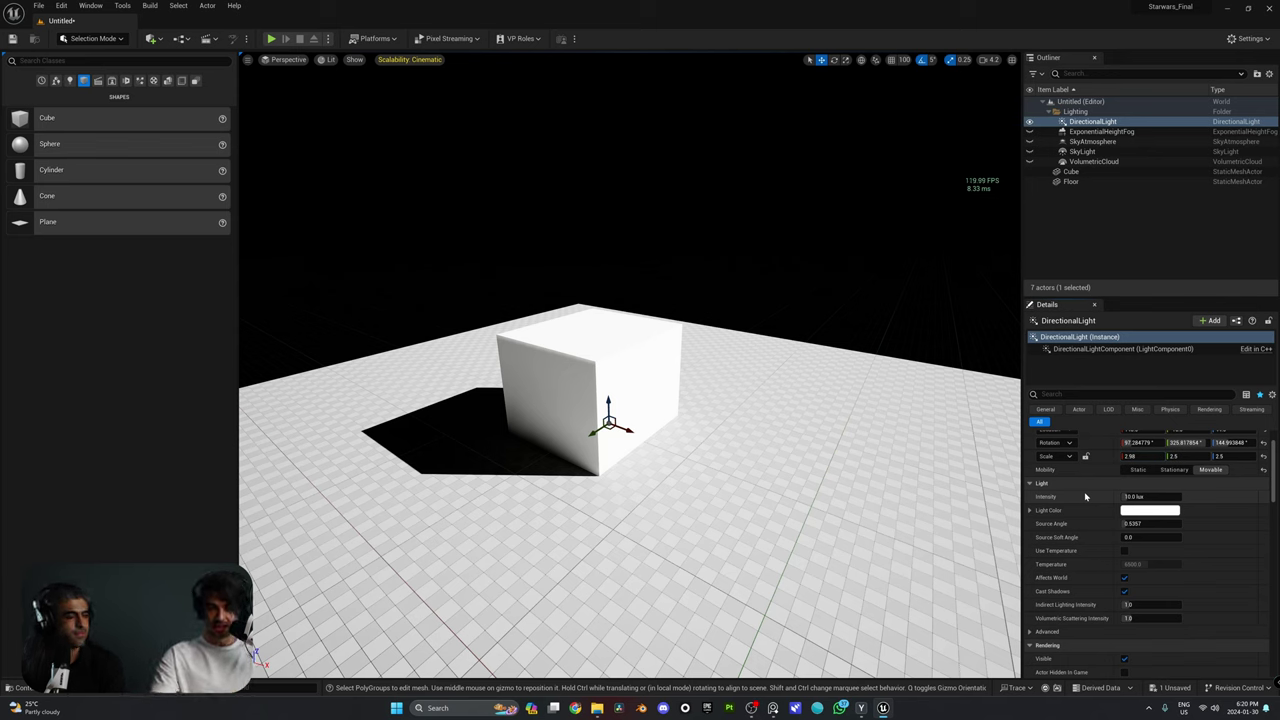
Try the directional light's intensity at 150 lux and at 0 lux, undoing each change.
scroll(1085, 497, down, 1)
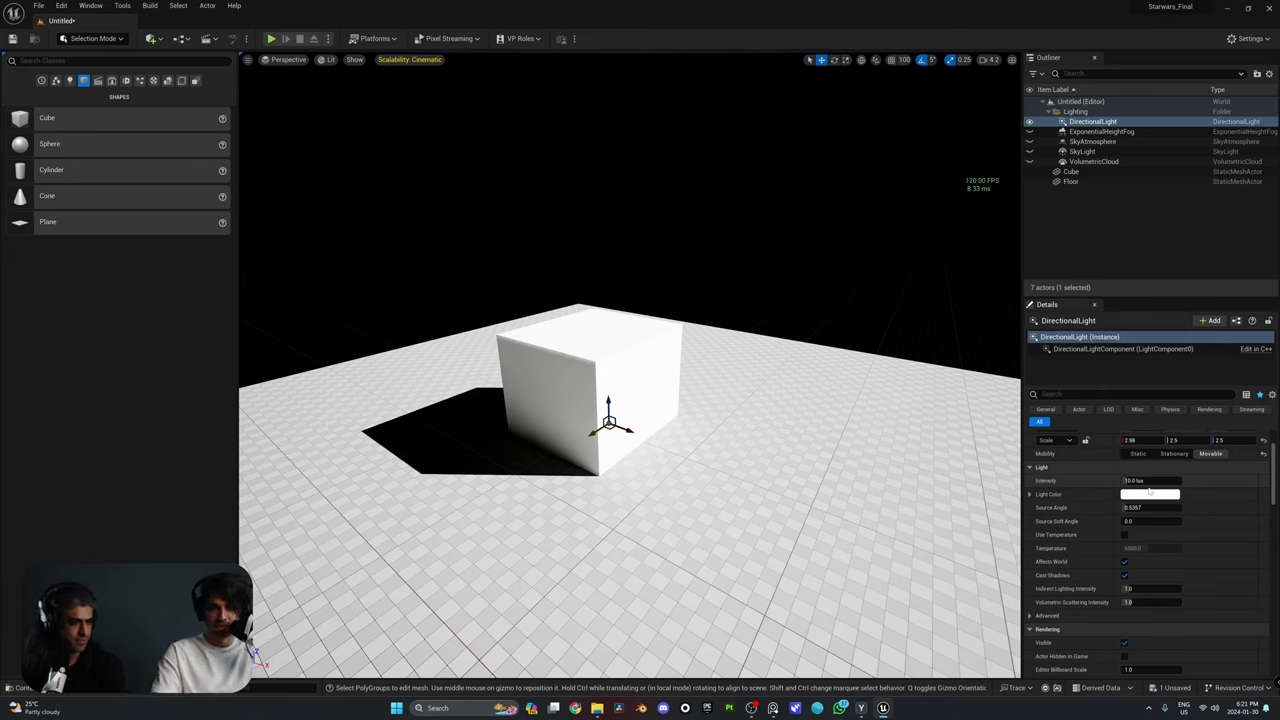
drag(1133, 481, 1180, 481)
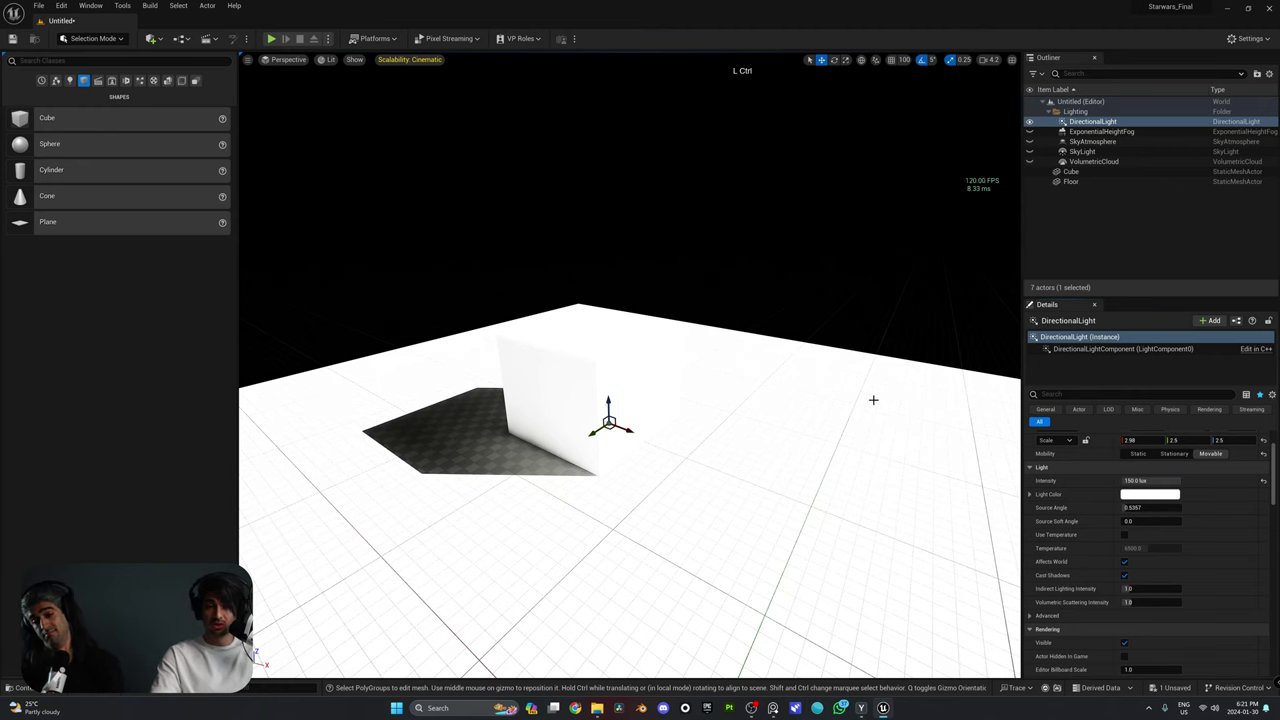
key(ctrl+z)
drag(1150, 481, 1144, 481)
text(0)
key(Return)
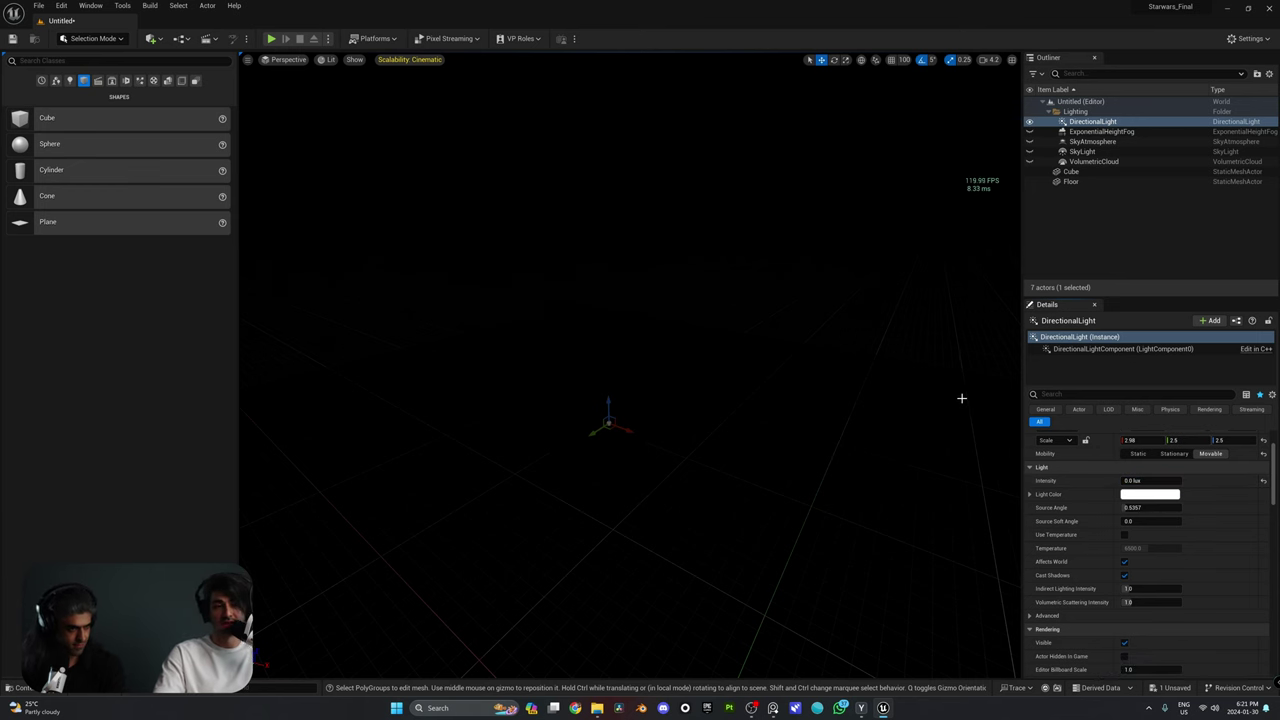
key(ctrl+z)
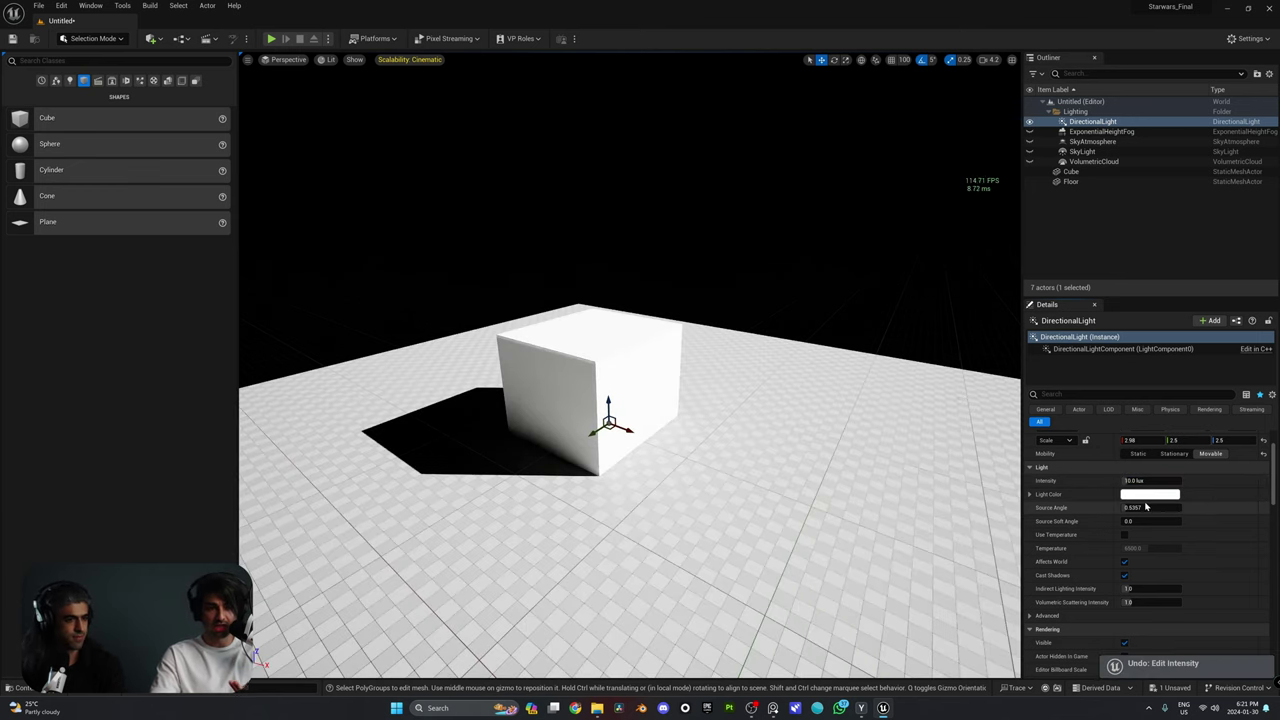
Try a violet light color, hex sRGB 9674FFFF, on the directional light around the cube and undo the color change.
click(1147, 496)
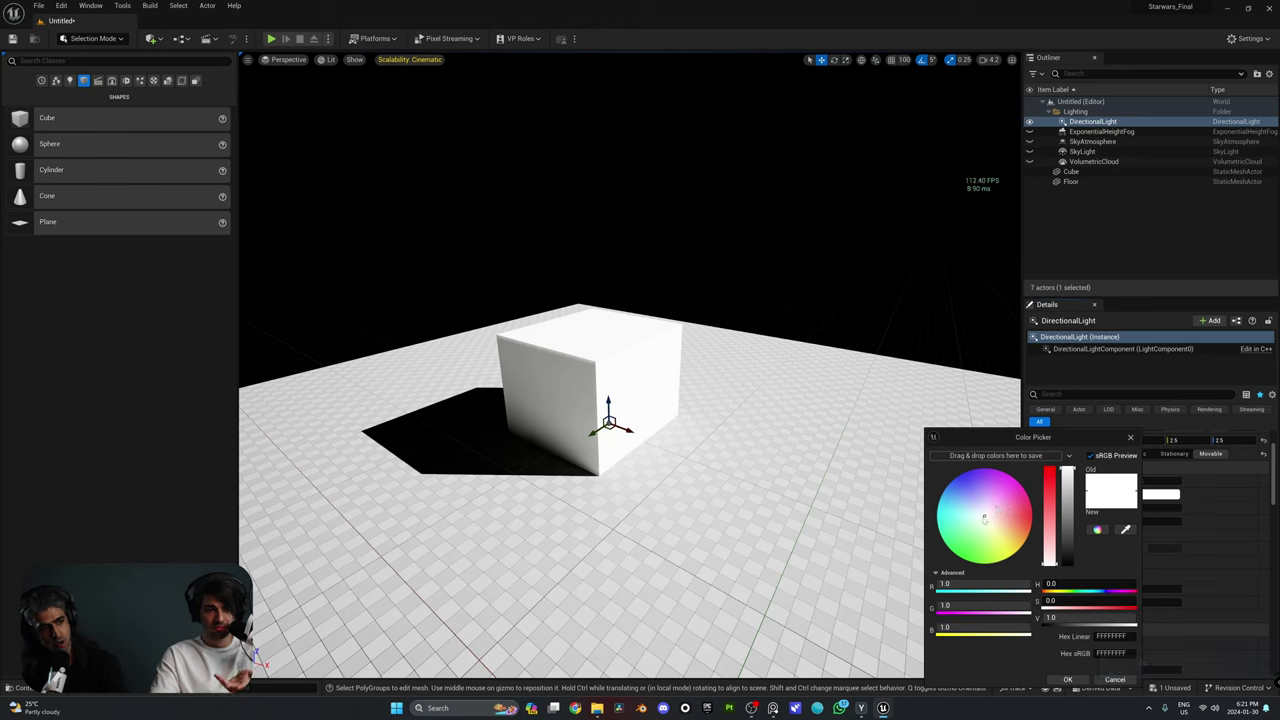
drag(986, 518, 970, 479)
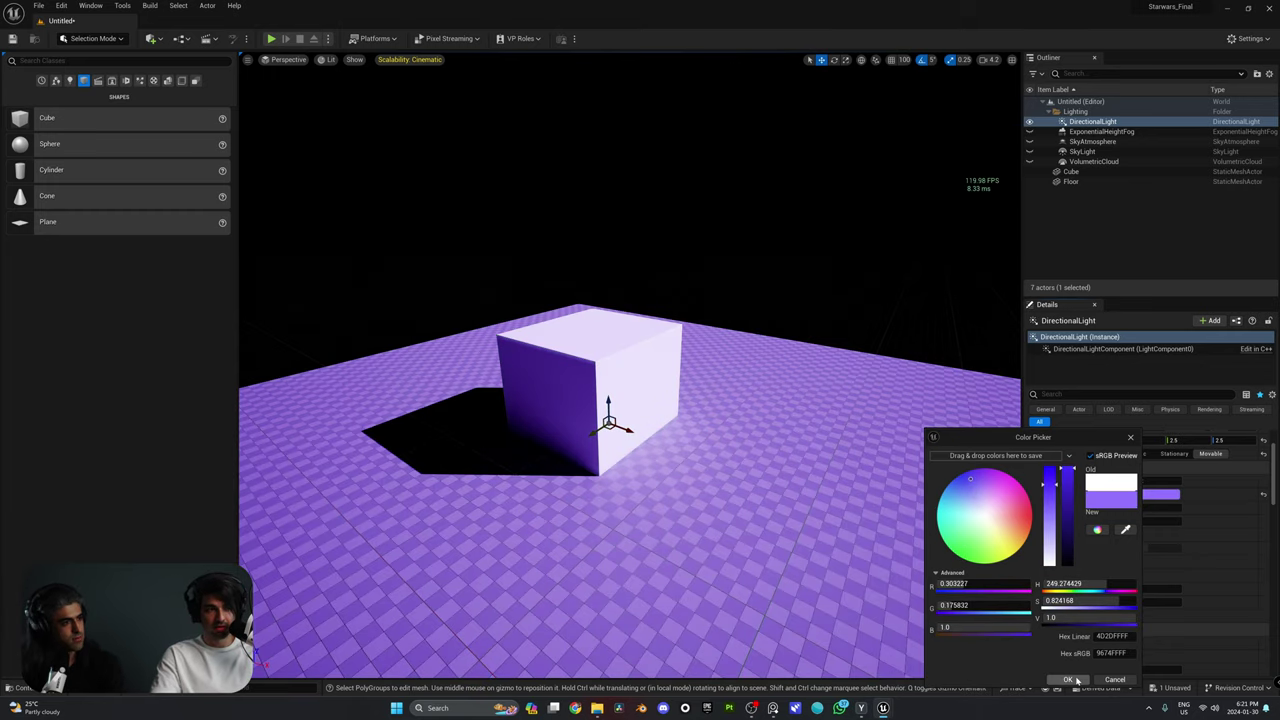
click(1072, 680)
right_drag(840, 520, 790, 525)
key(d)
key(w)
key(s)
key(a)
mouse_move(617, 444)
right_down()
mouse_move(600, 444)
mouse_move(617, 444)
right_up()
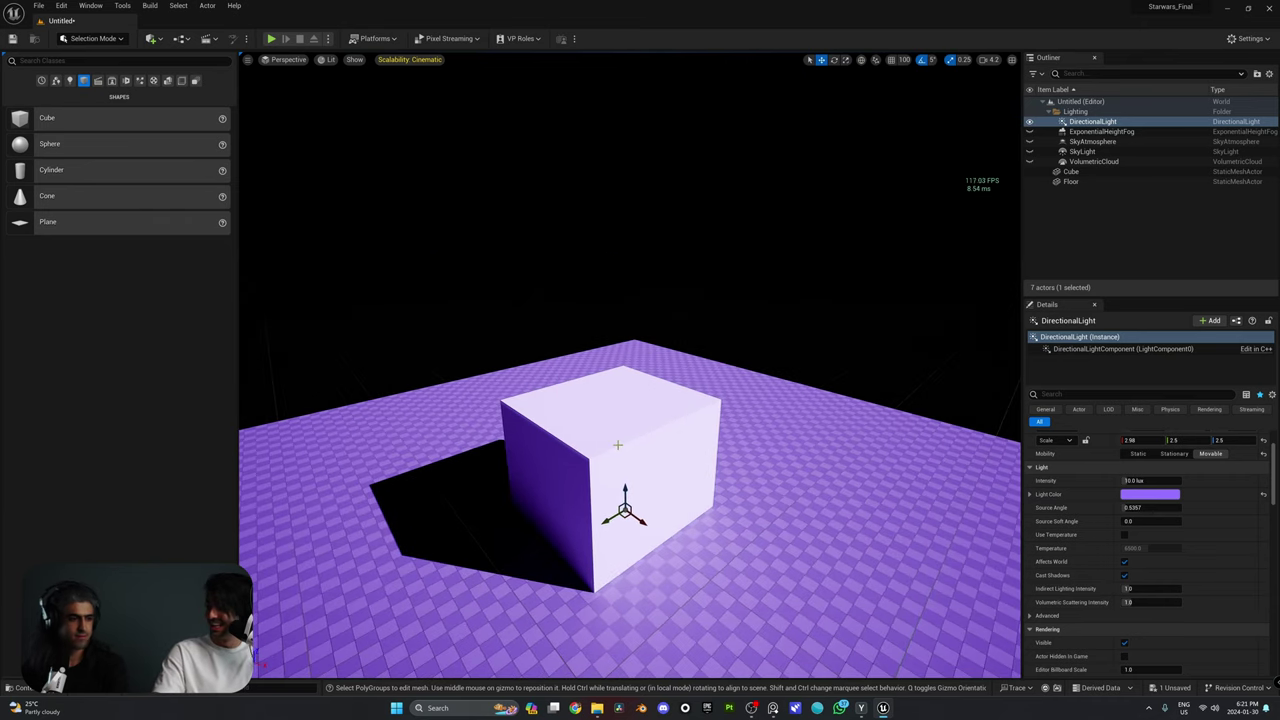
key(ctrl+z)
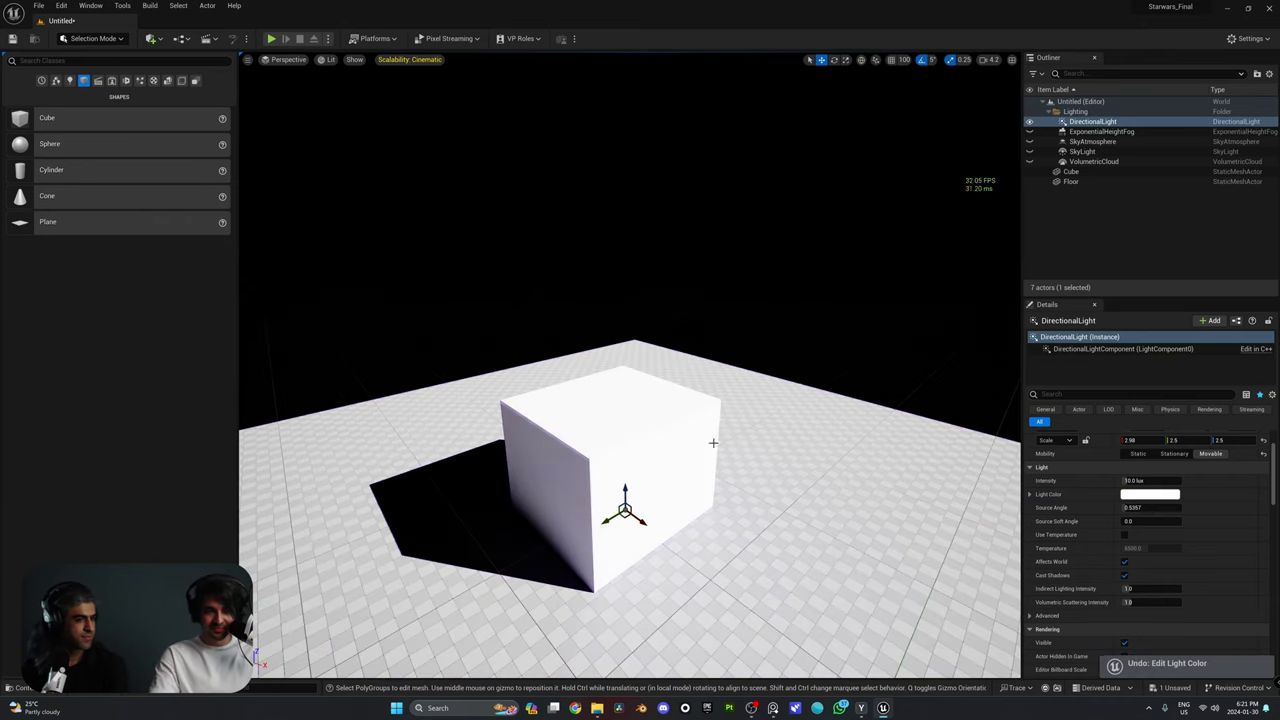
Set the directional light's source angle to 0 for a hard-edged cube shadow.
key(a)
right_drag(714, 443, 795, 463)
key(d)
right_drag(965, 478, 965, 478)
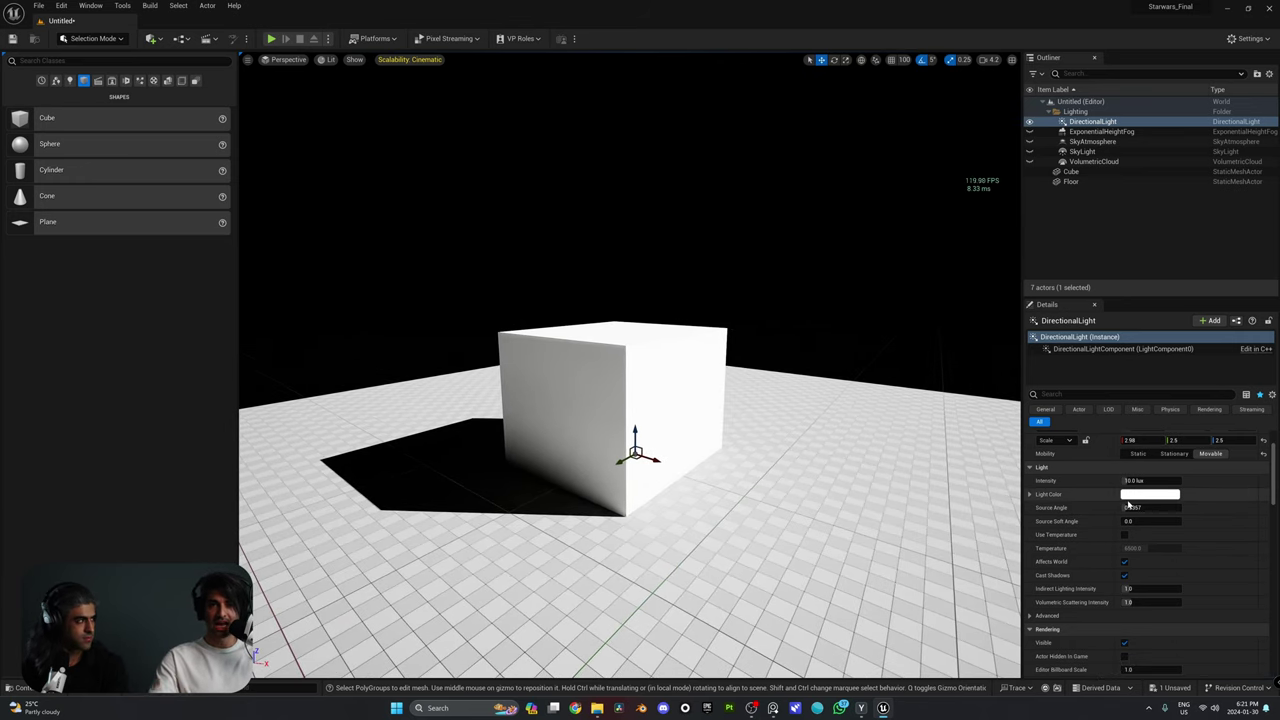
key(e)
right_drag(506, 480, 460, 500)
click(1135, 514)
mouse_move(1135, 514)
mouse_down()
mouse_move(1170, 514)
mouse_move(1122, 514)
mouse_up()
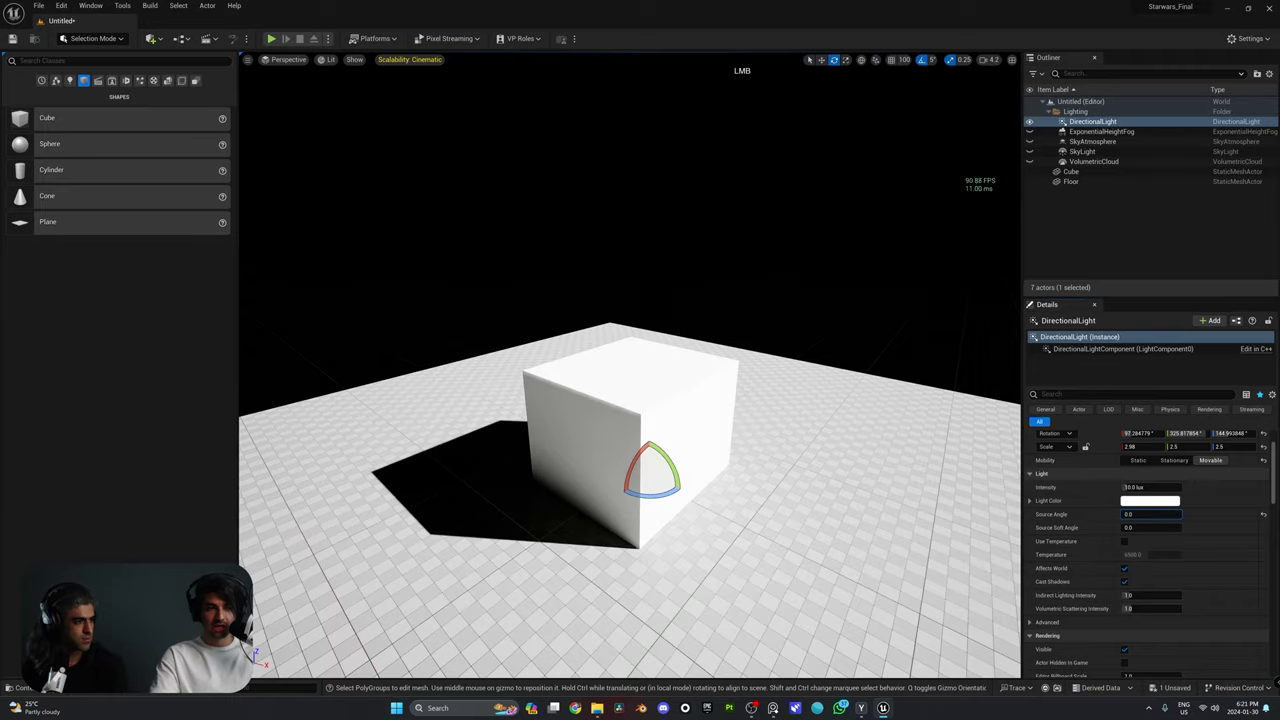
Raise the directional light's source angle to 5 and inspect the softened edges of the cube's shadow.
right_drag(723, 491, 723, 491)
key(s)
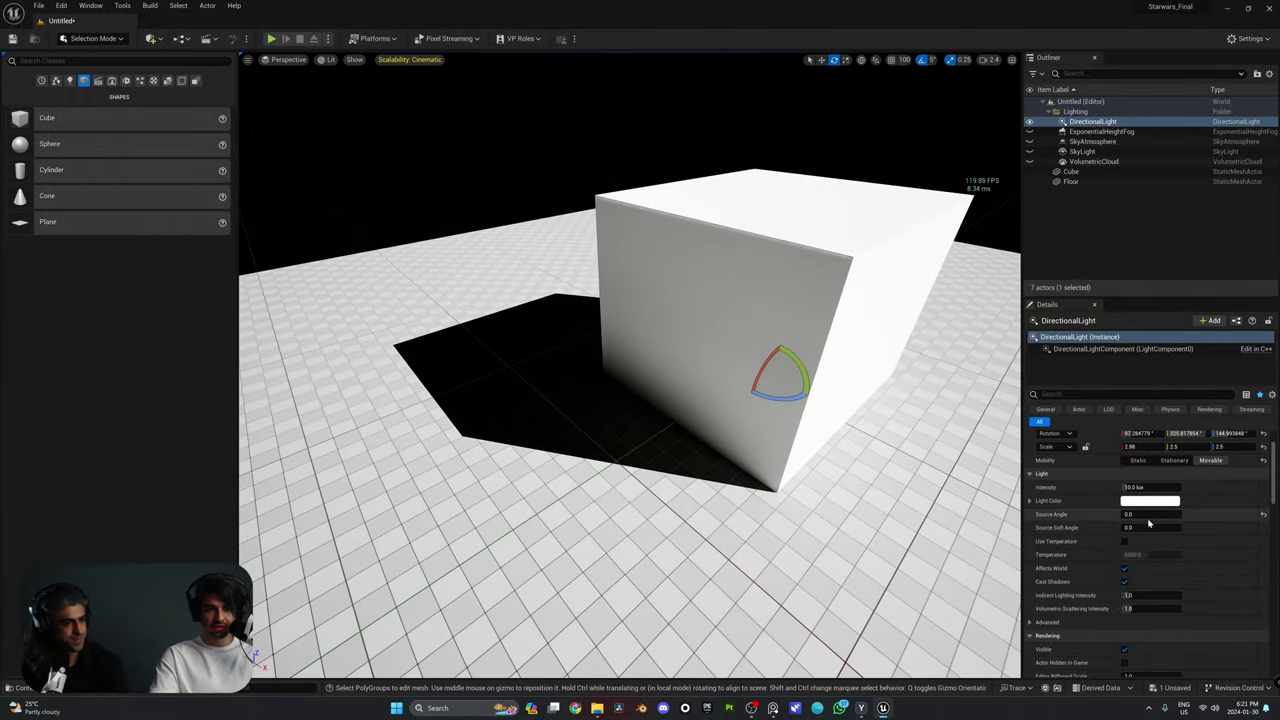
drag(1147, 515, 1180, 514)
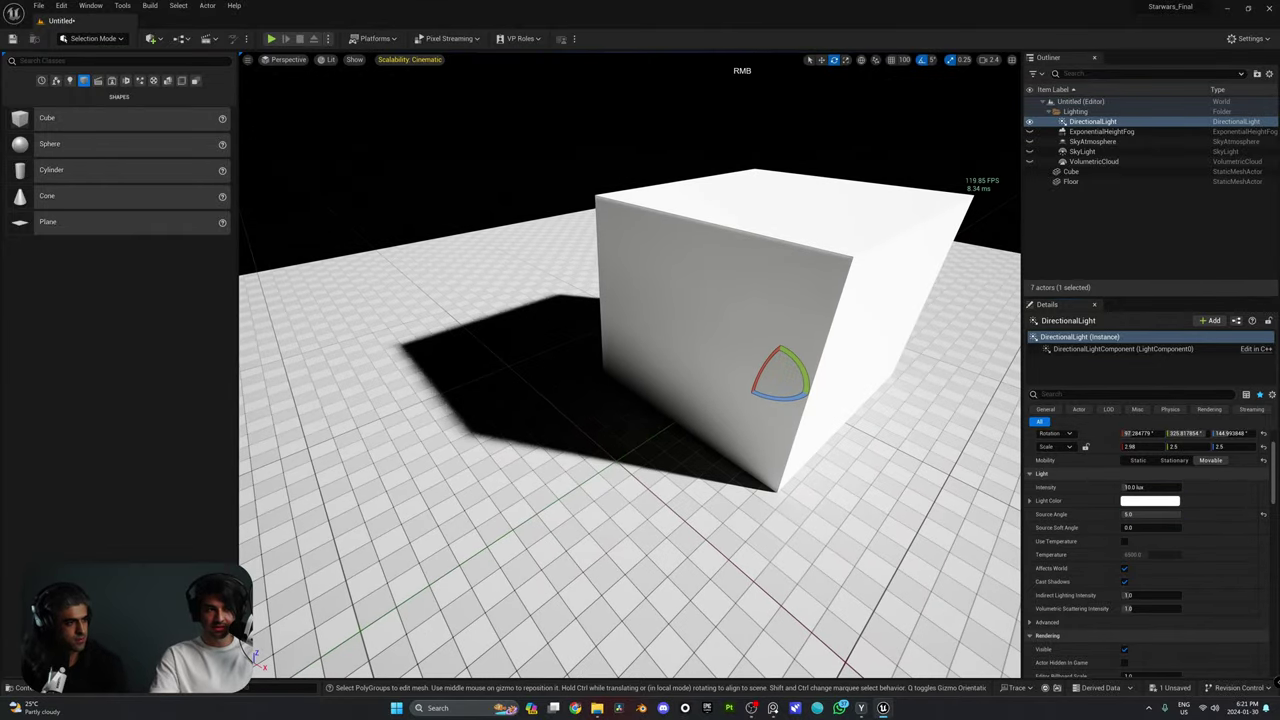
key(a)
right_drag(723, 491, 723, 491)
key(s)
key(d)
right_drag(552, 403, 552, 403)
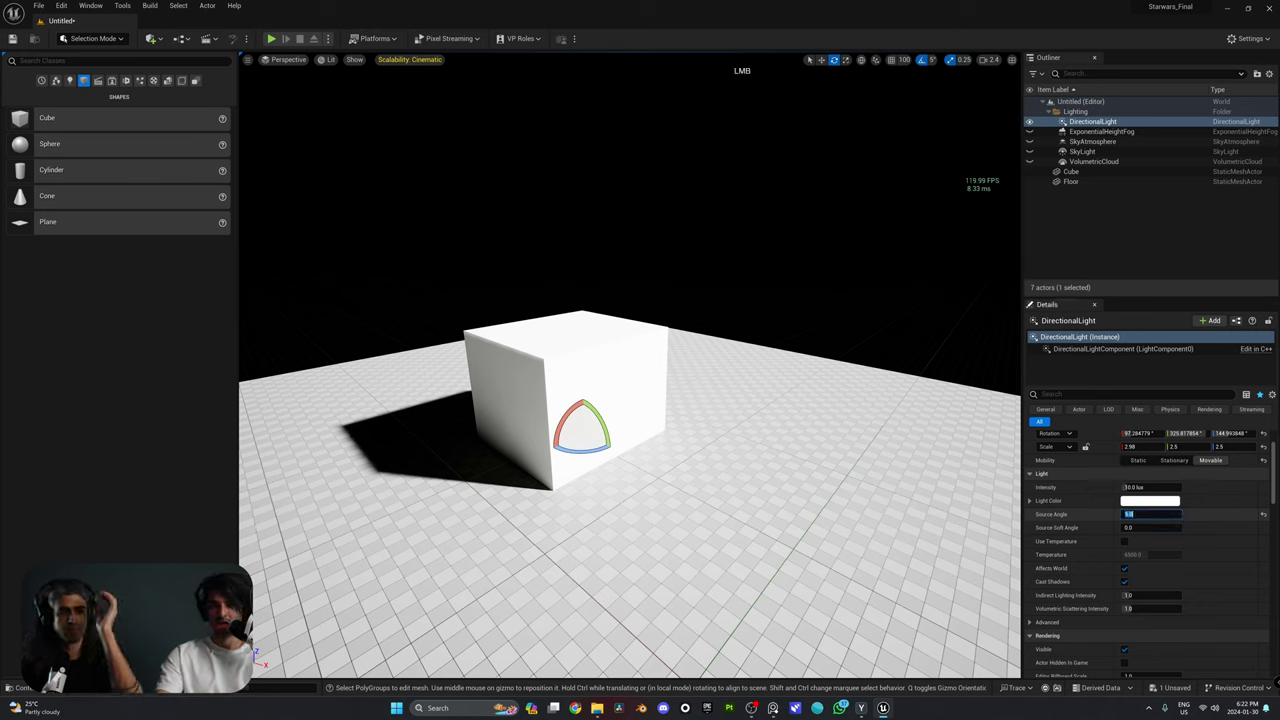
Try source angles of 20 and 50 on the directional light, inspect the cube's shadow, and keep the light selected.
click(1153, 519)
text(20)
key(Return)
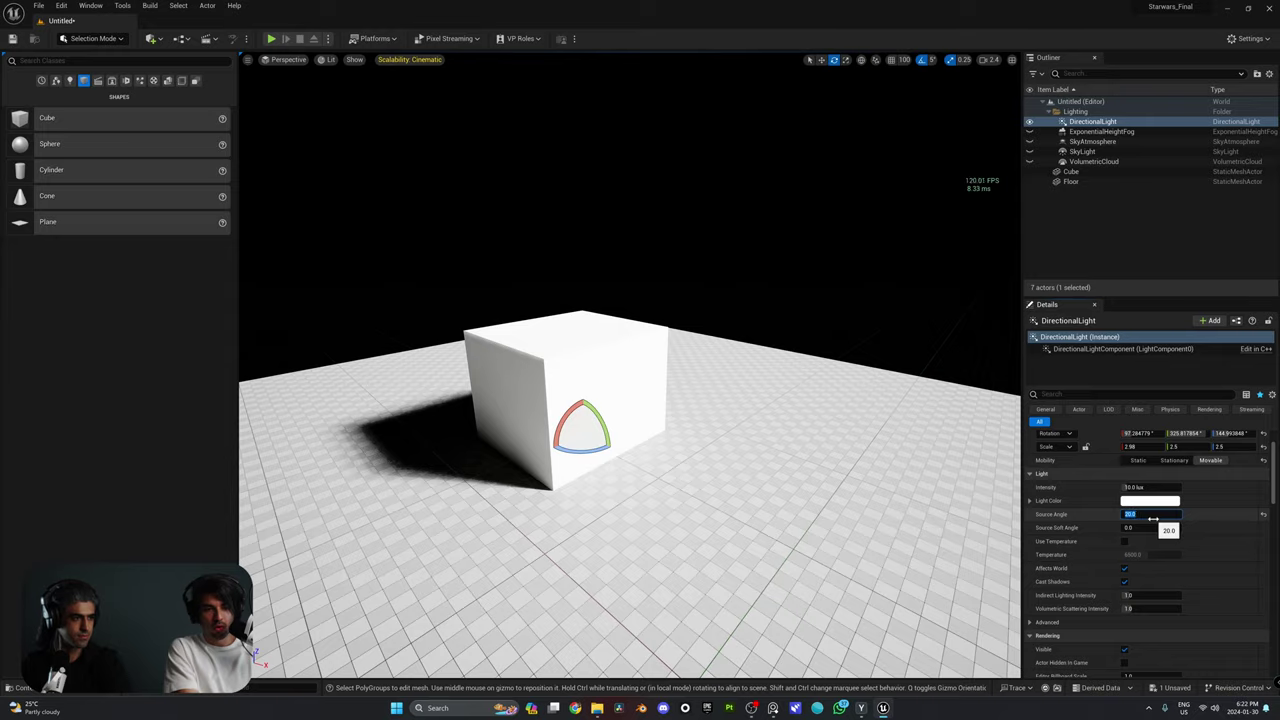
click(563, 220)
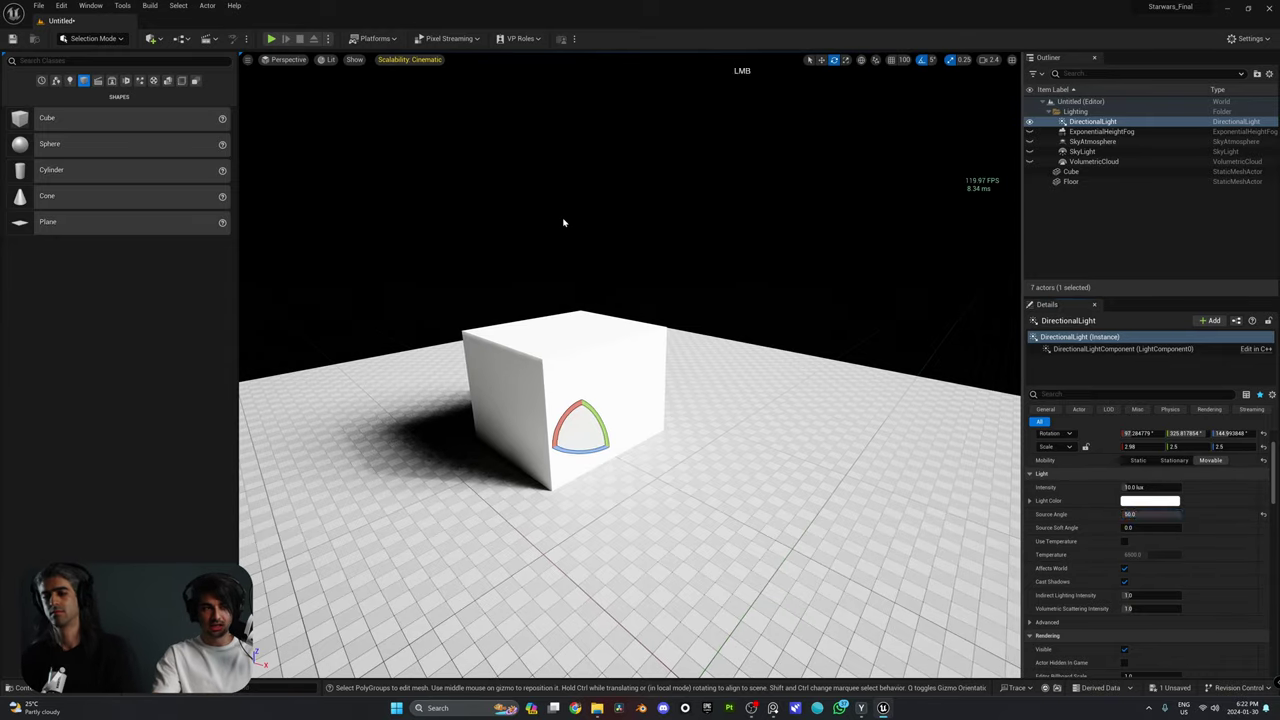
key(w)
right_drag(563, 220, 485, 258)
key(a)
key(d)
key(s)
click(612, 317)
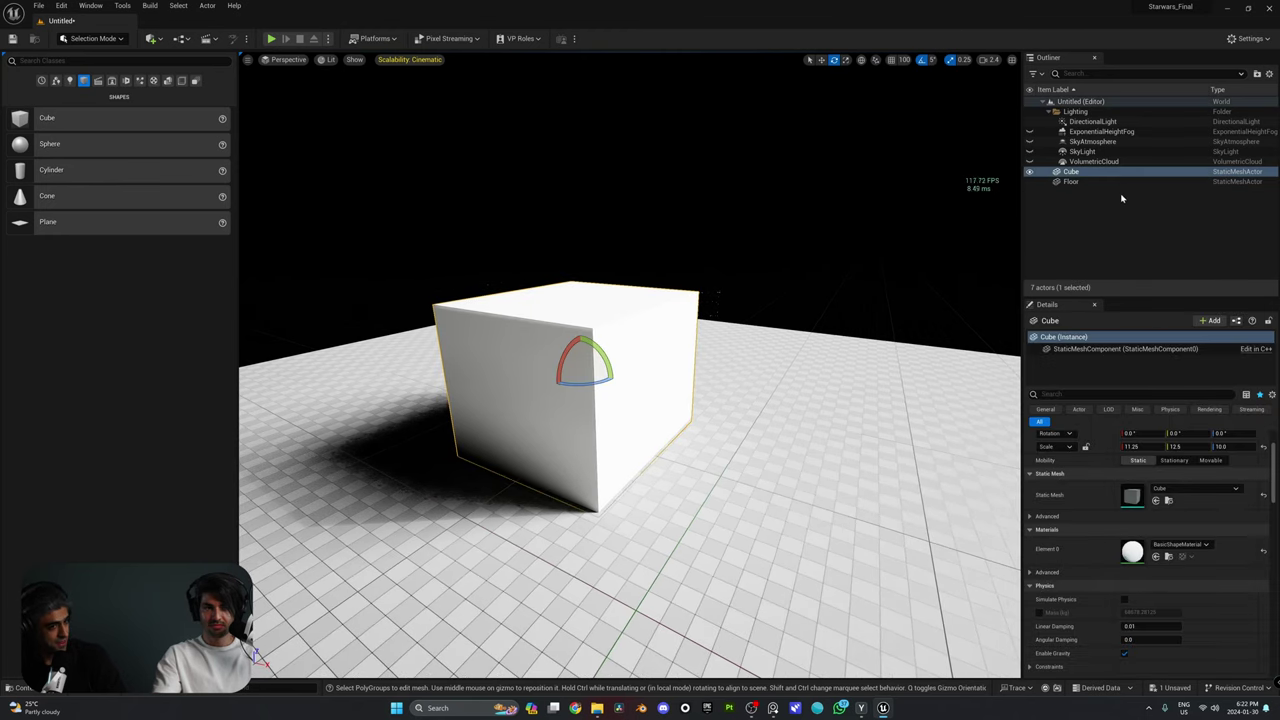
click(1092, 121)
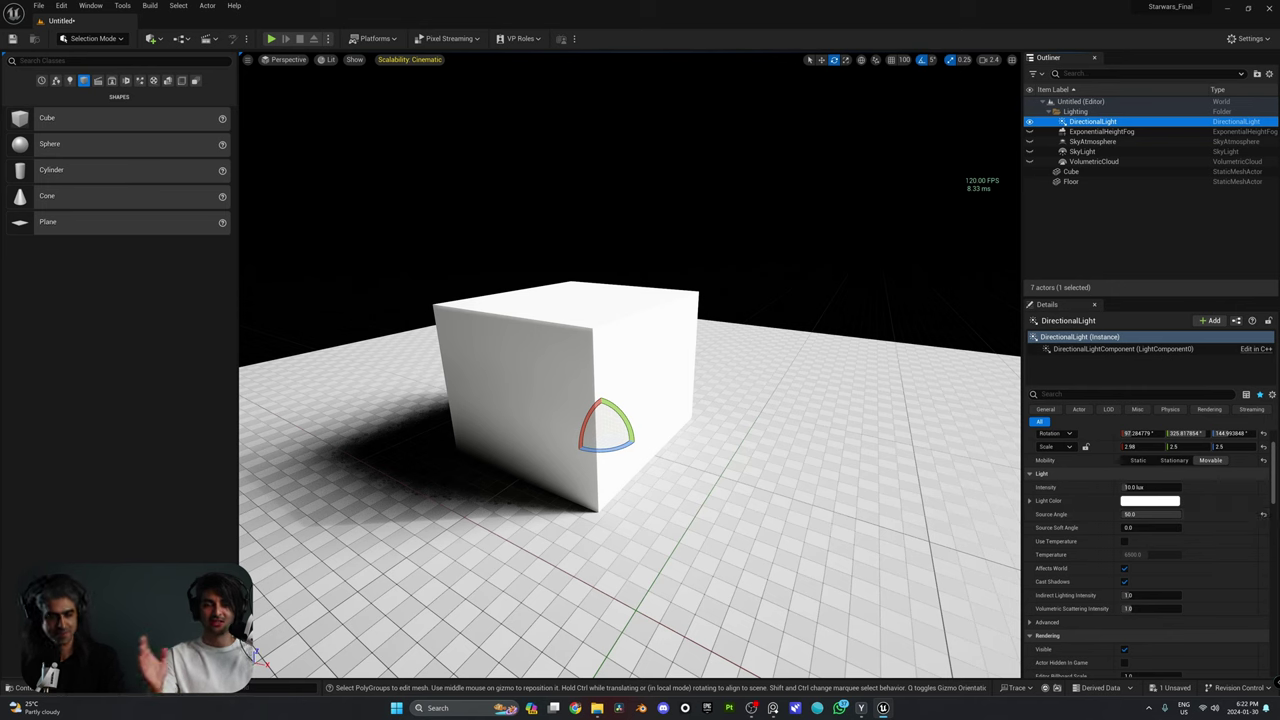
Reset the directional light's source angle to its default, and raise it to 5 for a slightly soft shadow.
click(1263, 514)
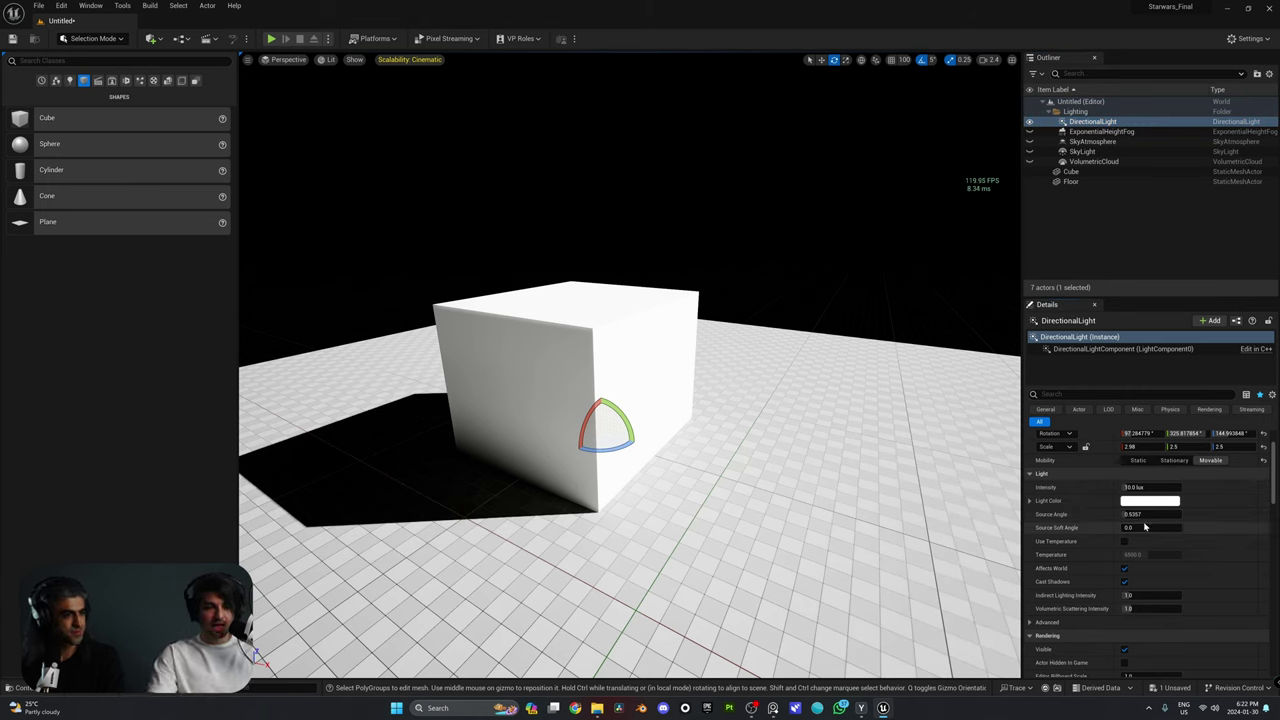
drag(1146, 515, 1196, 515)
drag(556, 380, 480, 381)
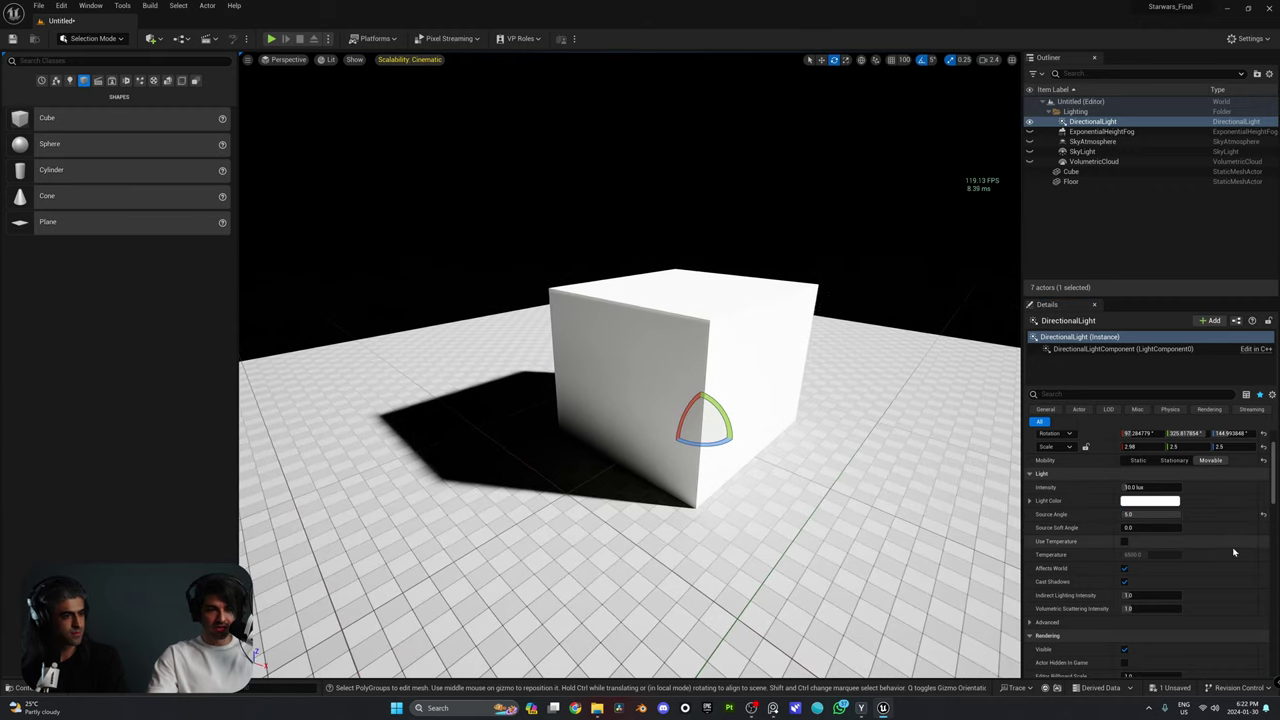
Try source soft angles of 5 and 50 on the directional light, and reset the value to its default.
click(1150, 527)
drag(1131, 527, 1186, 527)
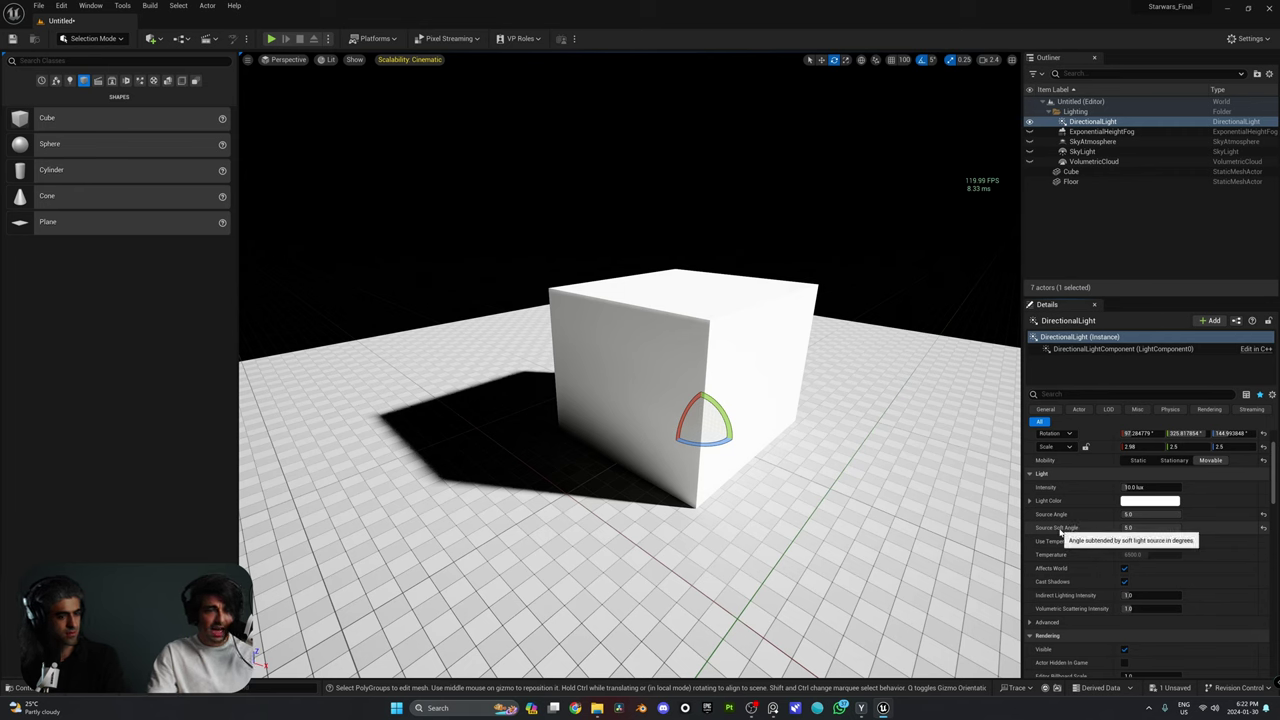
click(1145, 527)
text(50)
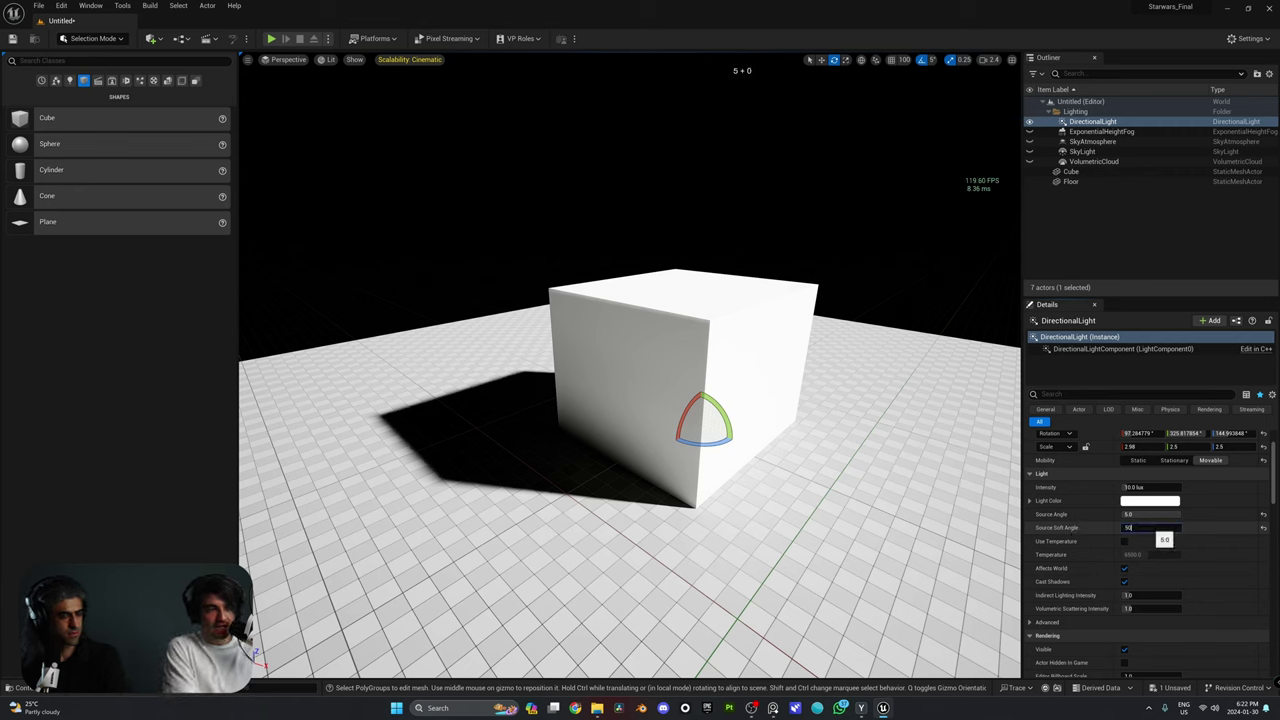
key(Return)
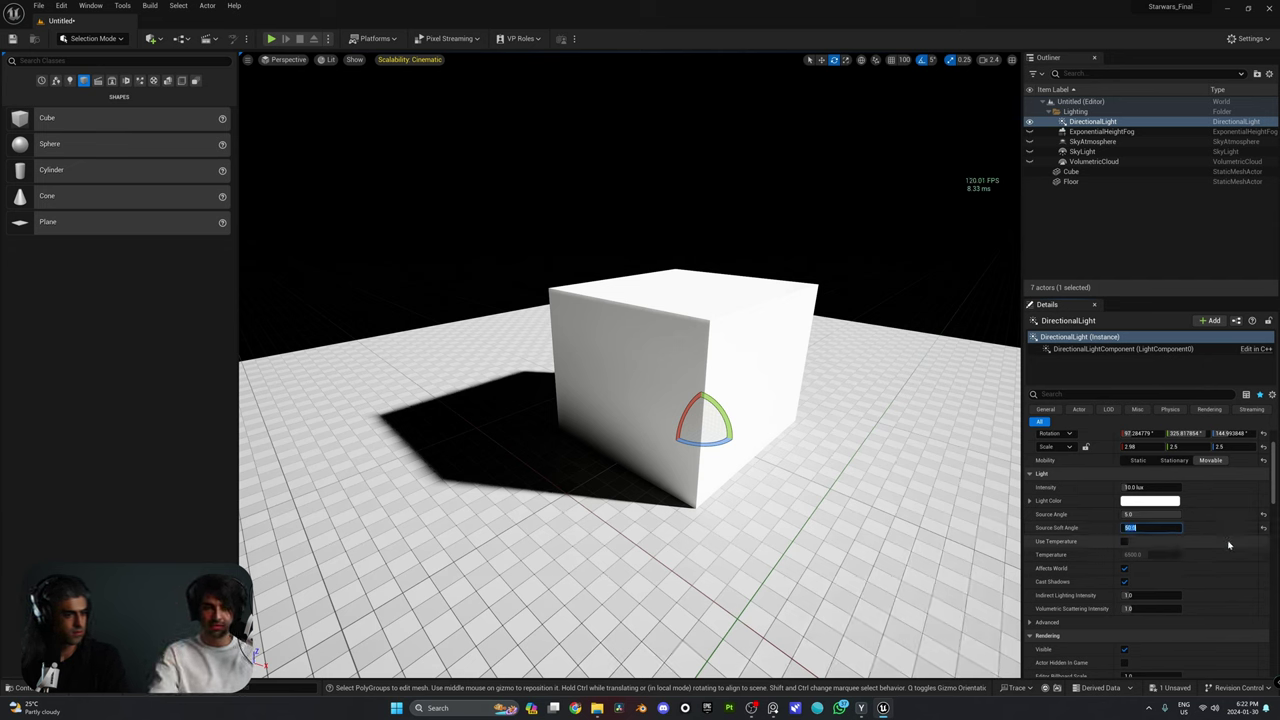
click(1265, 529)
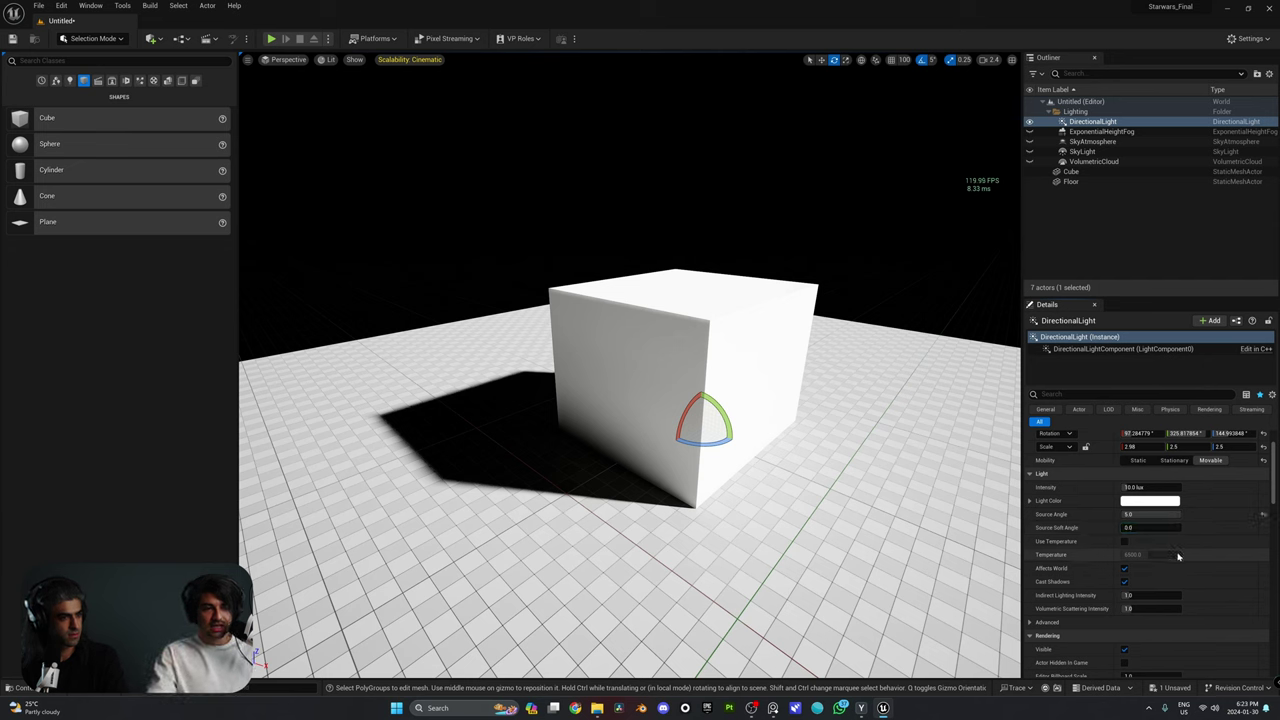
Try a lower color temperature on the directional light with Use Temperature enabled, undo it and disable the option.
click(1126, 542)
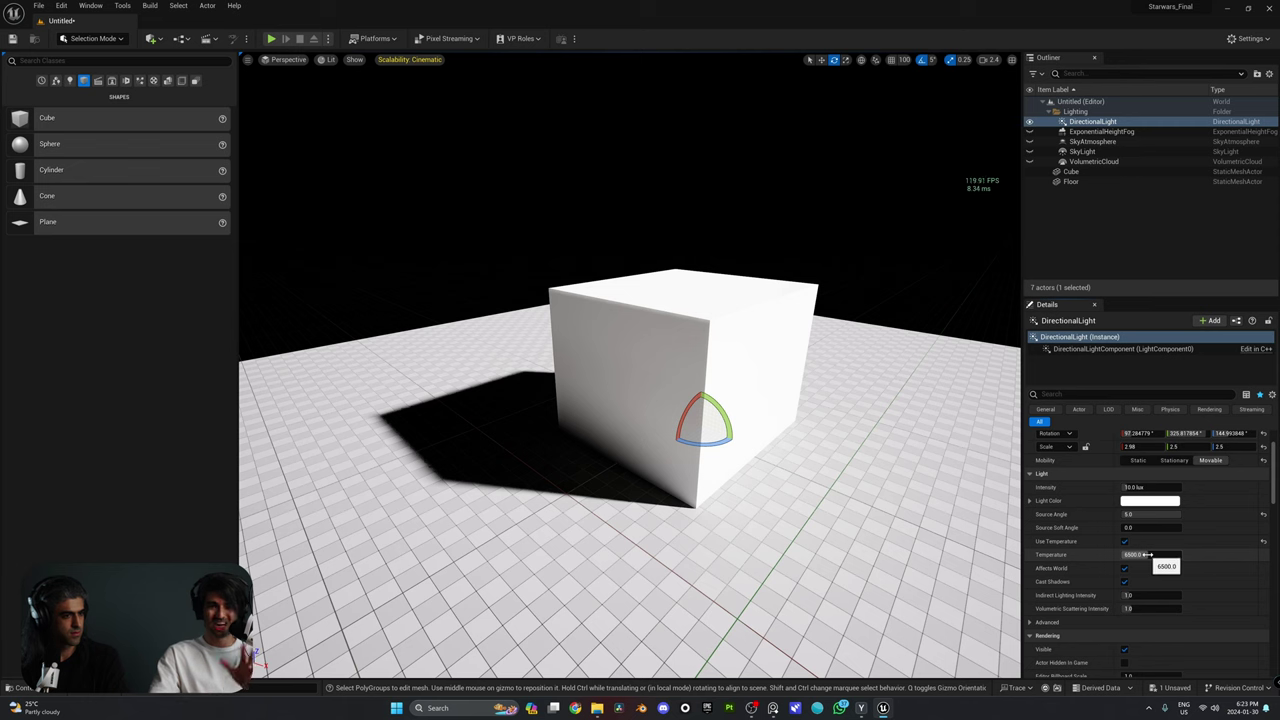
mouse_move(1148, 555)
mouse_down()
mouse_move(1182, 555)
mouse_move(1135, 555)
mouse_up()
key(ctrl+z)
click(1125, 542)
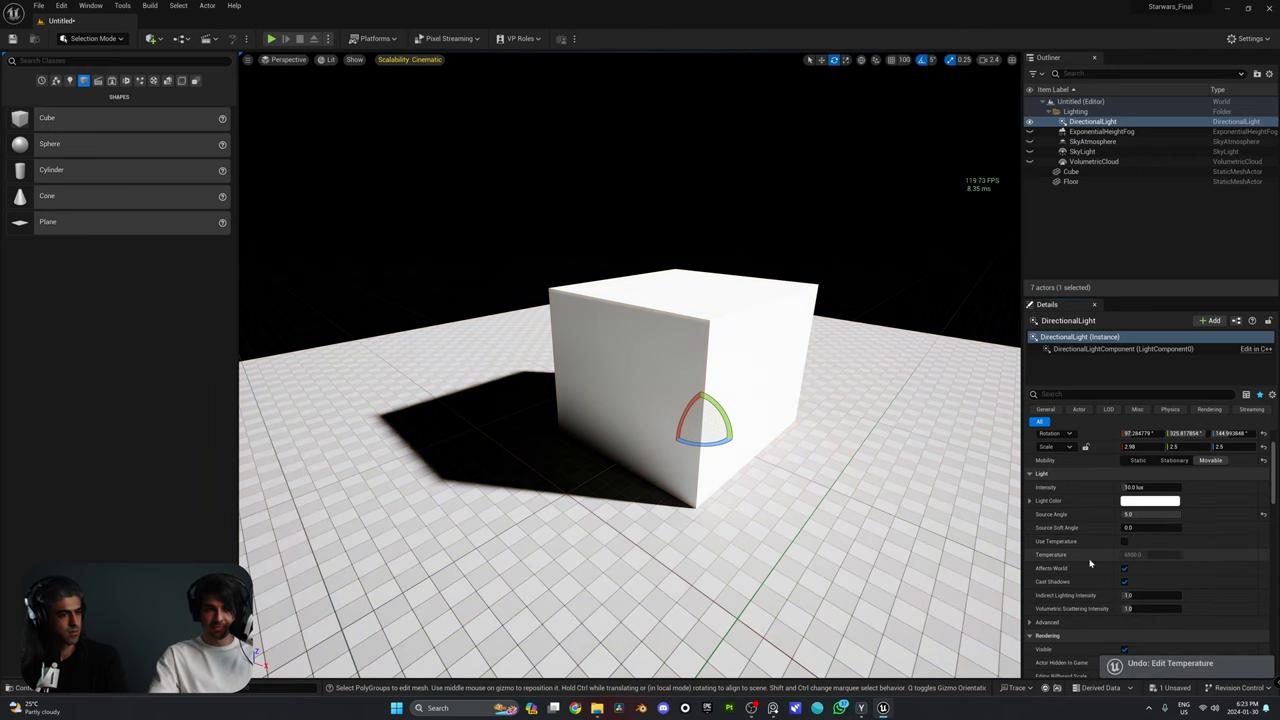
Turn the directional light's Affects World option off and back on to compare the scene.
scroll(1118, 565, down, 1)
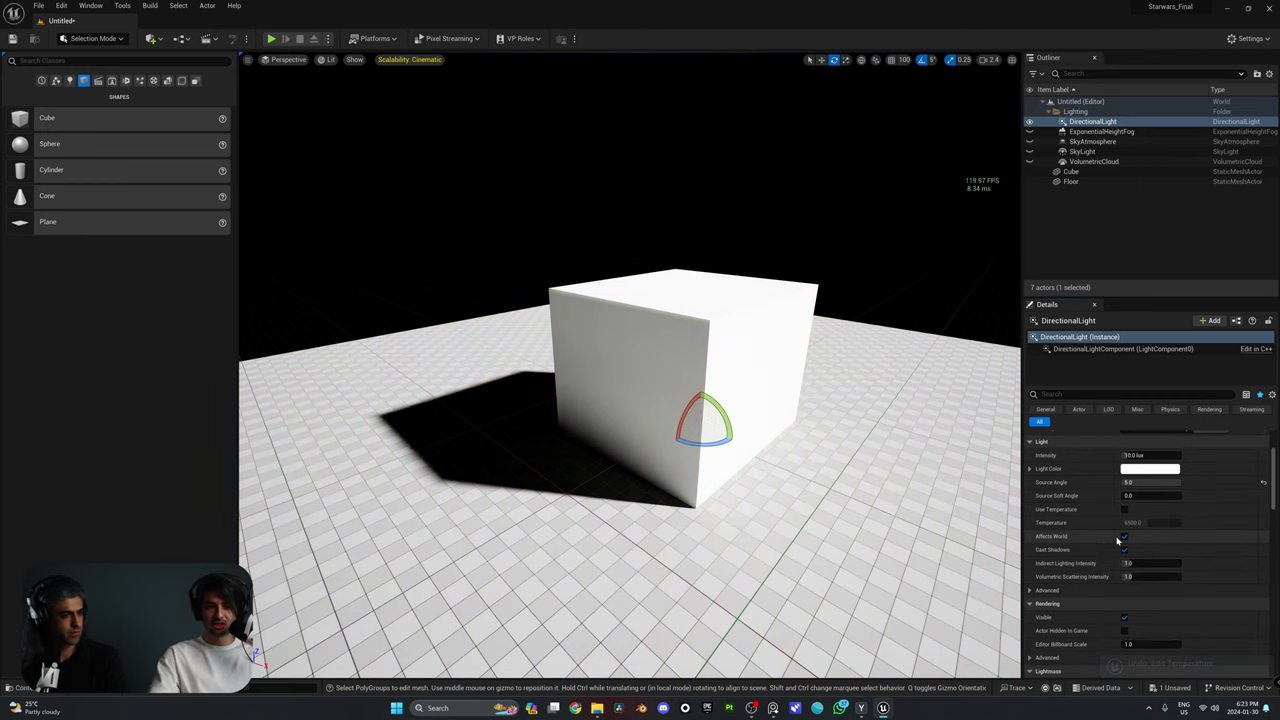
click(1124, 537)
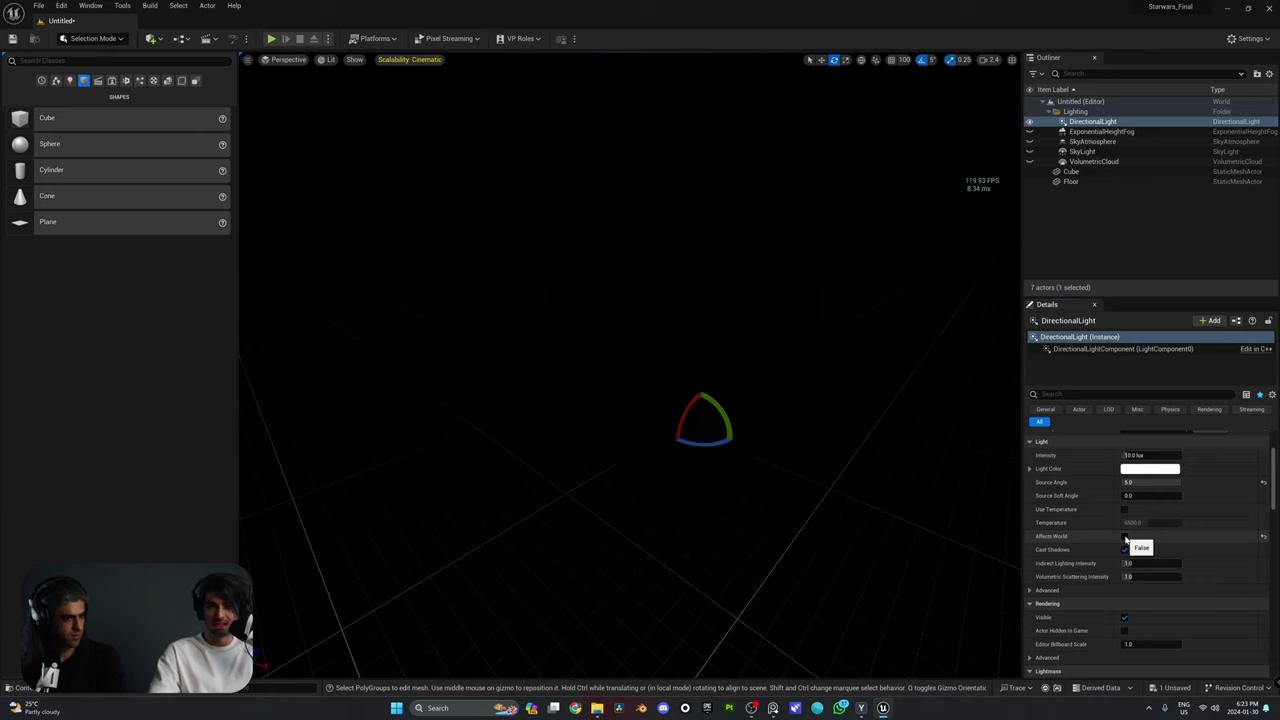
click(1124, 536)
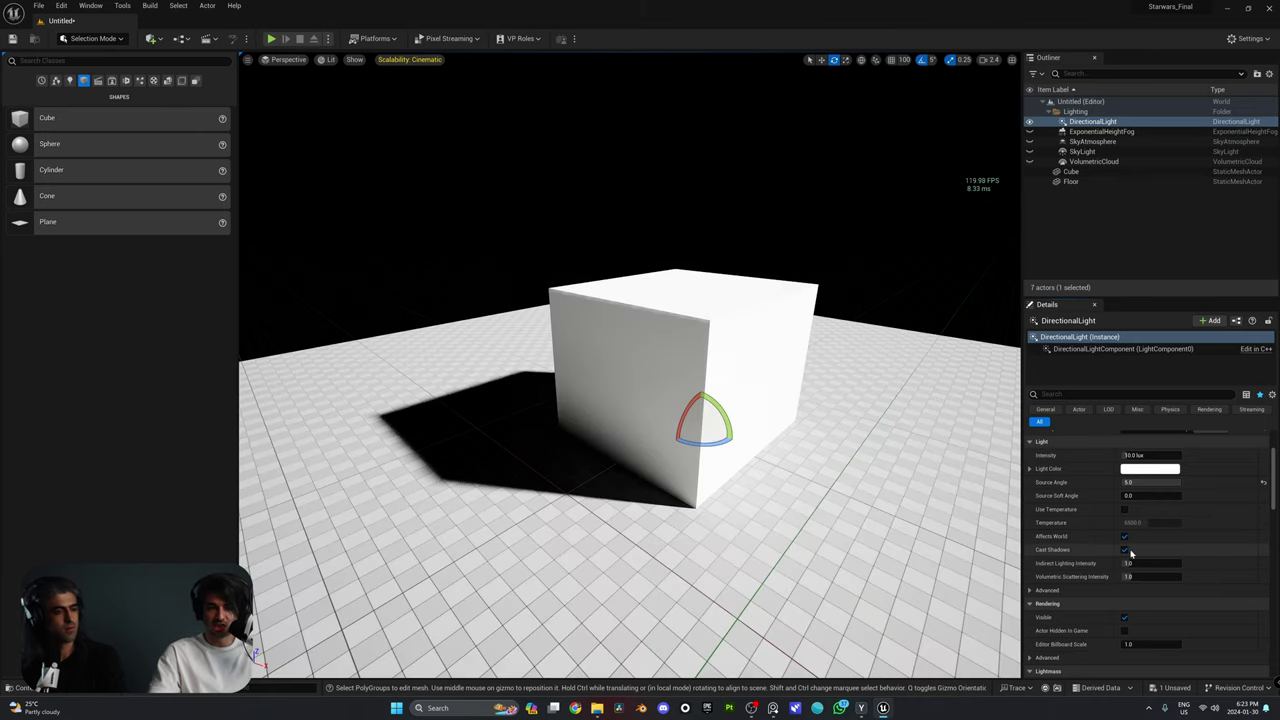
Turn off Cast Shadows for the directional light, view the cube without its shadow, and re-enable the option.
click(1124, 549)
mouse_move(465, 365)
right_down()
mouse_move(470, 345)
mouse_move(370, 345)
mouse_move(465, 350)
right_up()
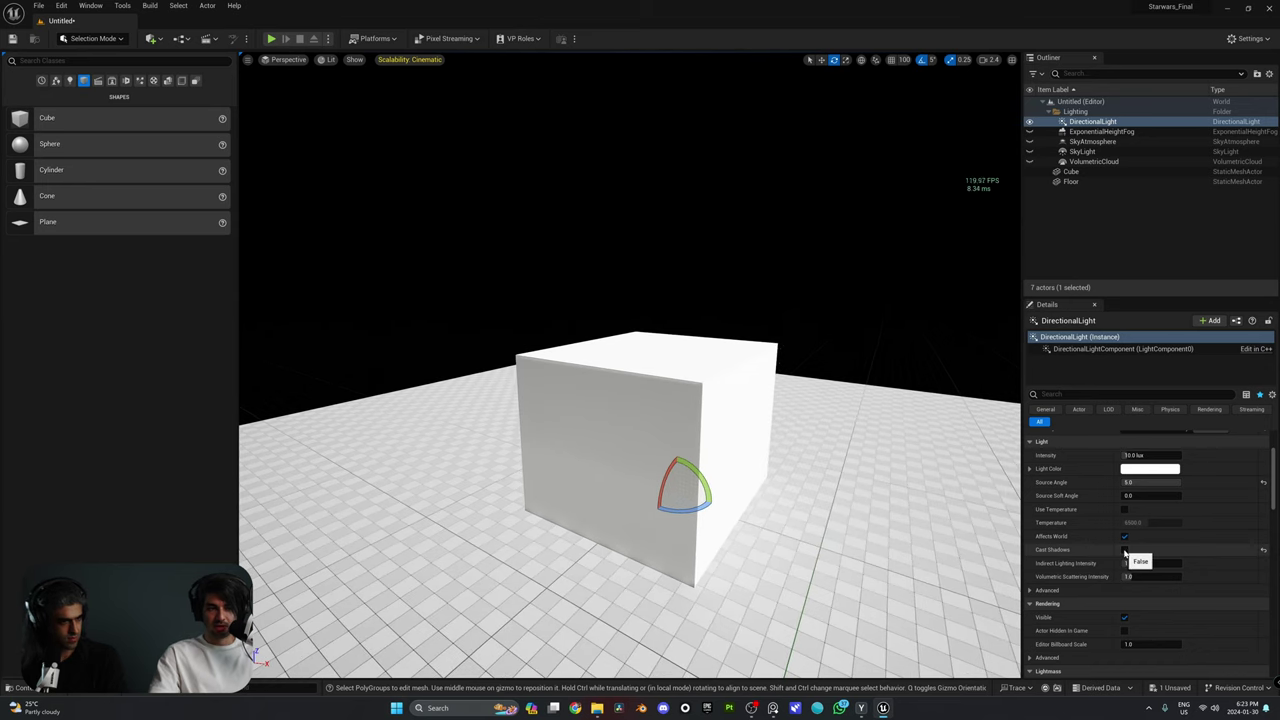
click(1124, 549)
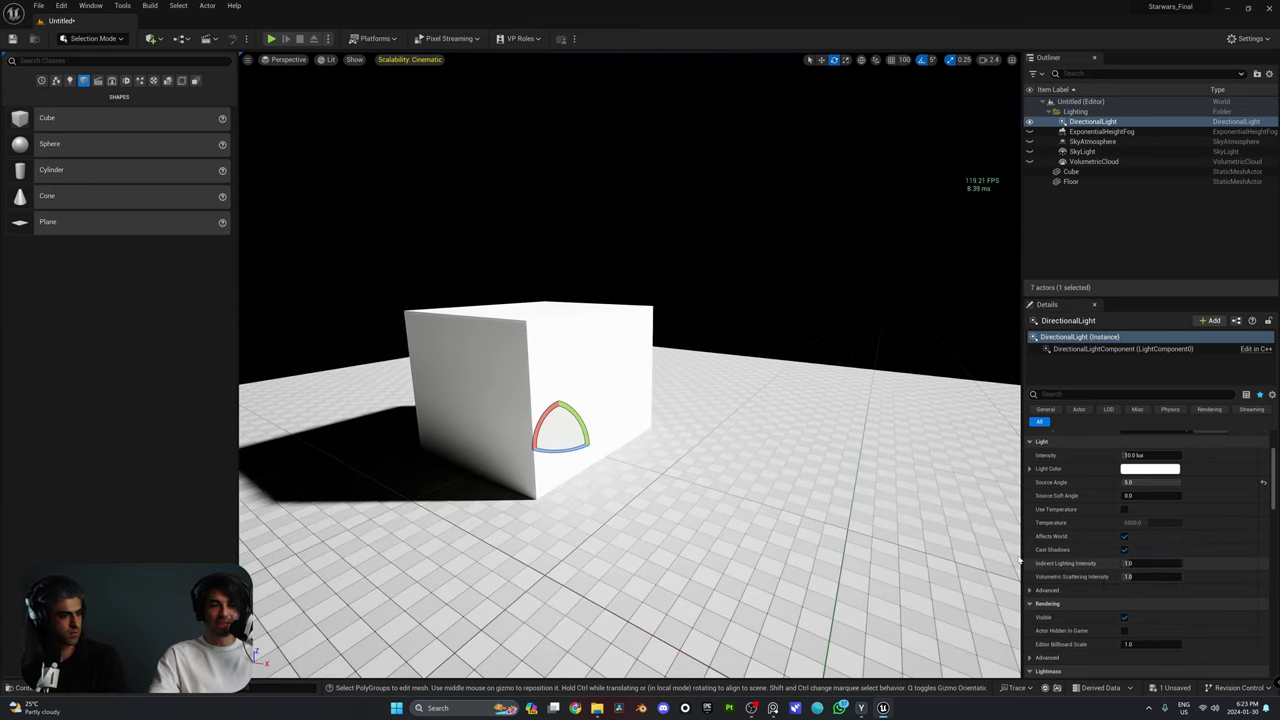
Examine the cube's shaded faces and its floor shadow from several sides to judge the bounced light.
right_drag(628, 456, 628, 456)
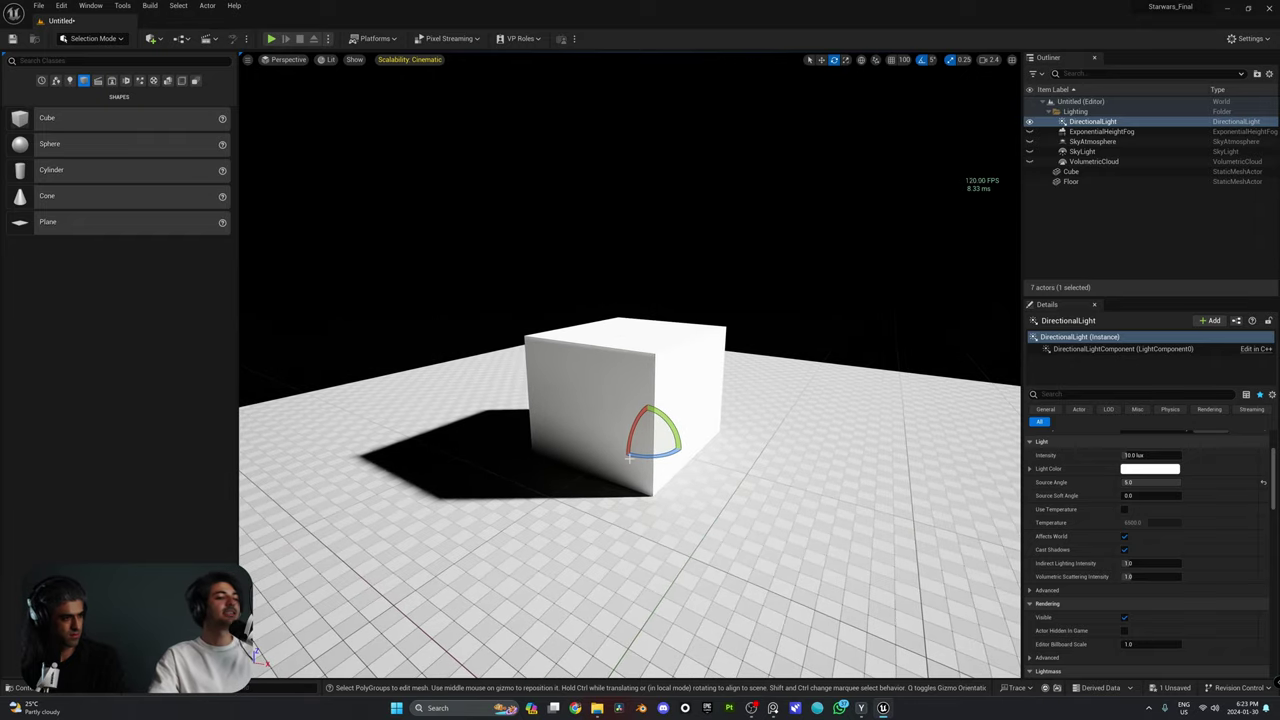
right_drag(703, 417, 703, 417)
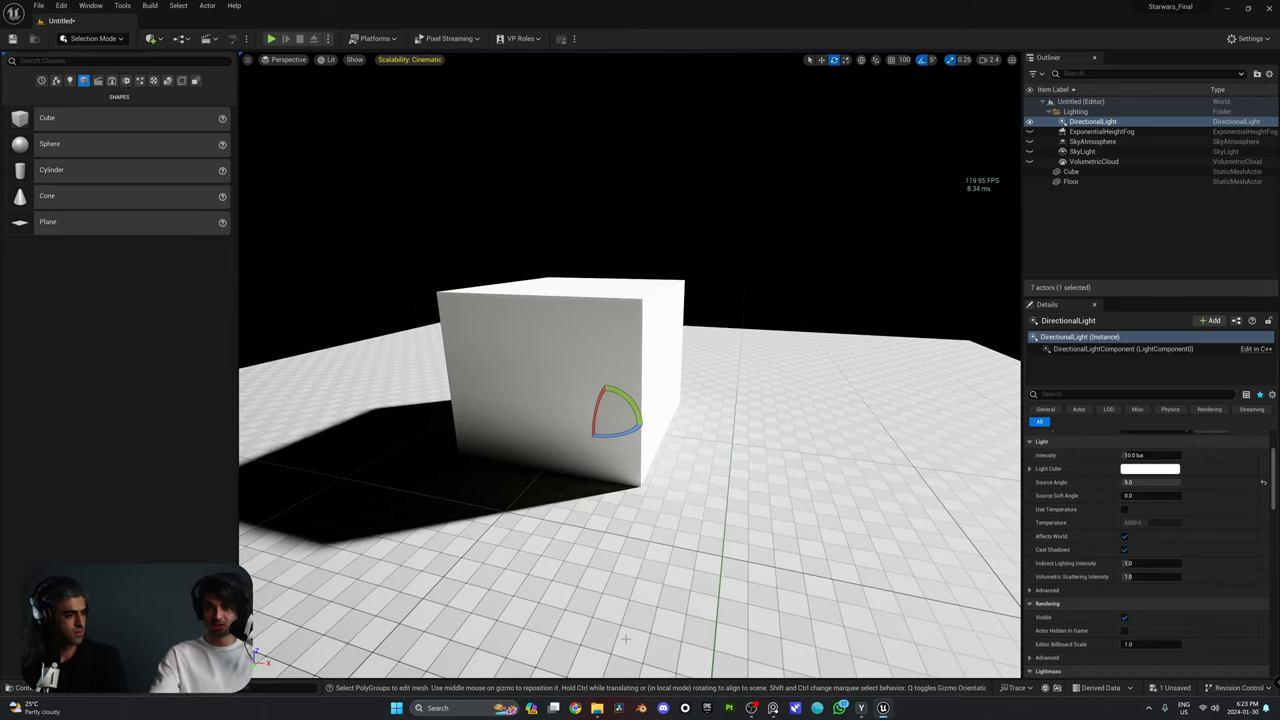
key(d)
right_drag(625, 638, 585, 617)
right_drag(637, 440, 645, 444)
key(a)
right_drag(538, 447, 640, 450)
key(a)
right_drag(431, 366, 574, 394)
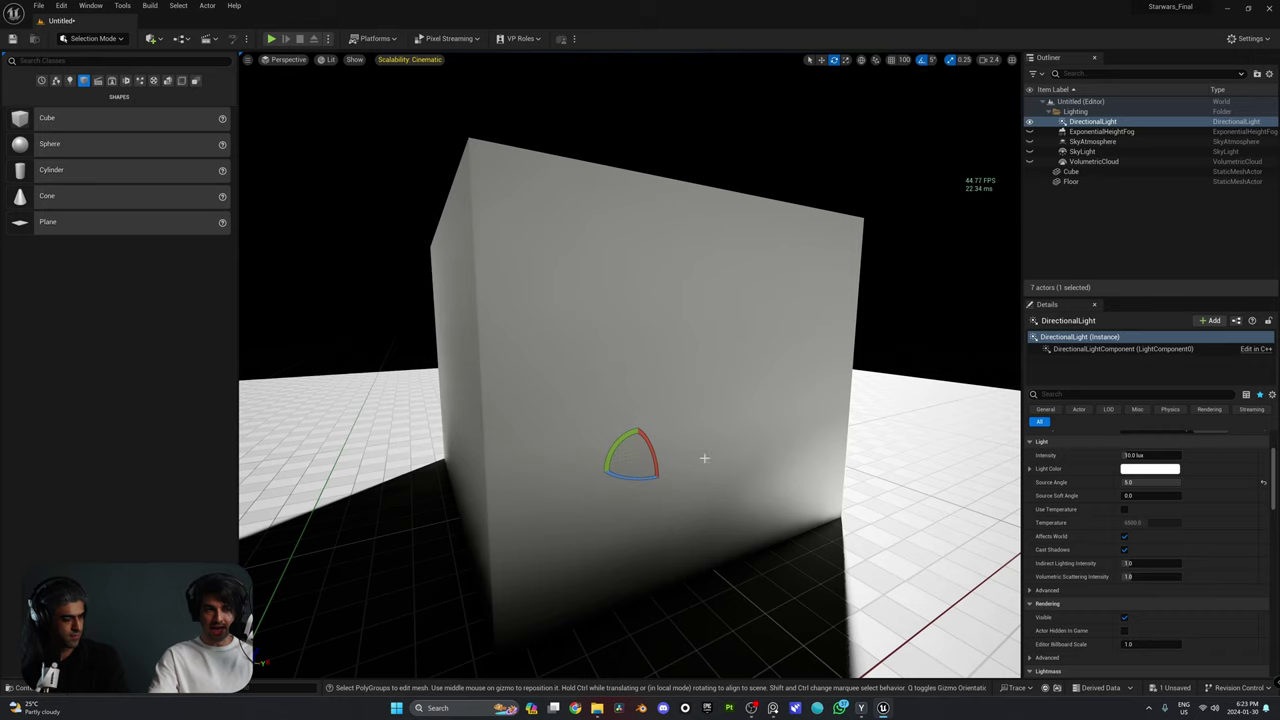
key(d)
right_drag(705, 459, 520, 450)
key(s)
right_drag(565, 604, 558, 605)
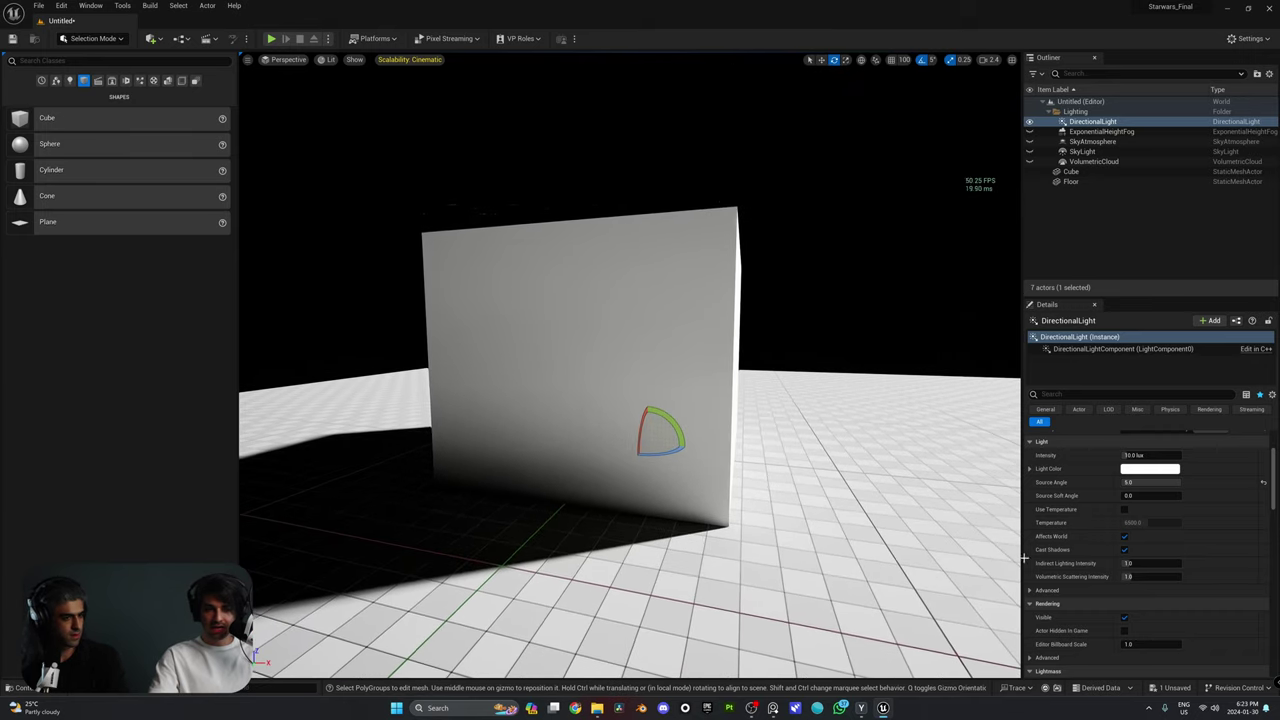
Raise the directional light's indirect lighting intensity to about 5.86 and inspect the cube's shaded sides.
drag(1145, 564, 1223, 564)
key(a)
right_drag(829, 489, 940, 485)
right_drag(605, 560, 716, 446)
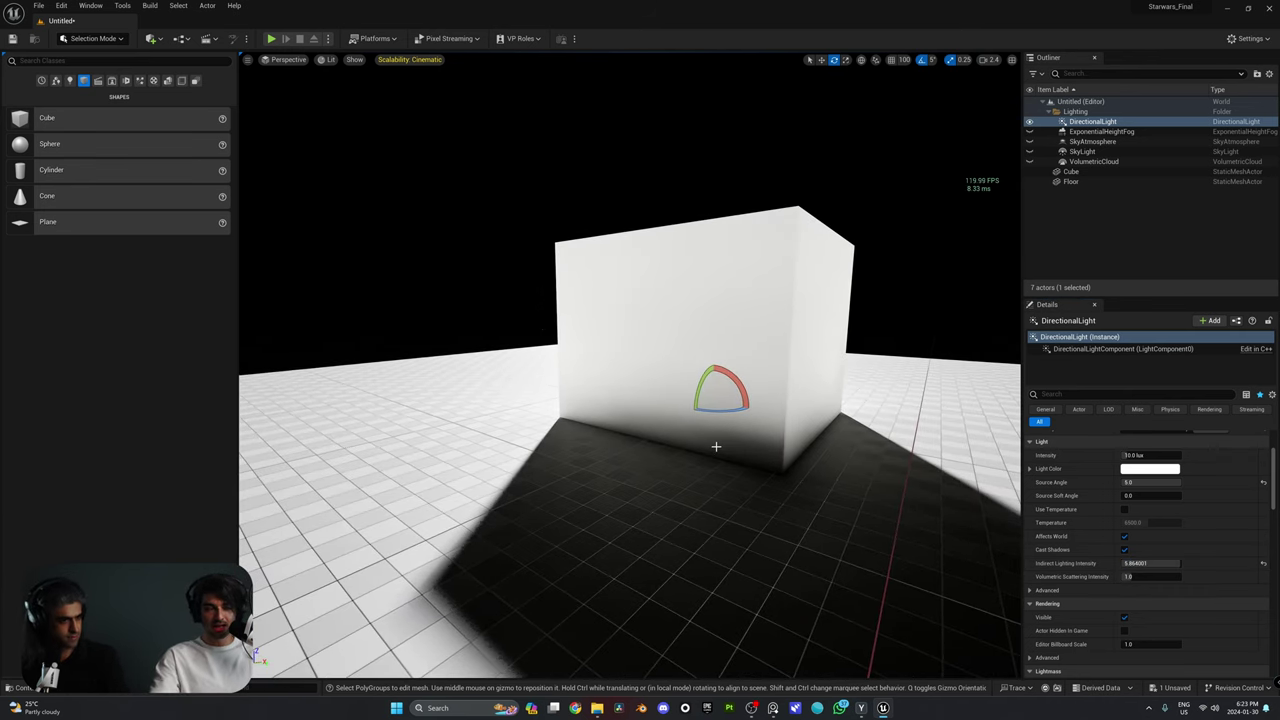
Reset the directional light's indirect lighting intensity, view the cube with it lowered to 0, and restore the default 1.0.
click(1263, 563)
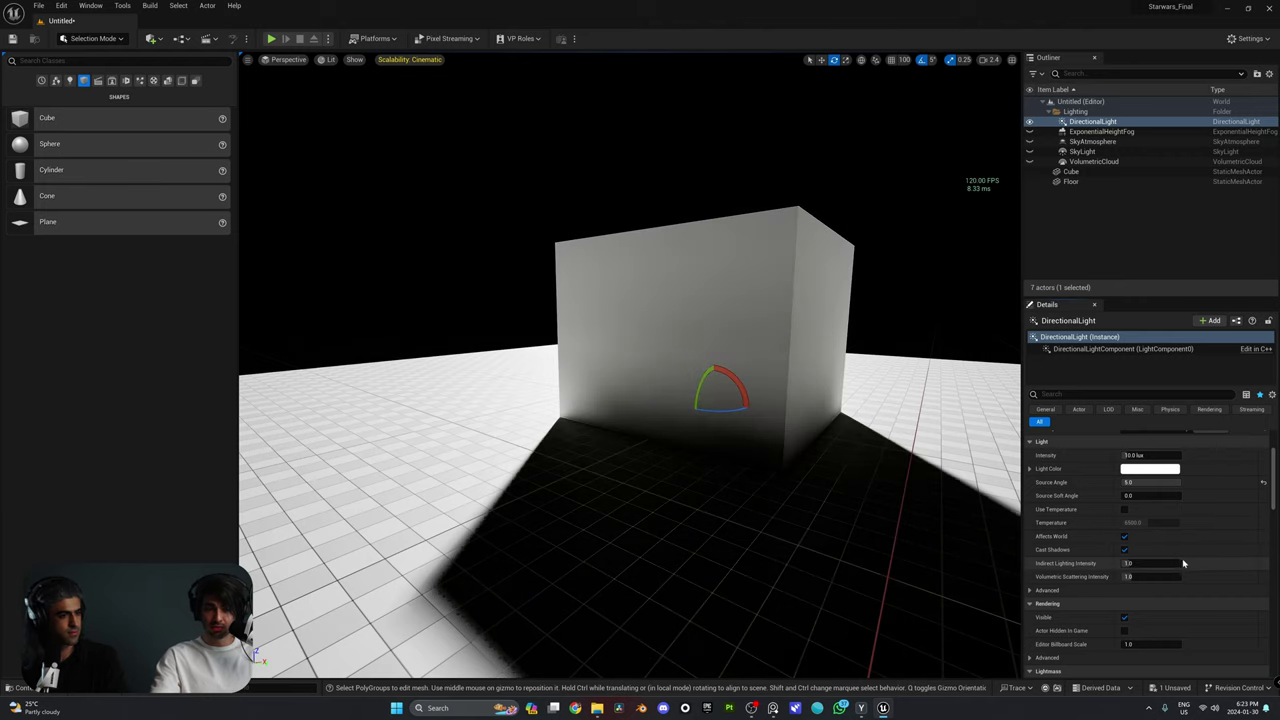
drag(1172, 564, 1130, 564)
key(d)
right_drag(840, 475, 558, 411)
key(s)
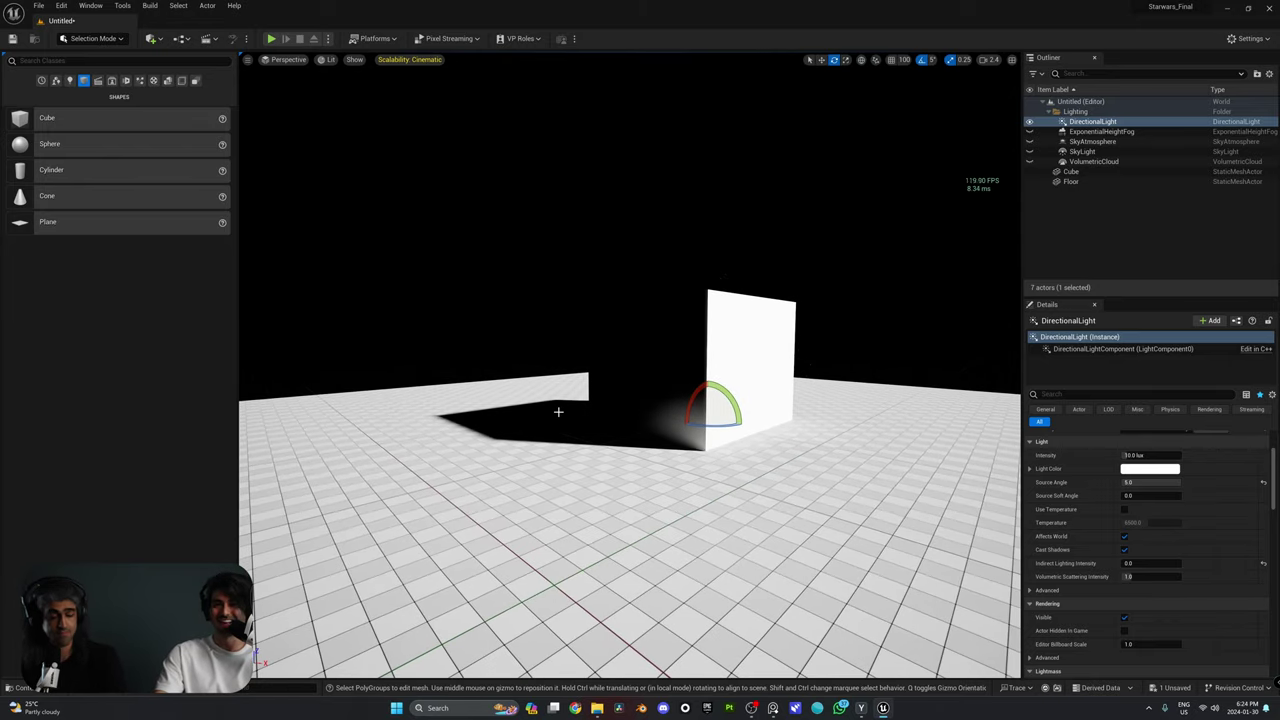
click(1264, 565)
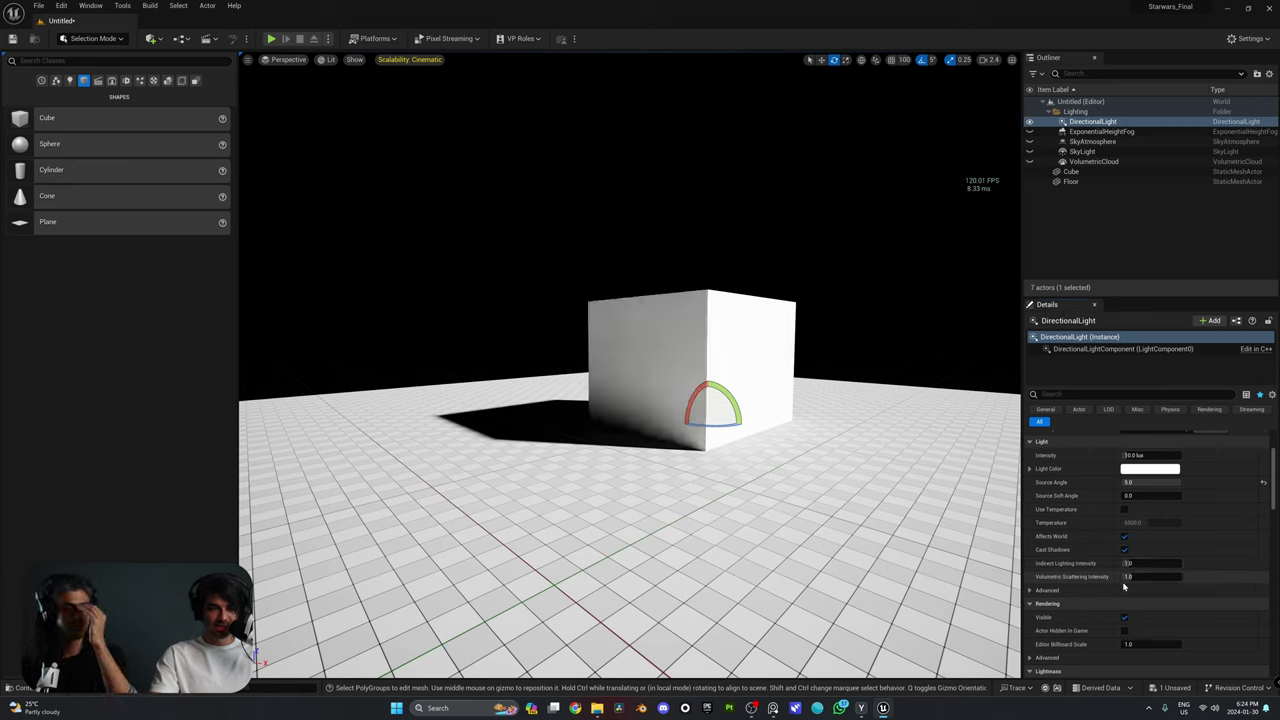
Try volumetric scattering intensities of 0.25 and 4.0 on the directional light, and restore the default.
click(1124, 577)
text(0.25)
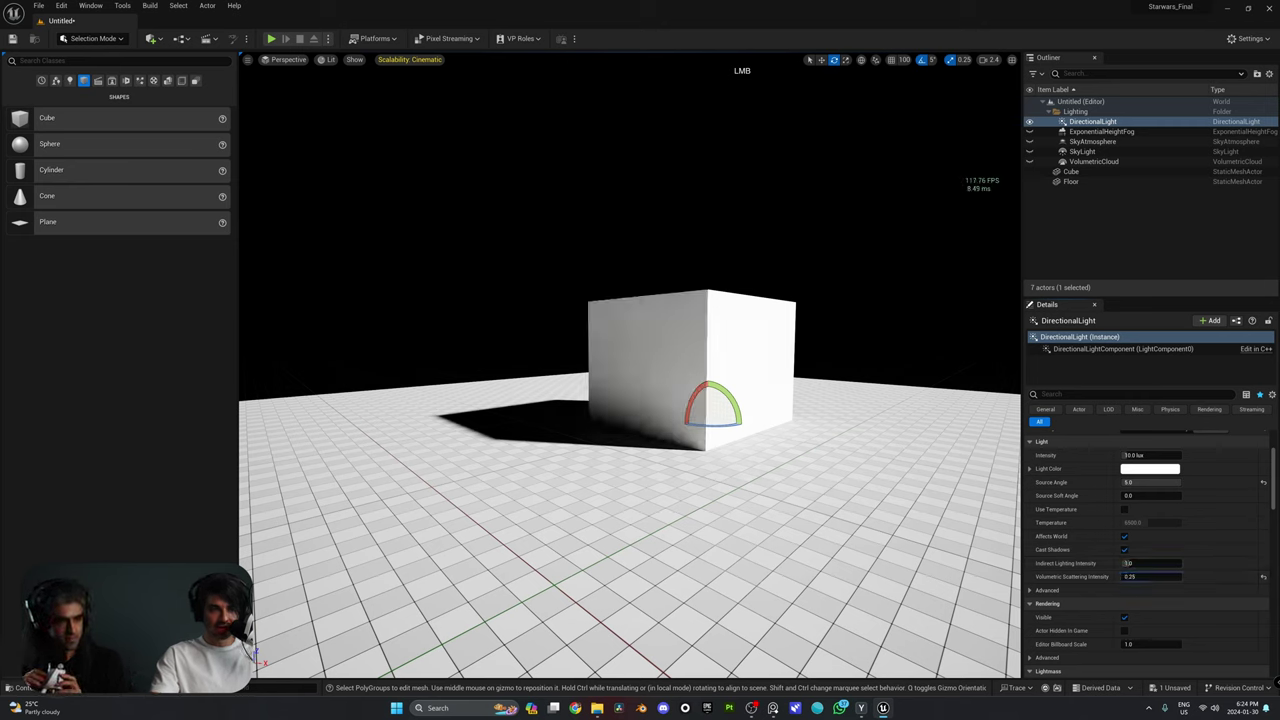
key(Return)
drag(1150, 577, 1180, 577)
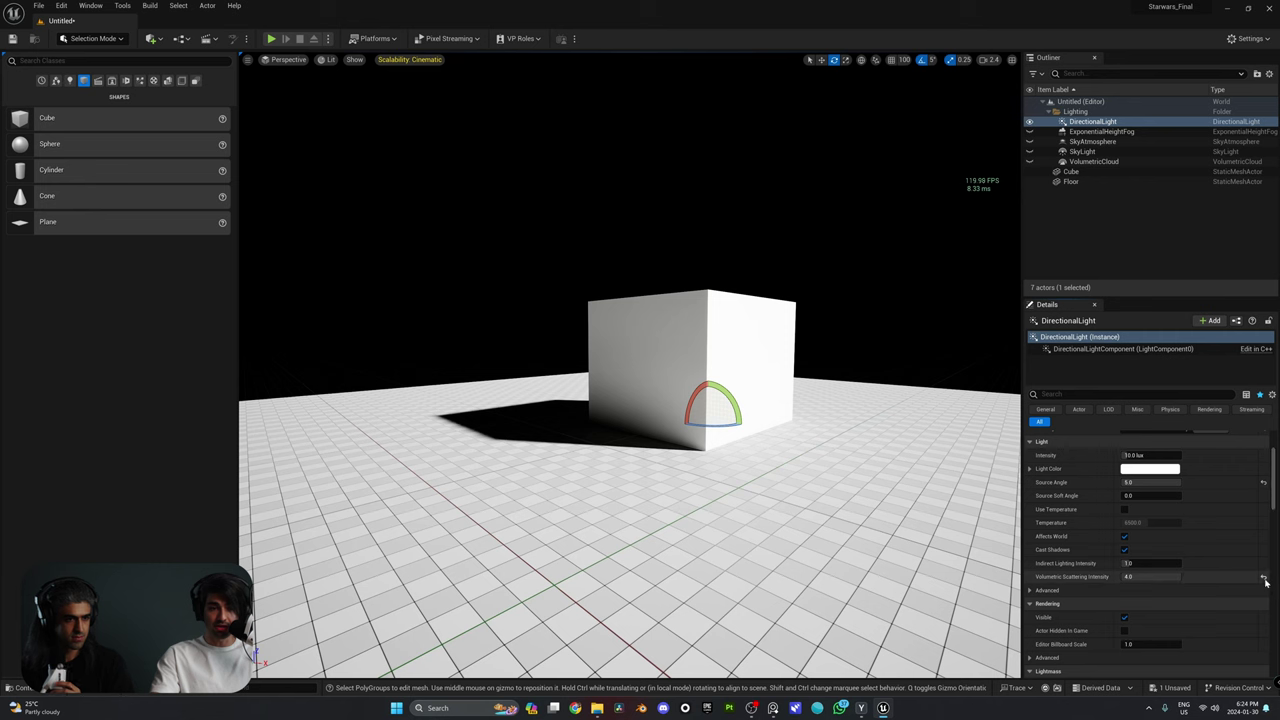
click(1264, 577)
right_drag(772, 391, 866, 391)
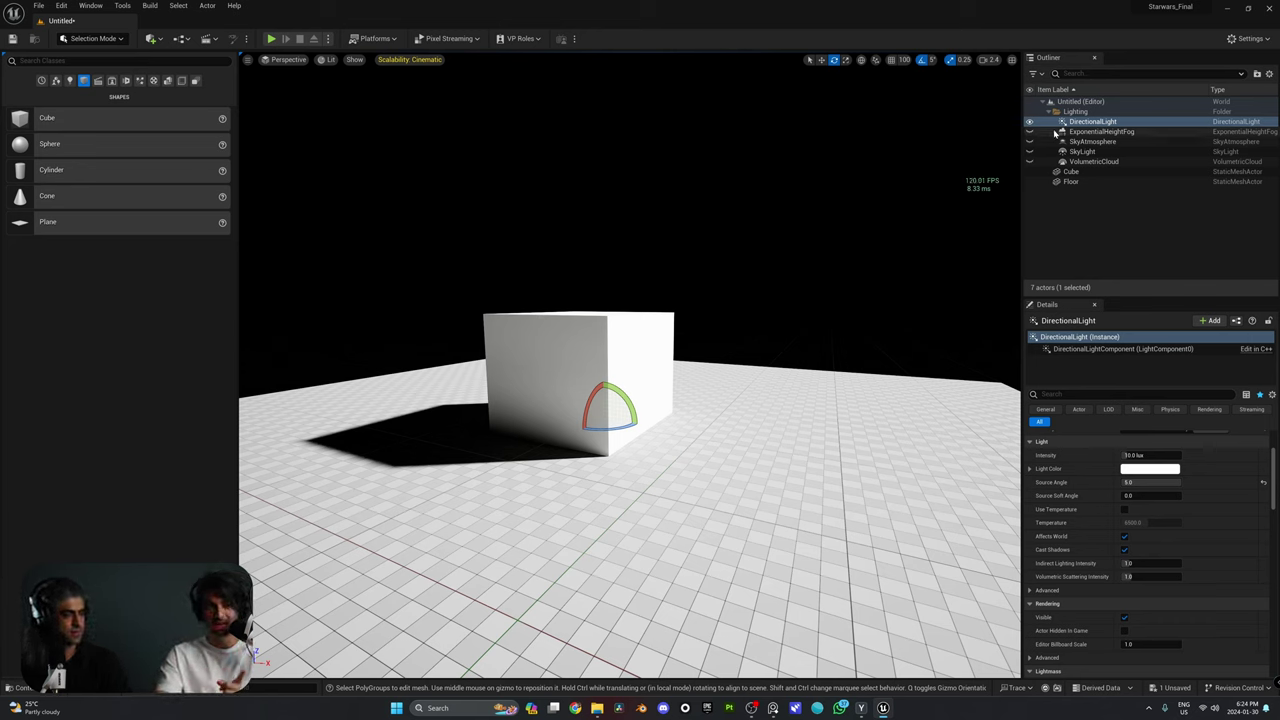
Select the ExponentialHeightFog and make it visible in the level.
click(1058, 131)
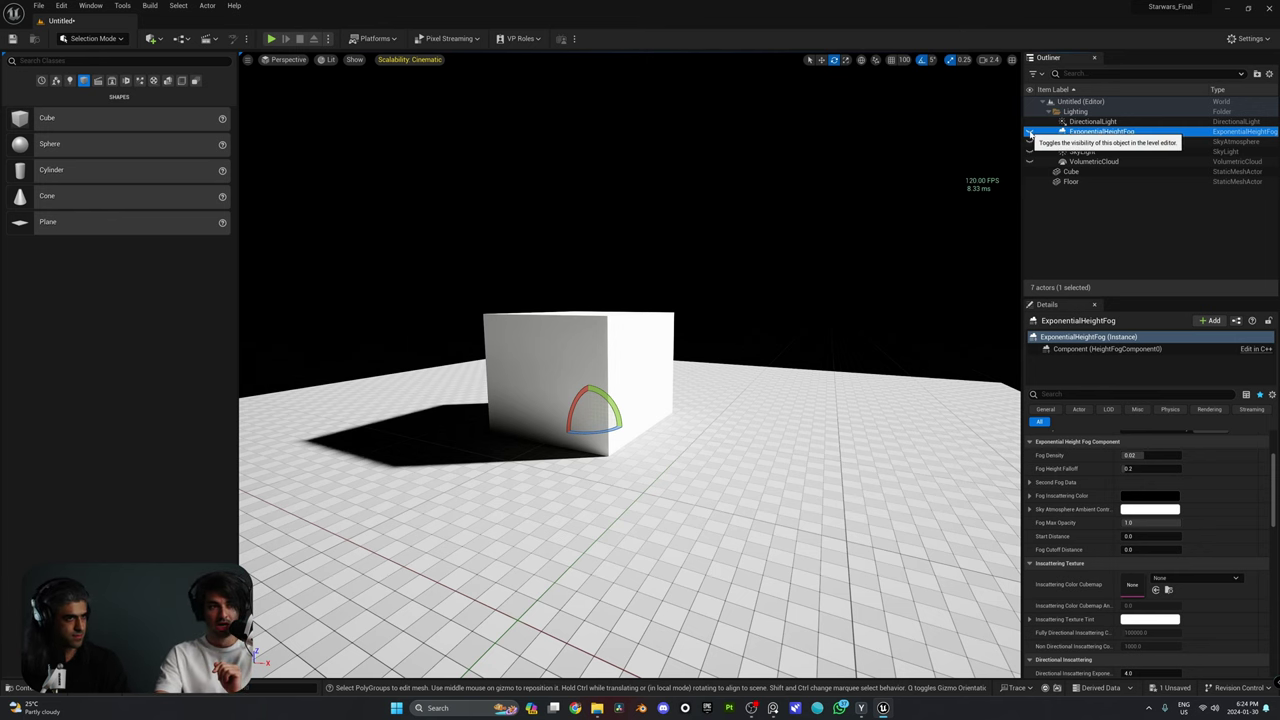
click(1030, 132)
click(1030, 132)
mouse_move(645, 336)
right_down()
mouse_move(660, 312)
mouse_move(636, 316)
right_up()
scroll(1070, 470, up, 2)
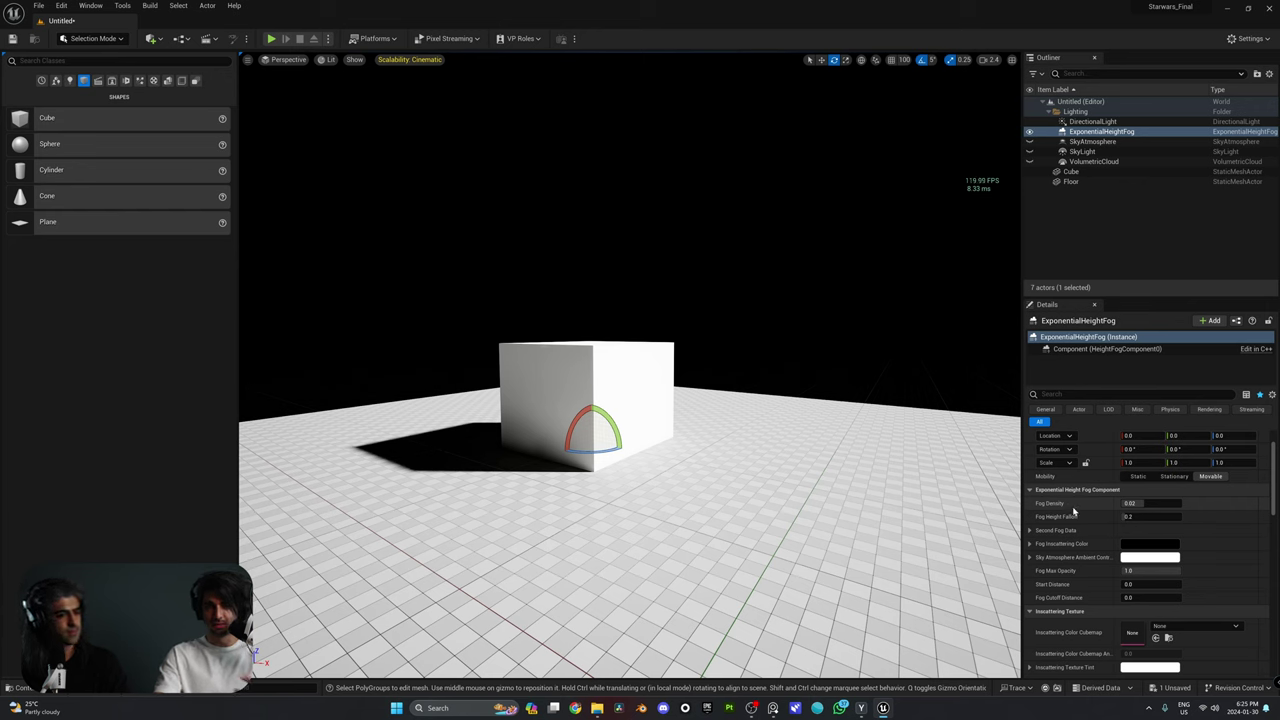
Enable Volumetric Fog on the ExponentialHeightFog and view the cube in the fog from several angles.
scroll(1073, 512, down, 5)
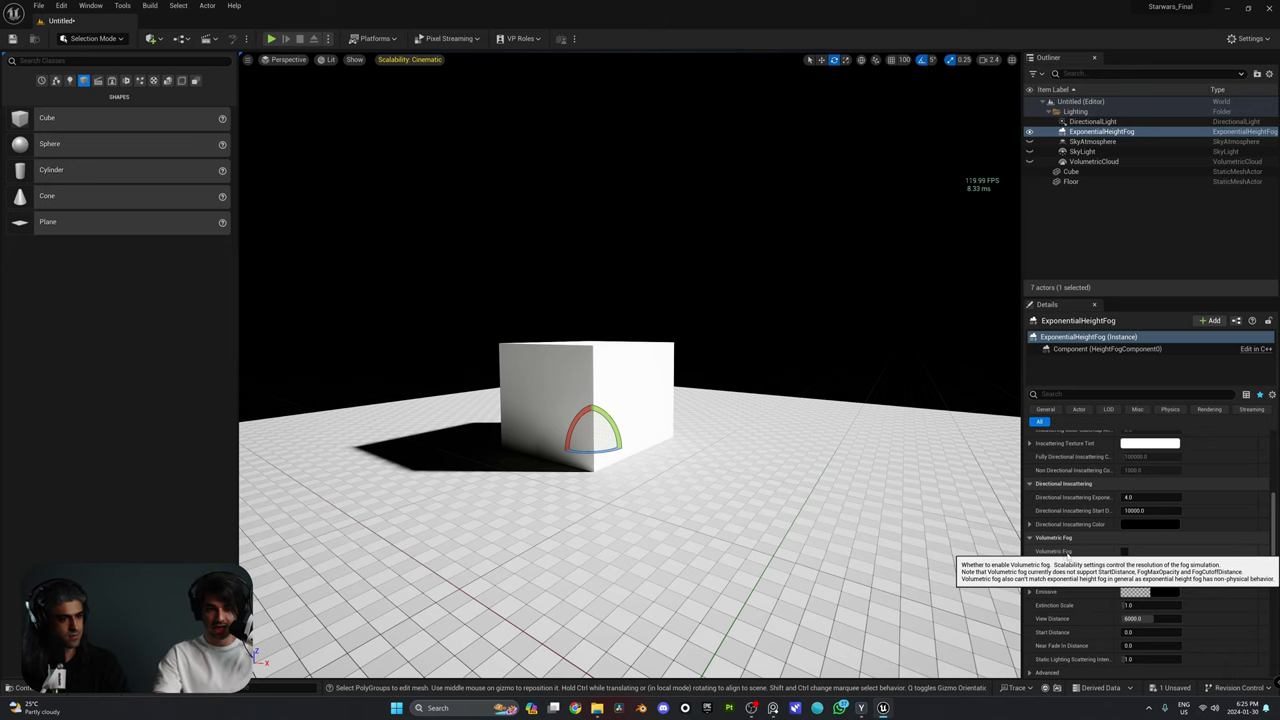
click(1124, 551)
right_drag(860, 455, 985, 390)
key(a)
key(s)
right_drag(630, 365, 550, 412)
key(a)
key(w)
right_drag(966, 388, 966, 388)
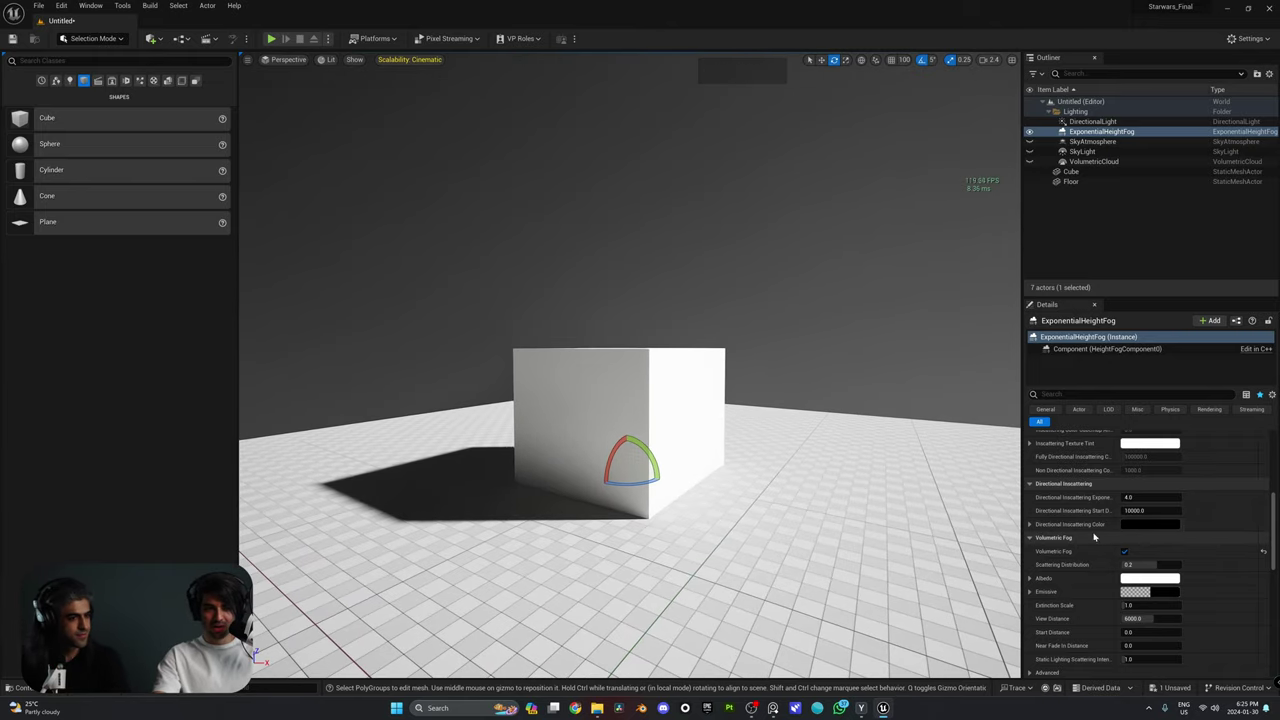
Raise the height fog's density to 0.05, inspect the hazy scene around the cube, and clear the selection.
scroll(1098, 561, up, 10)
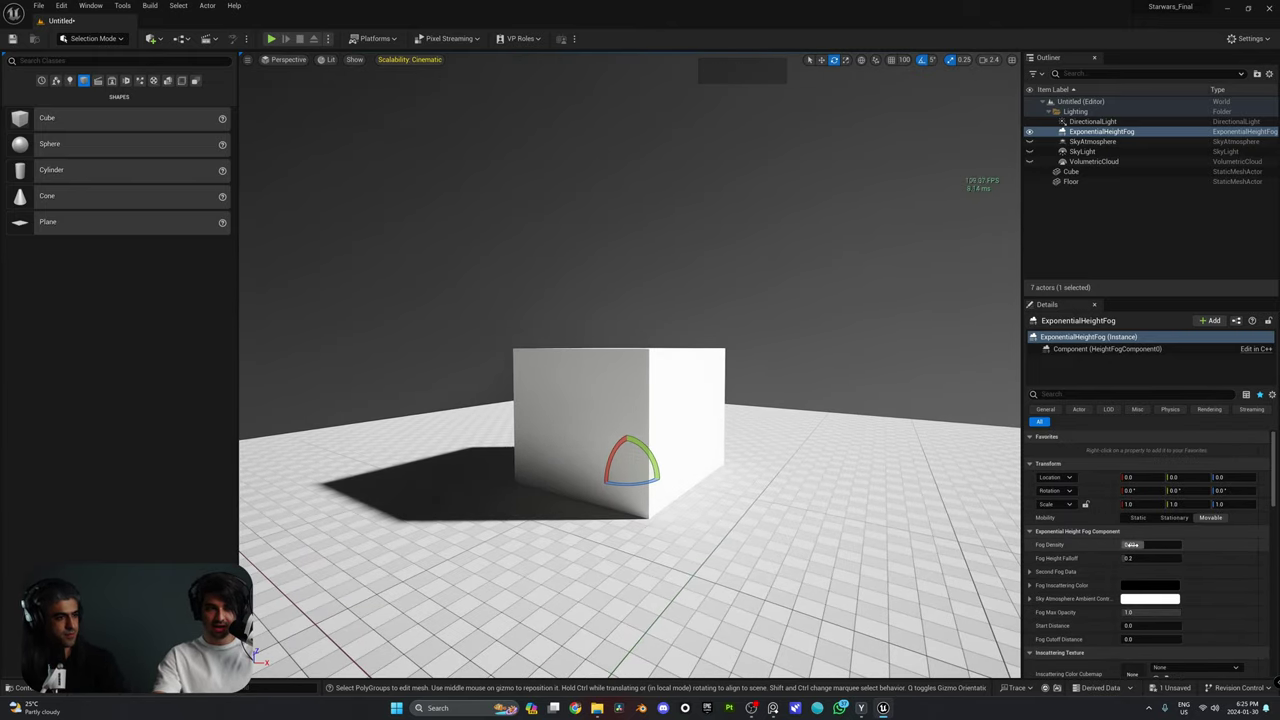
drag(1131, 545, 1186, 545)
right_drag(900, 440, 960, 438)
key(a)
right_drag(690, 300, 640, 403)
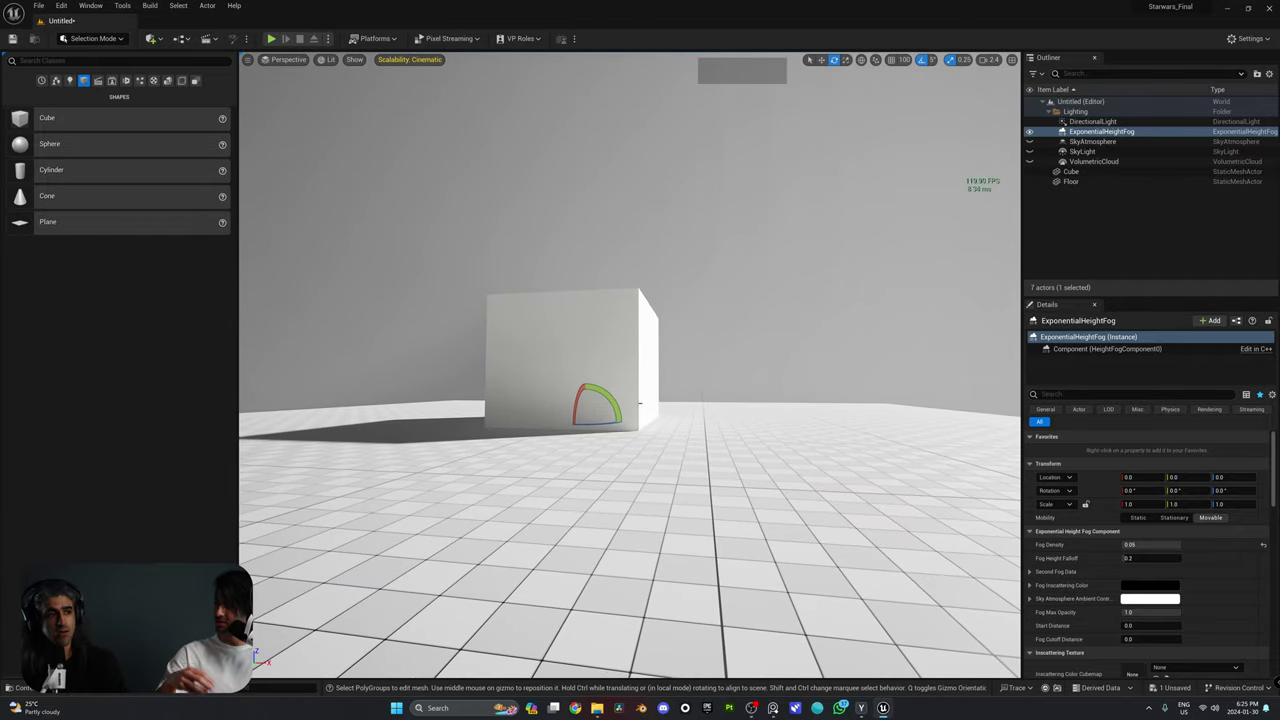
right_drag(640, 403, 660, 360)
click(775, 282)
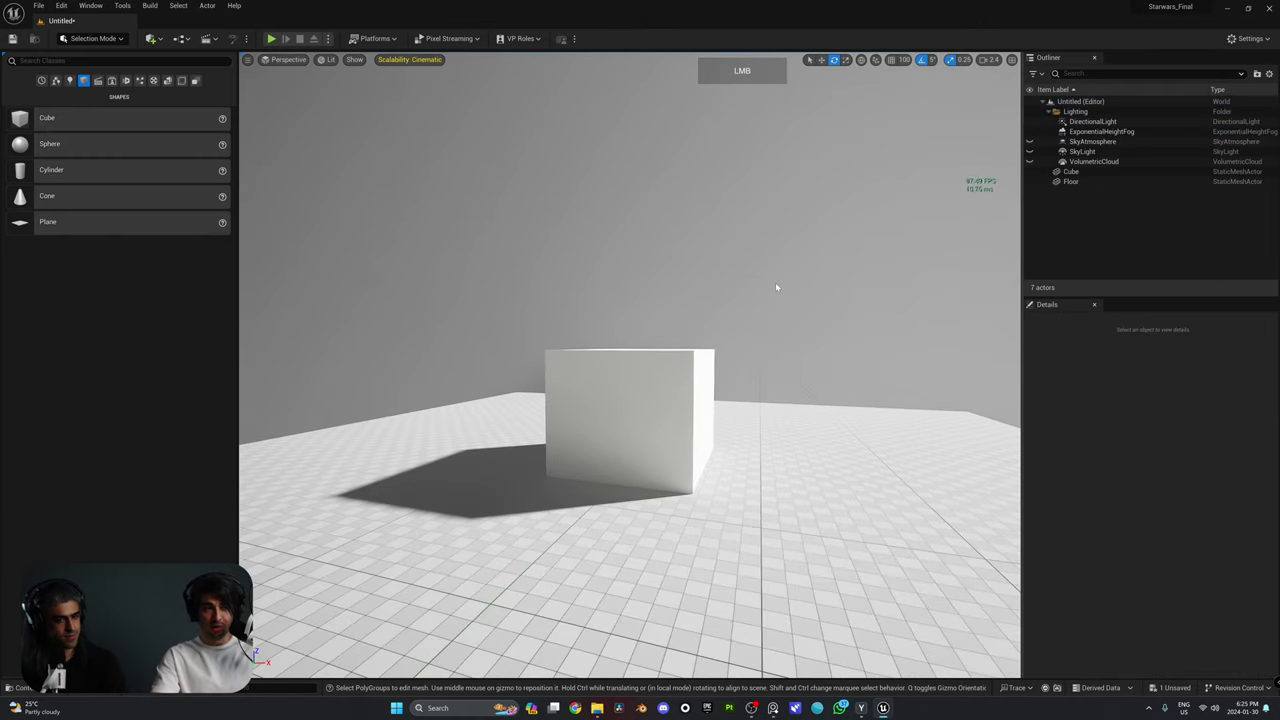
key(q)
mouse_move(775, 282)
right_down()
mouse_move(770, 270)
mouse_move(785, 290)
right_up()
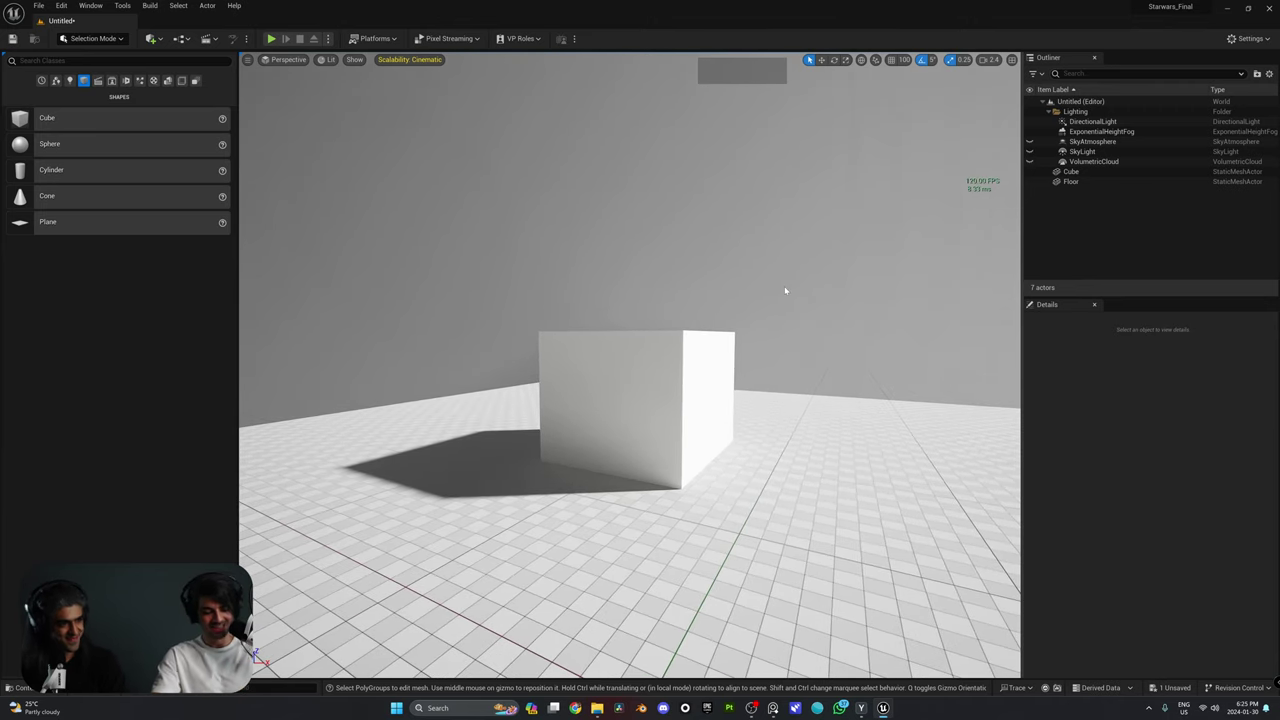
Swing the directional light around the cube to a low side angle and examine the long shadow through the fog.
key(ctrl+l)
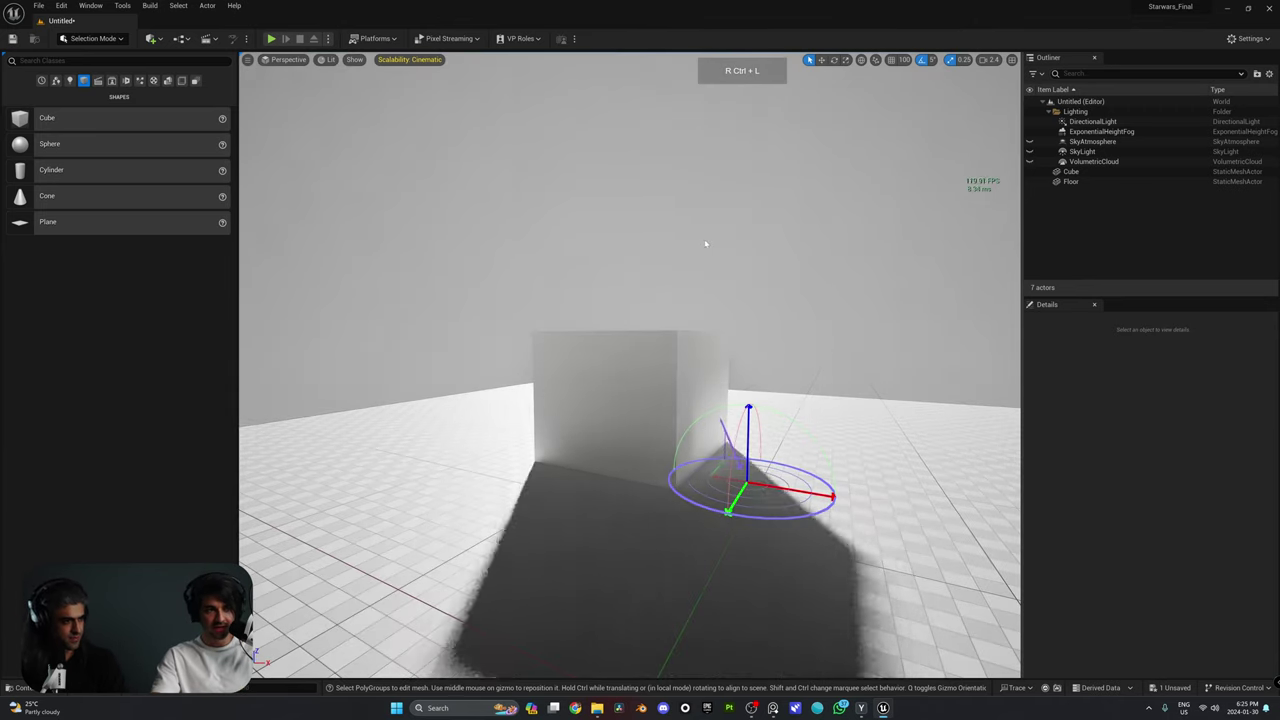
key(ctrl+l)
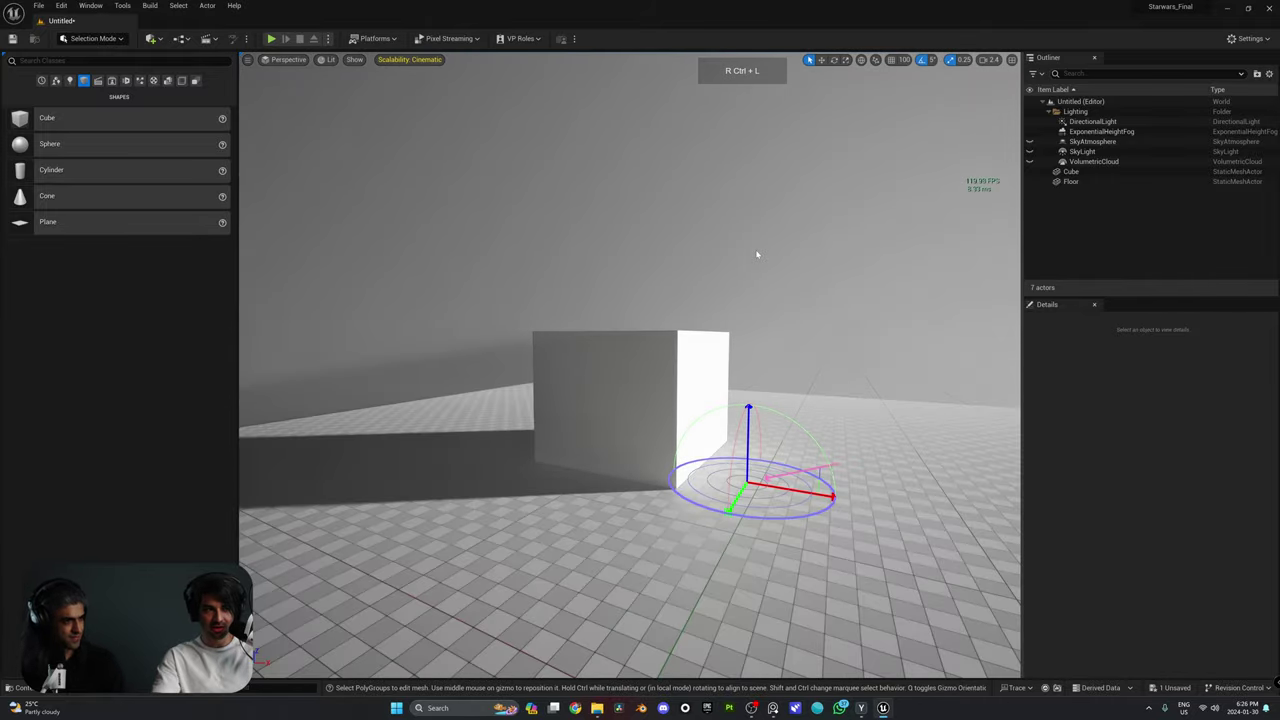
right_drag(749, 260, 592, 335)
key(w)
key(d)
key(a)
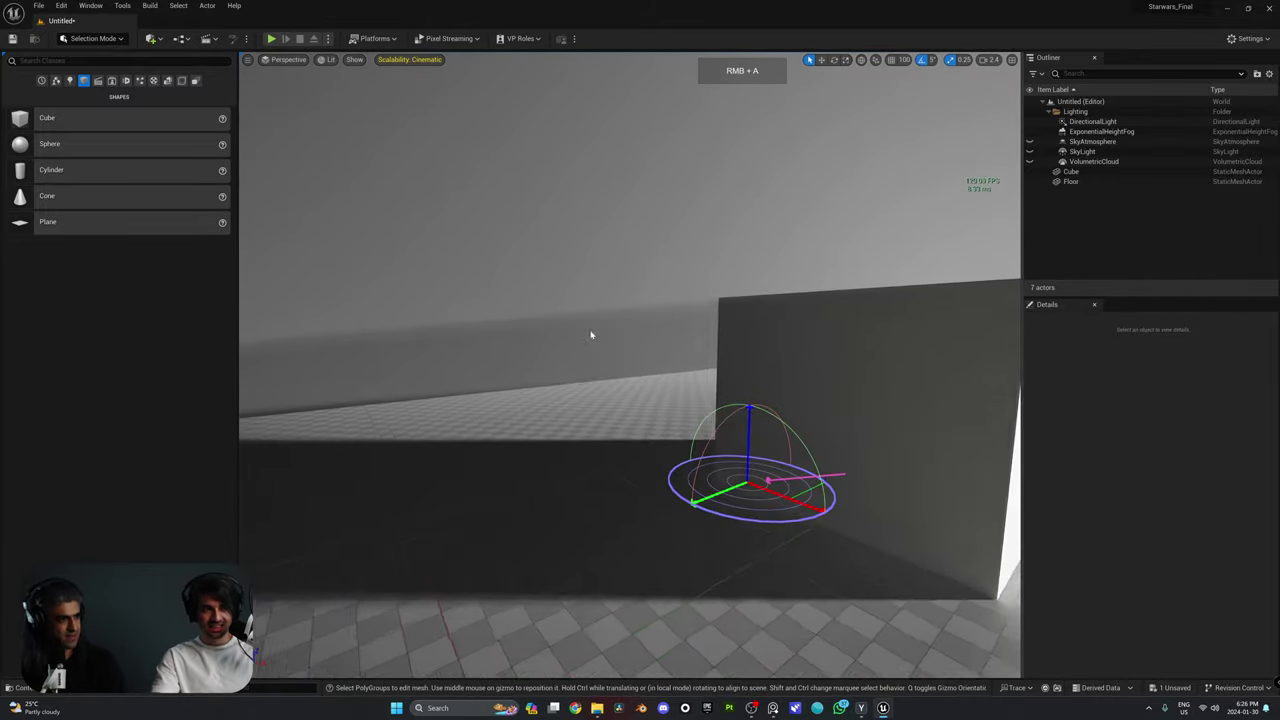
key(s)
key(d)
key(a)
right_drag(714, 303, 549, 283)
key(w)
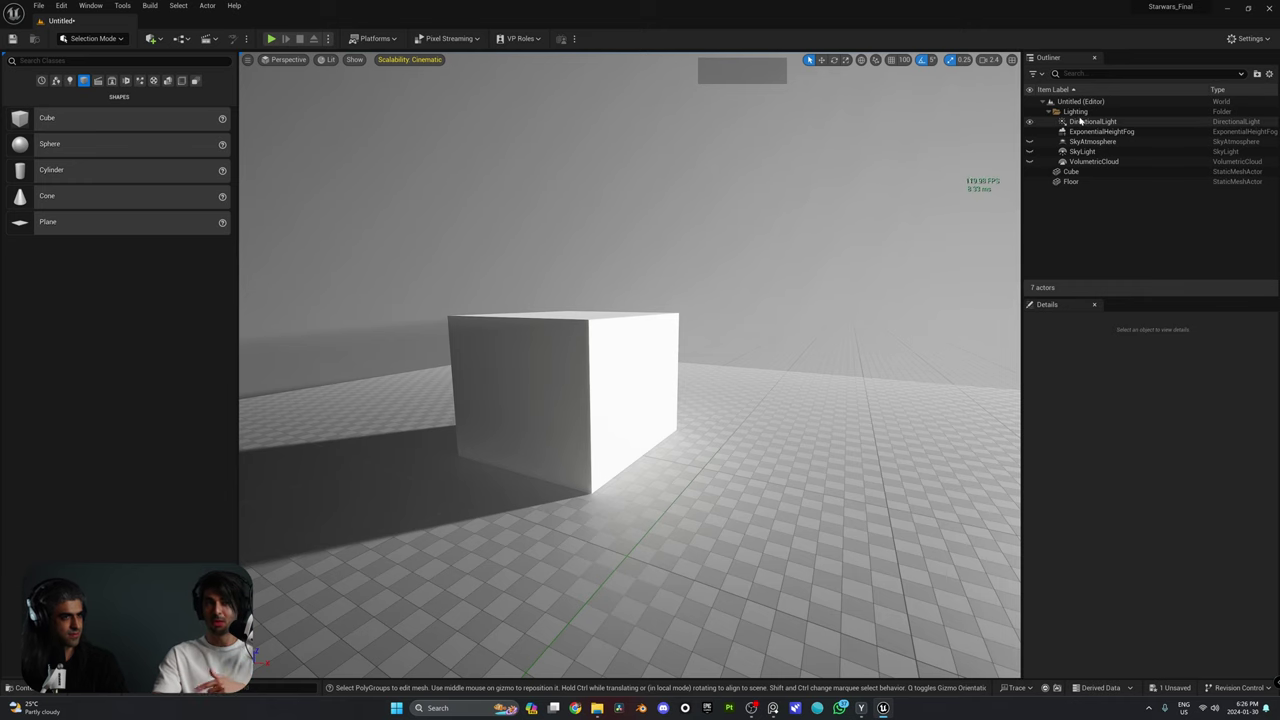
Delete the directional light from the level.
click(1080, 122)
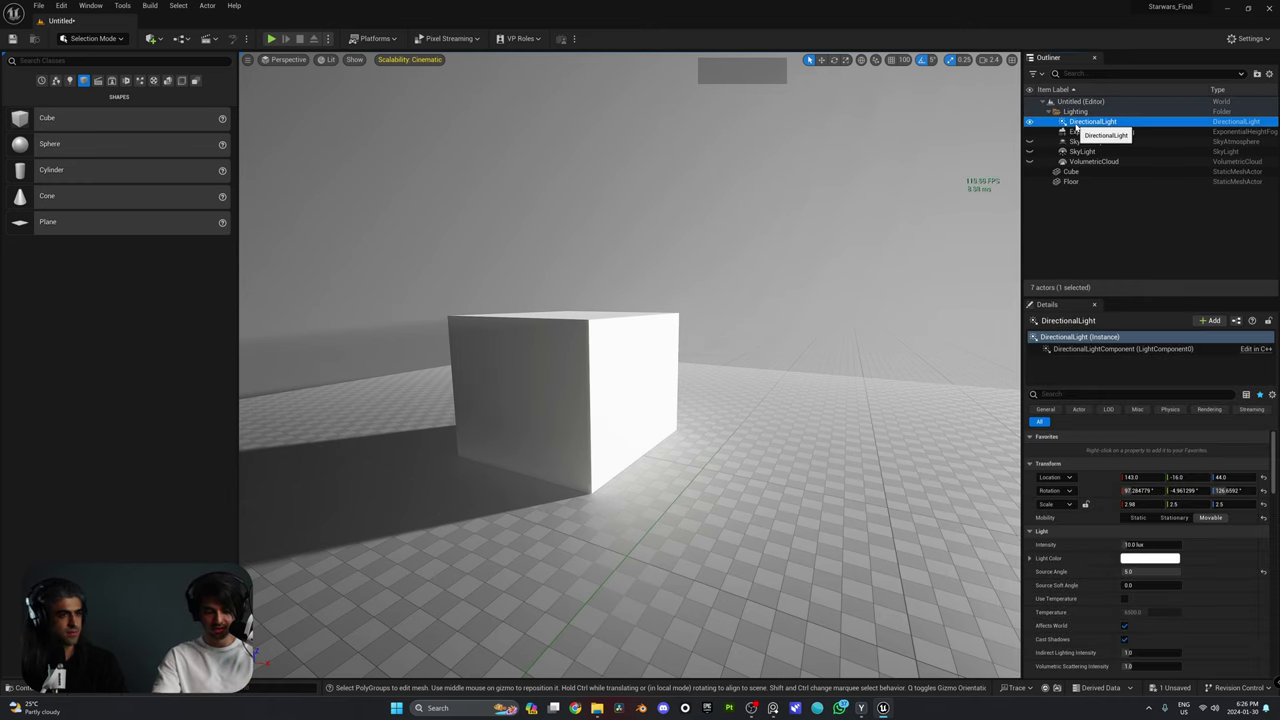
key(Delete)
right_drag(845, 172, 700, 190)
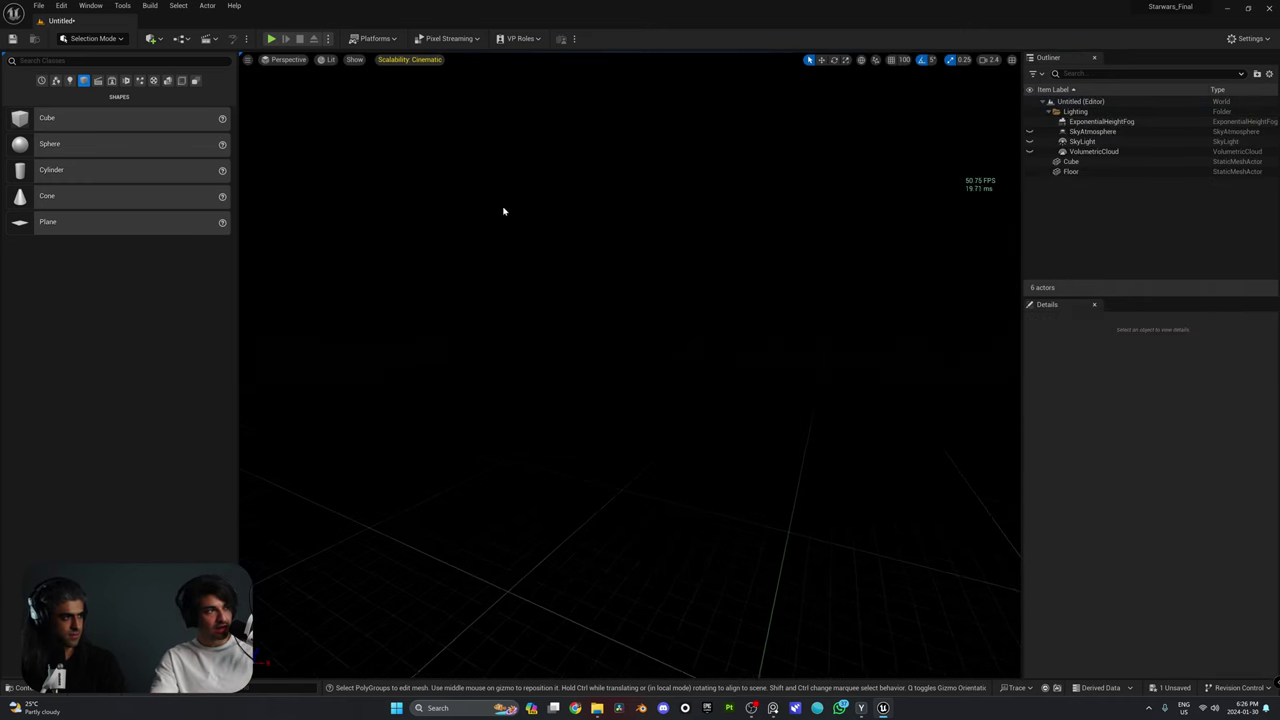
Add a point light to the level and move it along X to about 823, near the cube's upper corner.
click(70, 81)
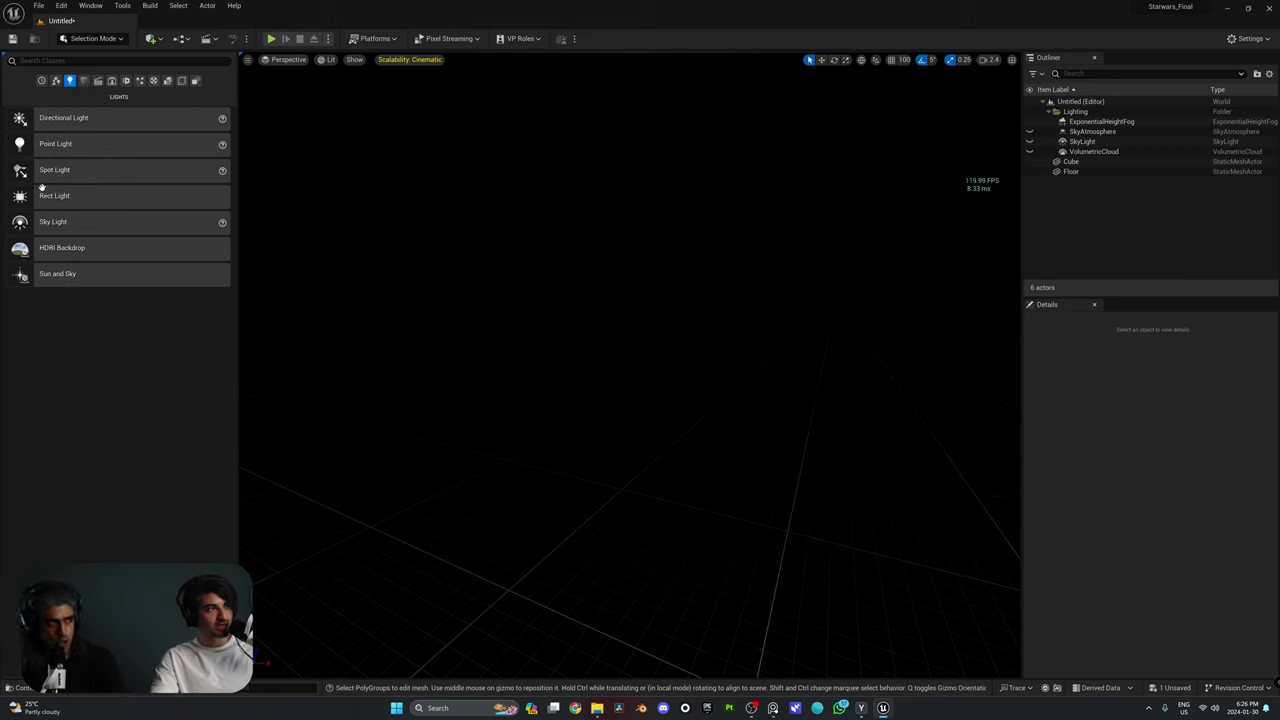
mouse_move(80, 147)
mouse_down()
mouse_move(95, 163)
mouse_move(509, 214)
mouse_move(626, 302)
mouse_move(634, 402)
mouse_move(681, 507)
mouse_move(764, 482)
mouse_move(740, 476)
mouse_move(771, 450)
mouse_move(785, 266)
mouse_up()
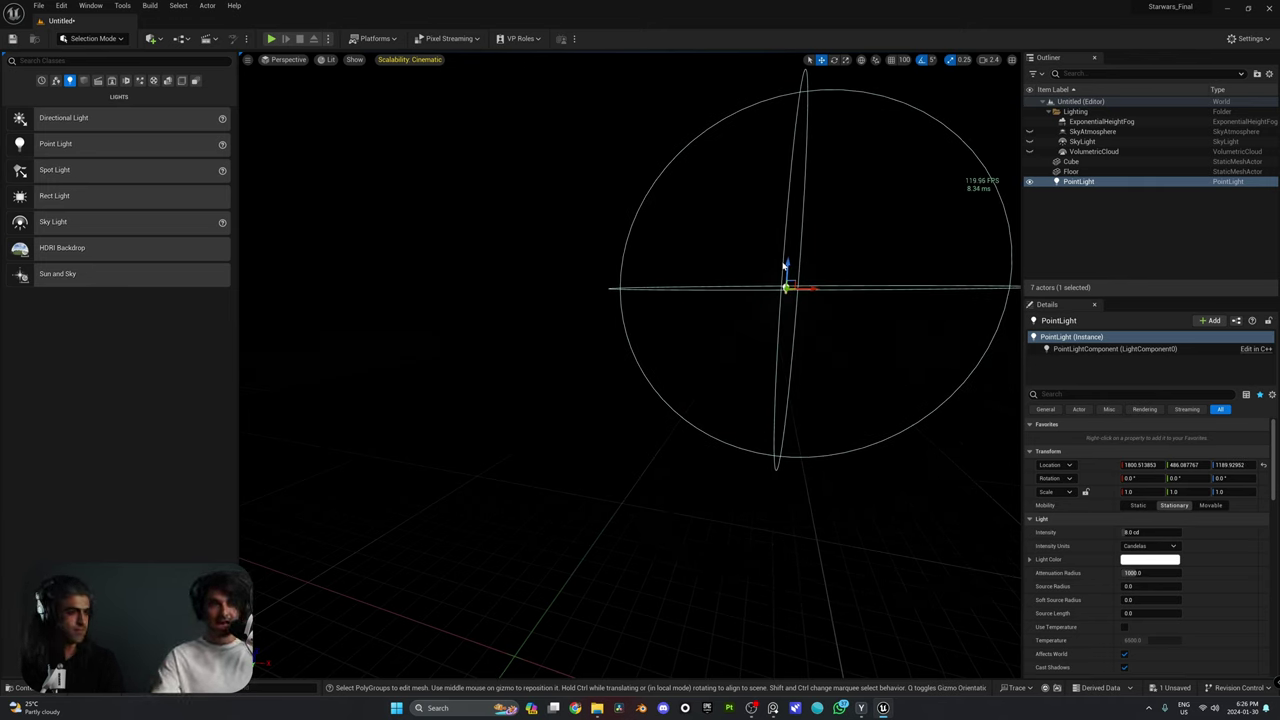
drag(808, 288, 711, 290)
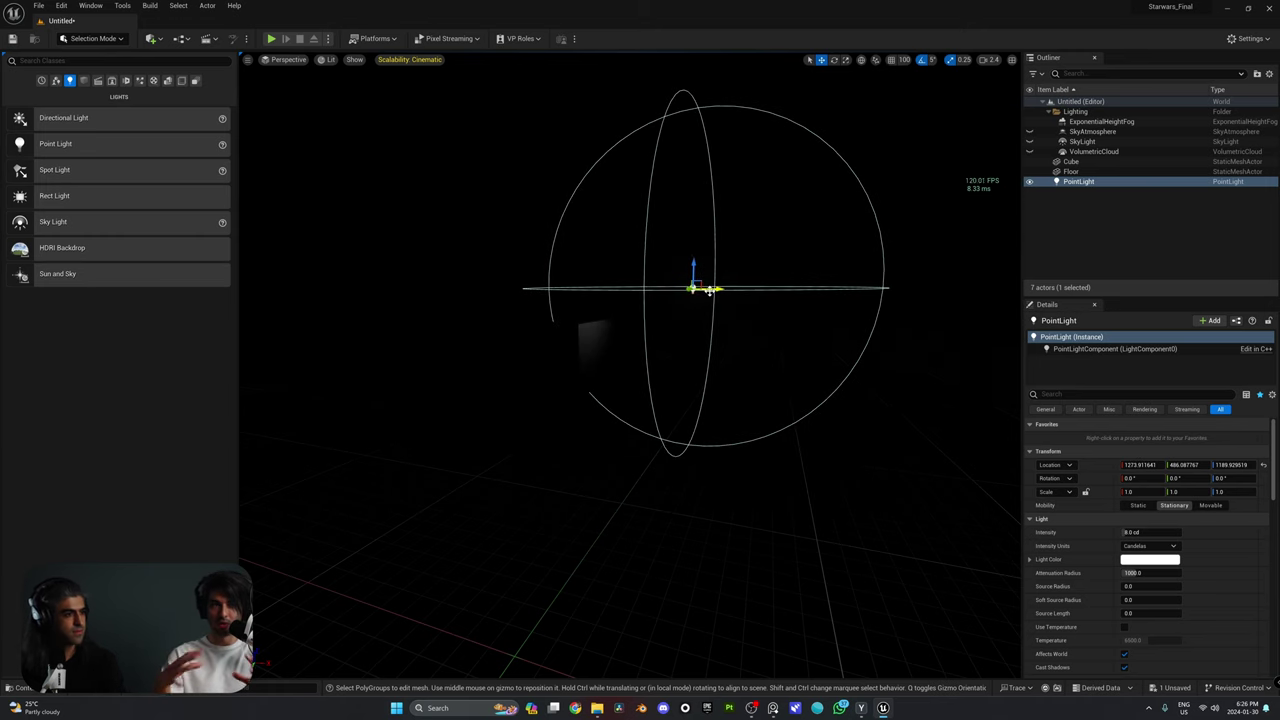
key(w)
right_drag(683, 302, 640, 306)
key(s)
drag(644, 306, 545, 304)
key(a)
right_drag(545, 304, 618, 293)
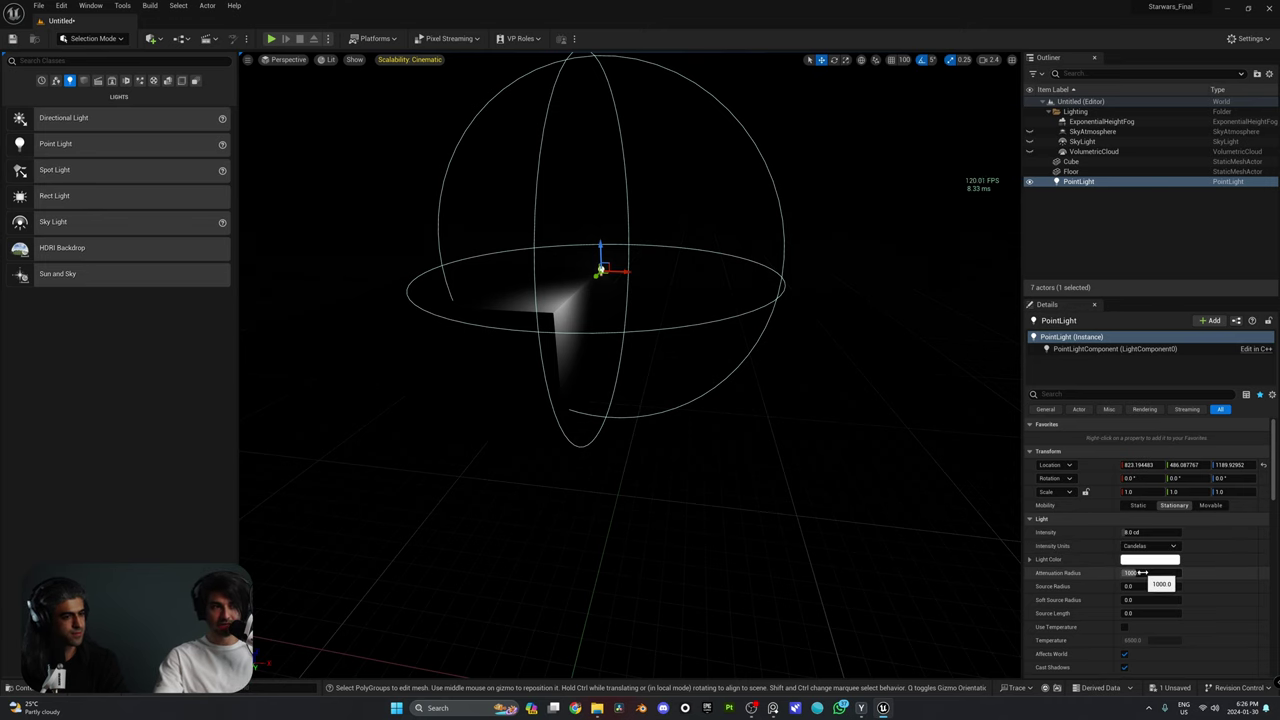
Reduce the point light's attenuation radius to about 418, try it at about 1000, and undo that last change.
mouse_move(1142, 572)
mouse_down()
mouse_move(1215, 572)
mouse_move(1140, 572)
mouse_up()
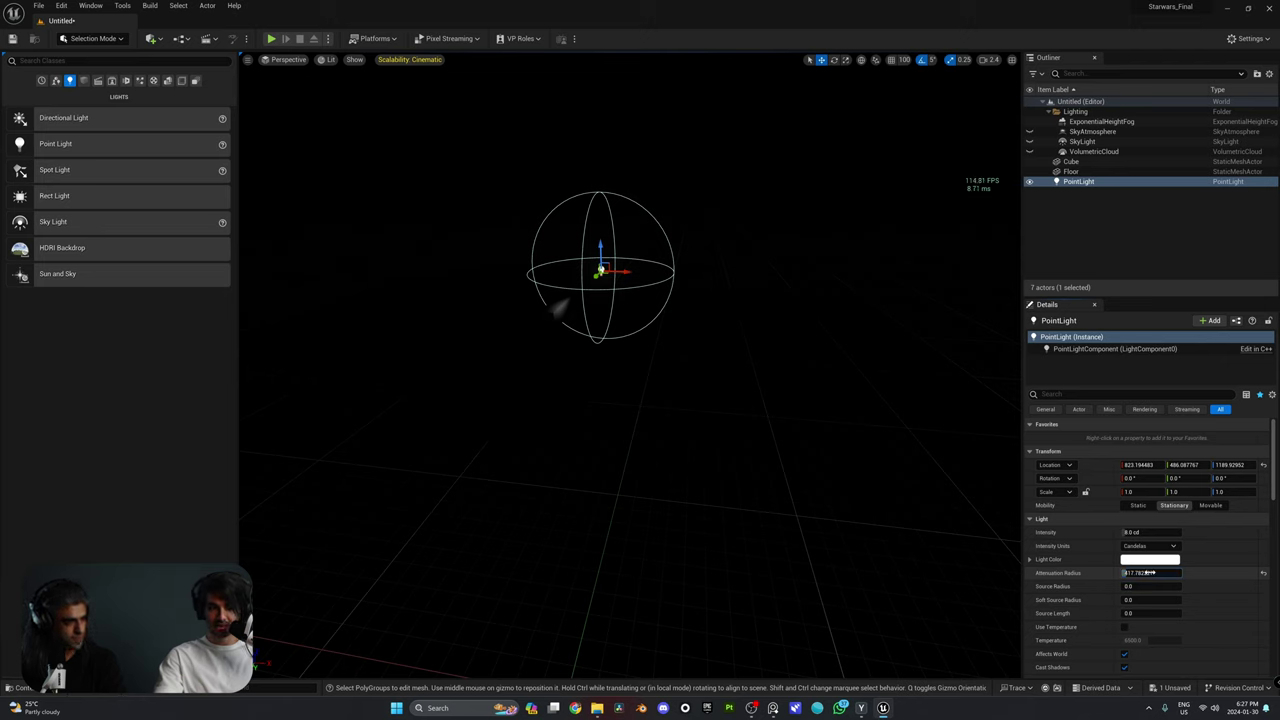
drag(1140, 572, 1200, 572)
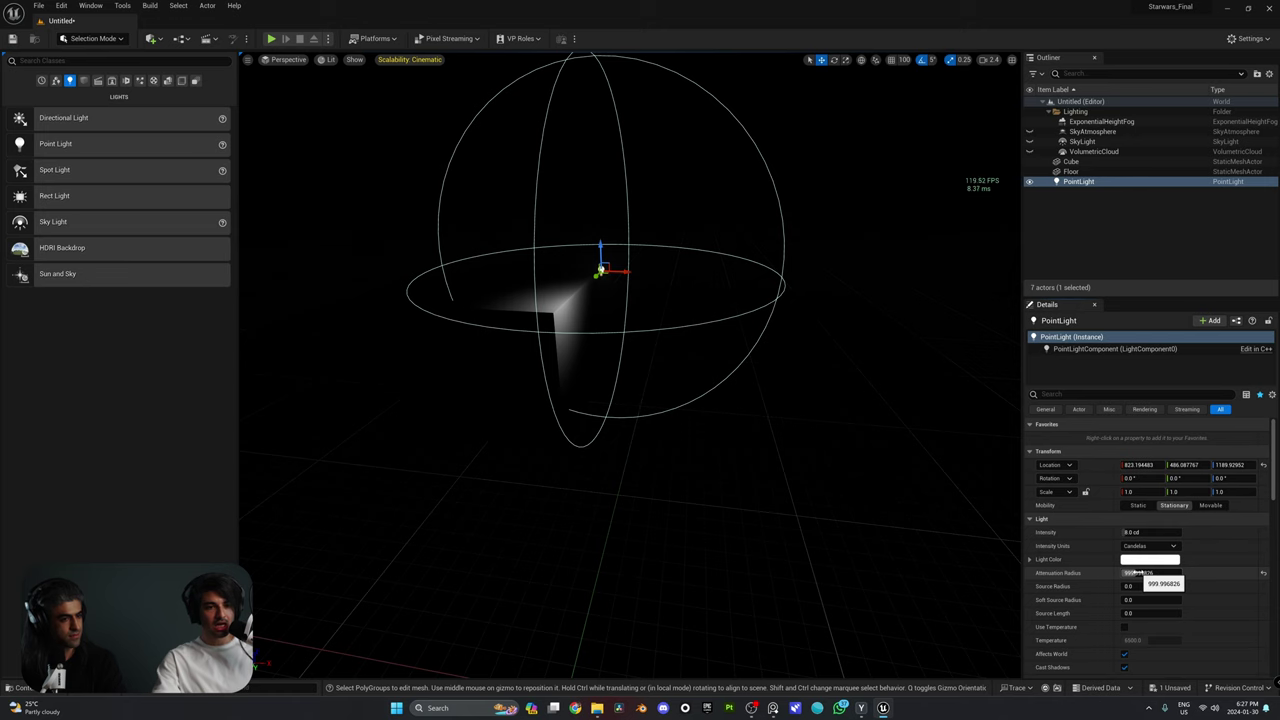
key(ctrl)
key(ctrl+z)
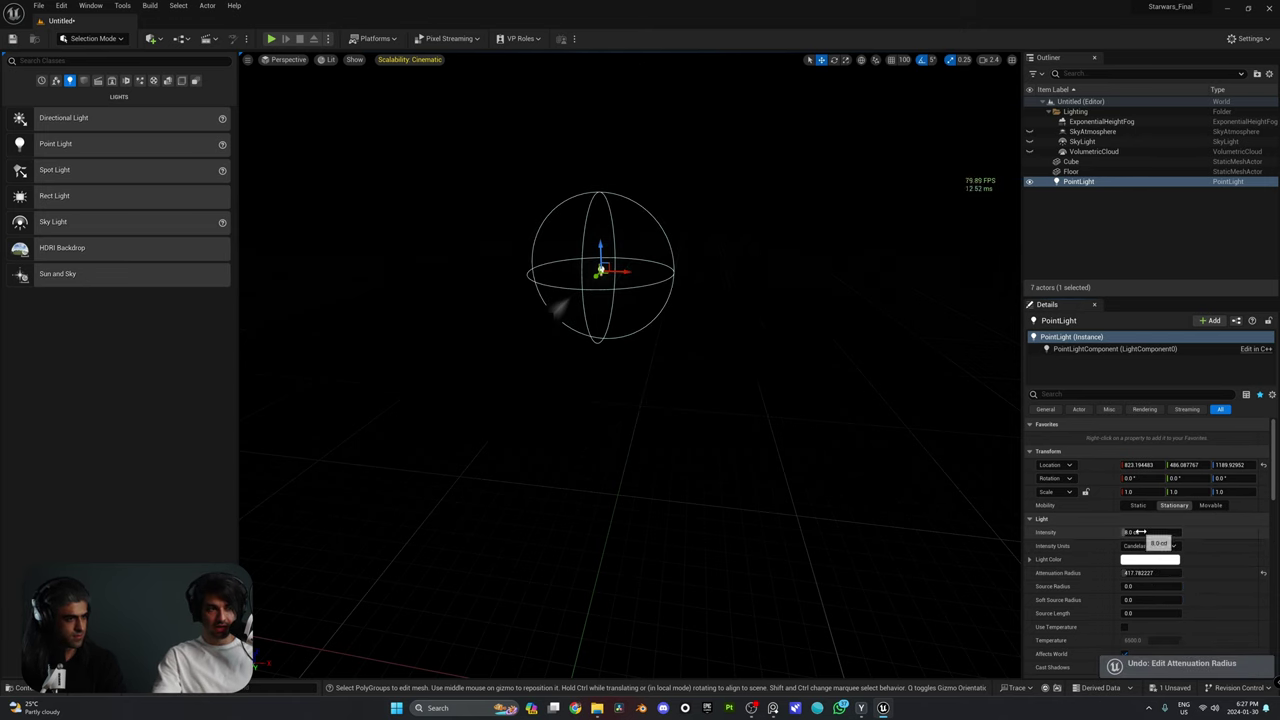
Raise the point light's intensity to 160 cd and move it along X to about 682, closer to the cube.
key(w)
right_drag(552, 304, 923, 218)
key(a)
mouse_move(657, 263)
right_down()
mouse_move(662, 297)
mouse_move(660, 285)
right_up()
drag(640, 270, 584, 270)
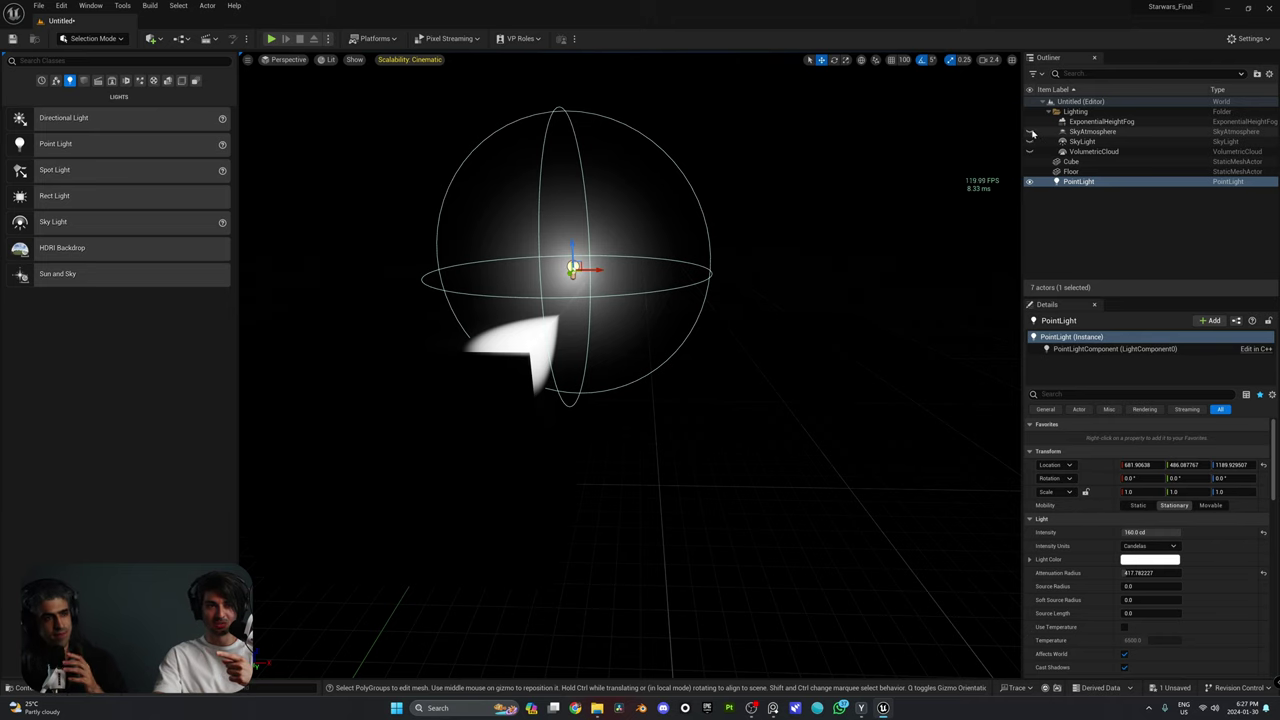
Hide the ExponentialHeightFog to compare the point light without its halo, and show the fog again.
click(1030, 121)
key(a)
key(s)
mouse_move(894, 183)
right_down()
mouse_move(880, 200)
mouse_move(890, 190)
right_up()
right_drag(590, 387, 650, 400)
key(w)
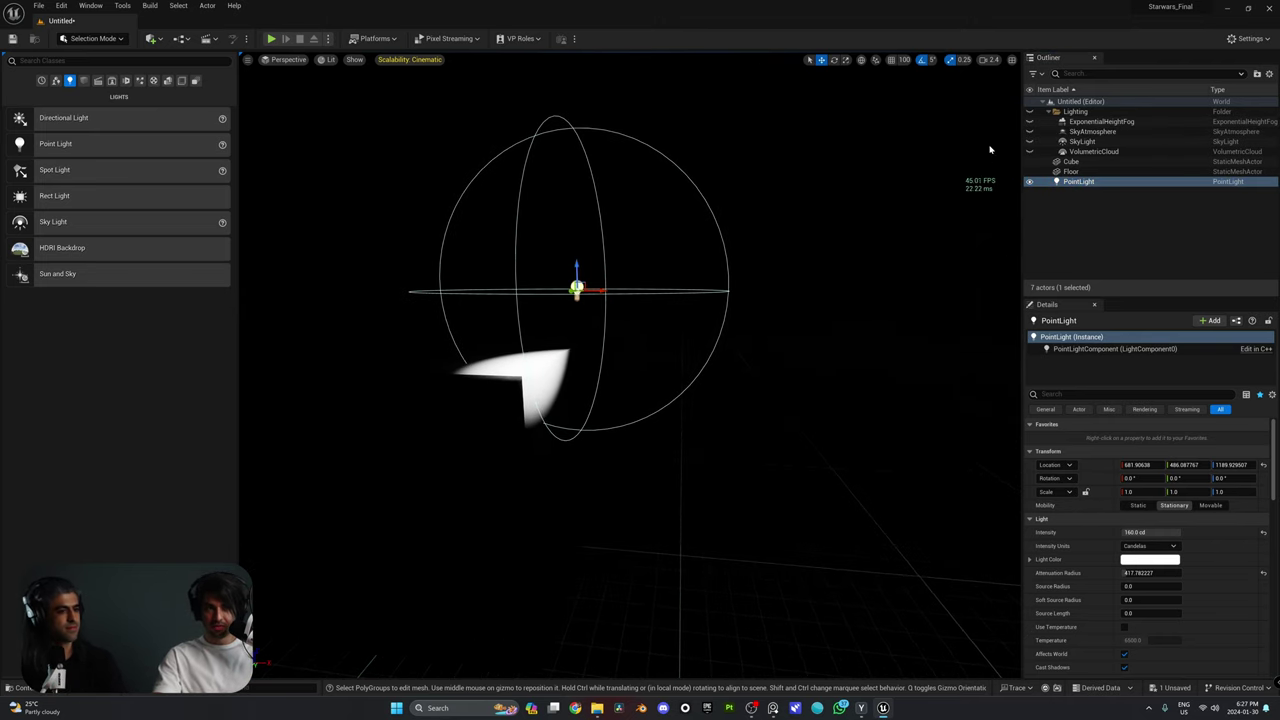
click(1030, 123)
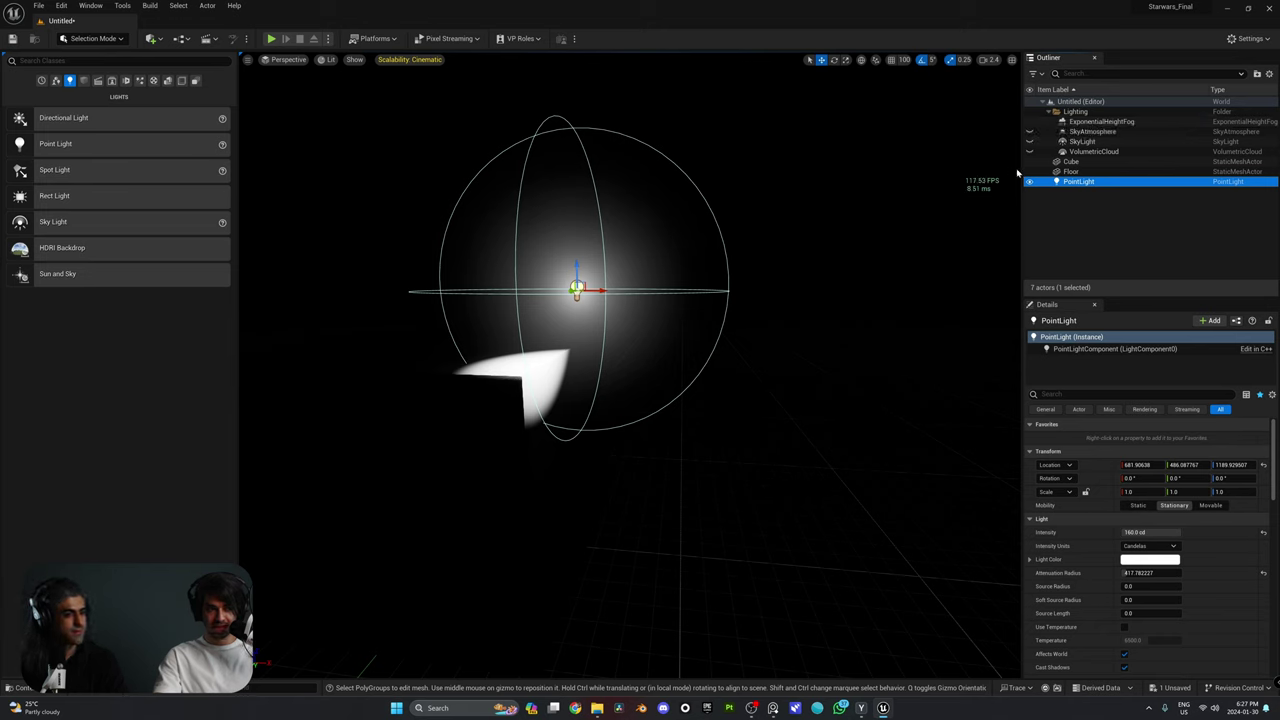
Turn the height fog's Volumetric Fog option off and back on to compare the glow around the point light.
click(1078, 121)
scroll(1143, 610, down, 10)
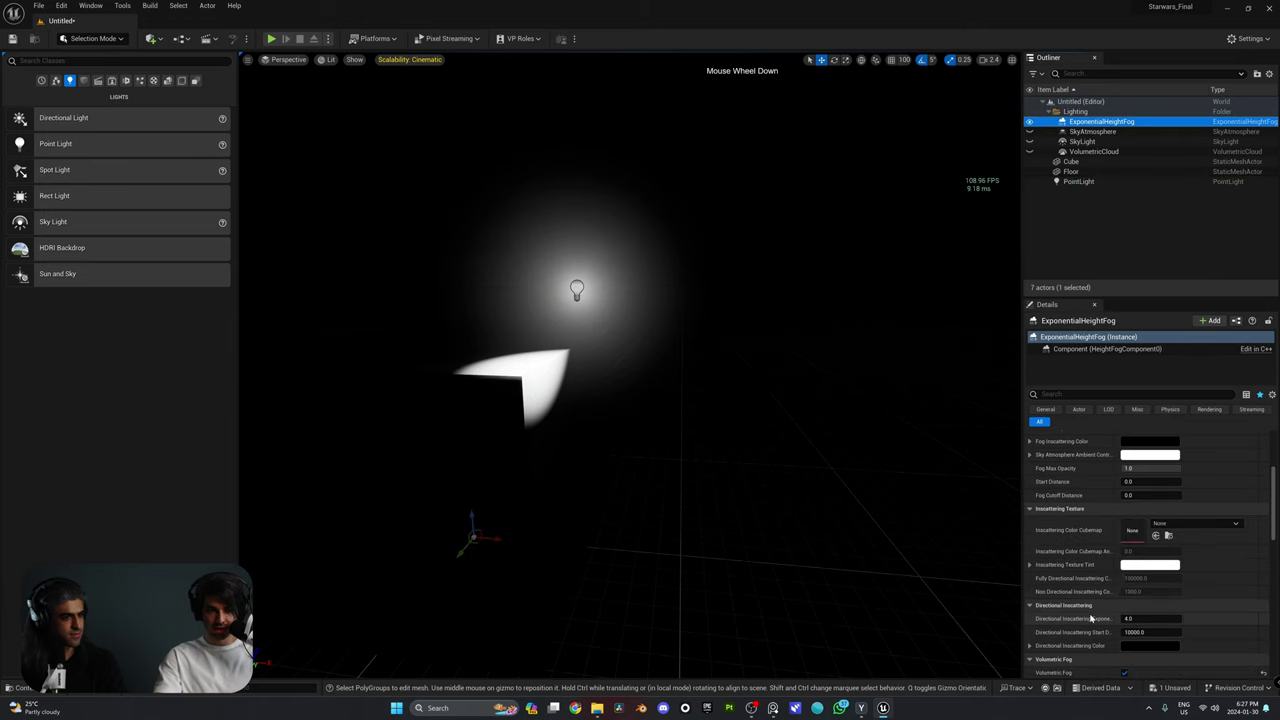
click(1124, 608)
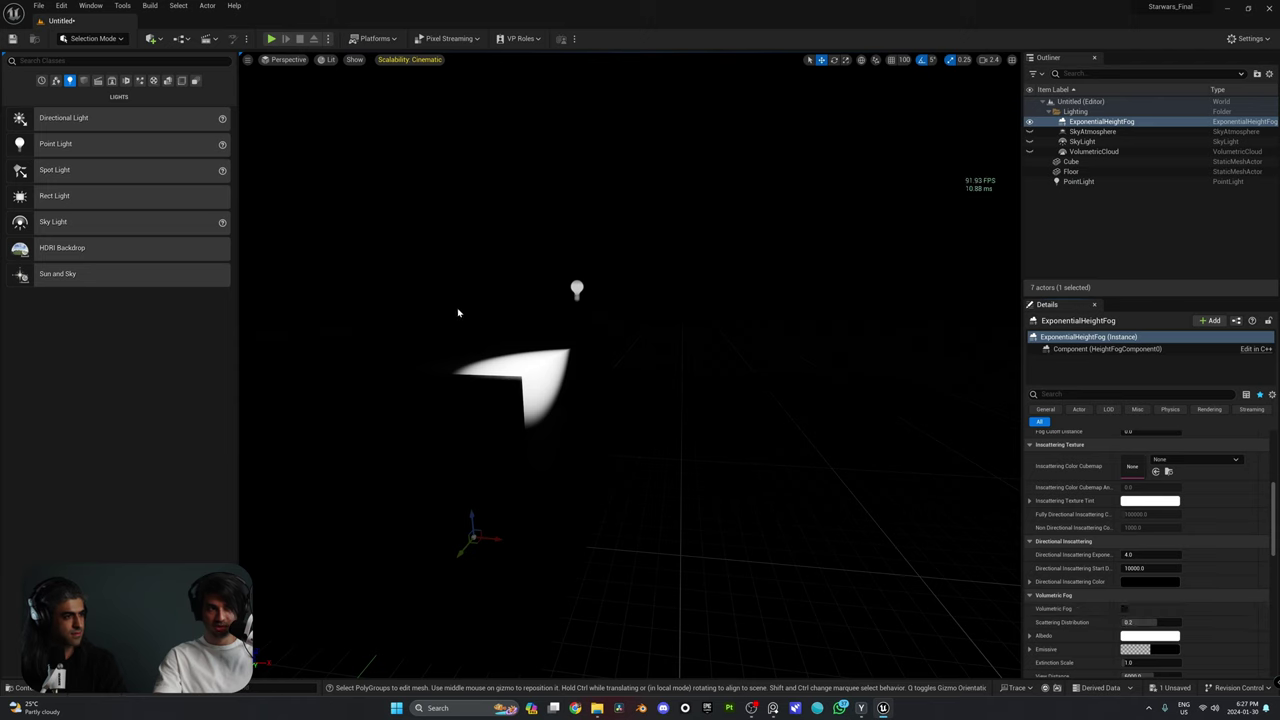
click(1124, 608)
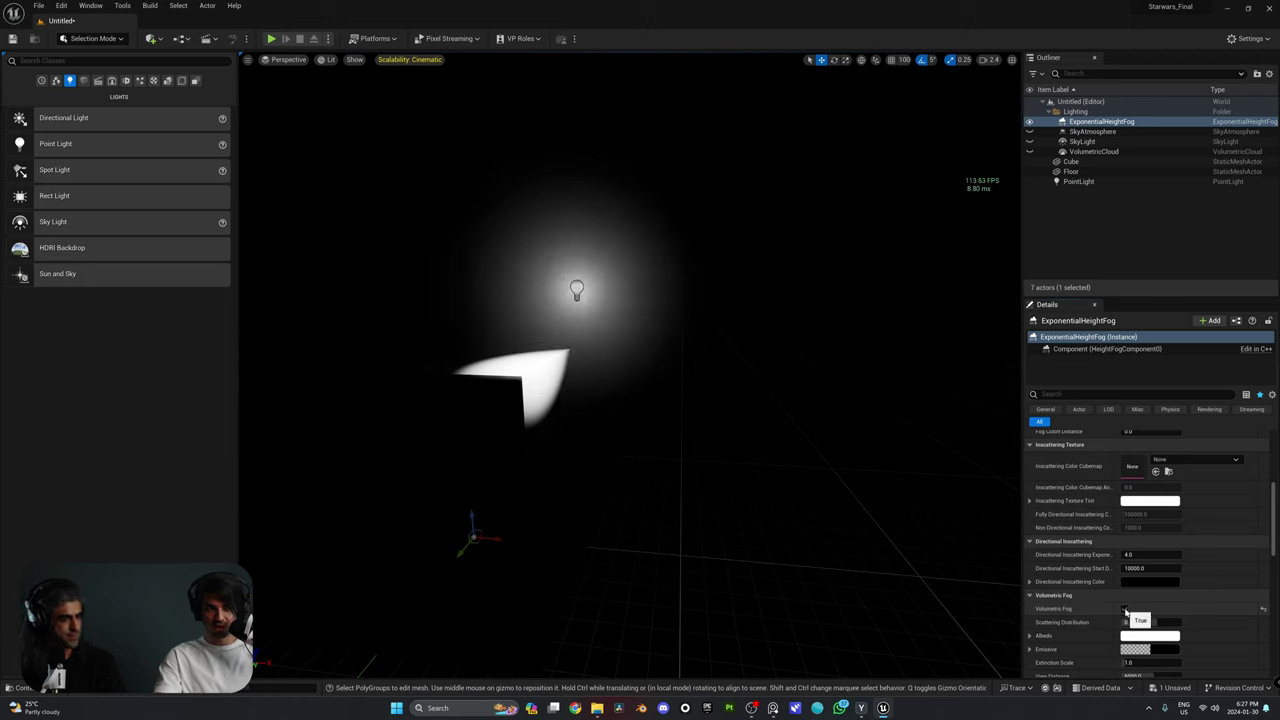
Set the point light's intensity to 500 cd and move it along Y to about 738.
click(1092, 182)
right_drag(720, 311, 745, 325)
key(a)
scroll(1099, 600, up, 5)
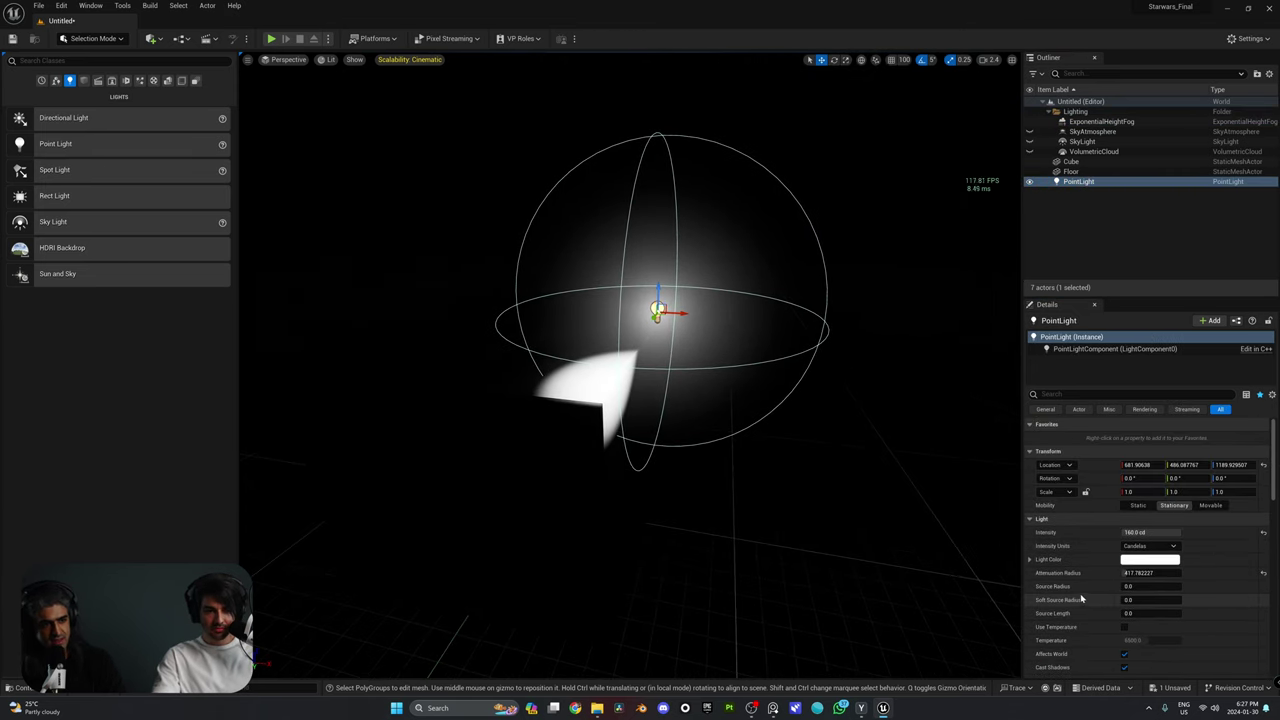
click(1161, 535)
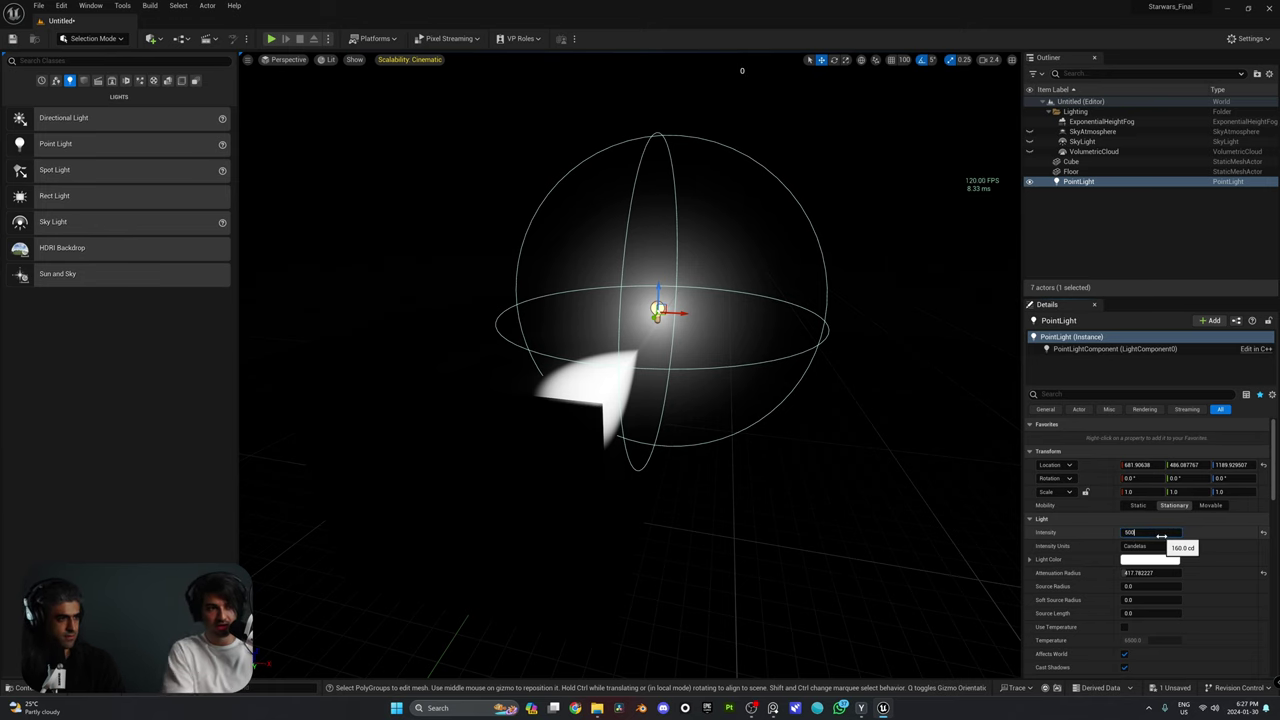
key(Return)
right_drag(643, 321, 650, 310)
key(a)
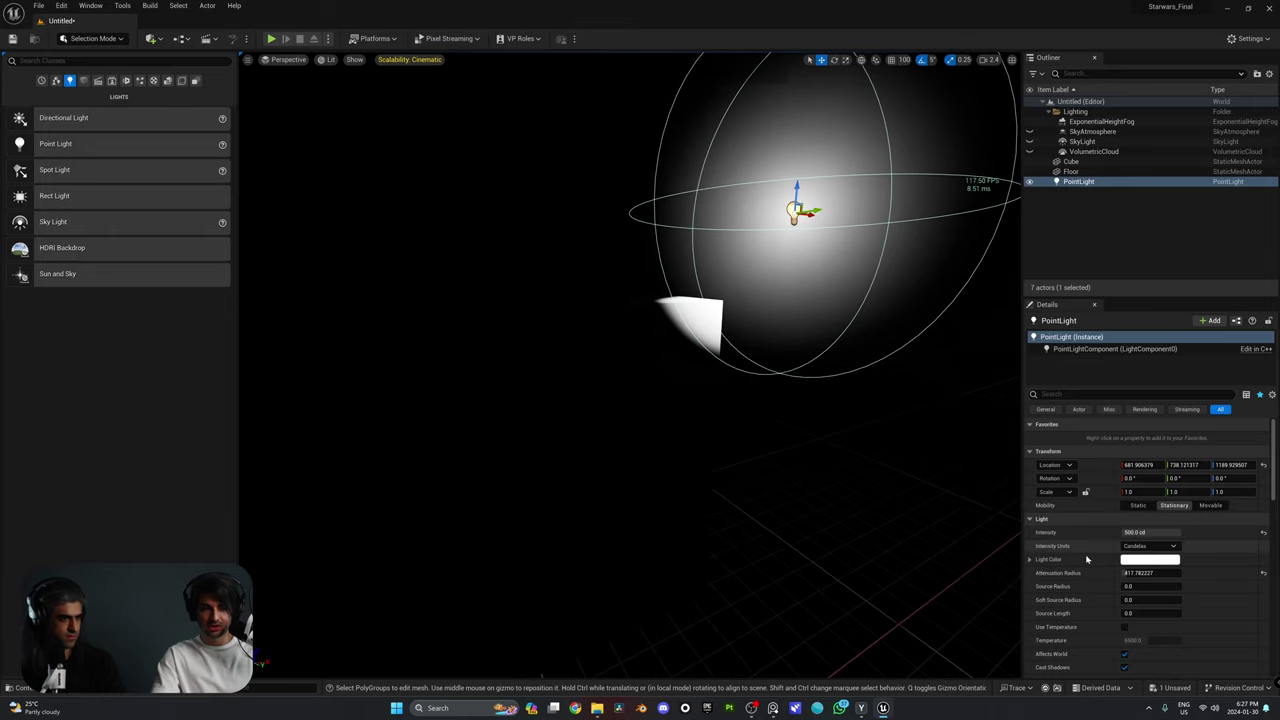
Raise the point light's attenuation radius to 16384 and move it farther from the cube, to about X 1252, Y 989, Z 1618.
drag(1131, 575, 1181, 574)
key(s)
key(a)
right_drag(900, 440, 925, 415)
right_drag(642, 358, 840, 398)
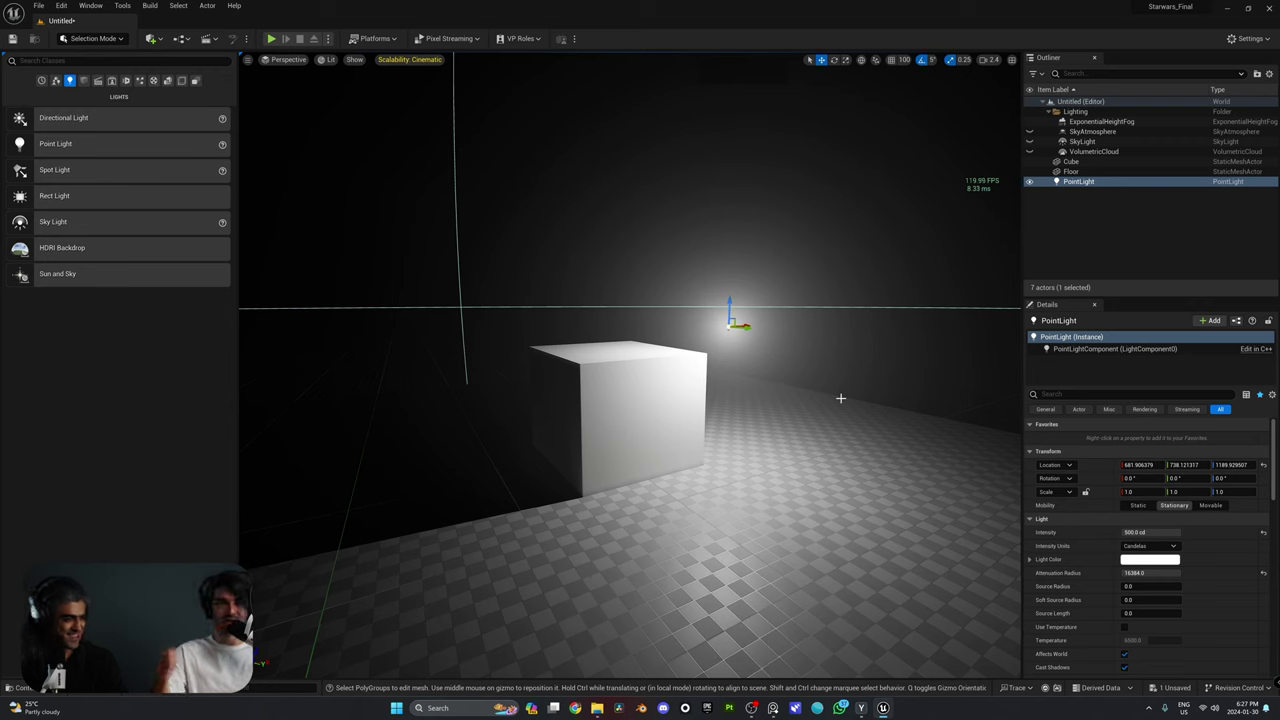
drag(730, 322, 810, 268)
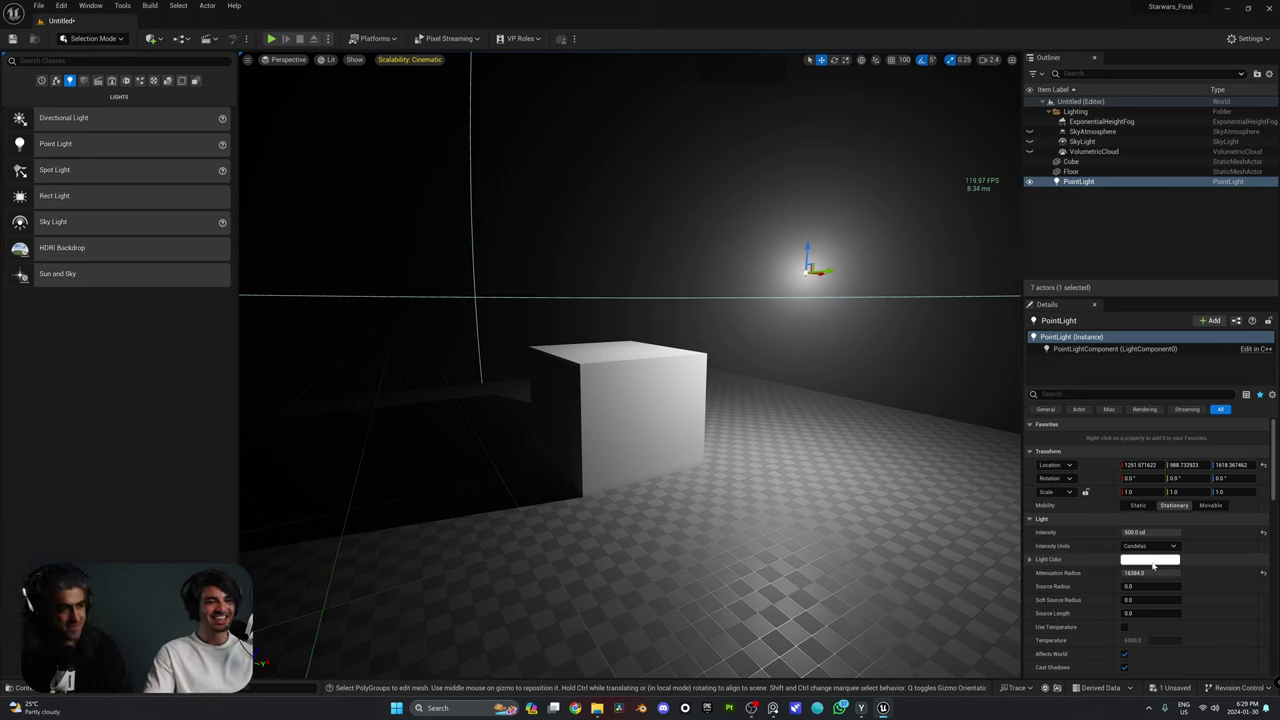
Try a pale blue light color on the point light and discard it.
click(1153, 561)
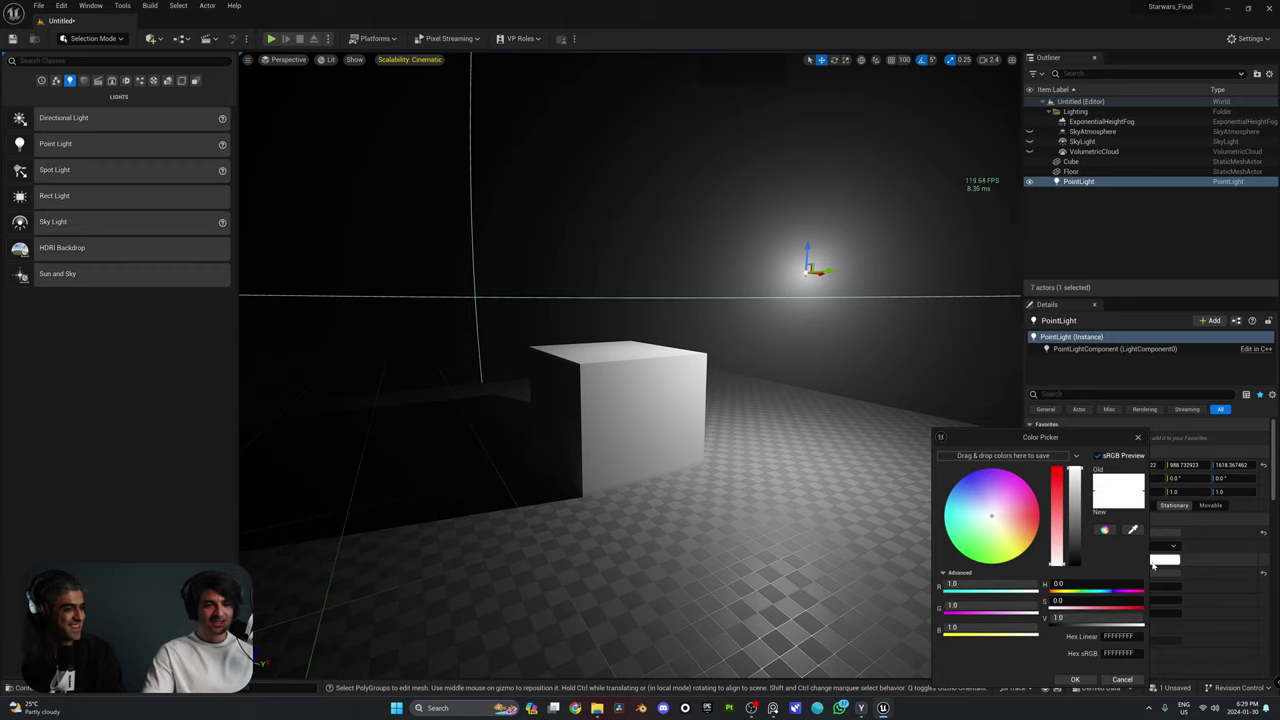
mouse_move(993, 519)
mouse_down()
mouse_move(978, 496)
mouse_move(977, 515)
mouse_move(993, 487)
mouse_move(975, 509)
mouse_up()
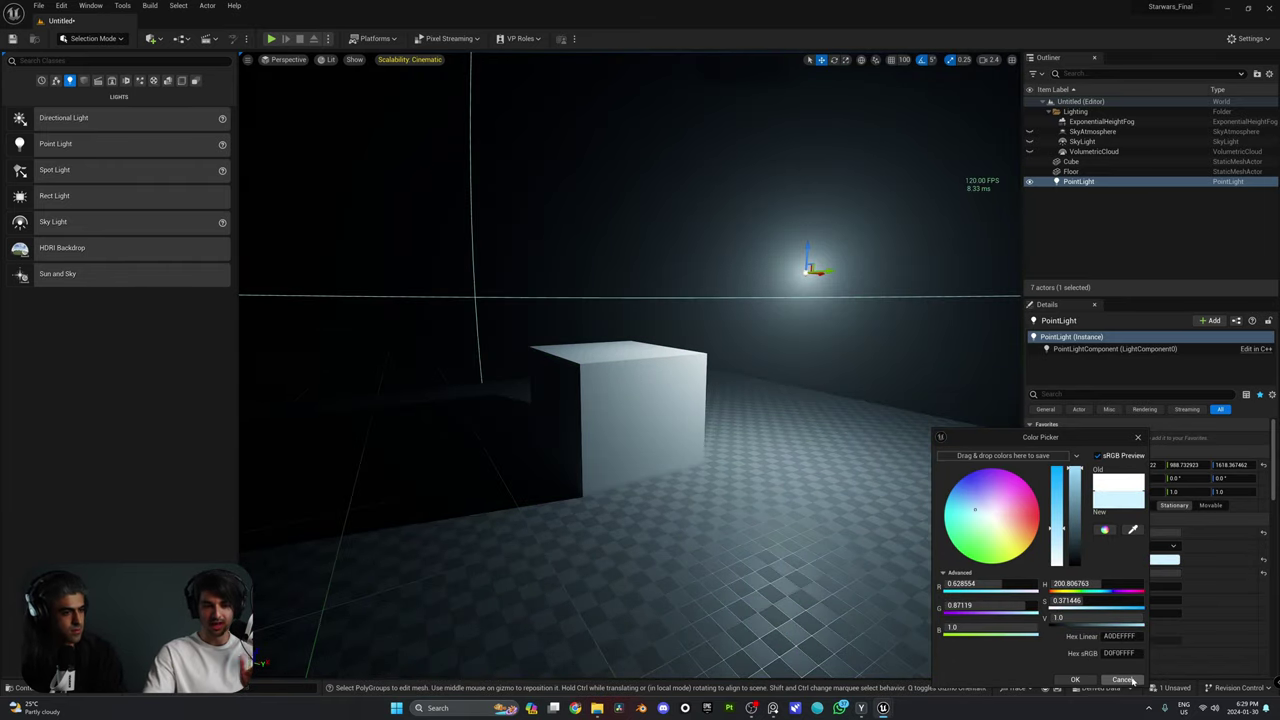
click(1123, 680)
Set the point light's source radius to 1000 and inspect the cube's shadow edges.
scroll(1102, 555, down, 5)
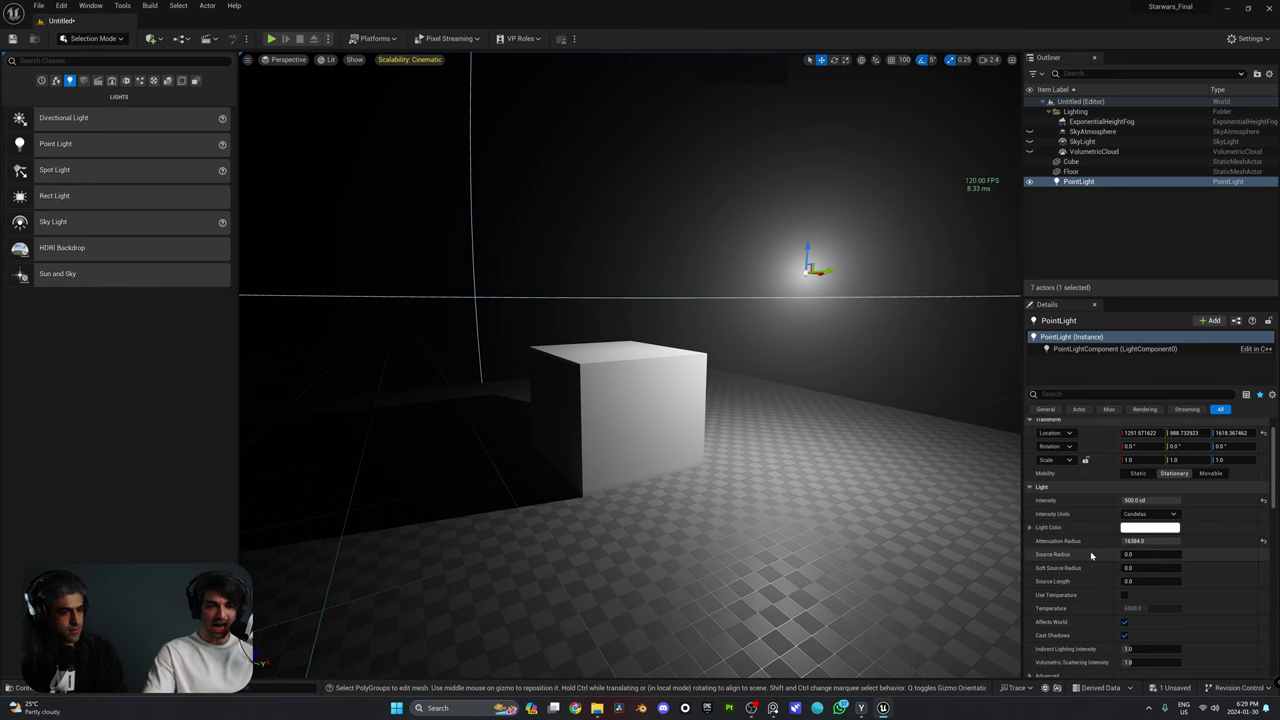
scroll(1091, 555, down, 1)
key(a)
key(w)
right_drag(640, 460, 686, 531)
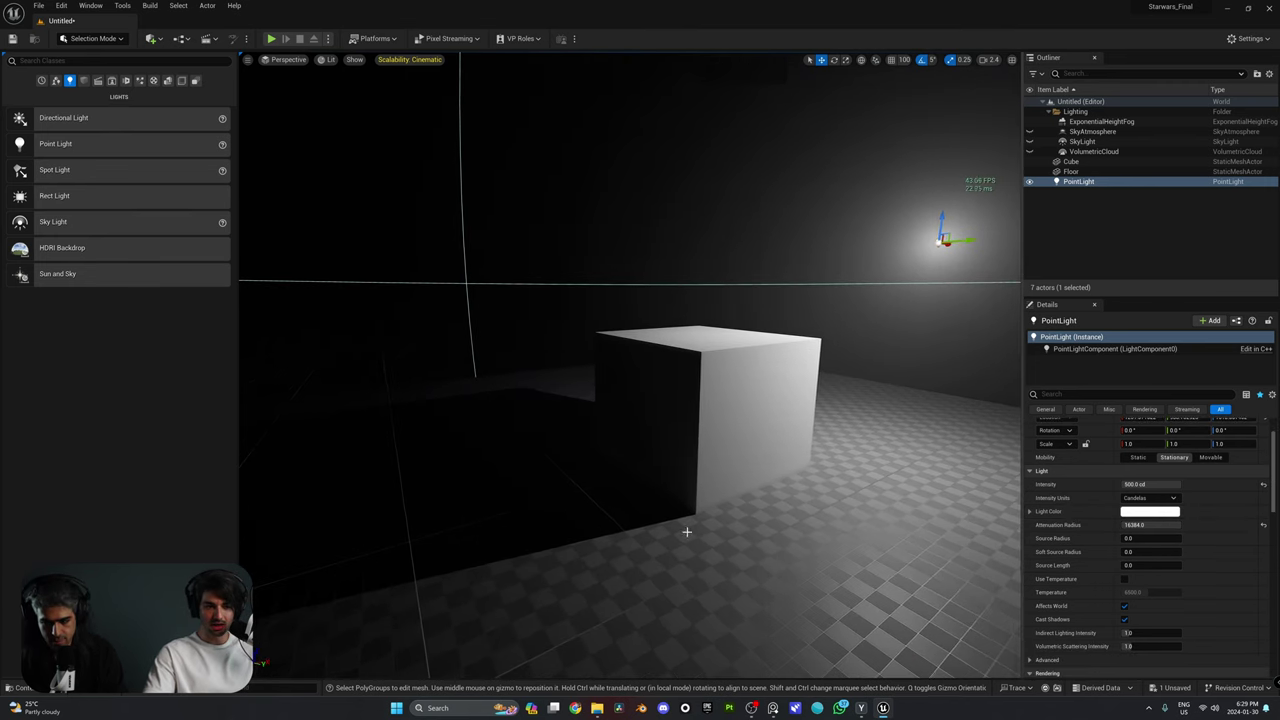
click(1131, 538)
drag(1130, 538, 1175, 538)
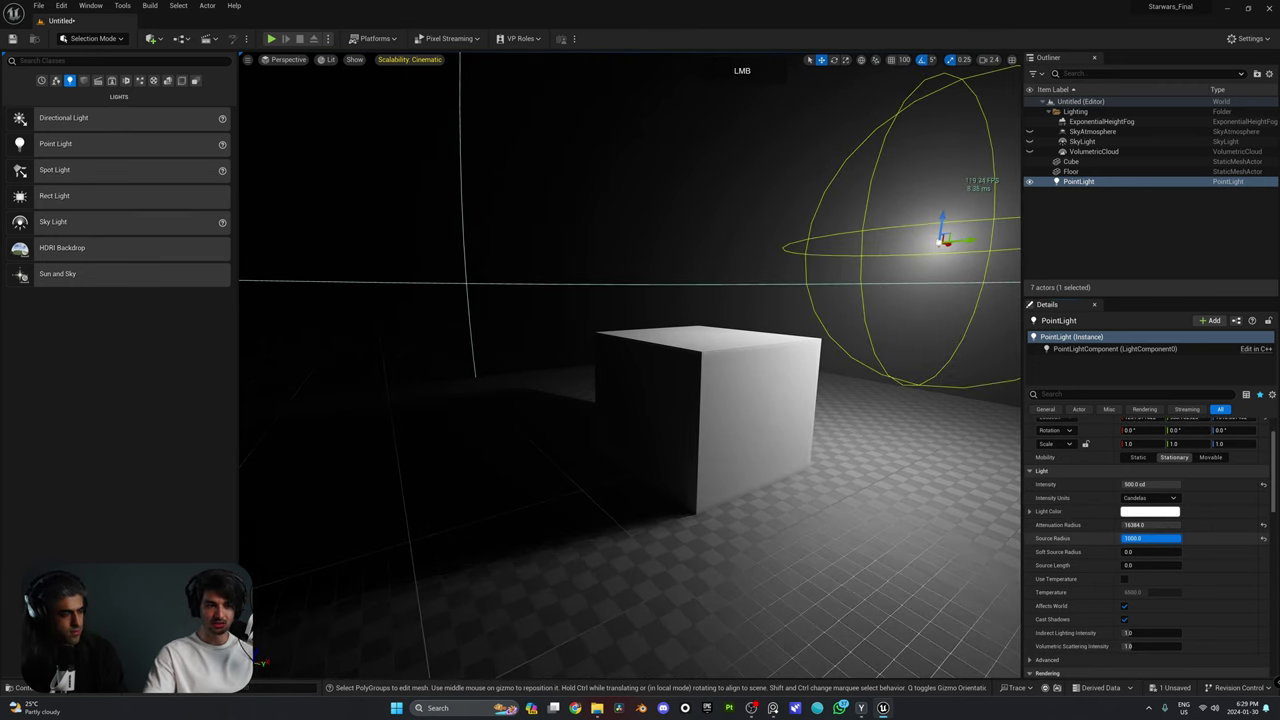
key(d)
key(s)
right_drag(711, 400, 774, 409)
key(w)
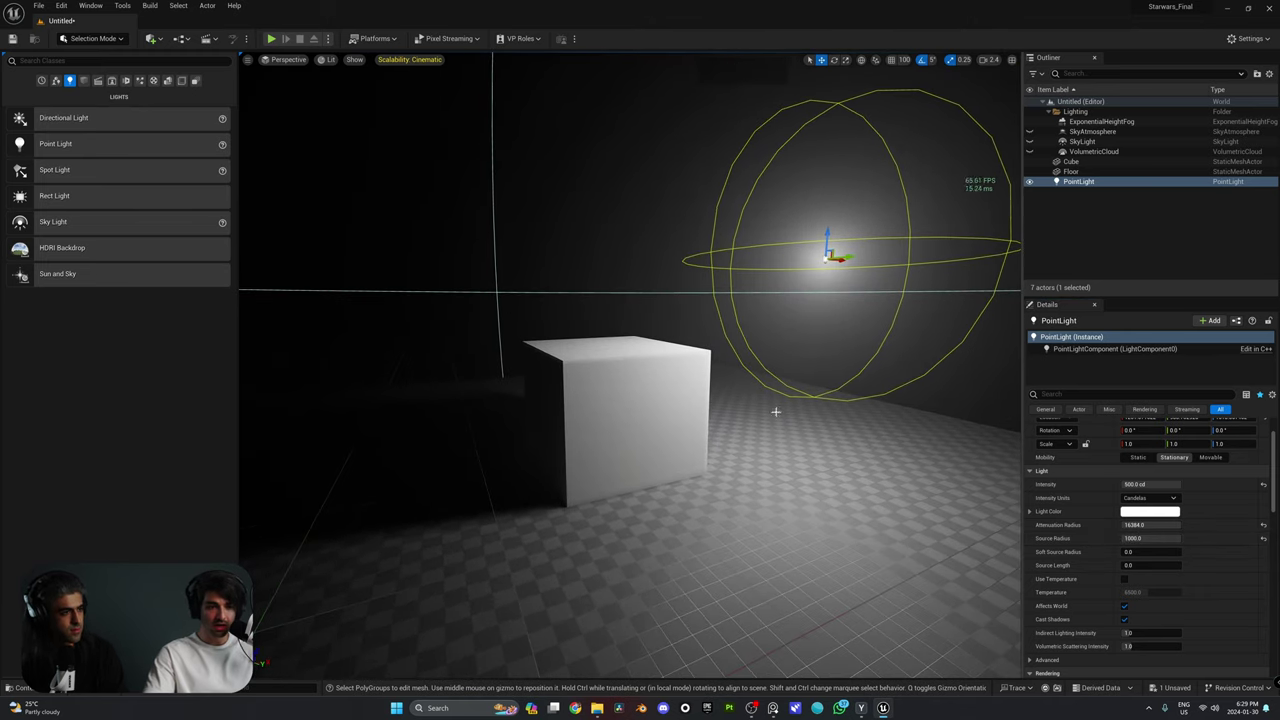
Try a different soft source radius on the point light and reset it to its default.
click(1137, 551)
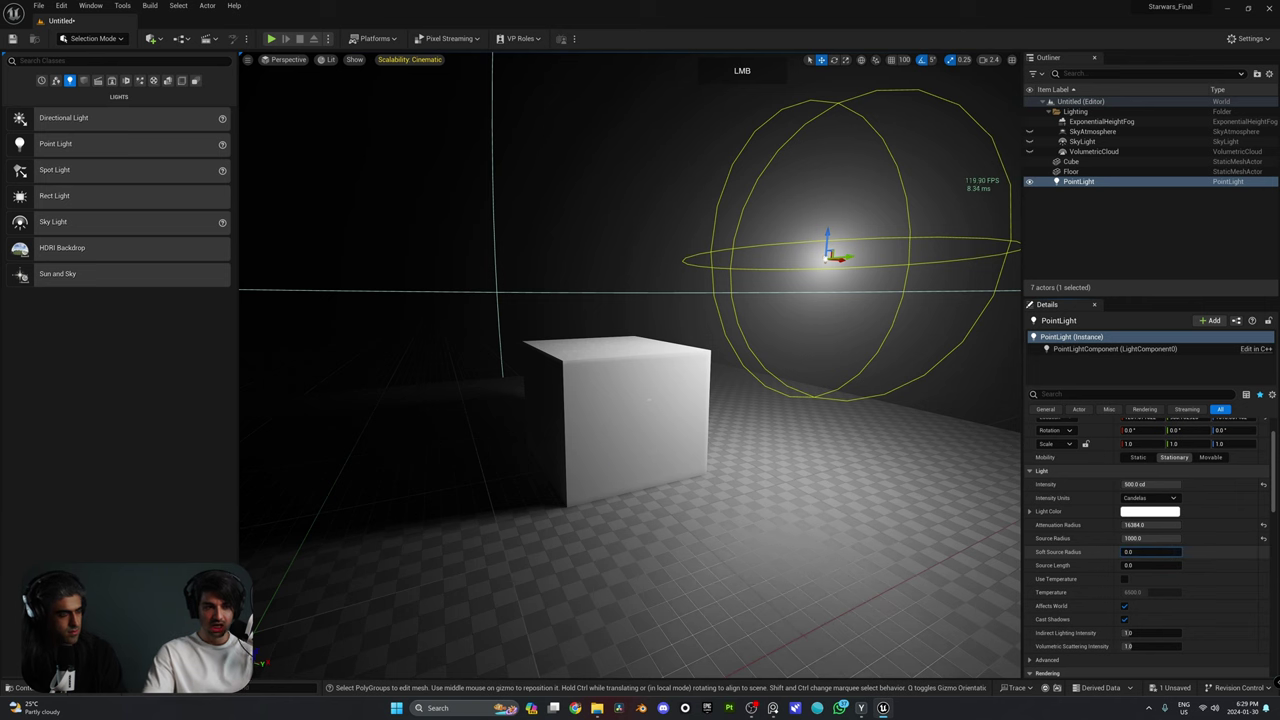
right_drag(794, 442, 850, 535)
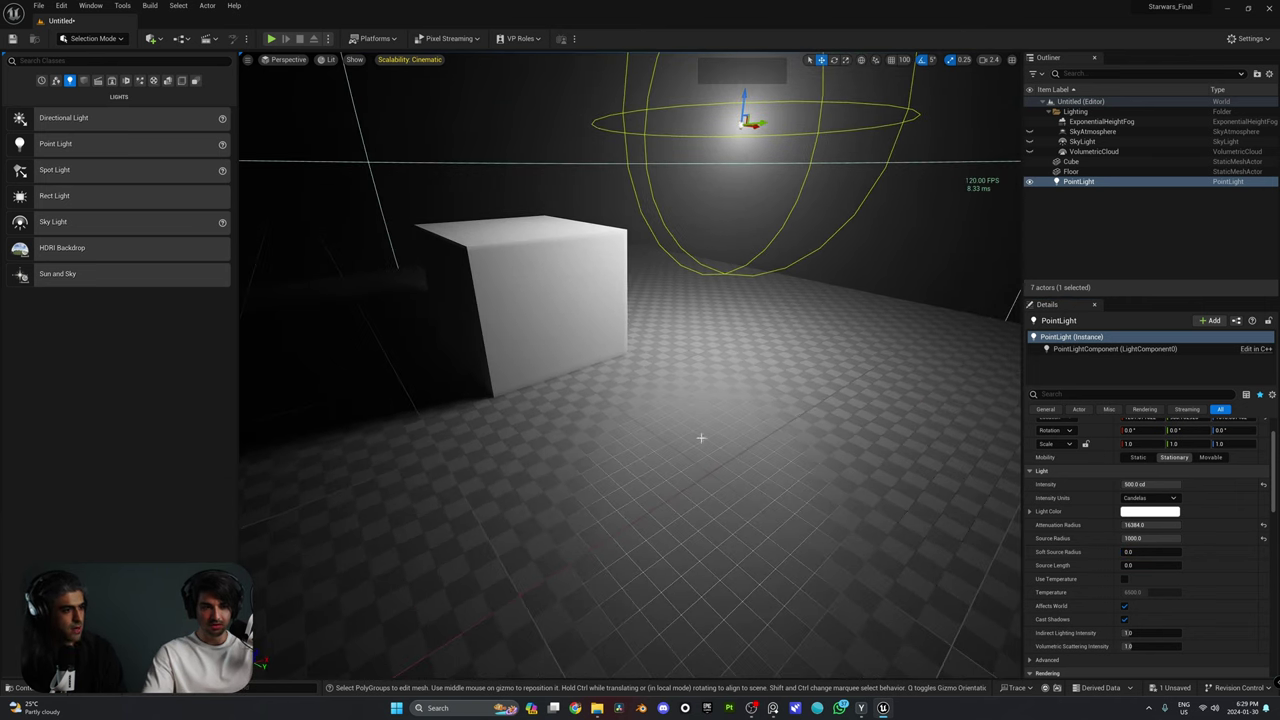
mouse_move(1151, 553)
mouse_down()
mouse_move(1186, 553)
mouse_move(1126, 552)
mouse_move(1178, 552)
mouse_move(1155, 550)
mouse_up()
click(1263, 552)
key(f)
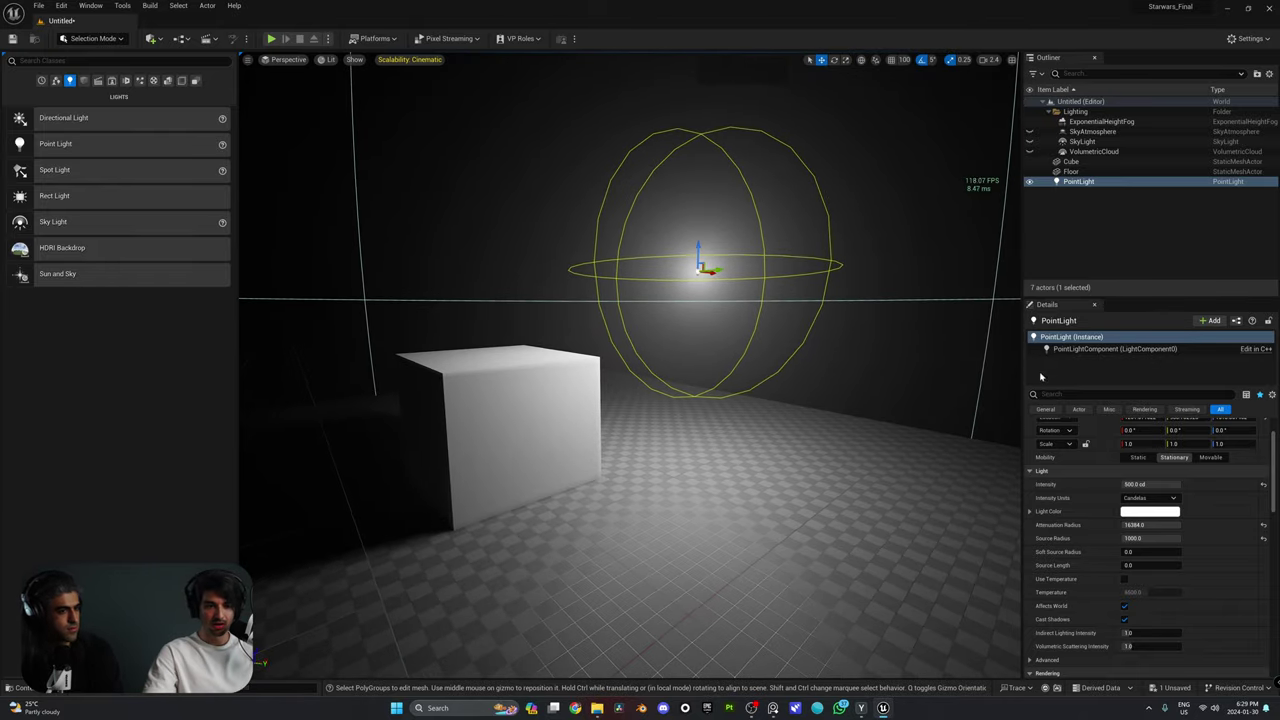
Try a source length of 1000 on the point light and reset it to its default.
drag(1140, 565, 1176, 565)
key(w)
right_drag(837, 391, 780, 394)
key(s)
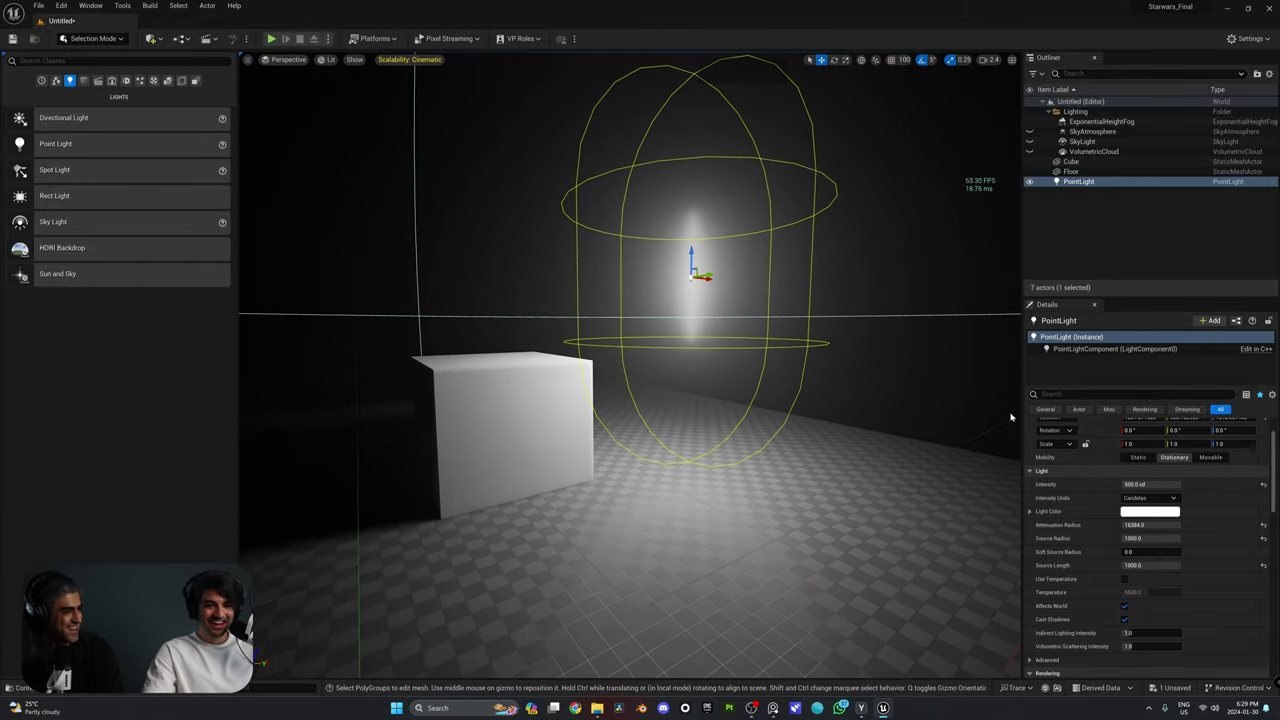
click(1263, 565)
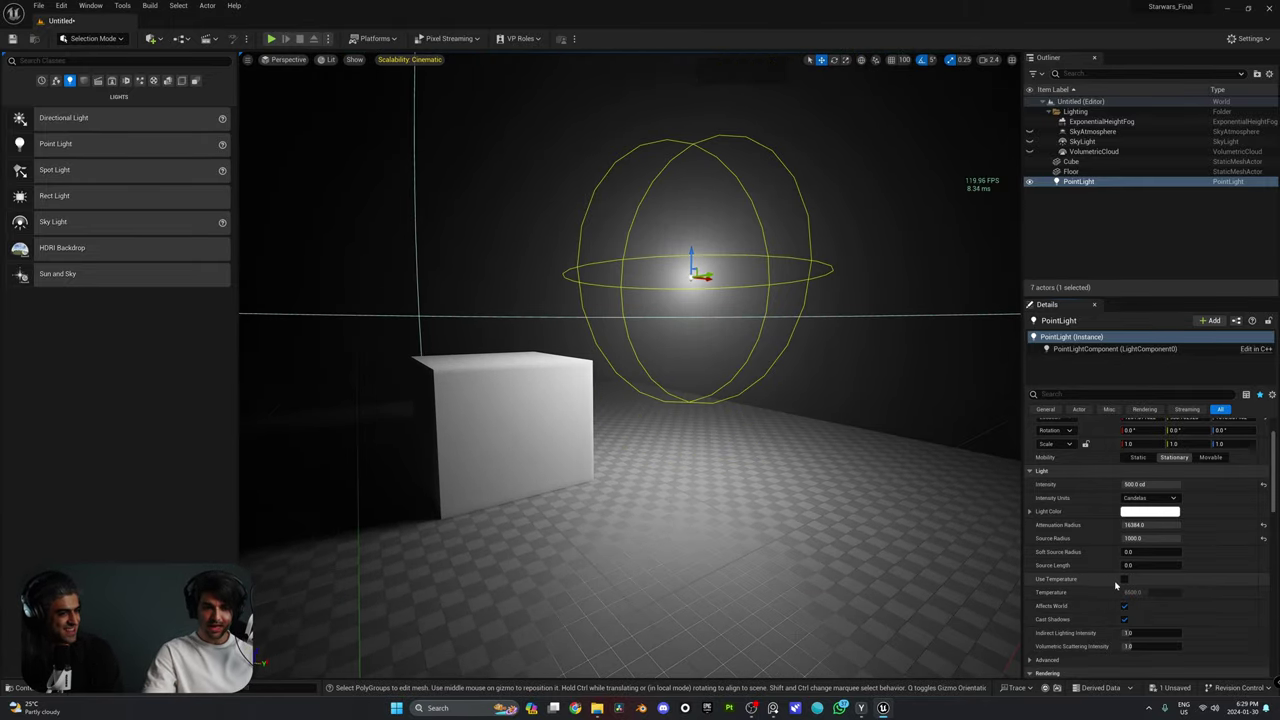
scroll(1160, 590, down, 2)
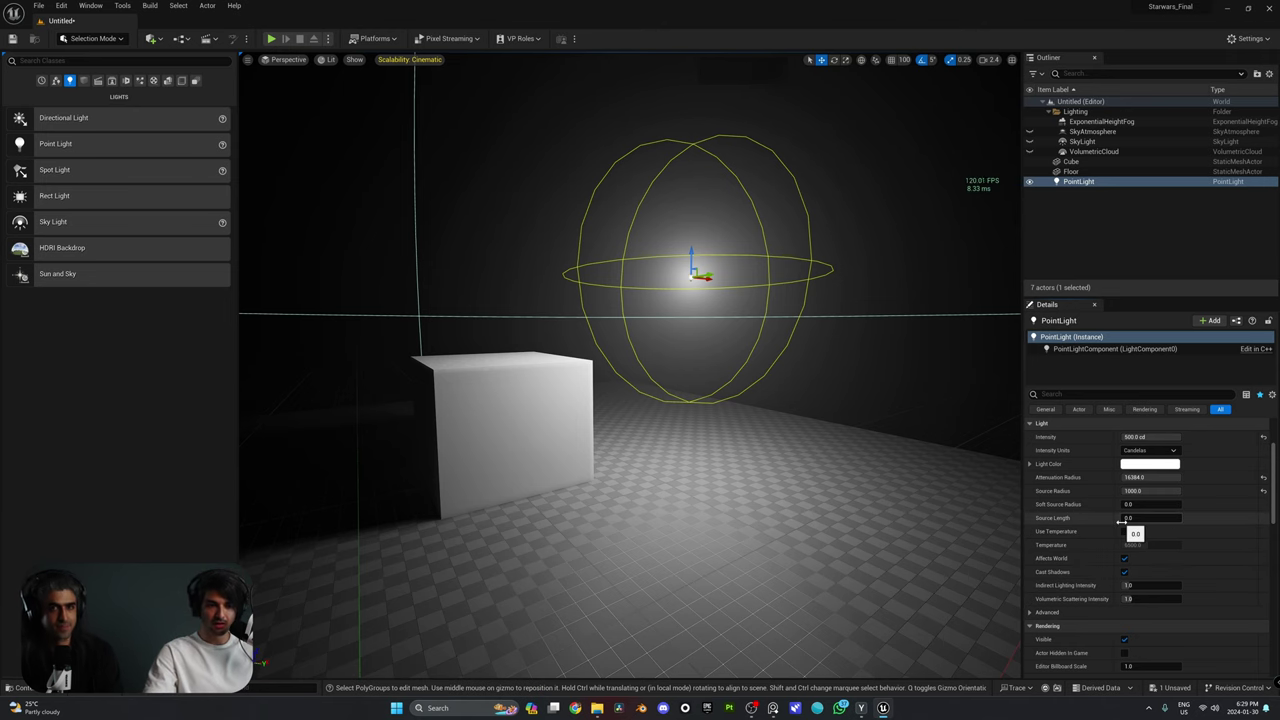
scroll(1100, 525, up, 4)
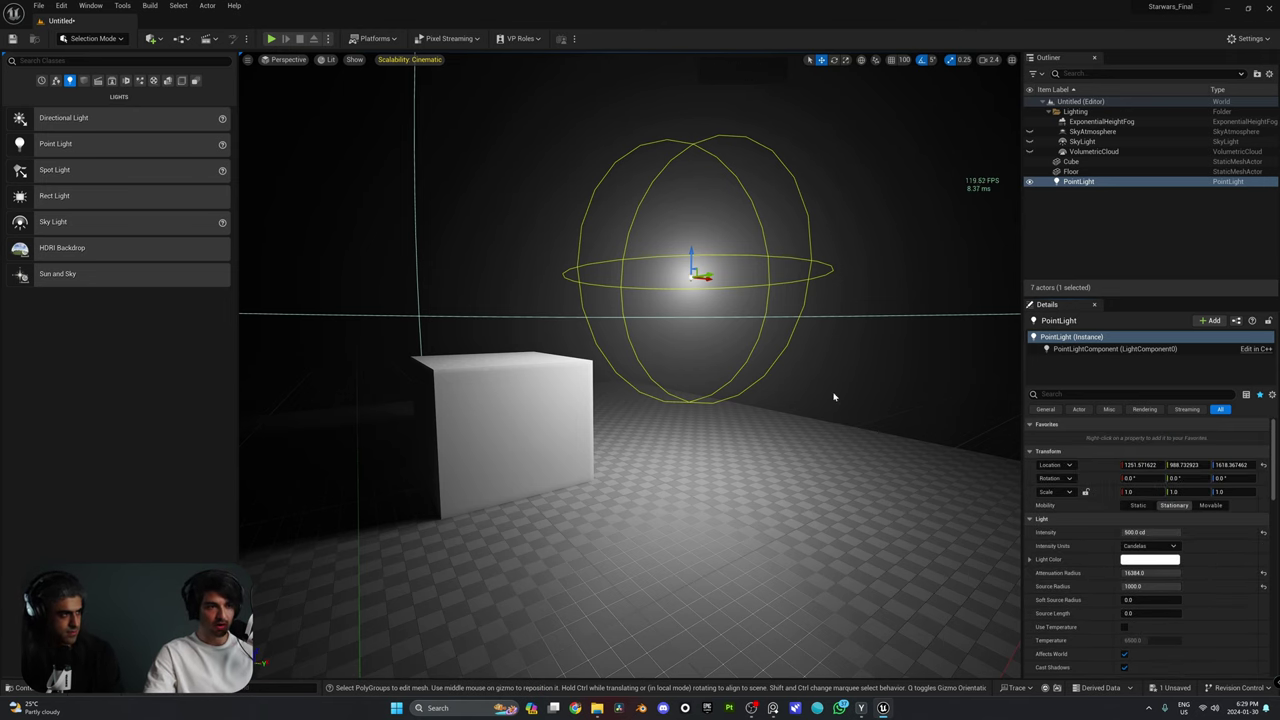
Place a spot light beside the cube, delete the point light and frame the new spot light.
right_drag(834, 397, 815, 390)
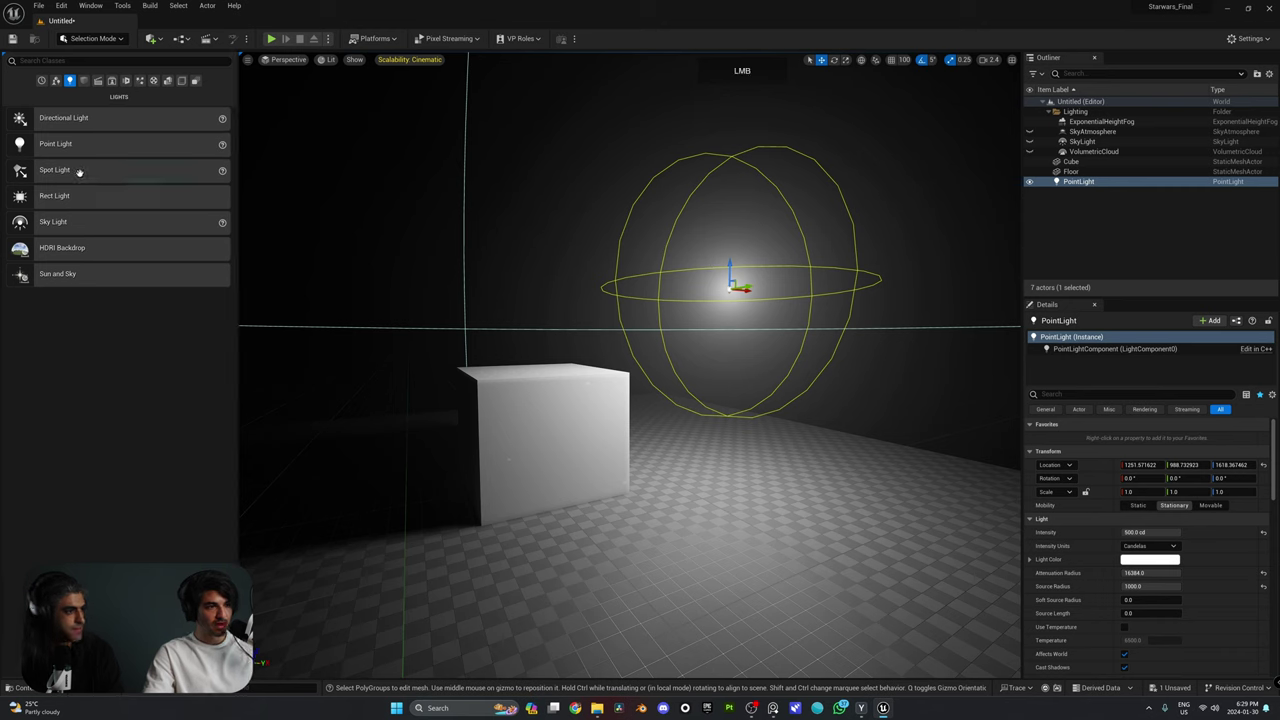
drag(79, 172, 668, 328)
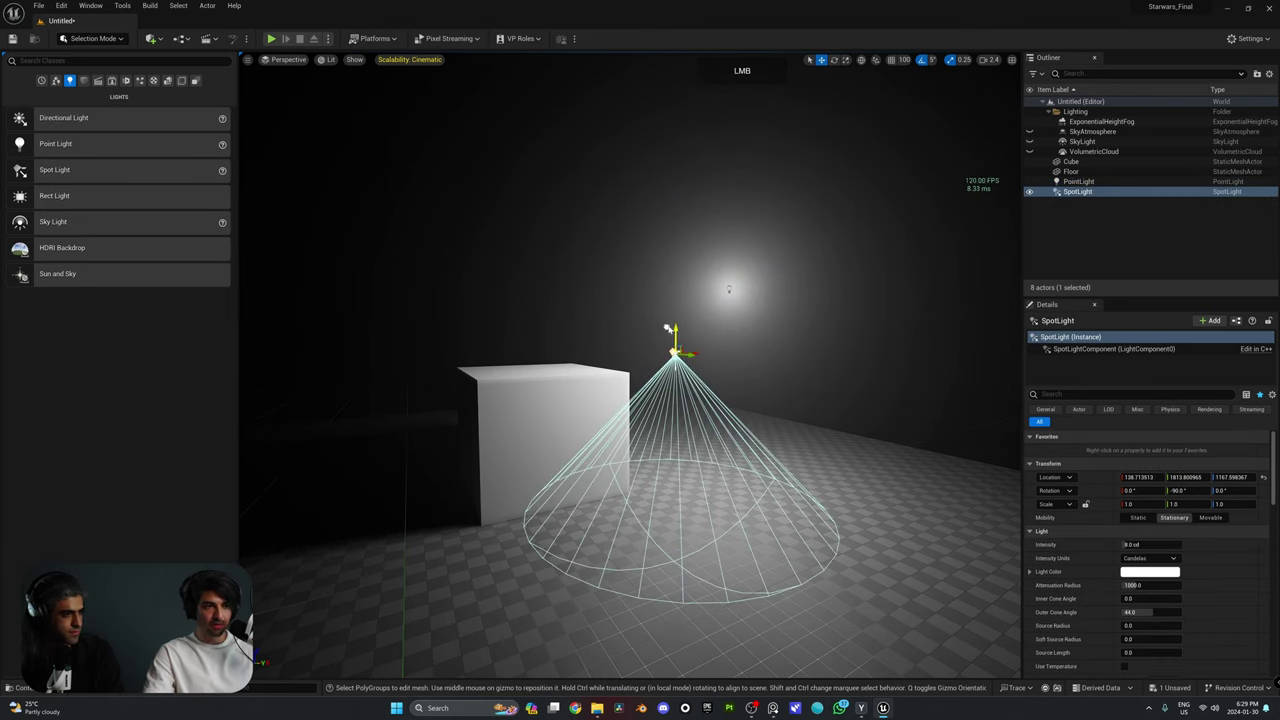
click(728, 289)
key(f)
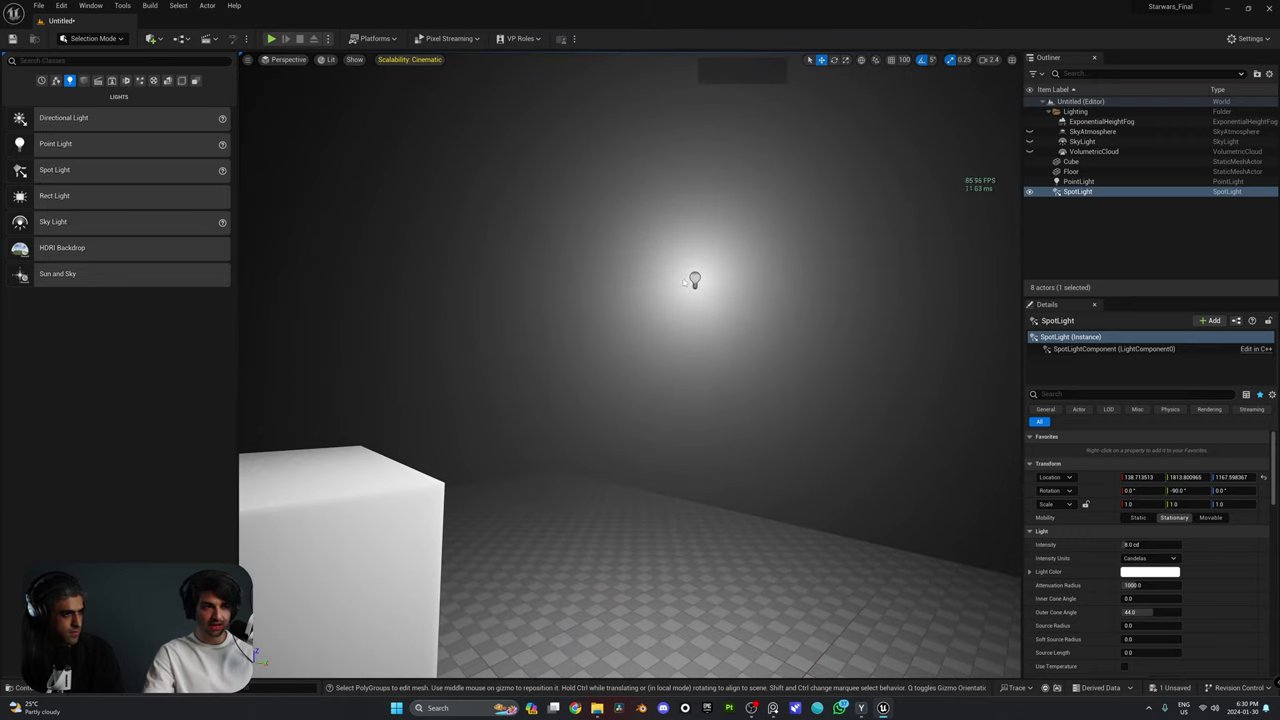
key(Delete)
right_drag(699, 287, 530, 350)
key(s)
click(674, 325)
key(a)
right_drag(700, 264, 800, 260)
key(s)
key(a)
right_drag(685, 300, 758, 293)
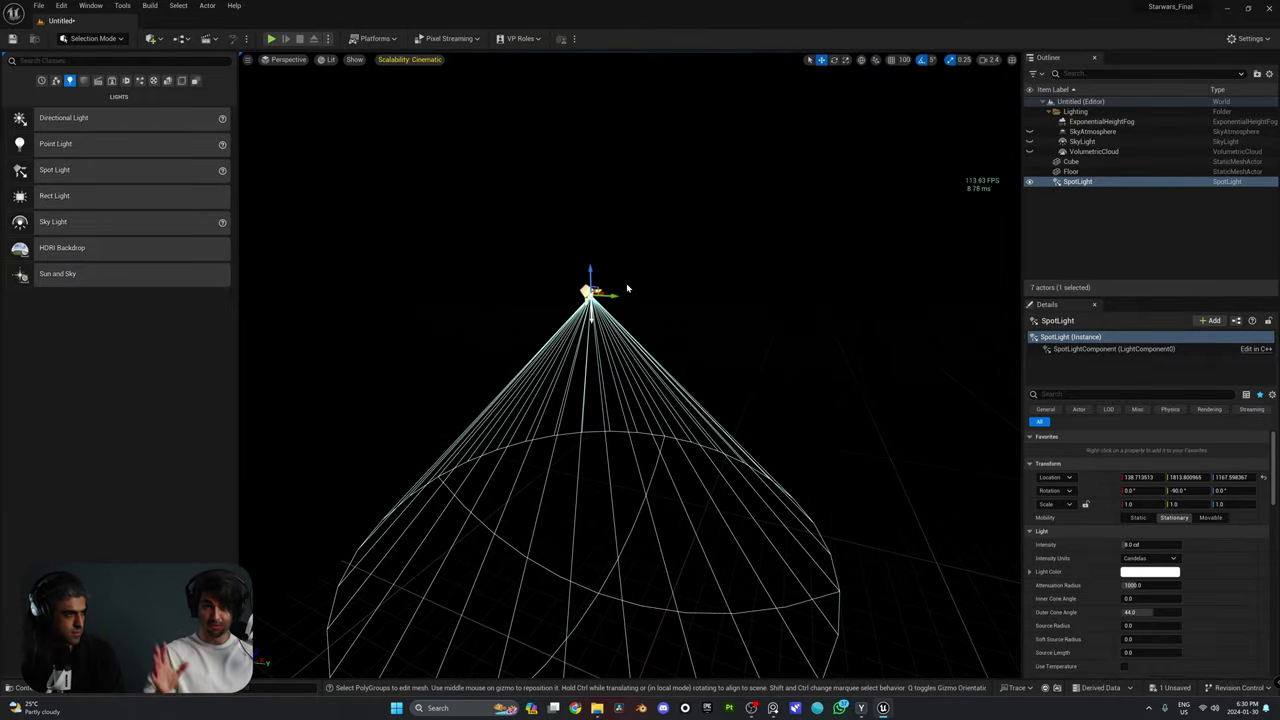
Turn game view on and off to compare the spot-lit scene with and without the editor overlays.
key(g)
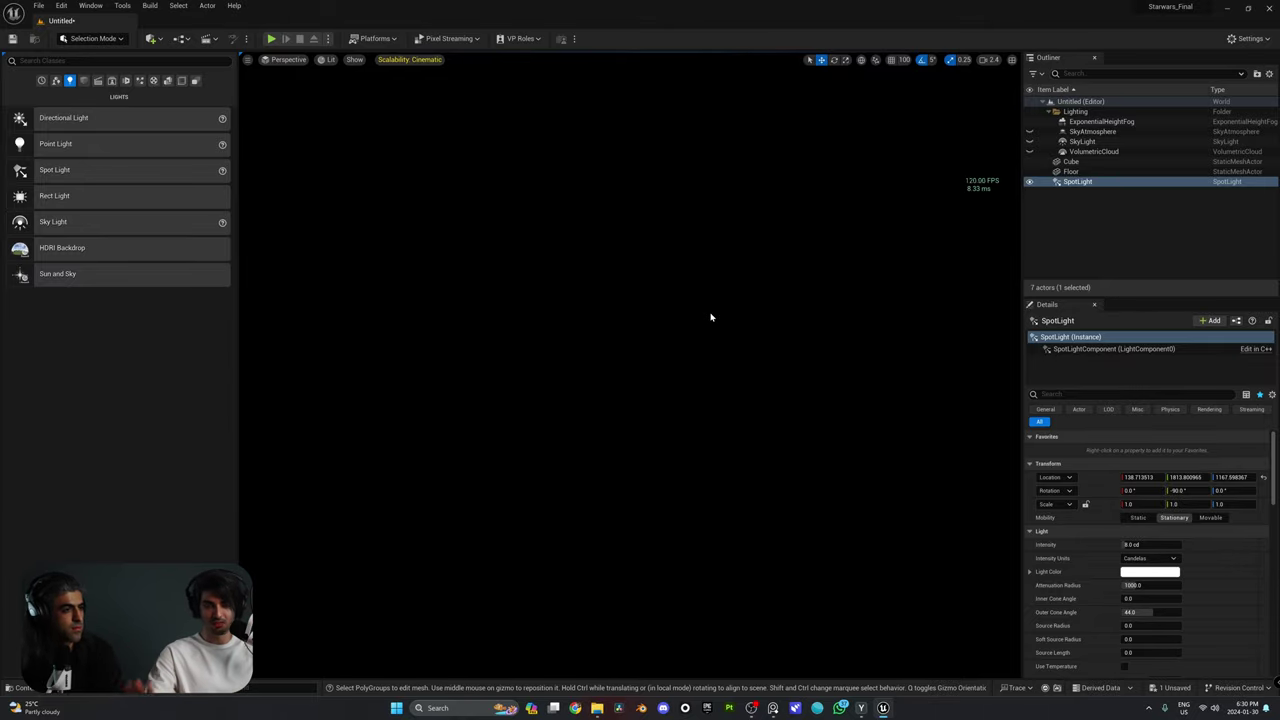
key(g)
right_drag(523, 386, 523, 386)
key(s)
key(w)
key(w)
mouse_move(757, 349)
right_down()
mouse_move(728, 364)
mouse_move(800, 349)
mouse_move(775, 345)
right_up()
key(s)
Raise the spot light's intensity to 160 cd and its attenuation radius to 16384.
drag(1140, 545, 1182, 545)
drag(1133, 585, 1182, 585)
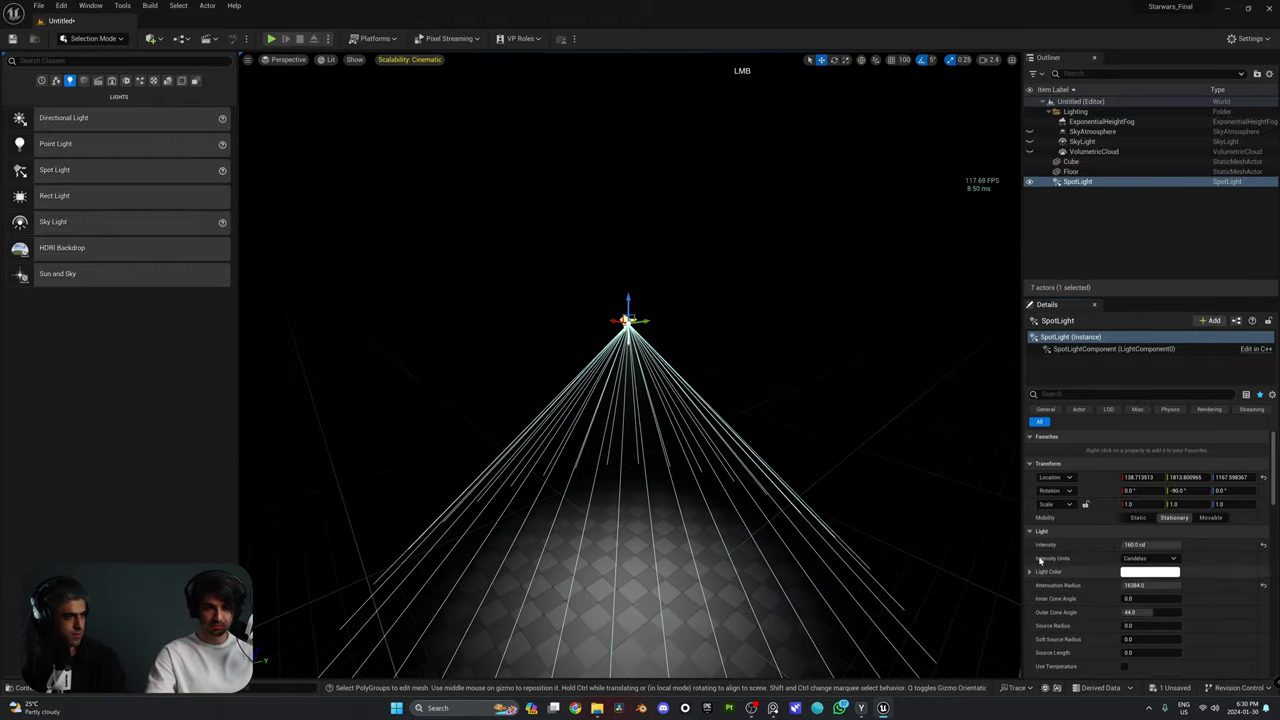
key(s)
mouse_move(800, 450)
right_down()
mouse_move(815, 475)
mouse_move(780, 450)
right_up()
key(a)
right_drag(651, 511, 555, 515)
key(d)
Set the spot light's intensity to 500 cd and move it up and toward the cube, to about Y 1248, Z 1782.
click(1145, 544)
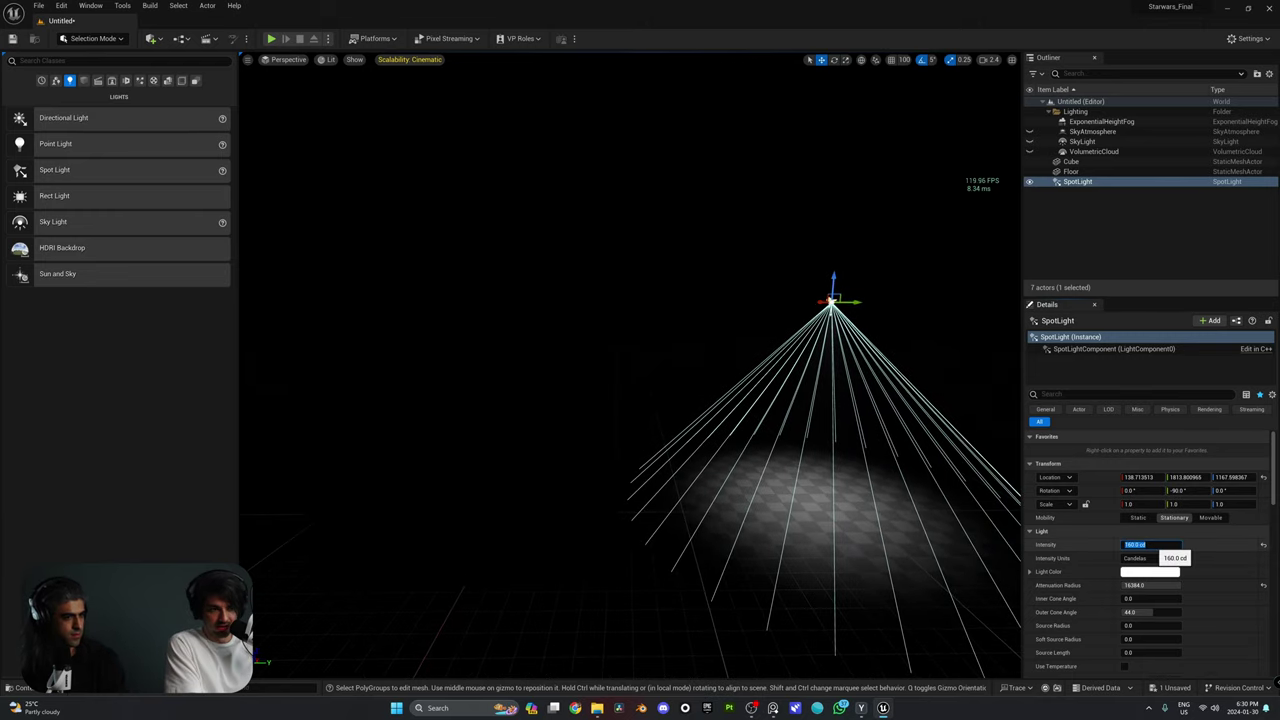
text(500)
key(Return)
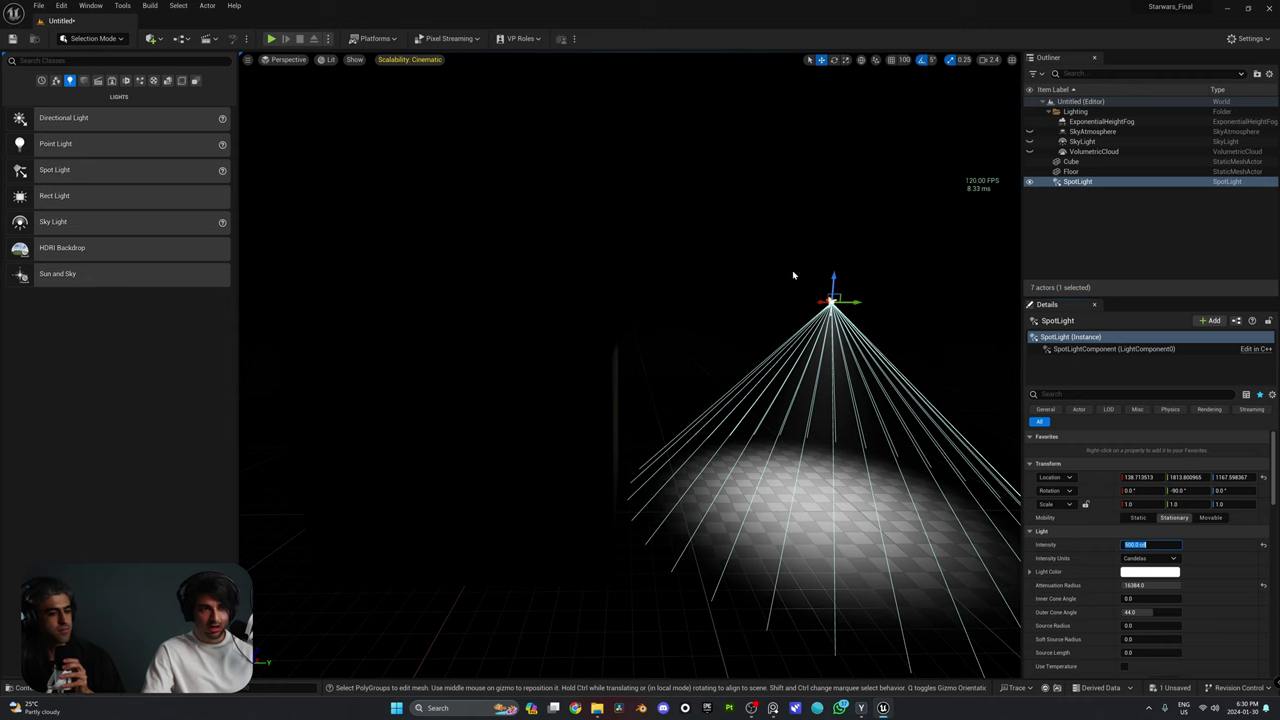
drag(835, 276, 757, 184)
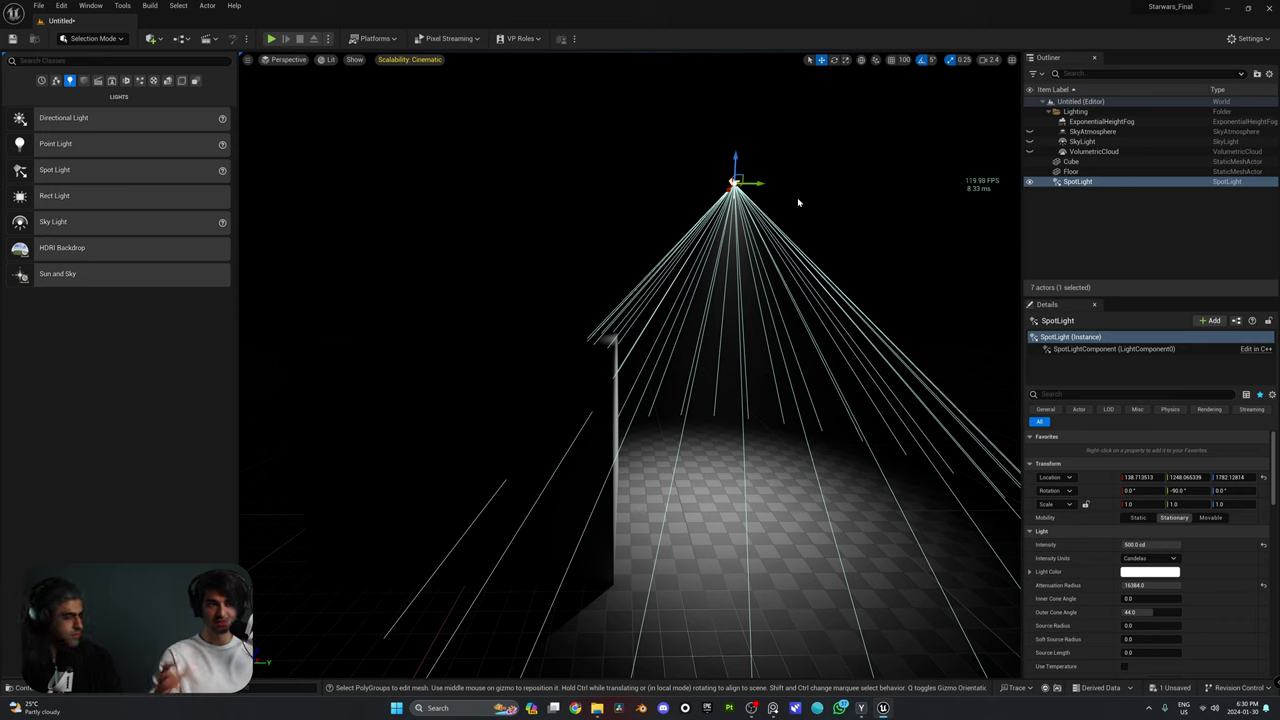
Tilt the spot light 45° so its cone points toward the cube.
mouse_move(790, 200)
alt+mouse_down()
mouse_move(745, 222)
mouse_move(790, 200)
alt+mouse_up()
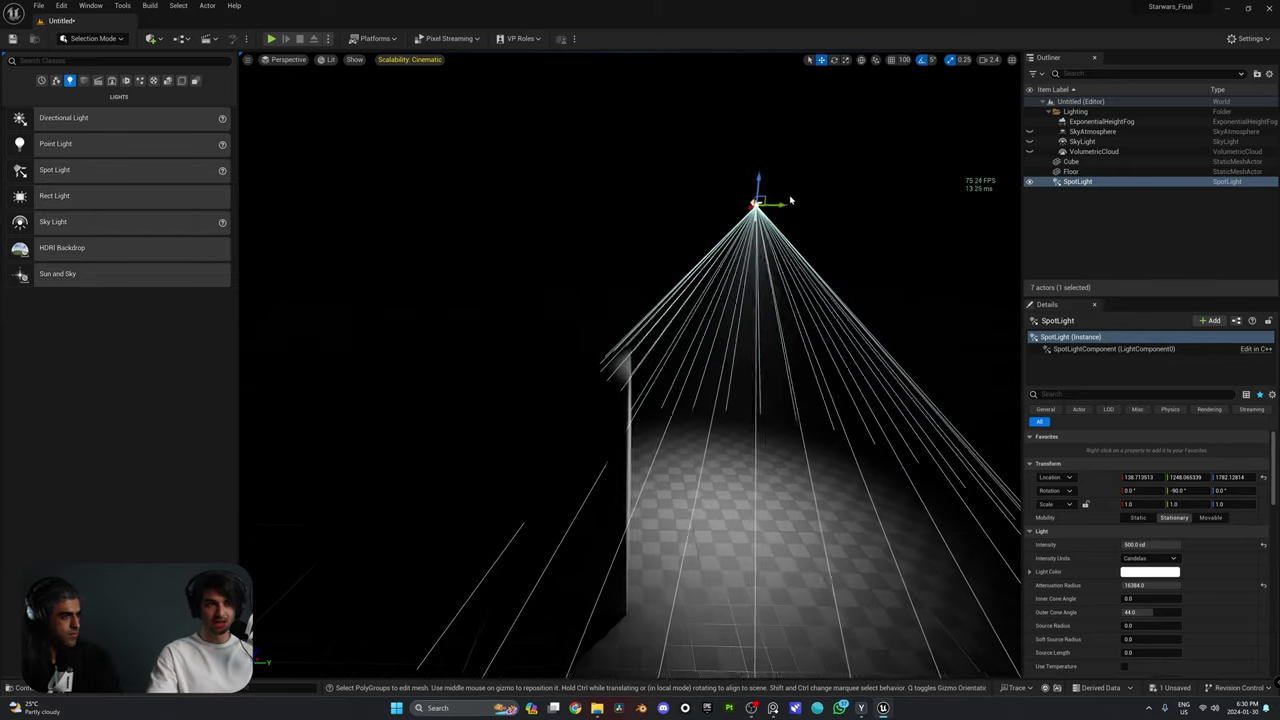
key(e)
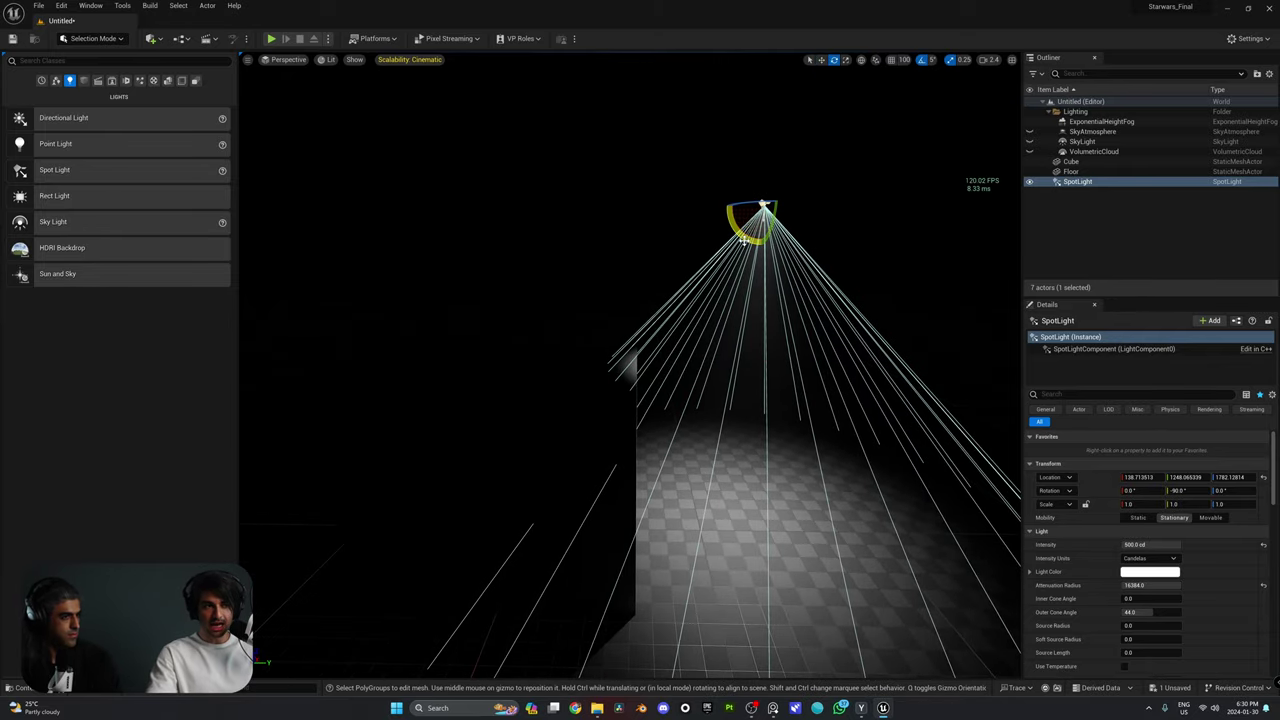
drag(744, 241, 720, 252)
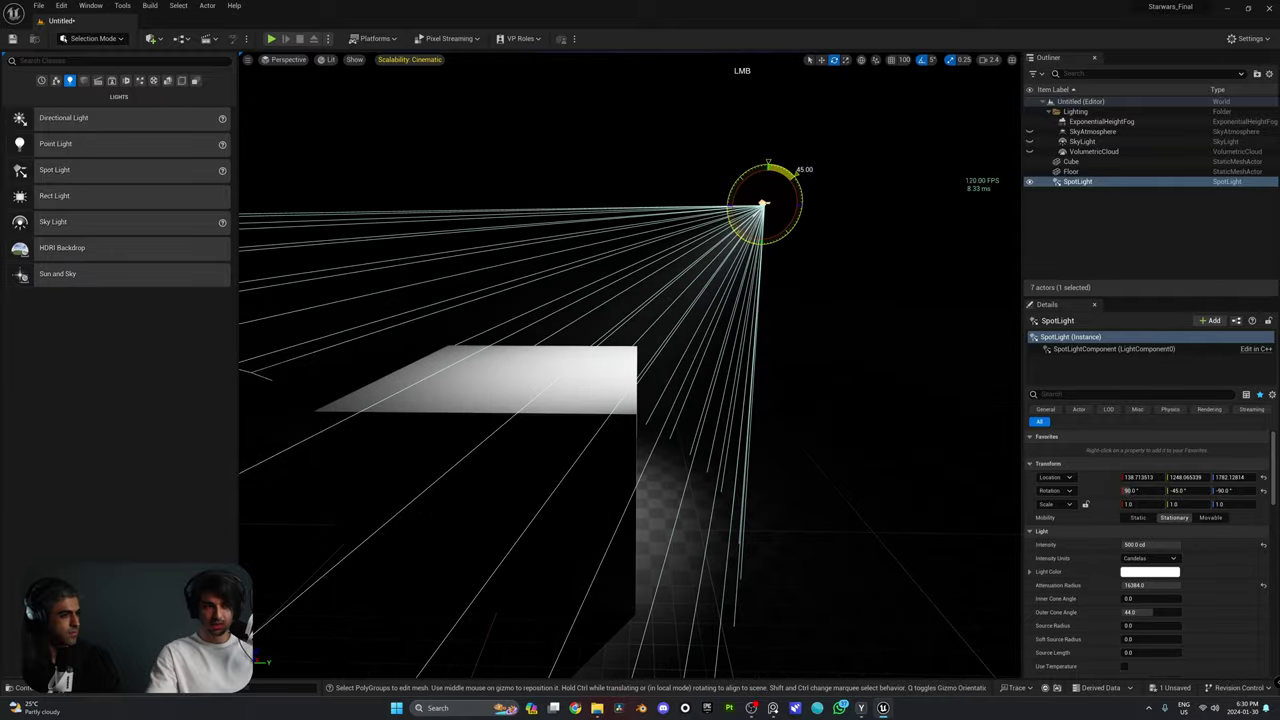
key(s)
mouse_move(757, 266)
right_down()
mouse_move(705, 275)
mouse_move(757, 266)
right_up()
mouse_move(708, 278)
mouse_down()
mouse_move(762, 278)
mouse_move(708, 278)
mouse_up()
key(a)
mouse_move(727, 323)
right_down()
mouse_move(800, 323)
mouse_move(727, 323)
right_up()
key(s)
Try a different position for the spot light and undo the move.
key(w)
drag(680, 224, 702, 217)
key(ctrl+z)
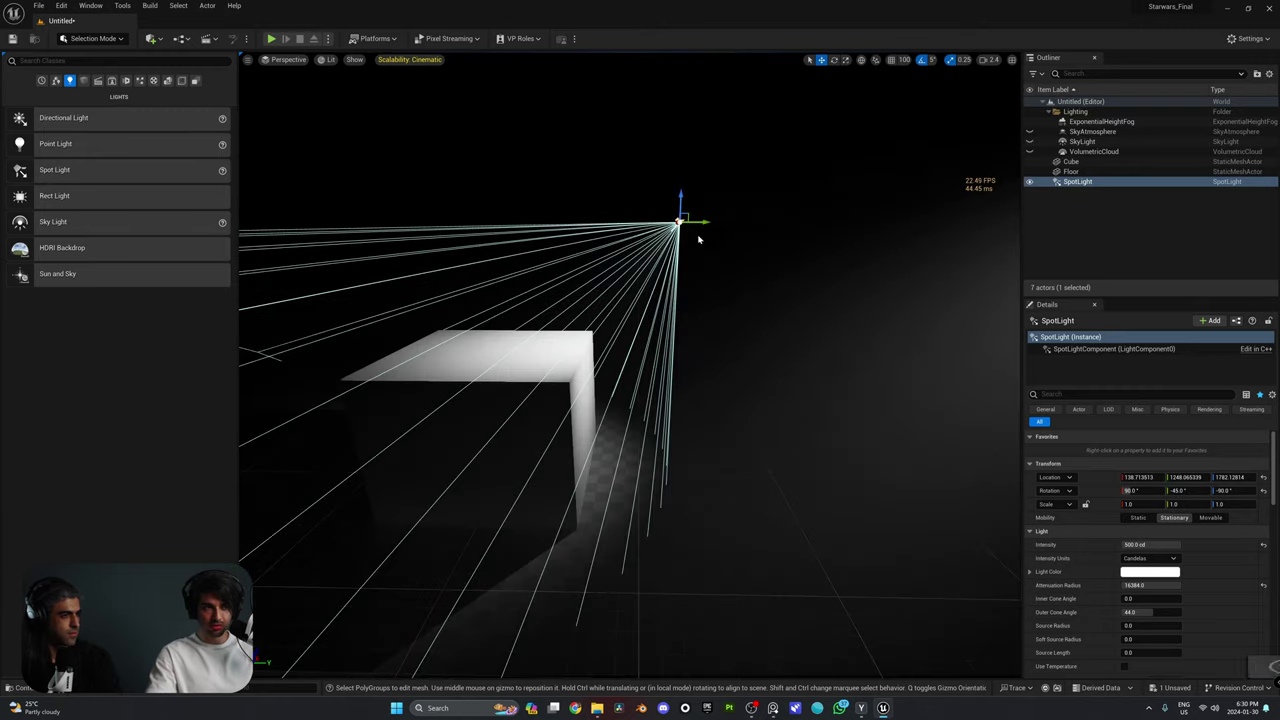
Move the spot light up and away from the cube, to about Y 1746, Z 2060.
key(d)
right_drag(699, 239, 715, 205)
key(w)
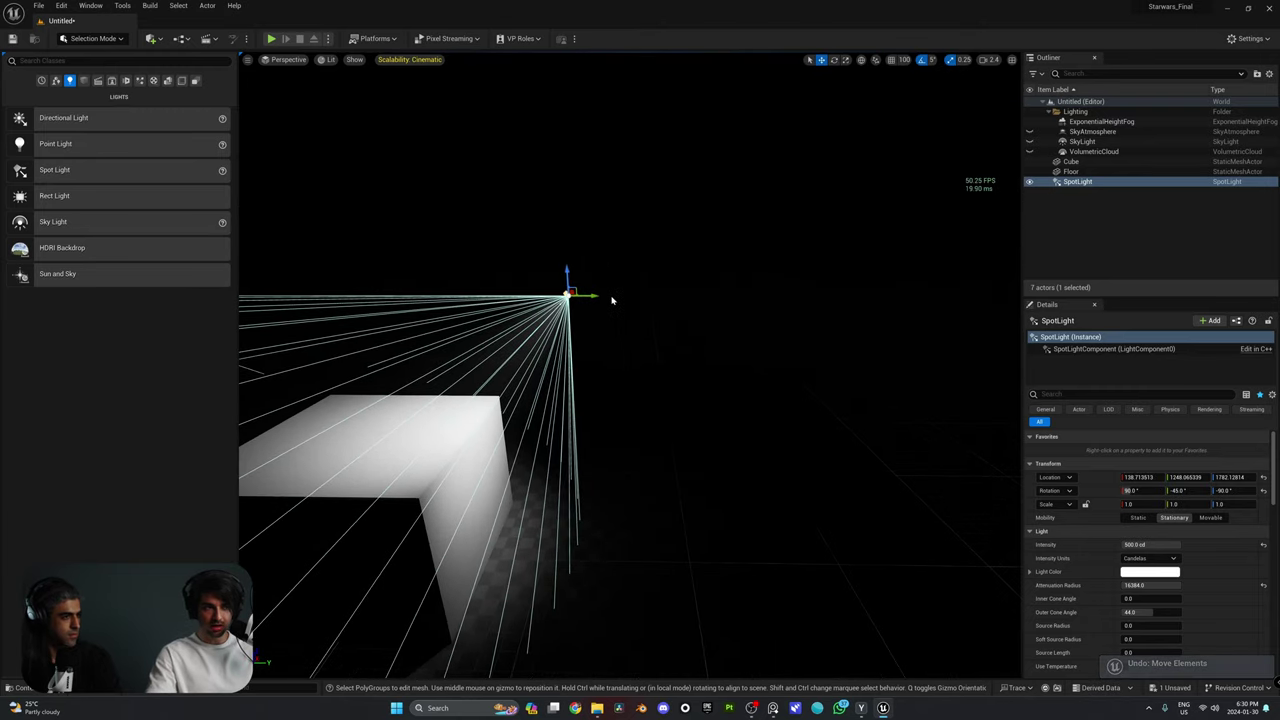
drag(612, 300, 669, 216)
key(s)
key(d)
right_drag(669, 216, 703, 290)
key(a)
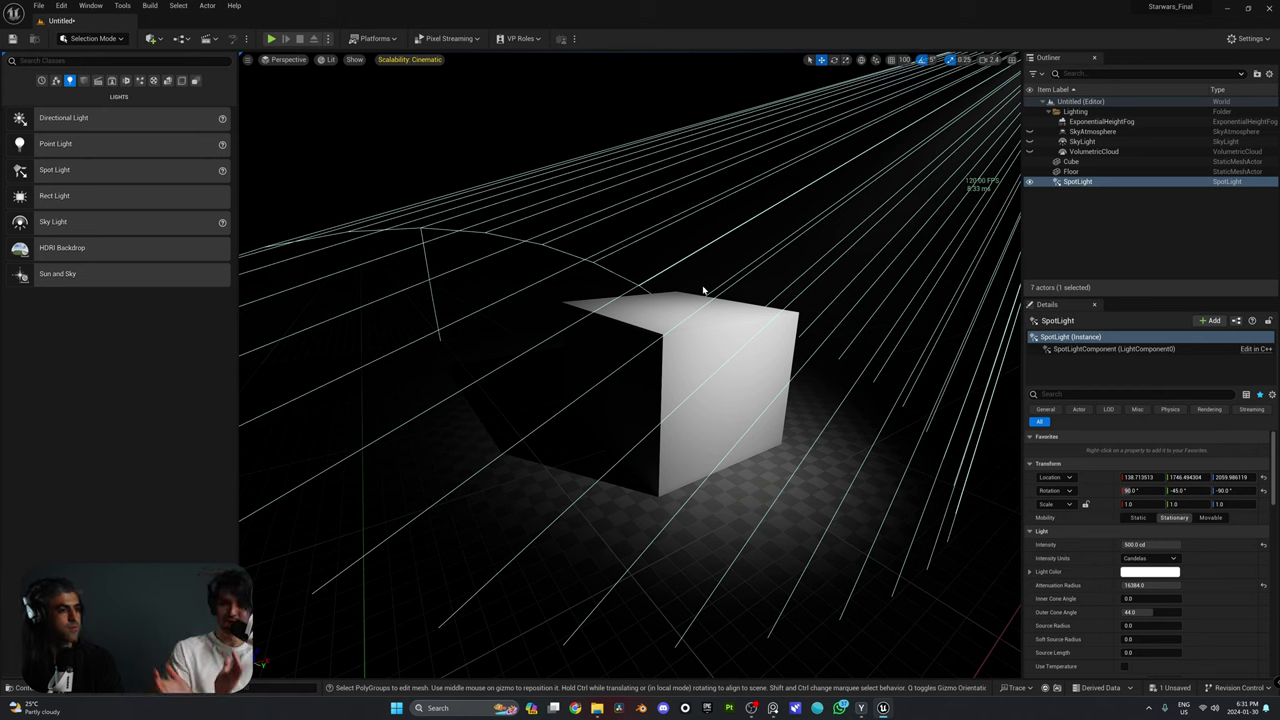
Raise the spot light's inner cone angle to about 23.3° and check the effect on the cube.
scroll(1047, 578, down, 1)
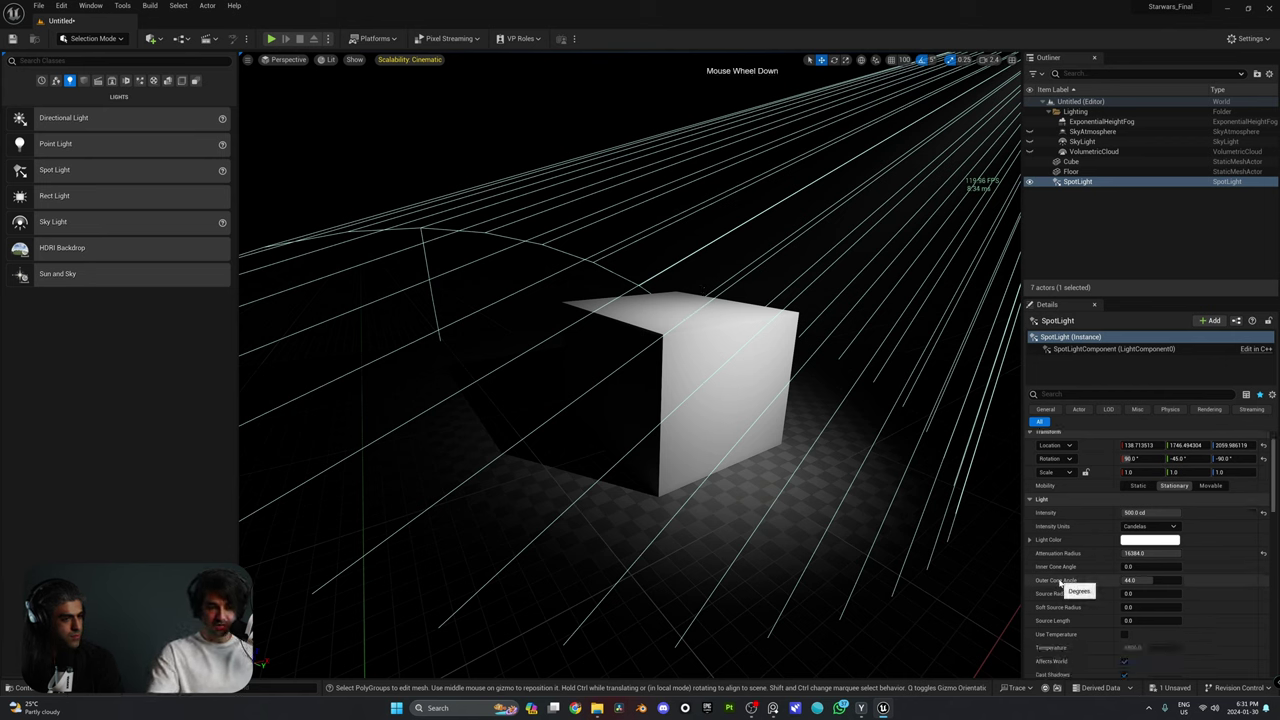
scroll(1058, 560, down, 1)
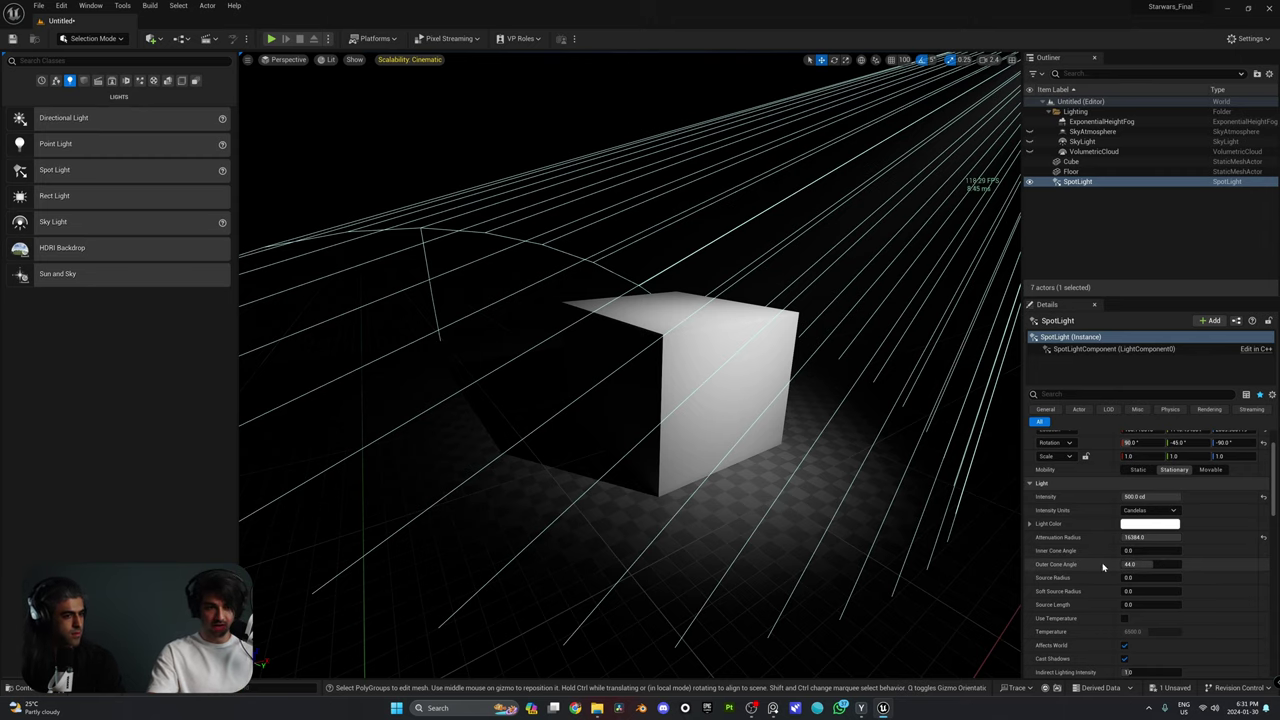
key(d)
right_drag(821, 452, 804, 444)
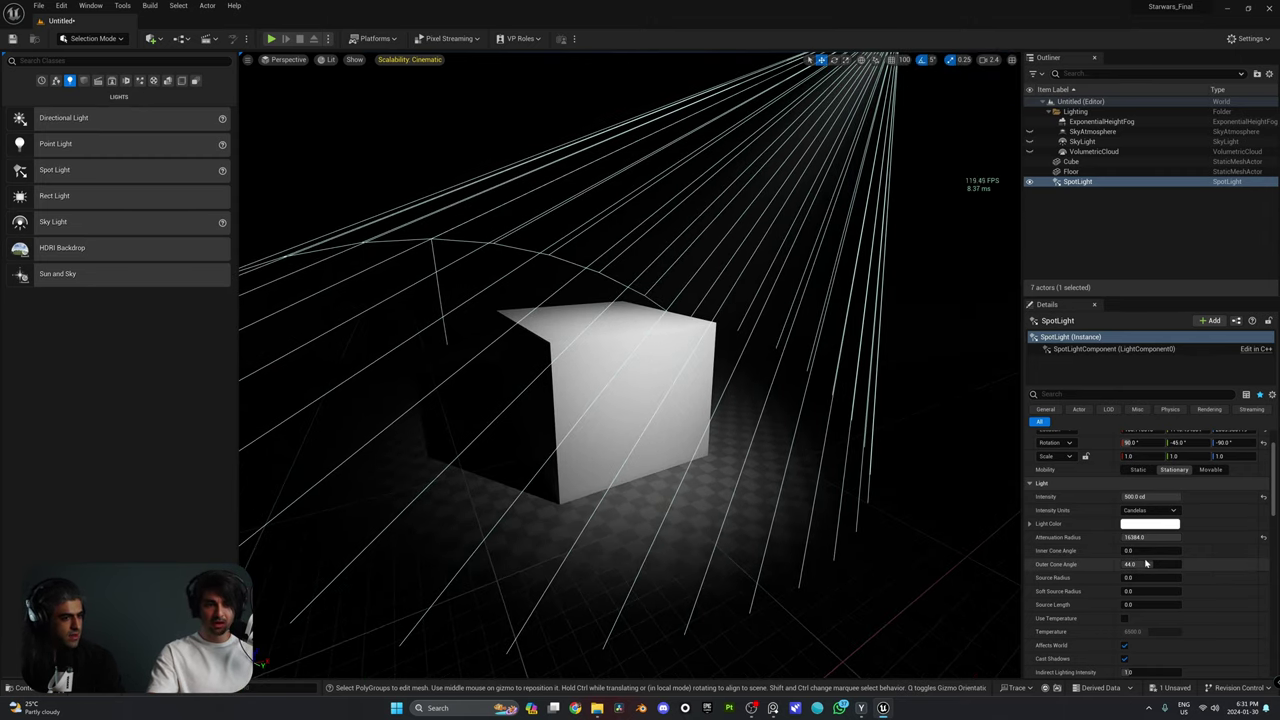
drag(1138, 551, 1156, 551)
right_drag(806, 444, 880, 385)
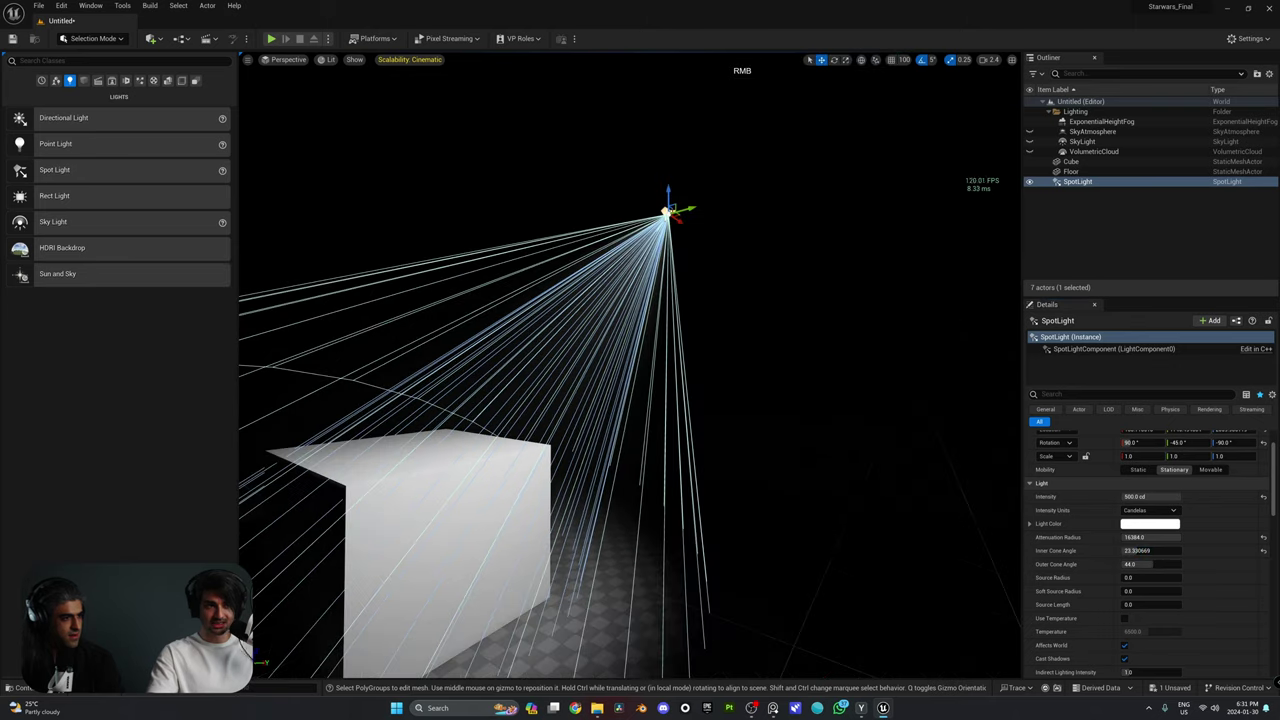
right_drag(656, 346, 632, 382)
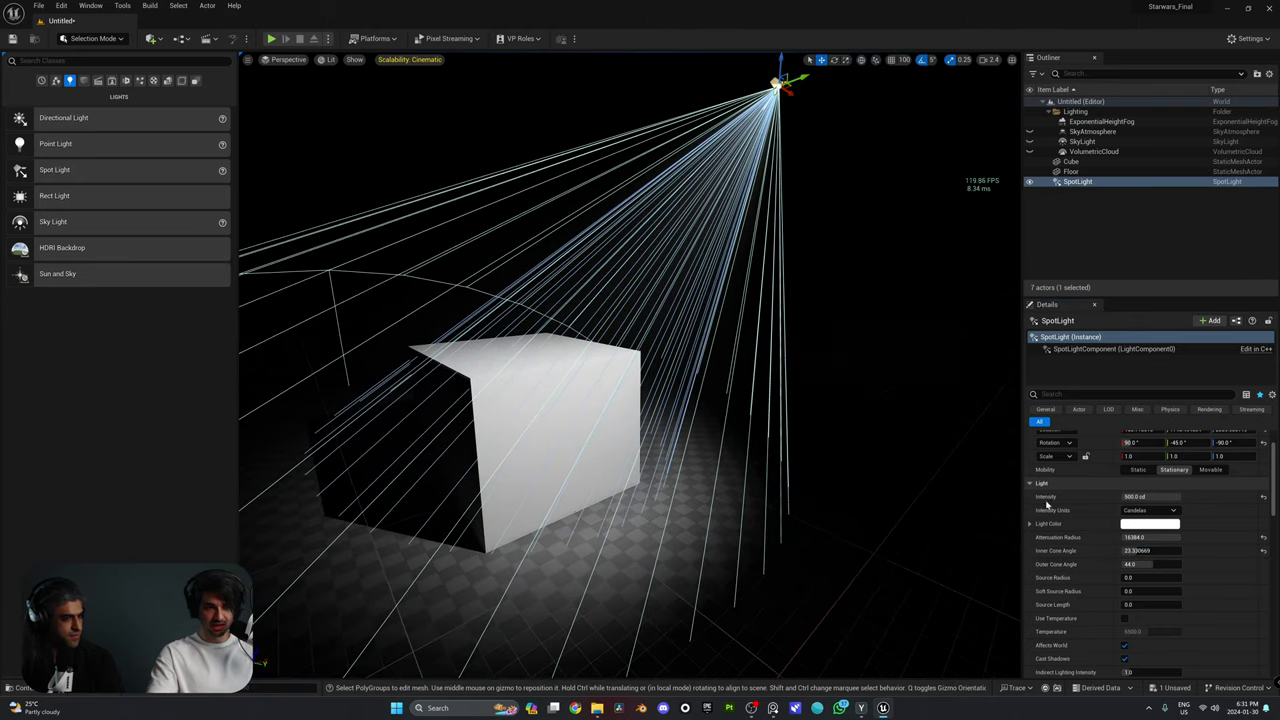
Set the spot light's outer cone angle to about 34.7° and its inner cone angle to about 30.9°.
mouse_move(1149, 565)
mouse_down()
mouse_move(1114, 564)
mouse_move(1145, 563)
mouse_up()
right_drag(488, 385, 520, 362)
key(s)
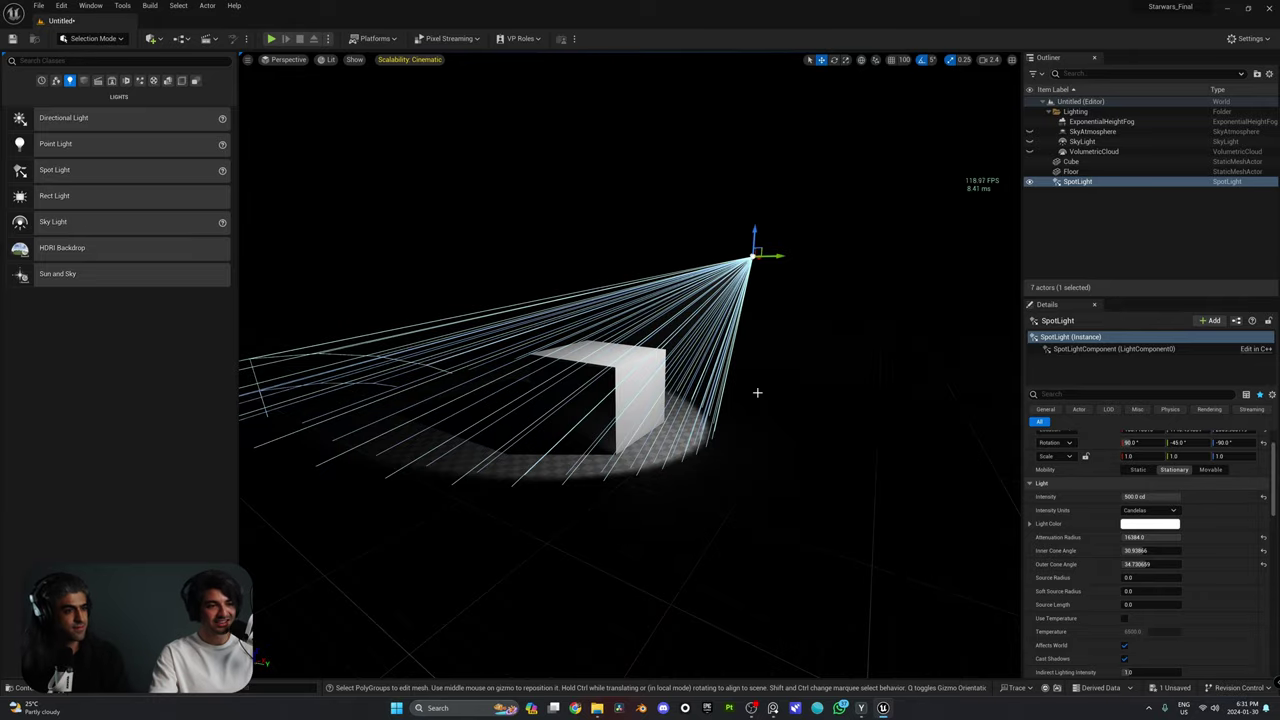
right_drag(714, 396, 714, 396)
right_drag(746, 479, 746, 479)
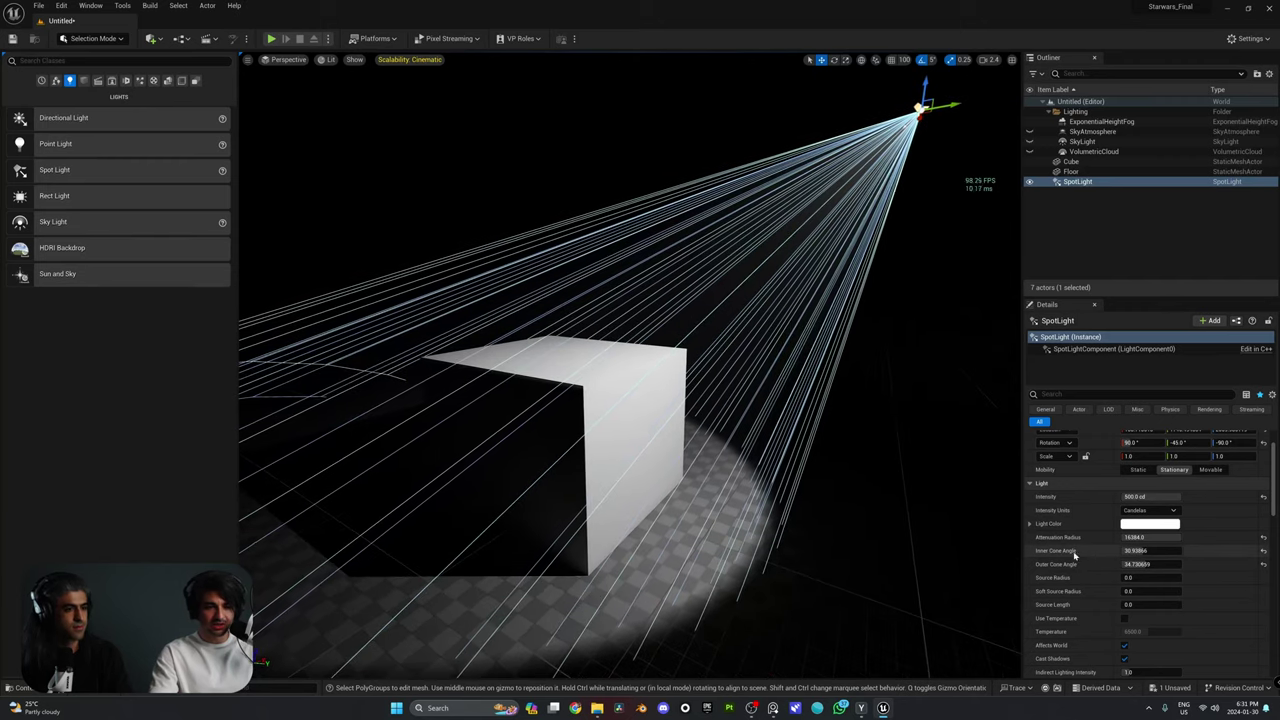
Set the spot light's source radius to about 192 and its volumetric scattering intensity to 4.
mouse_move(1143, 579)
mouse_down()
mouse_move(1157, 579)
mouse_move(1140, 578)
mouse_move(1142, 603)
mouse_move(1137, 590)
mouse_up()
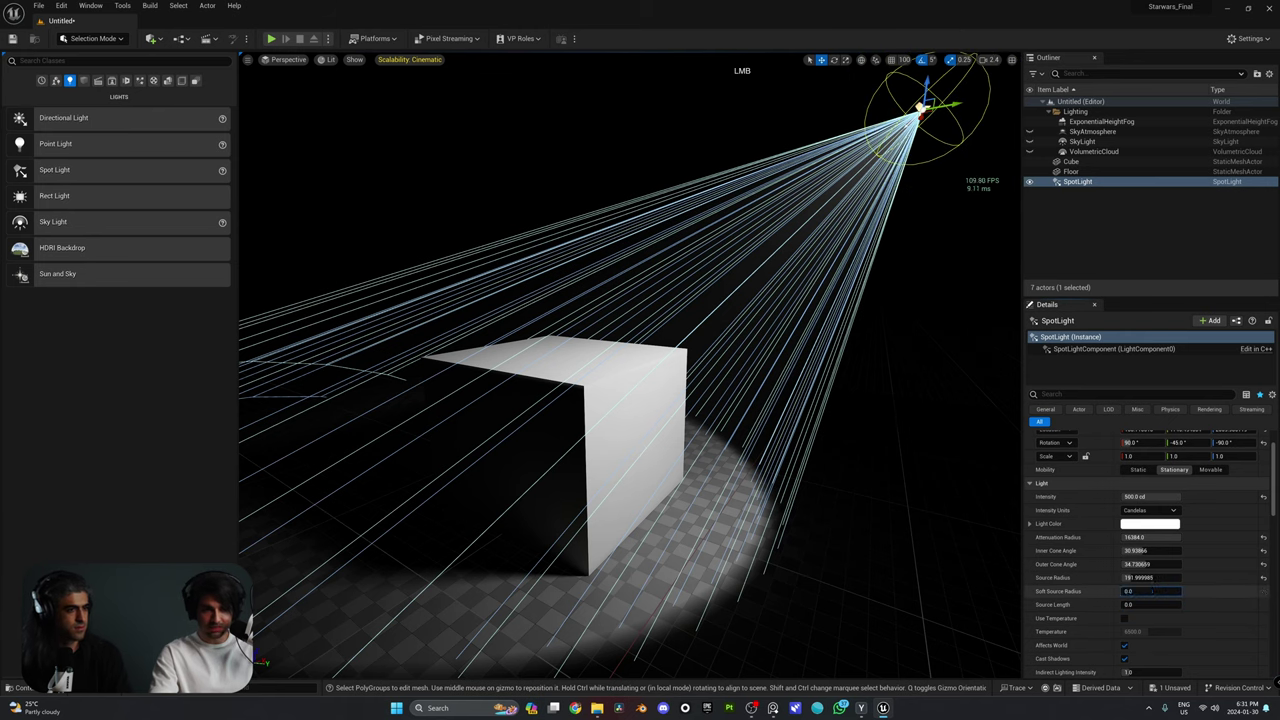
scroll(1100, 570, down, 2)
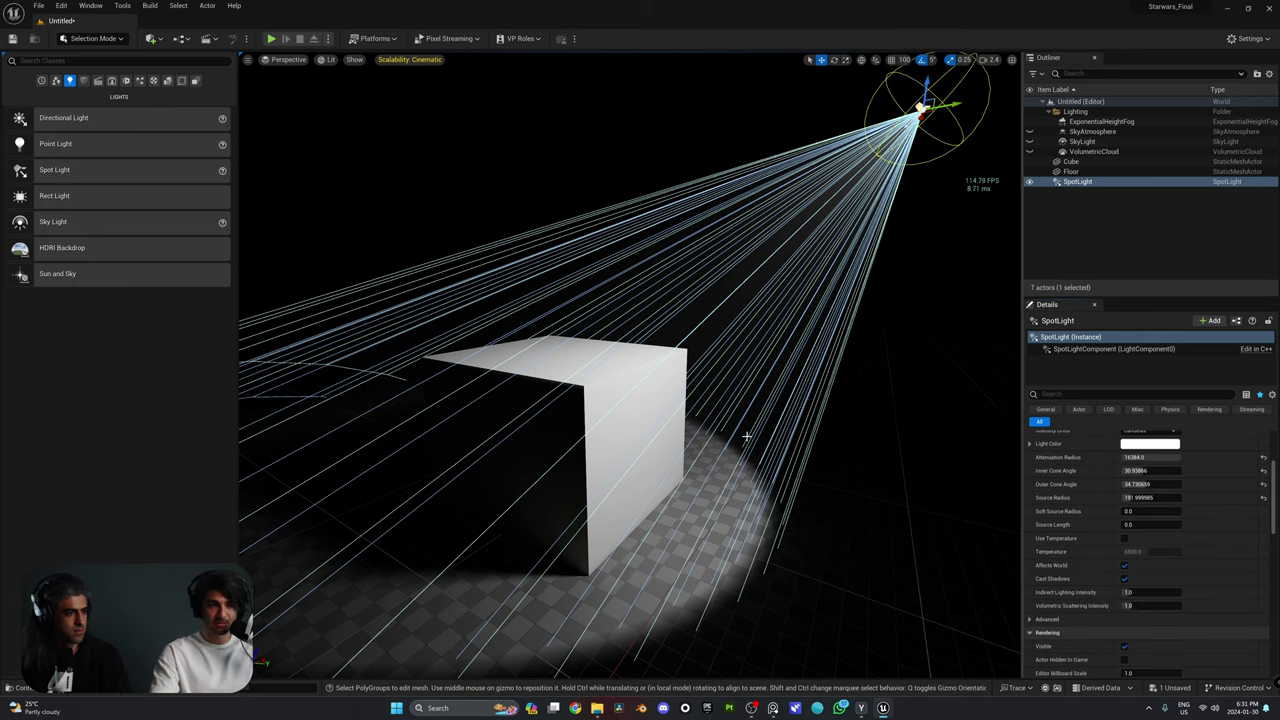
key(q)
right_drag(748, 437, 756, 436)
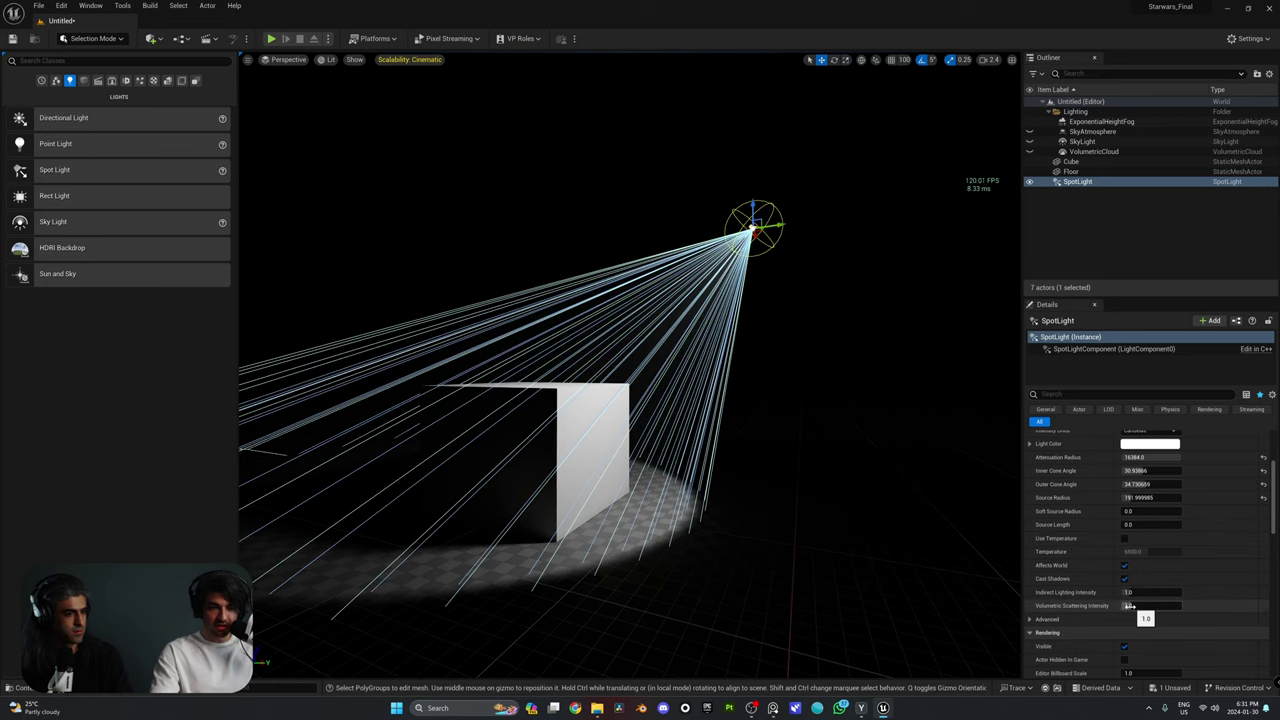
mouse_move(1143, 607)
mouse_down()
mouse_move(1180, 607)
mouse_move(1126, 607)
mouse_up()
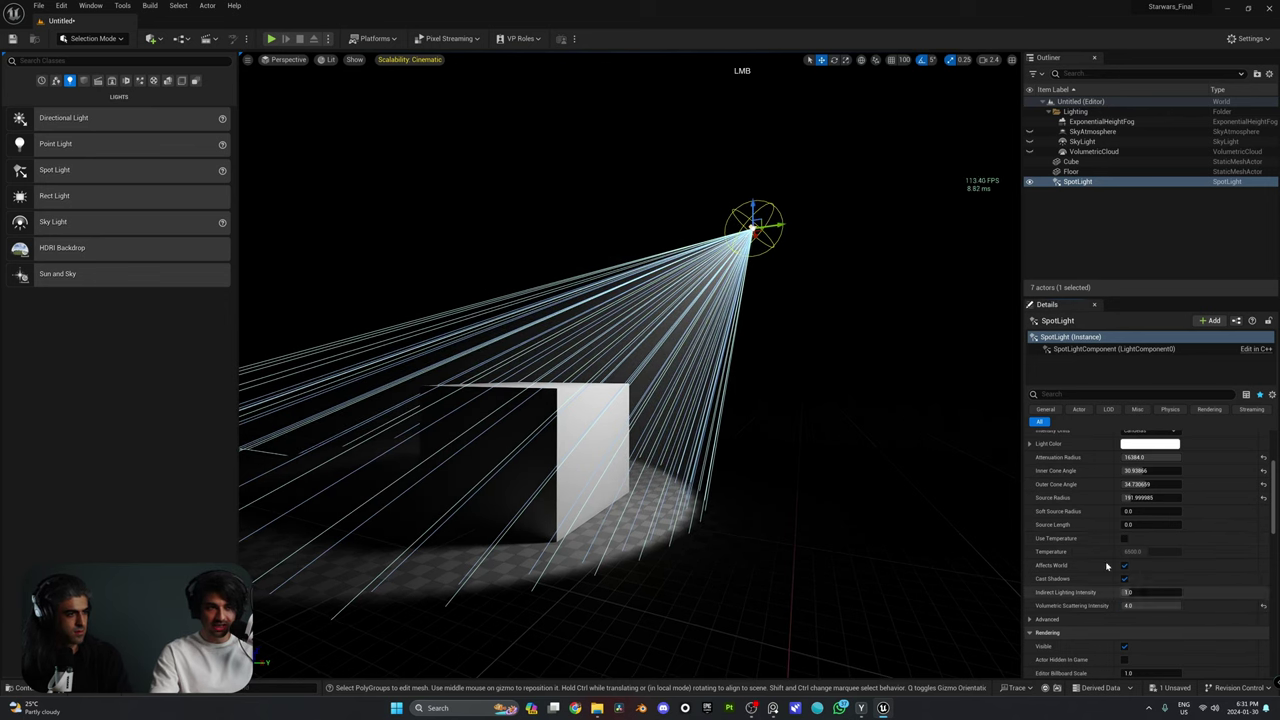
Deselect the spot light and examine its volumetric beam falling on the cube from different viewpoints.
click(849, 234)
key(w)
key(a)
right_drag(697, 248, 743, 243)
key(s)
key(d)
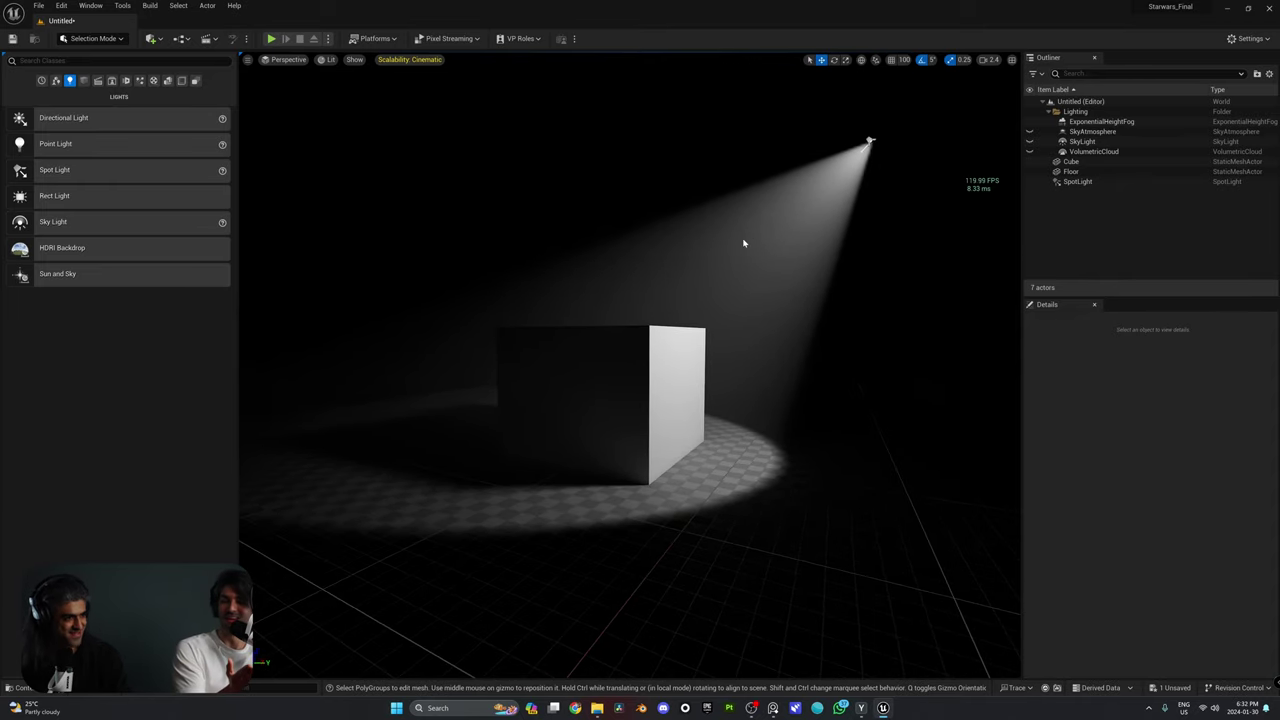
right_drag(743, 243, 743, 243)
Delete the spot light and place a rect light in the level near the cube.
click(692, 290)
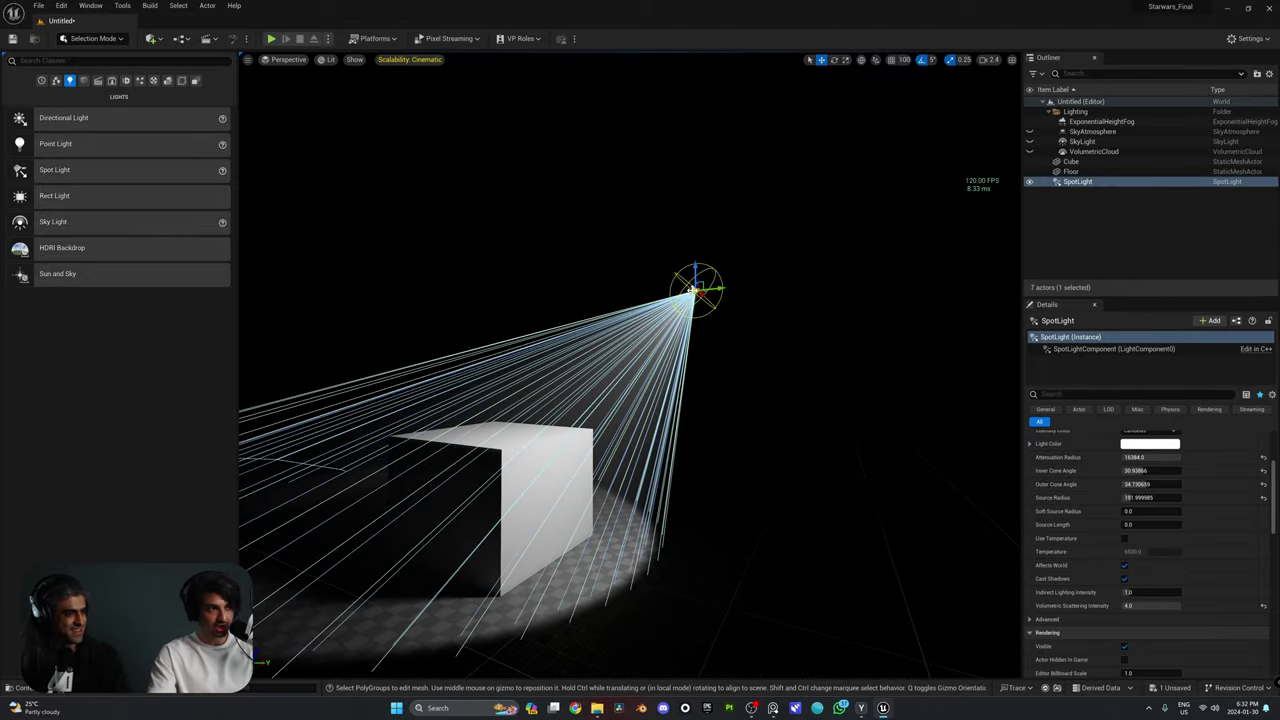
key(Delete)
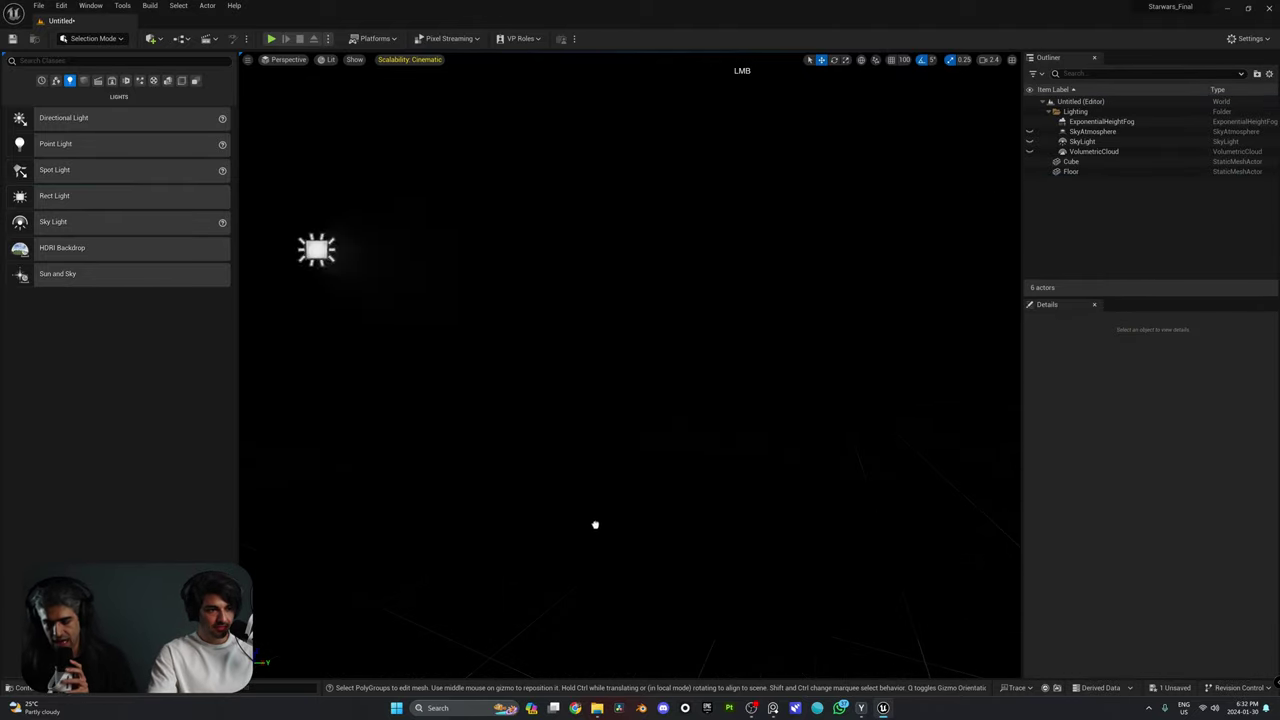
drag(560, 585, 604, 441)
key(w)
mouse_move(604, 441)
right_down()
mouse_move(480, 425)
mouse_move(592, 428)
right_up()
scroll(599, 435, down, 3)
key(d)
key(a)
Rotate the rect light to -90° about Z so it faces the cube, with an intensity of 160 cd.
key(e)
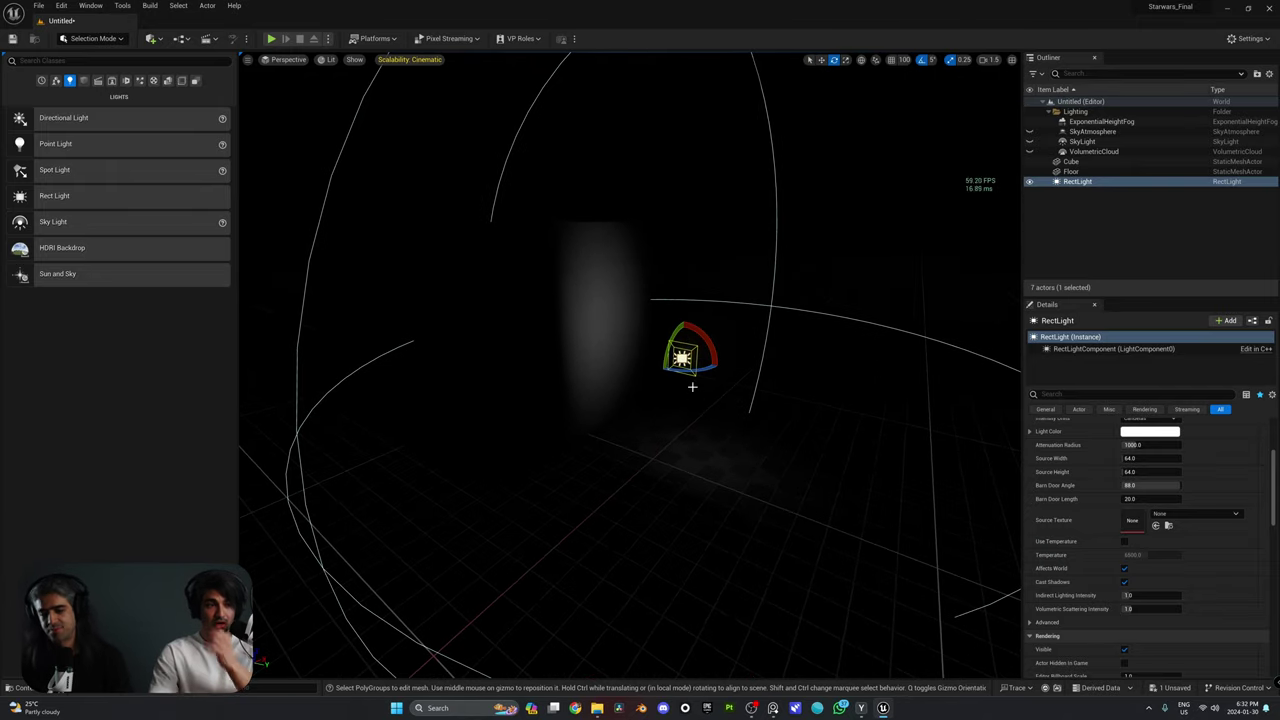
drag(690, 374, 648, 370)
key(a)
key(w)
right_drag(648, 370, 608, 340)
right_drag(286, 352, 250, 352)
key(d)
key(s)
right_drag(865, 331, 865, 331)
key(w)
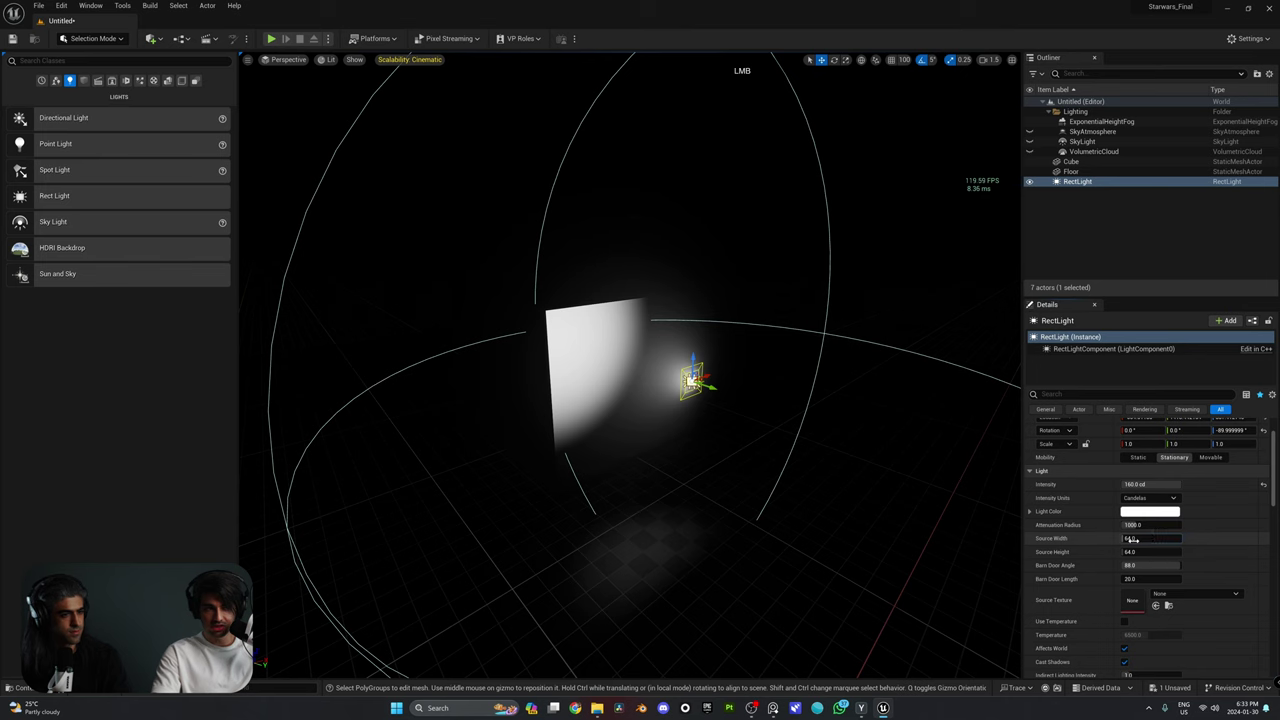
Enlarge the rect light's source to about 725 wide and 867 high.
drag(1131, 539, 1172, 552)
key(a)
key(s)
right_drag(631, 411, 630, 410)
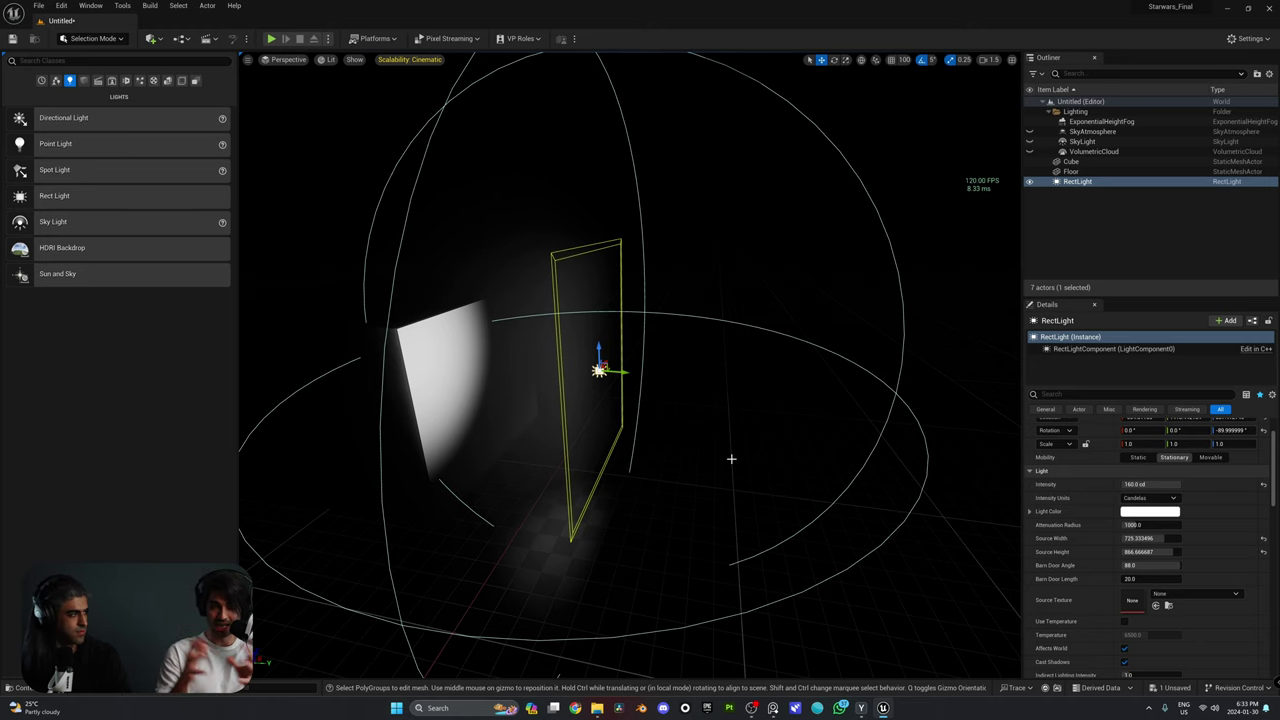
right_drag(668, 409, 668, 409)
key(w)
key(d)
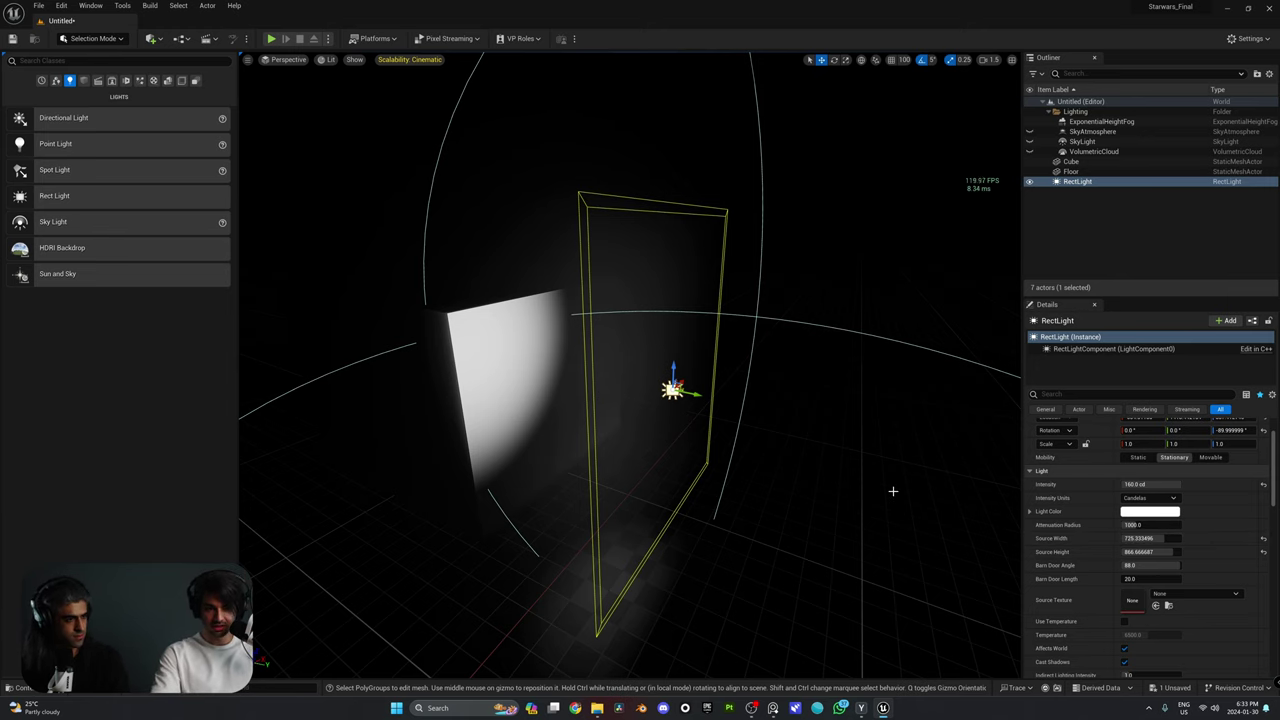
Raise the rect light's attenuation radius to 16384.
right_drag(816, 442, 860, 460)
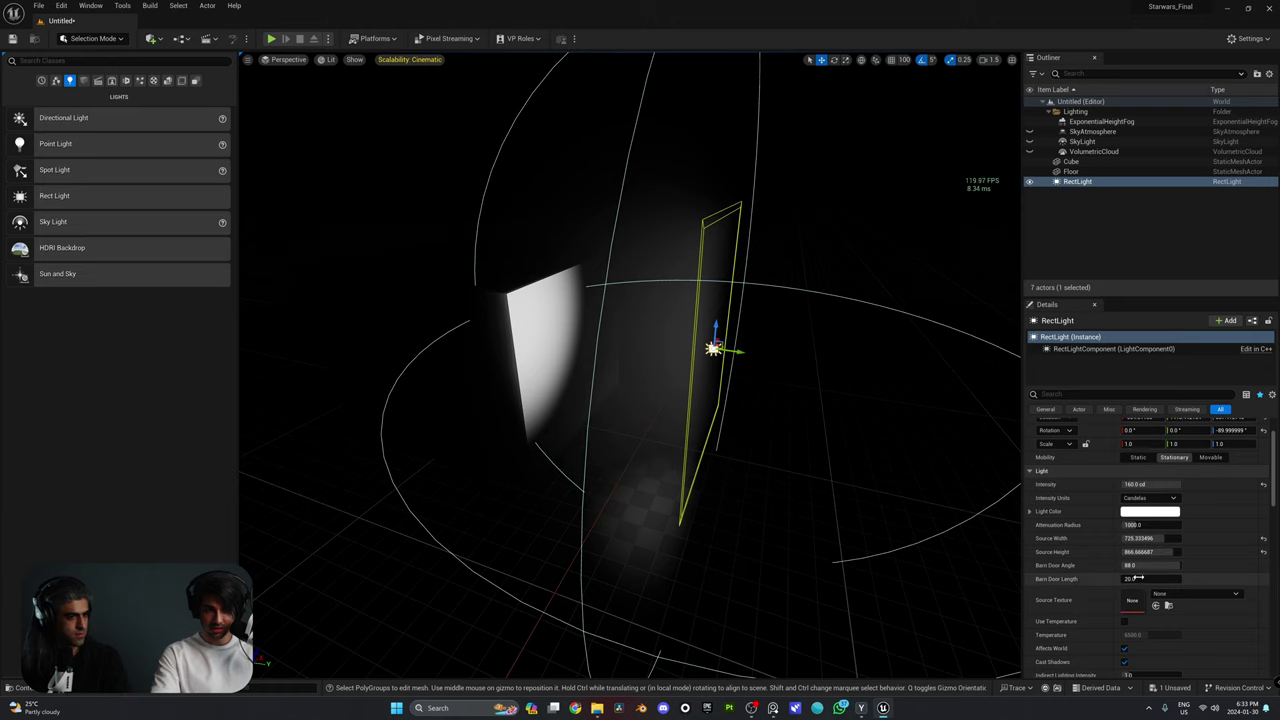
click(1132, 526)
drag(1133, 526, 1180, 526)
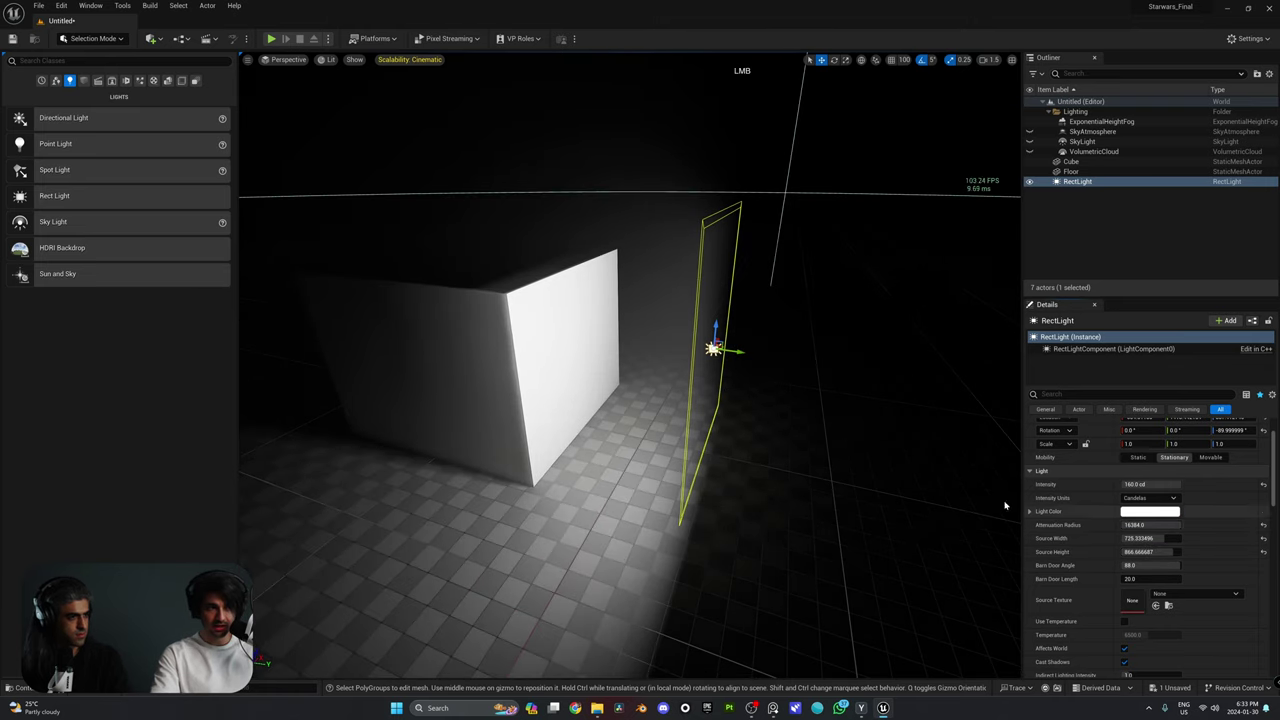
Reduce the rect light's source width to 1 and its source height to about 445.
key(a)
right_drag(900, 470, 850, 470)
key(w)
scroll(617, 463, up, 1)
right_drag(617, 463, 640, 445)
key(s)
key(d)
right_drag(570, 345, 565, 345)
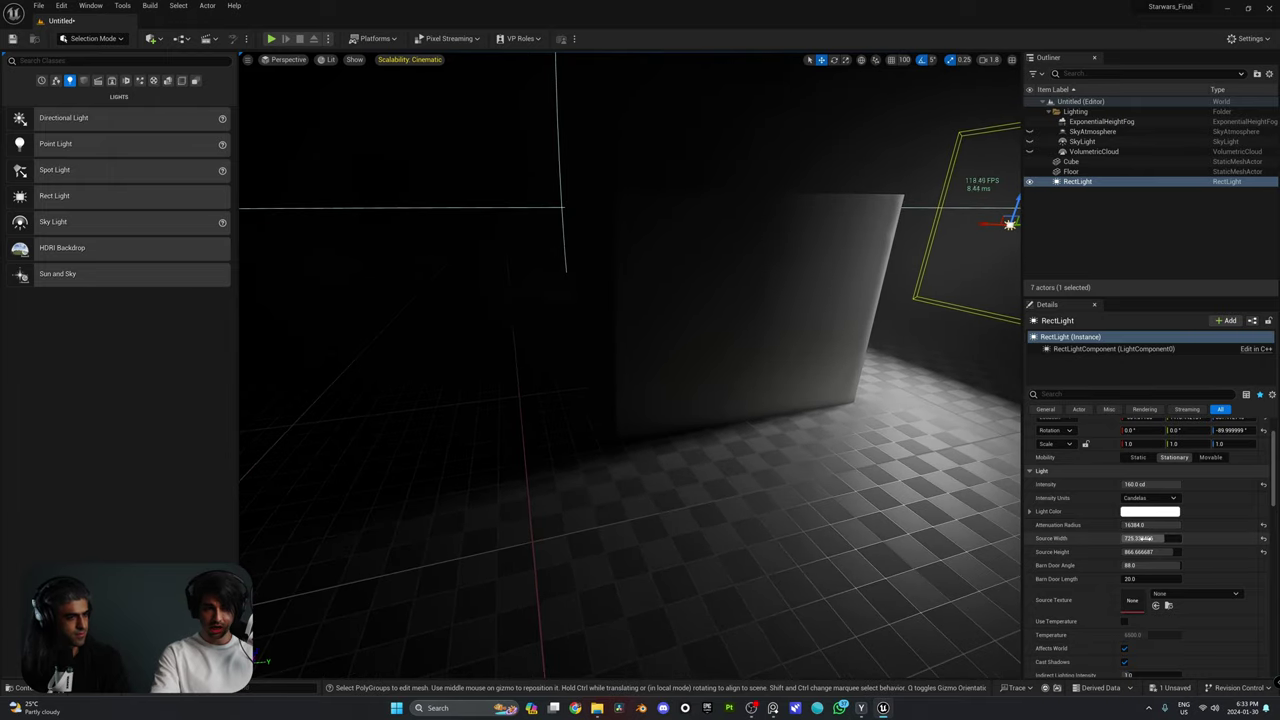
drag(1140, 538, 1060, 538)
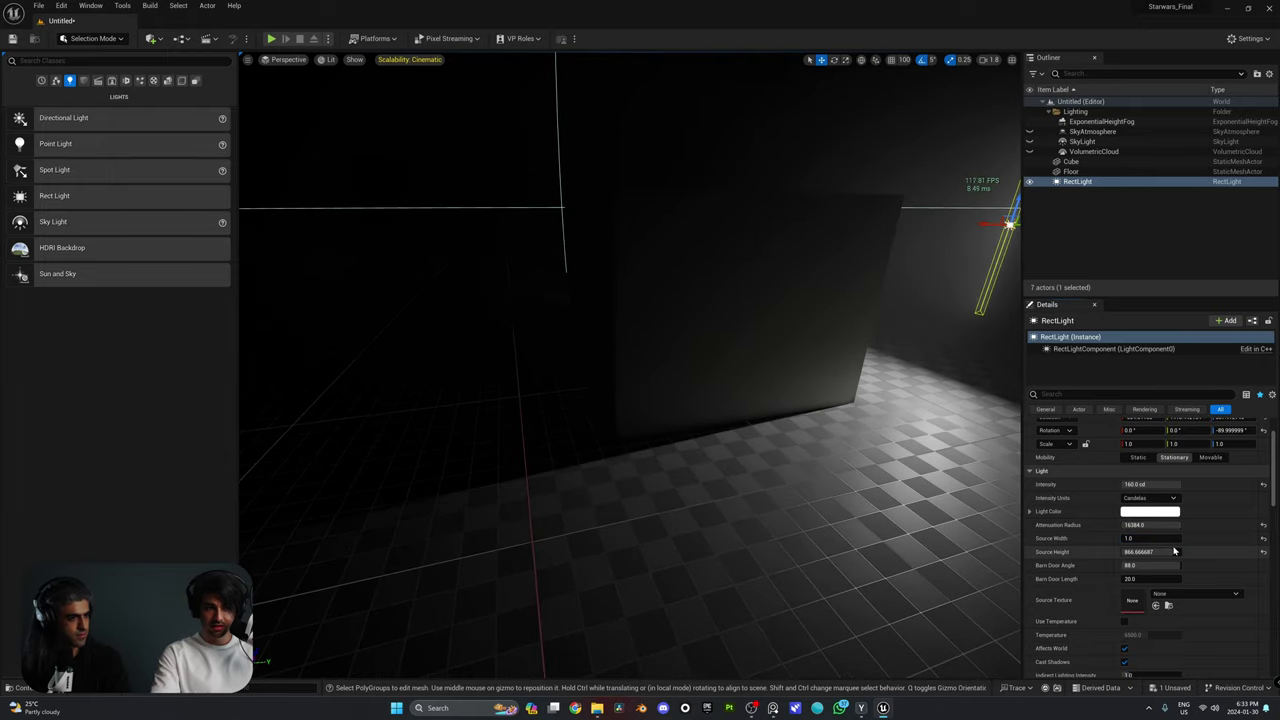
drag(1161, 552, 1136, 552)
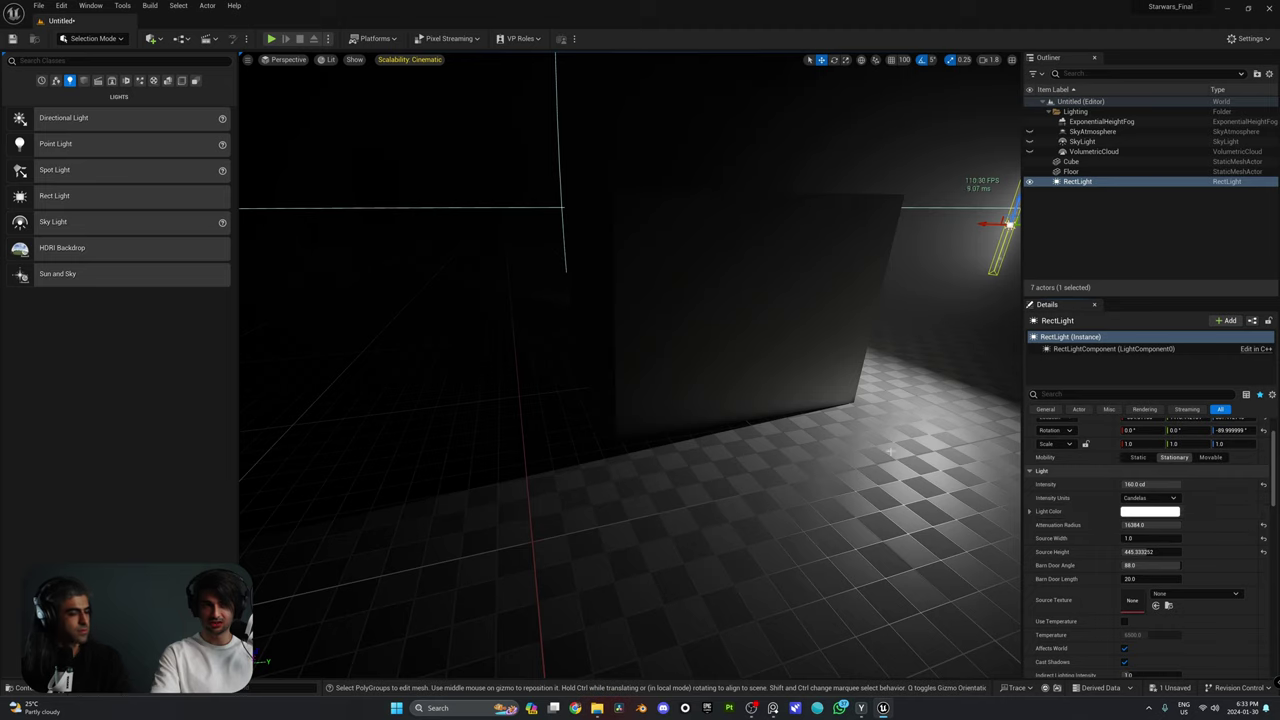
right_drag(868, 441, 900, 436)
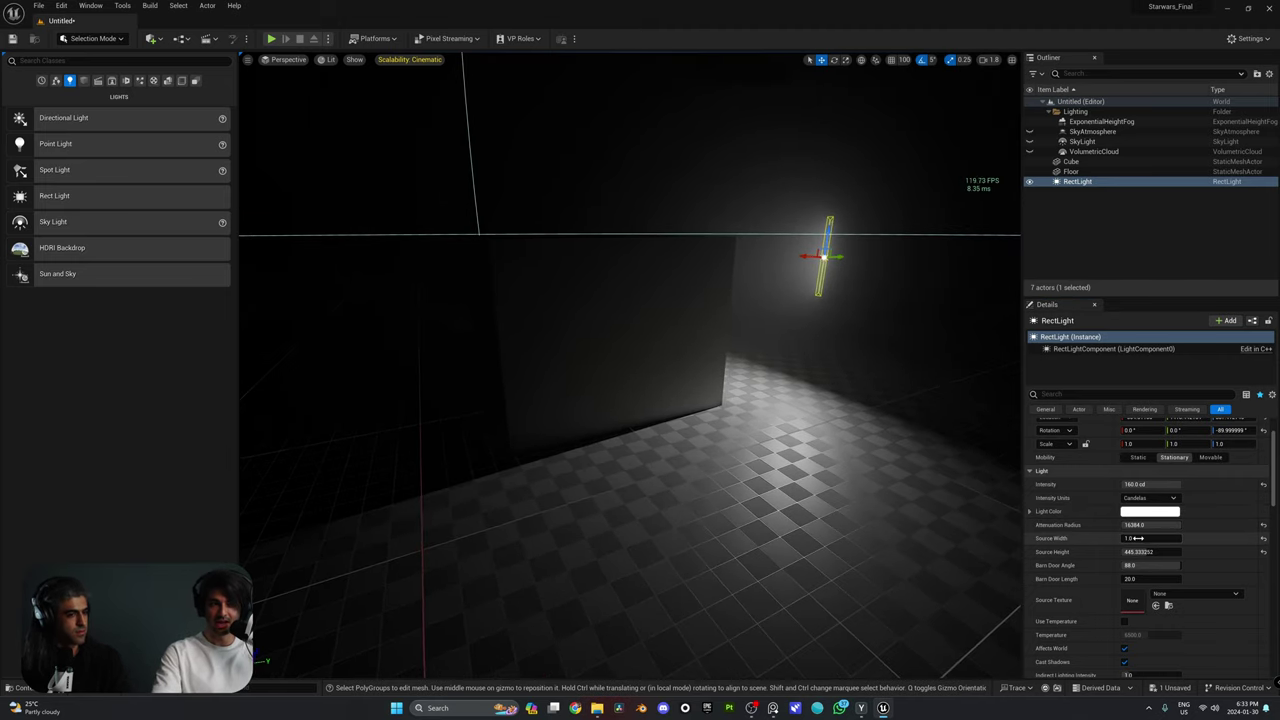
Widen the rect light's source to 1000 and check the light on the cube's side.
drag(1140, 538, 1182, 538)
key(d)
key(s)
mouse_move(880, 450)
right_down()
mouse_move(915, 436)
mouse_move(870, 424)
mouse_move(862, 442)
right_up()
key(a)
right_drag(797, 313, 797, 313)
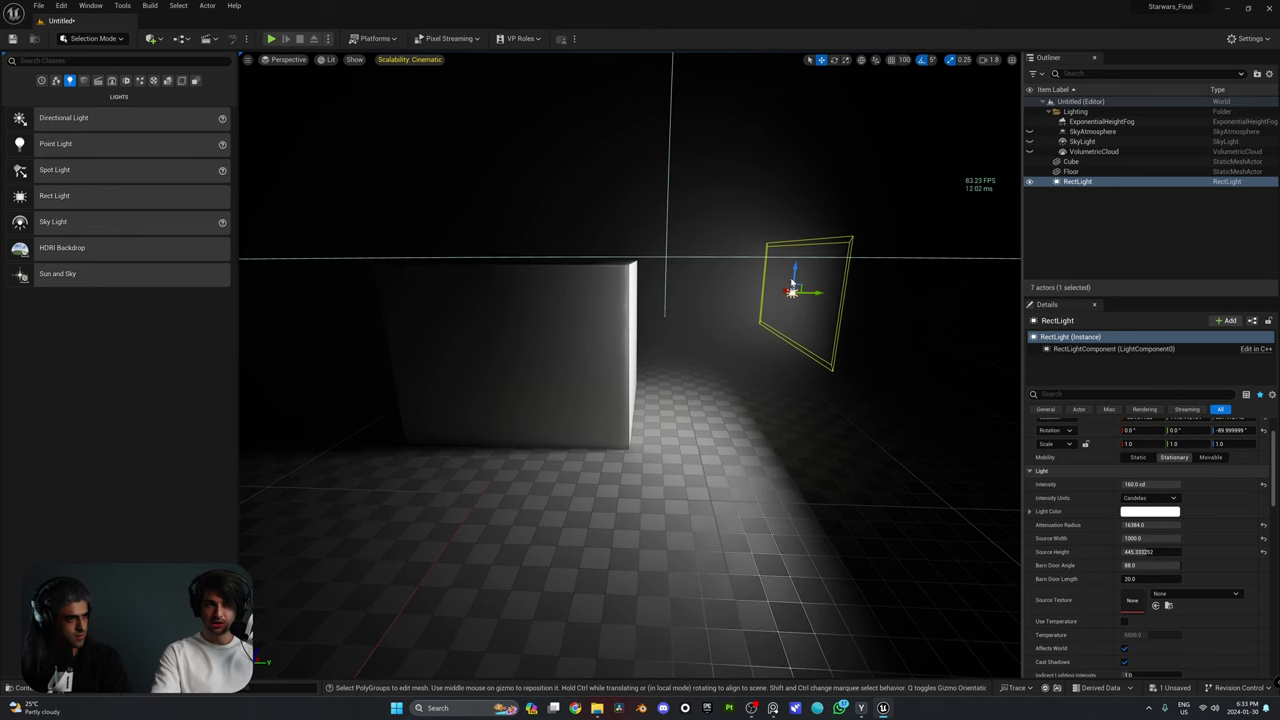
Move the rect light straight up so it sits higher beside the cube.
drag(794, 278, 800, 232)
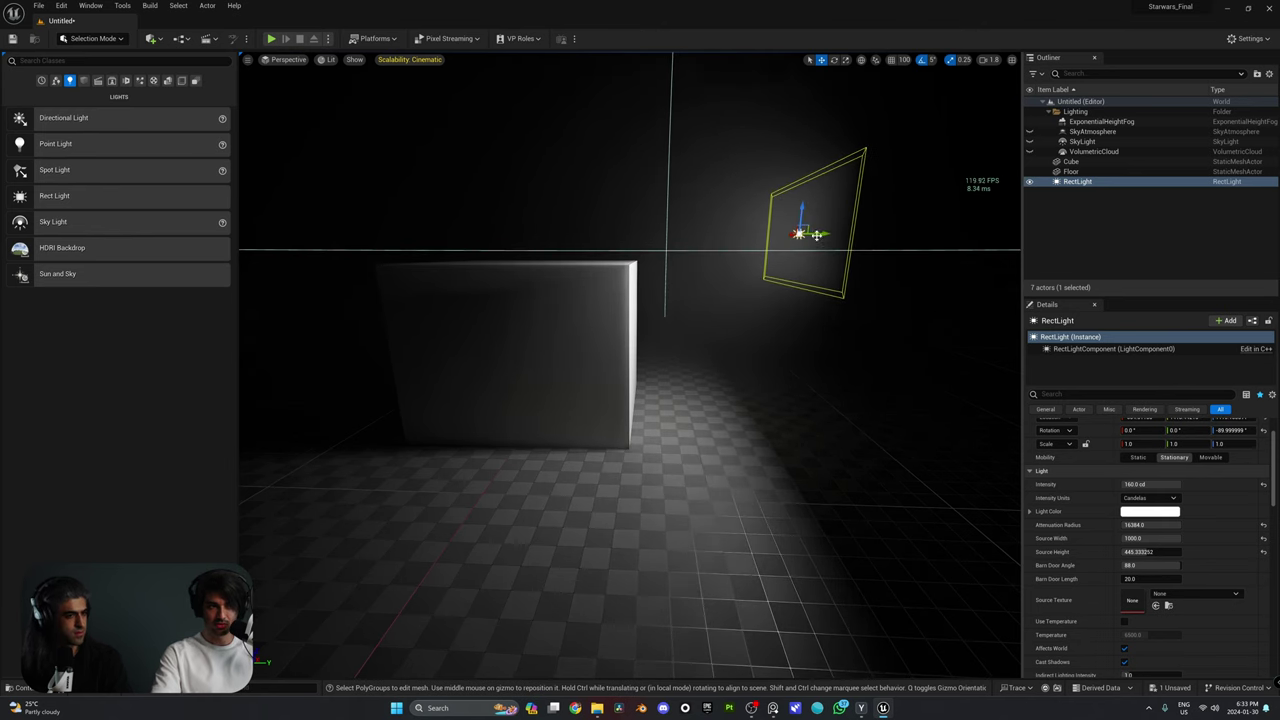
key(d)
right_drag(832, 257, 836, 257)
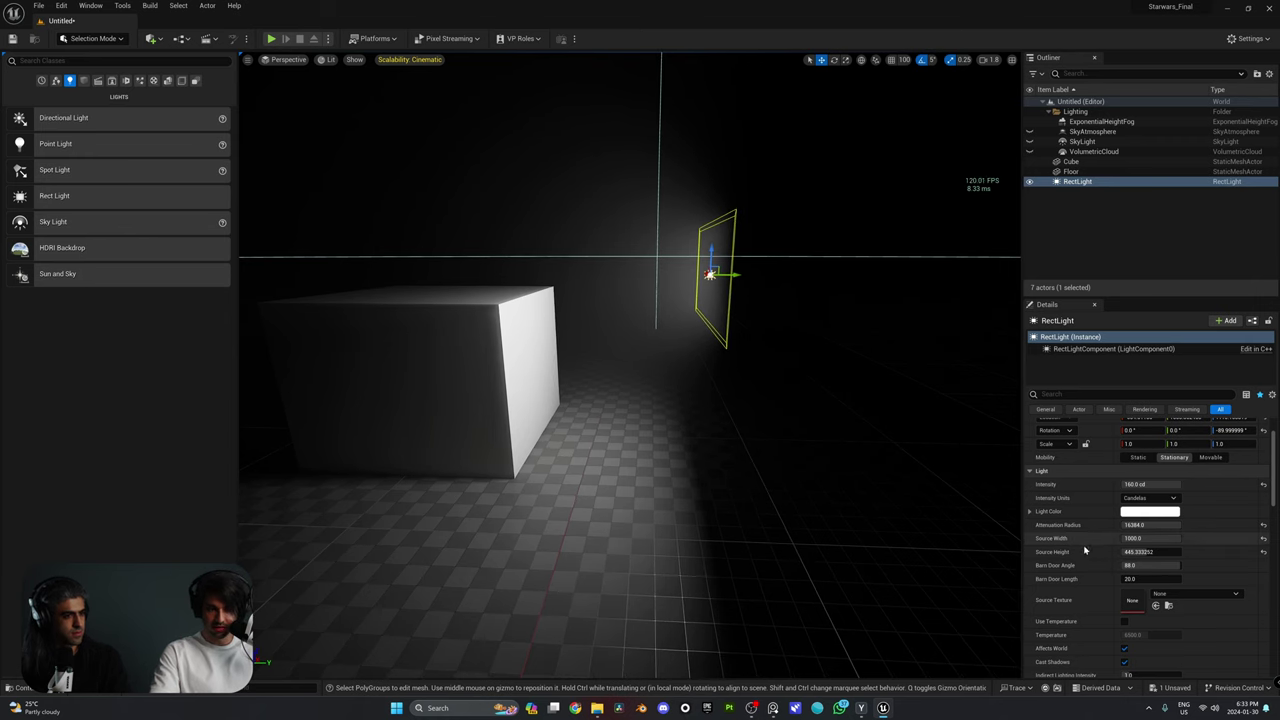
Set the rect light's barn door angle to about 24° and its barn door length to about 523.
key(w)
key(d)
right_drag(840, 380, 880, 340)
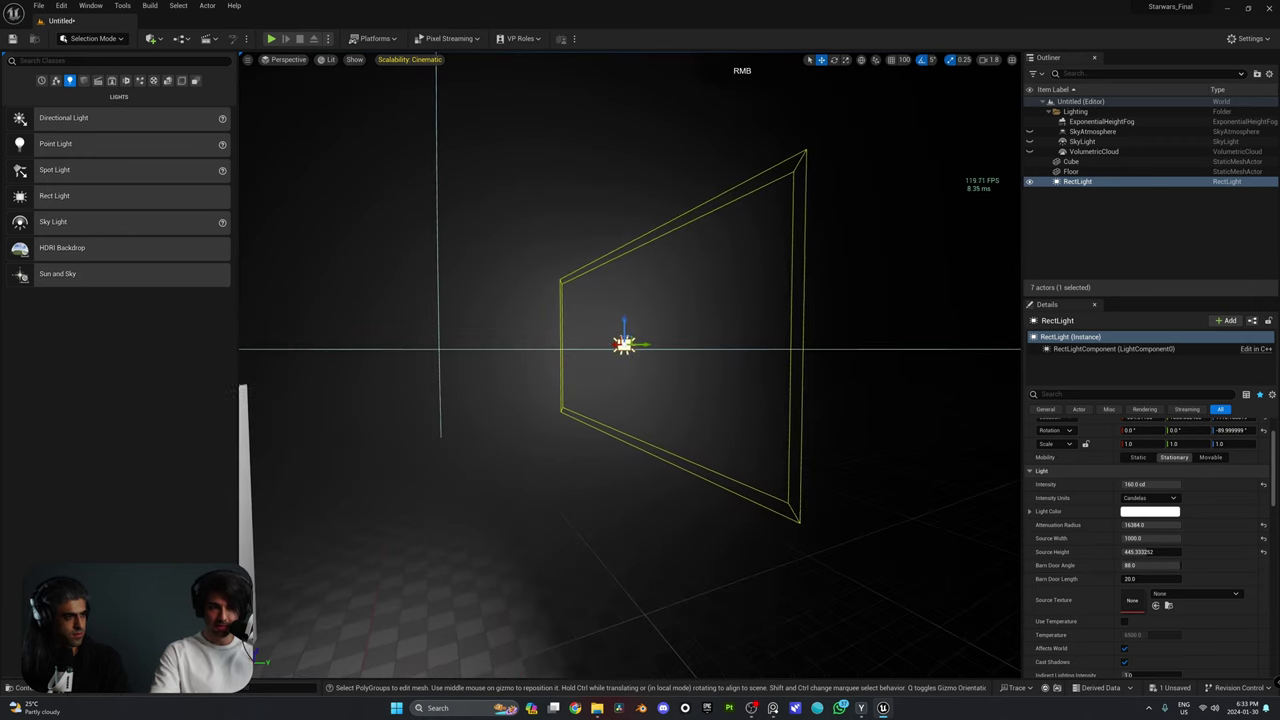
right_drag(651, 297, 645, 297)
key(s)
key(w)
key(d)
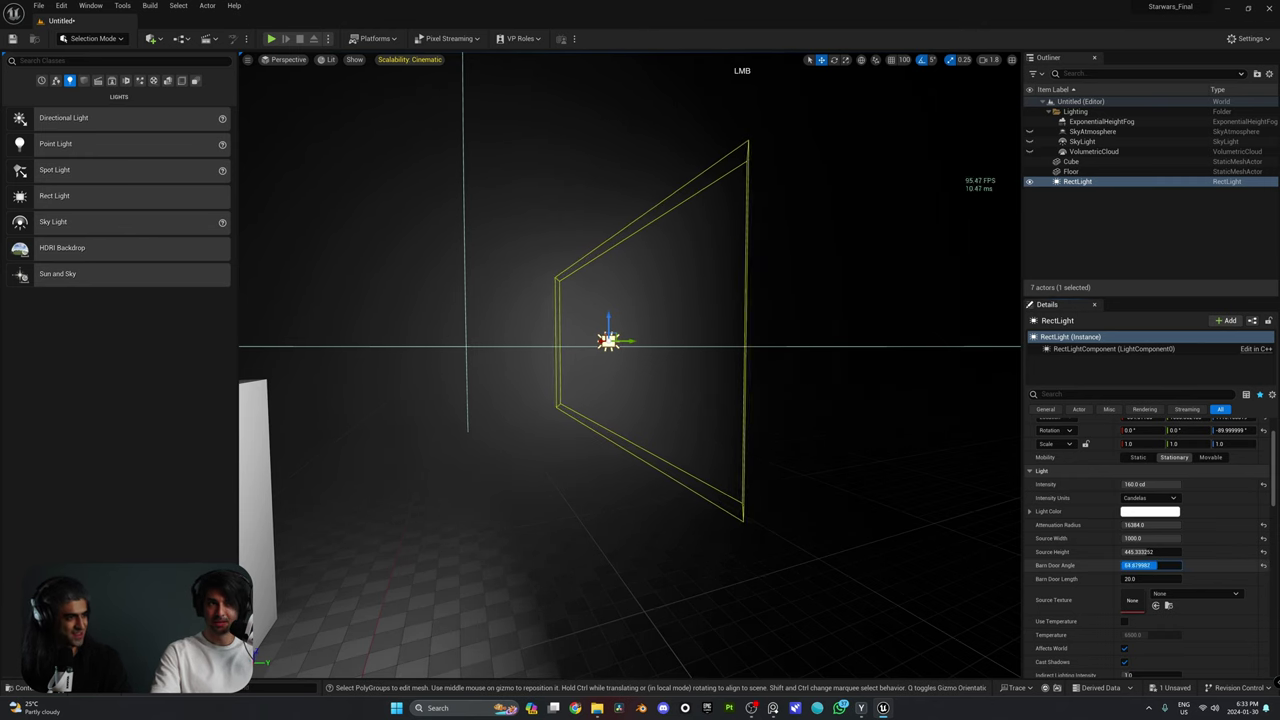
drag(1150, 566, 1172, 579)
Tilt the rect light down 20° about Y and check how its barn doors shape the light around the cube.
key(s)
key(a)
right_drag(700, 310, 690, 325)
key(e)
drag(651, 307, 672, 296)
key(d)
right_drag(672, 300, 660, 324)
key(w)
key(s)
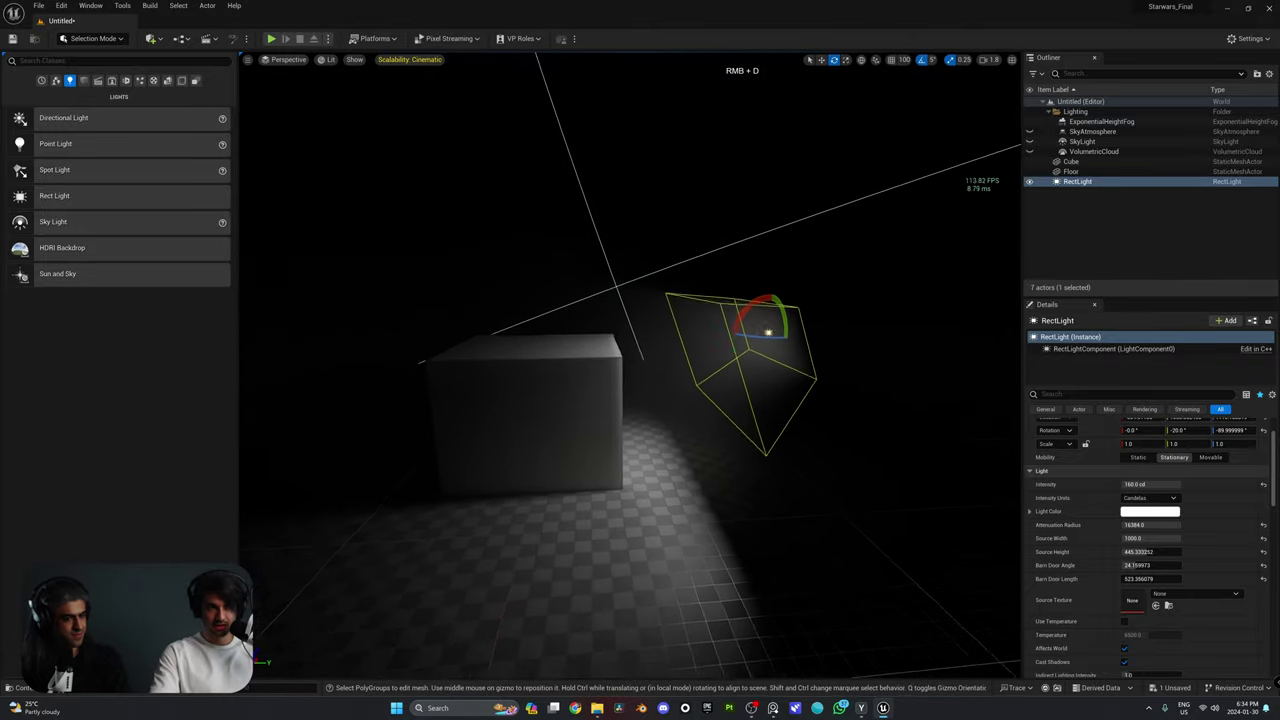
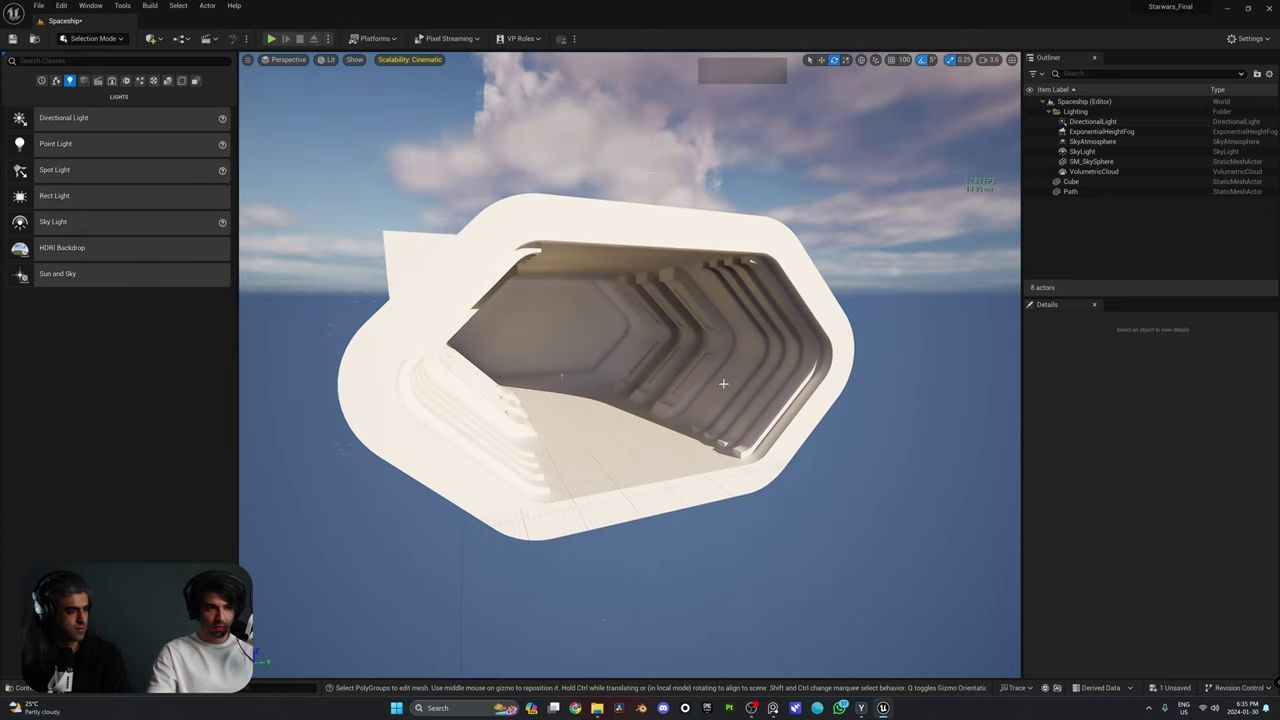
Show the placeable basic shapes and view the spaceship interior looking out through its opening.
key(w)
right_drag(408, 97, 408, 97)
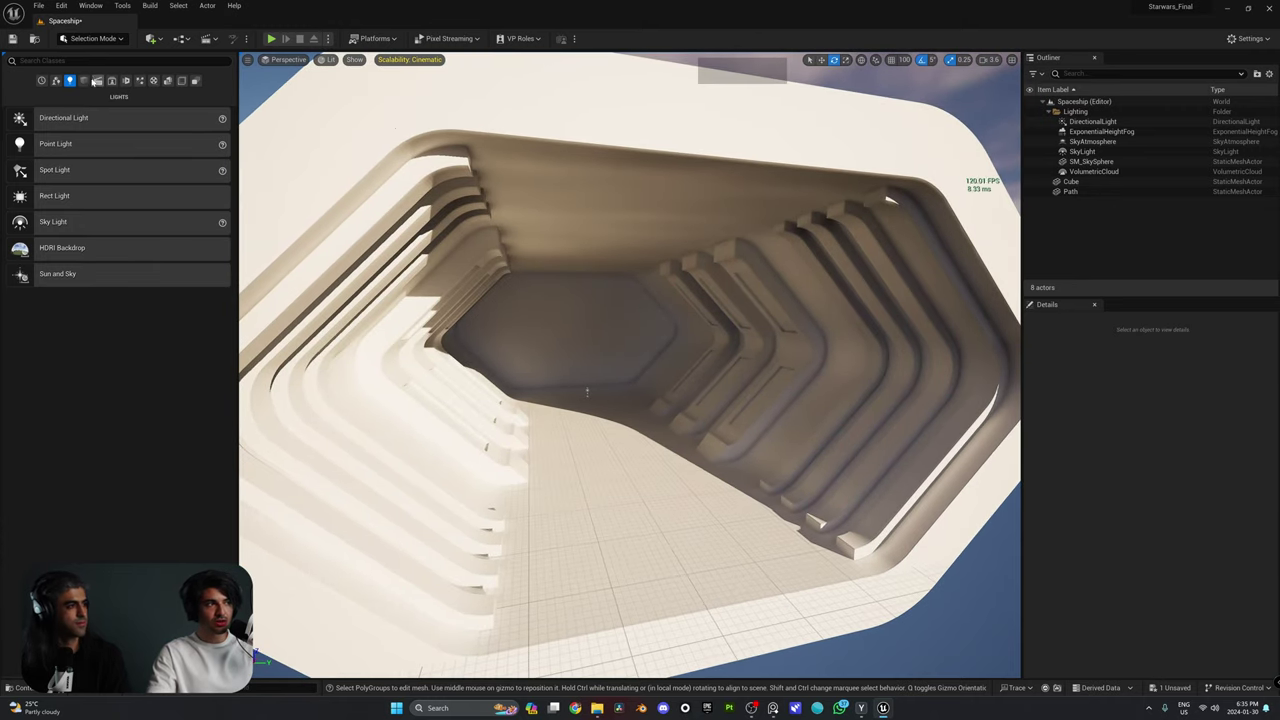
click(83, 81)
key(a)
key(s)
right_drag(630, 365, 630, 365)
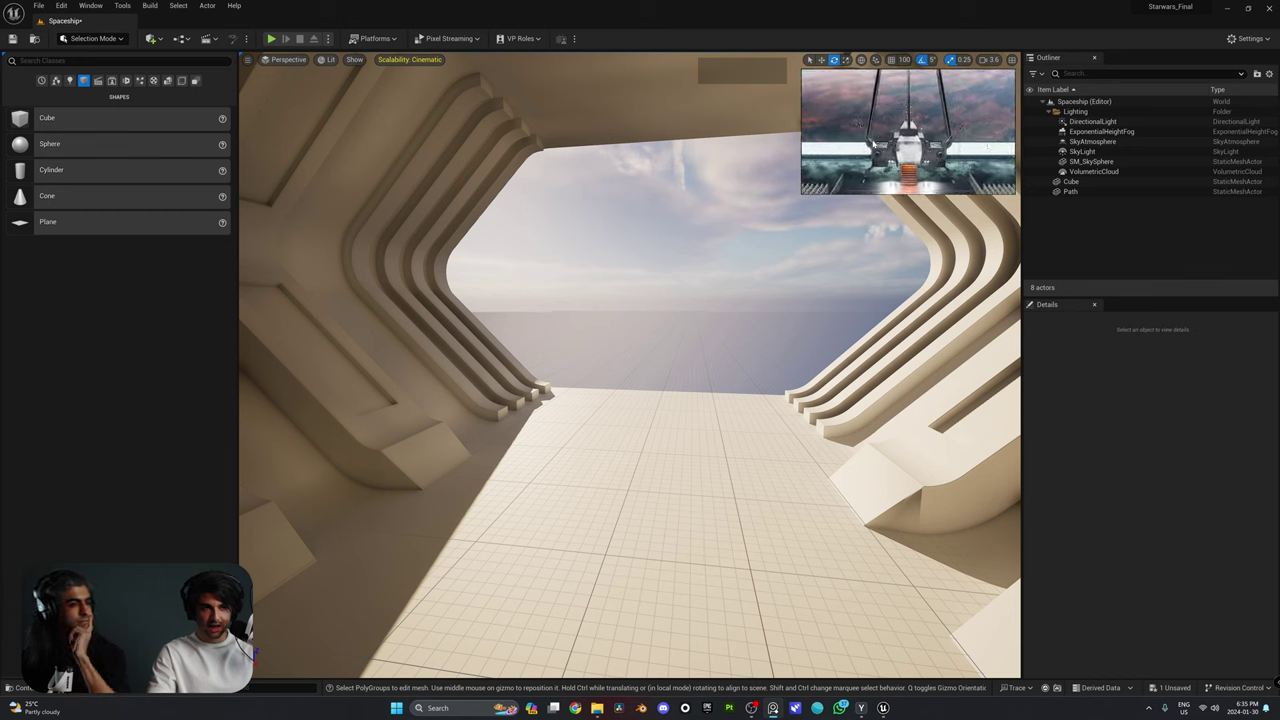
Examine the hangar reference image up close and as a whole.
scroll(932, 149, down, 4)
scroll(854, 134, up, 4)
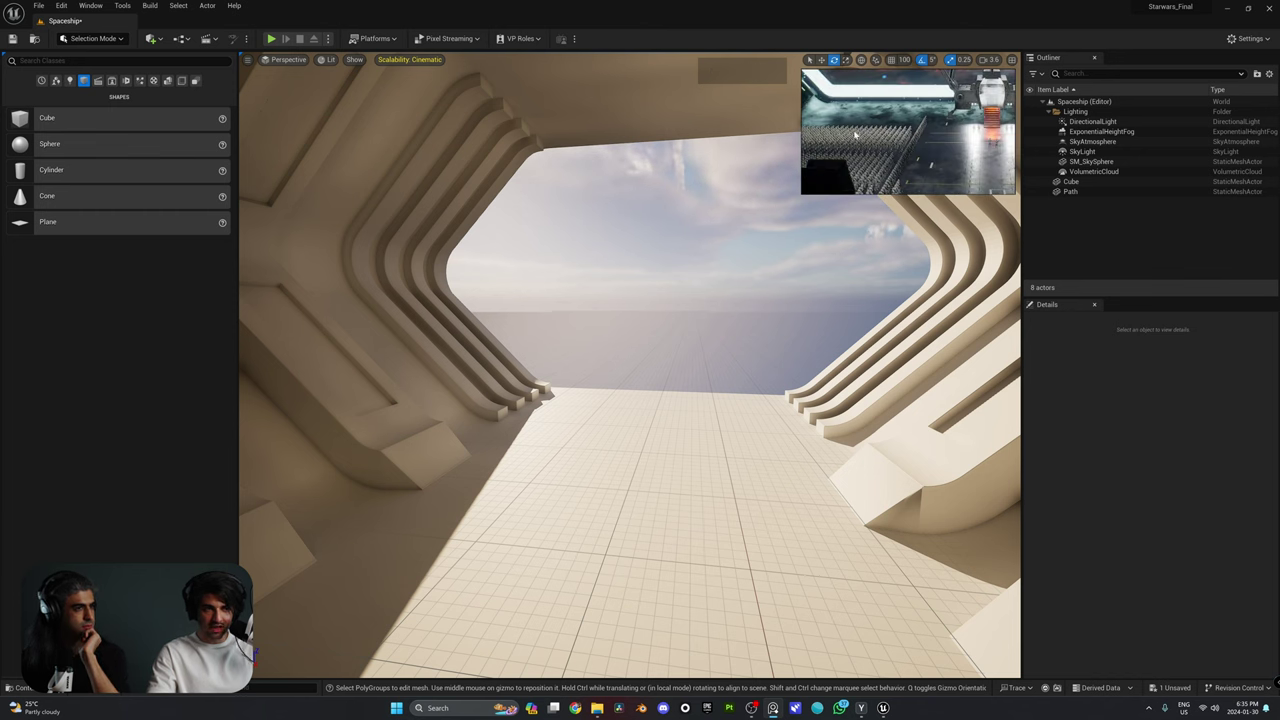
scroll(850, 134, down, 3)
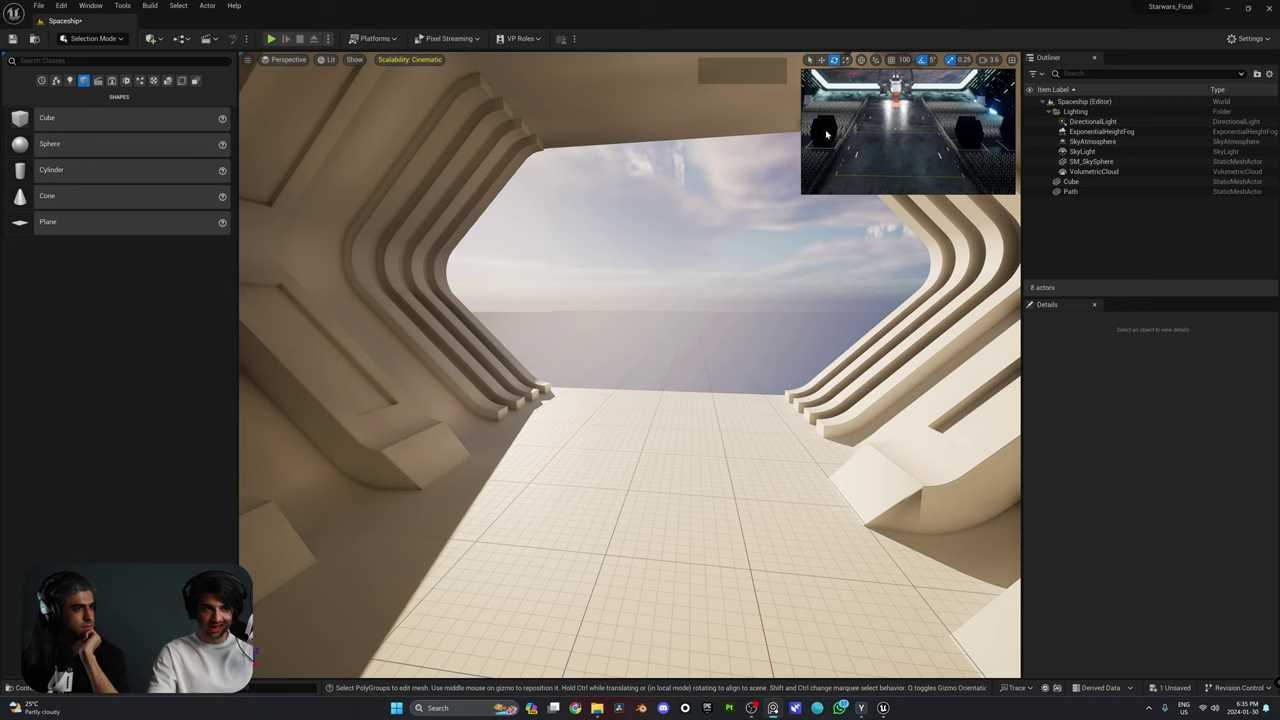
Study the floor and the dark objects along the sides of the hangar reference image.
scroll(826, 133, up, 2)
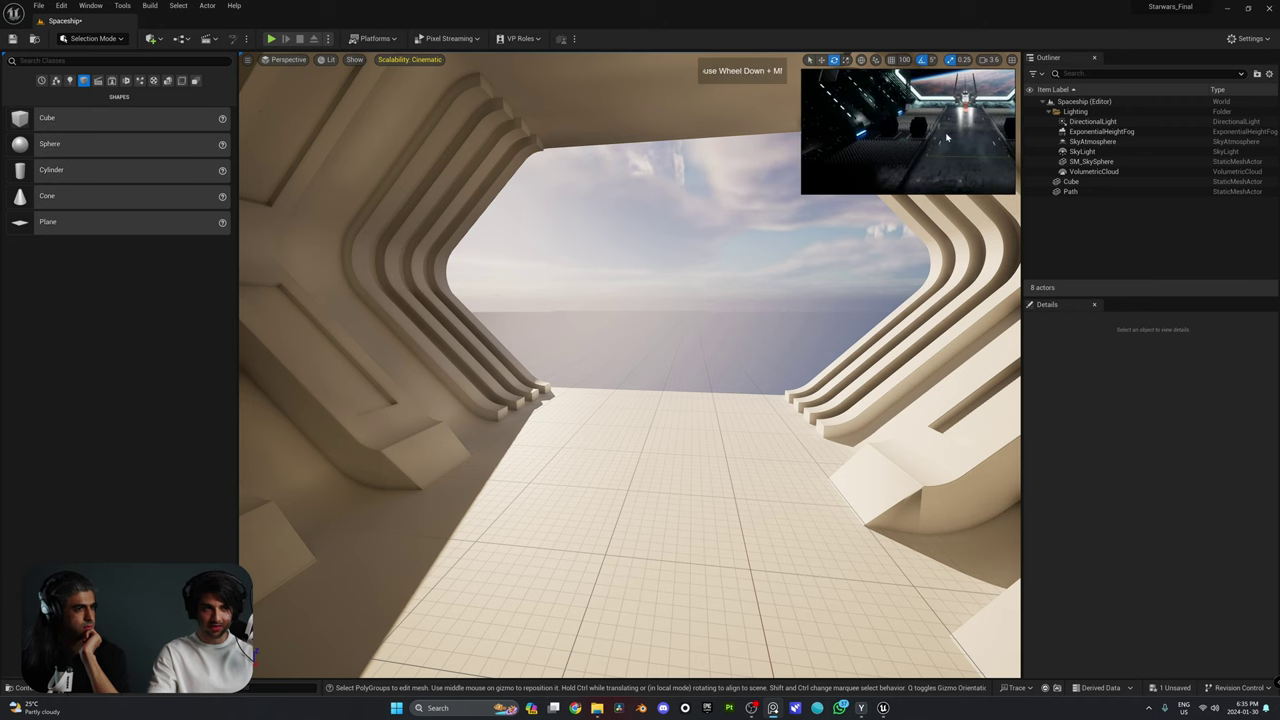
scroll(975, 160, down, 4)
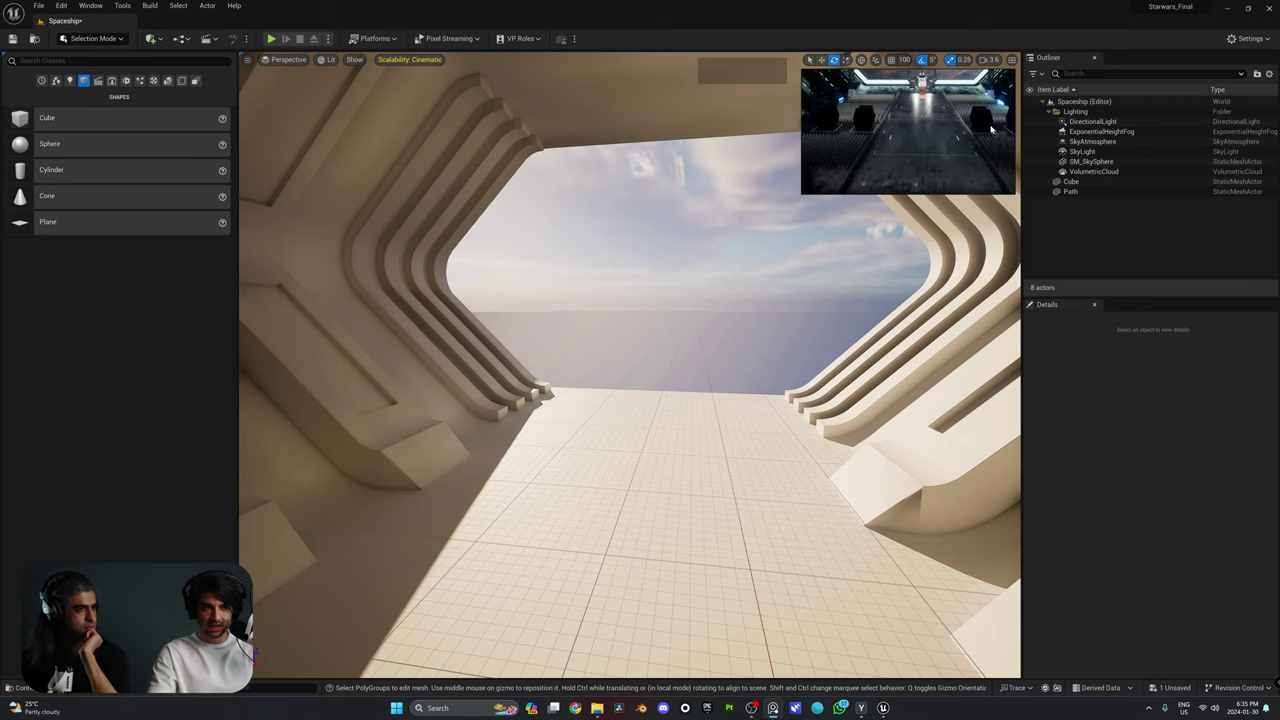
scroll(903, 122, down, 2)
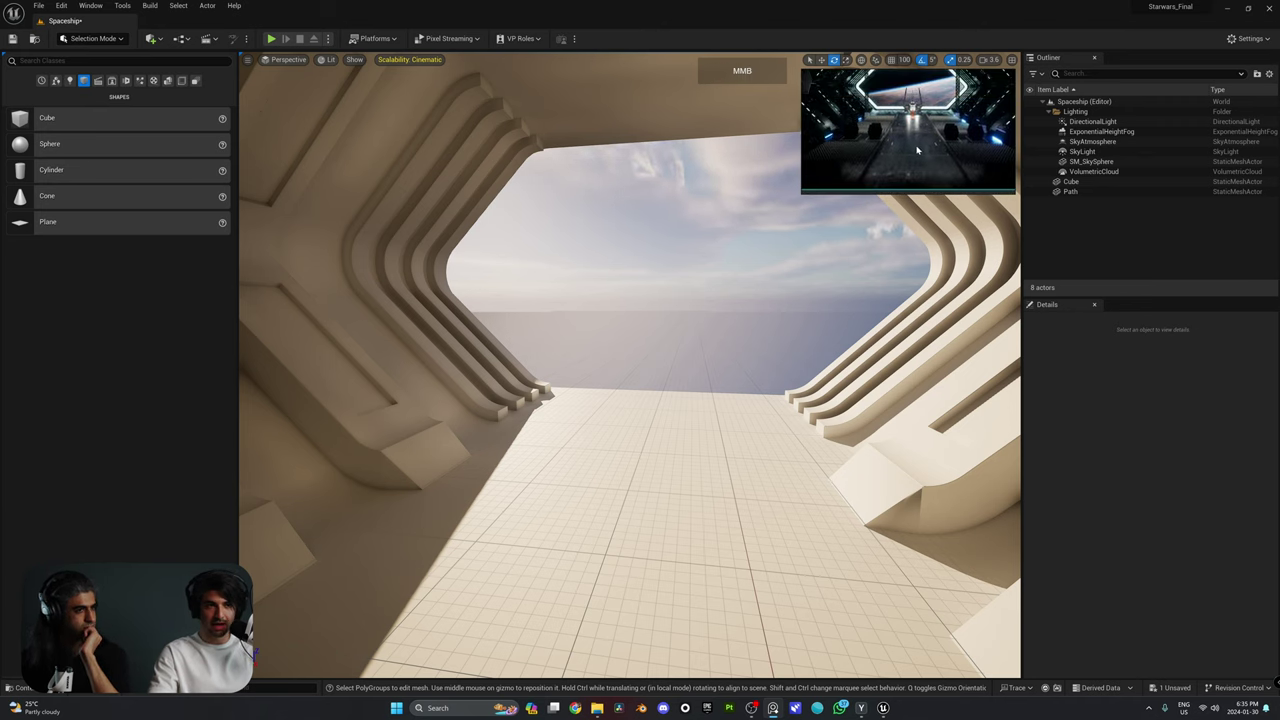
middle_click(918, 130)
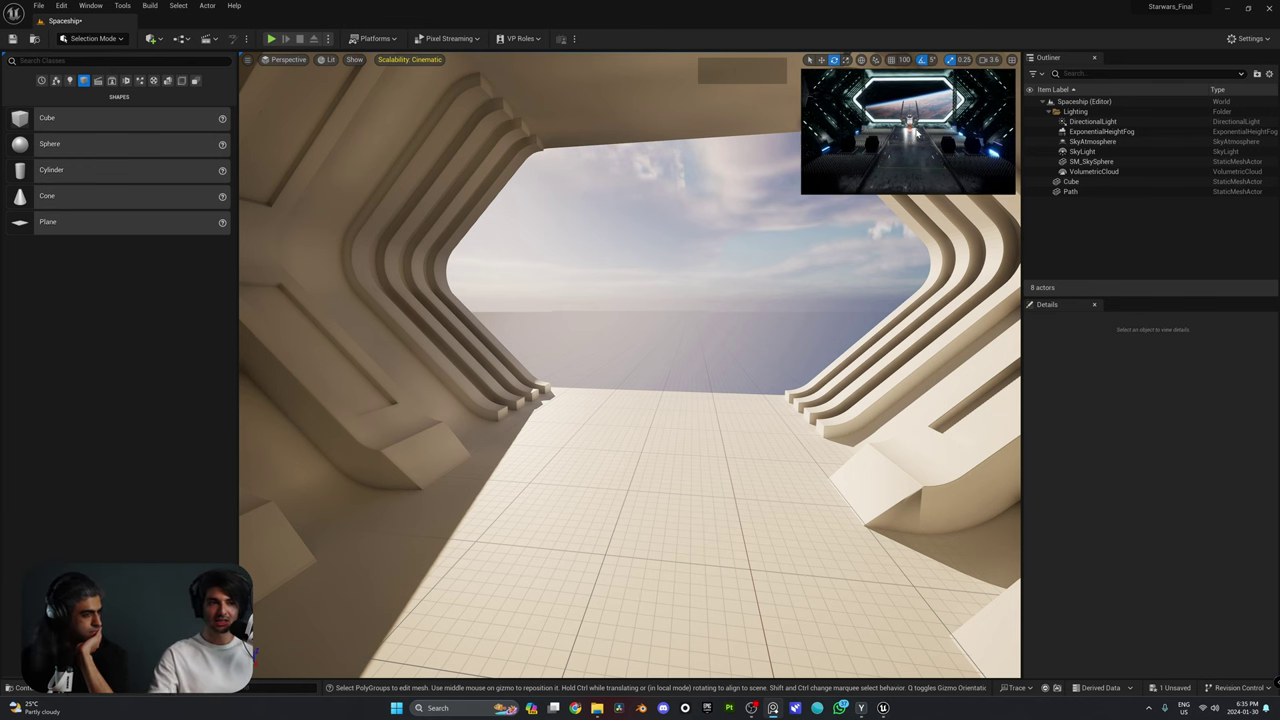
Place a new cube in the middle of the hangar floor near the opening.
click(567, 225)
mouse_move(567, 225)
right_down()
mouse_move(567, 250)
mouse_move(555, 235)
right_up()
right_drag(695, 188, 684, 206)
key(w)
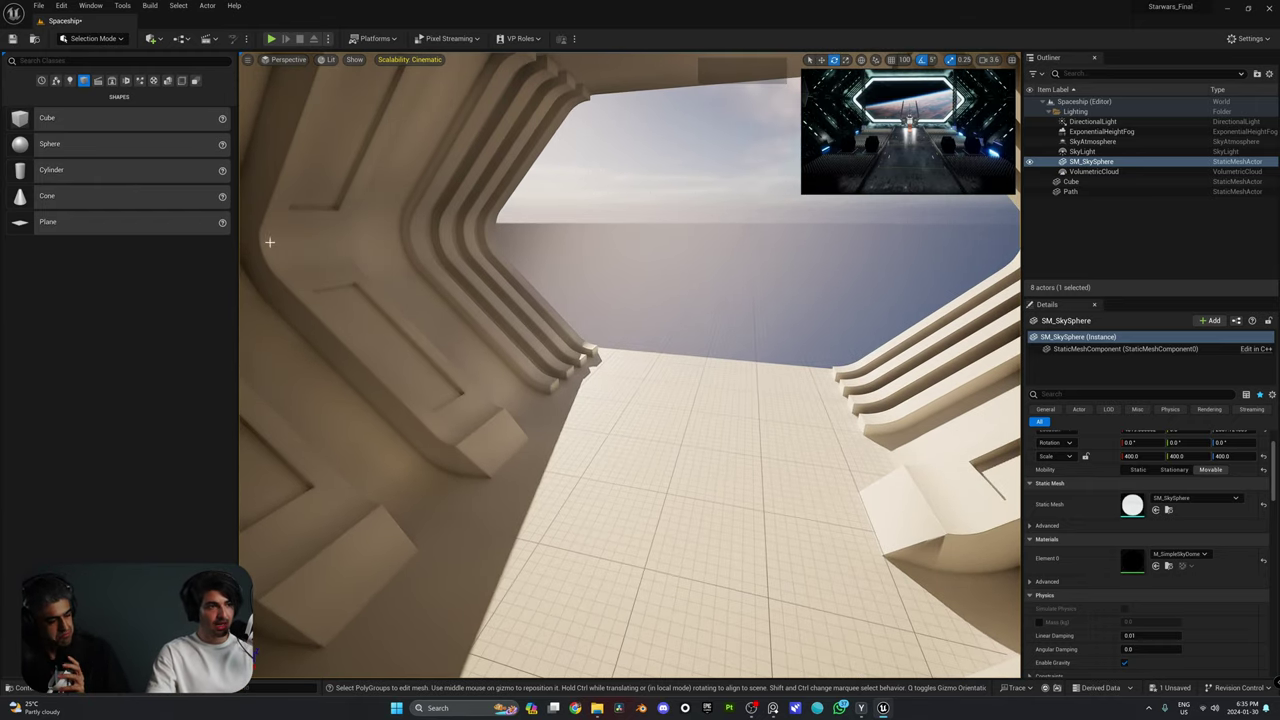
key(w)
right_drag(569, 189, 585, 196)
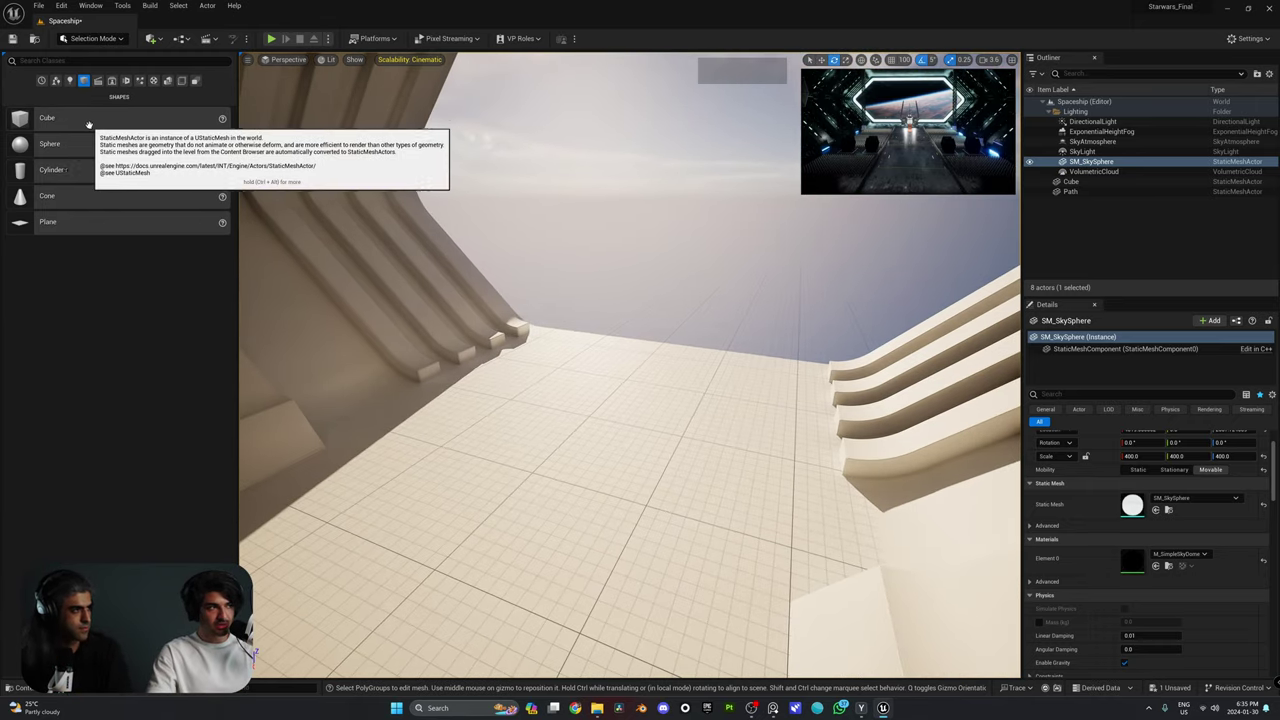
drag(89, 124, 631, 373)
key(w)
right_drag(631, 373, 677, 371)
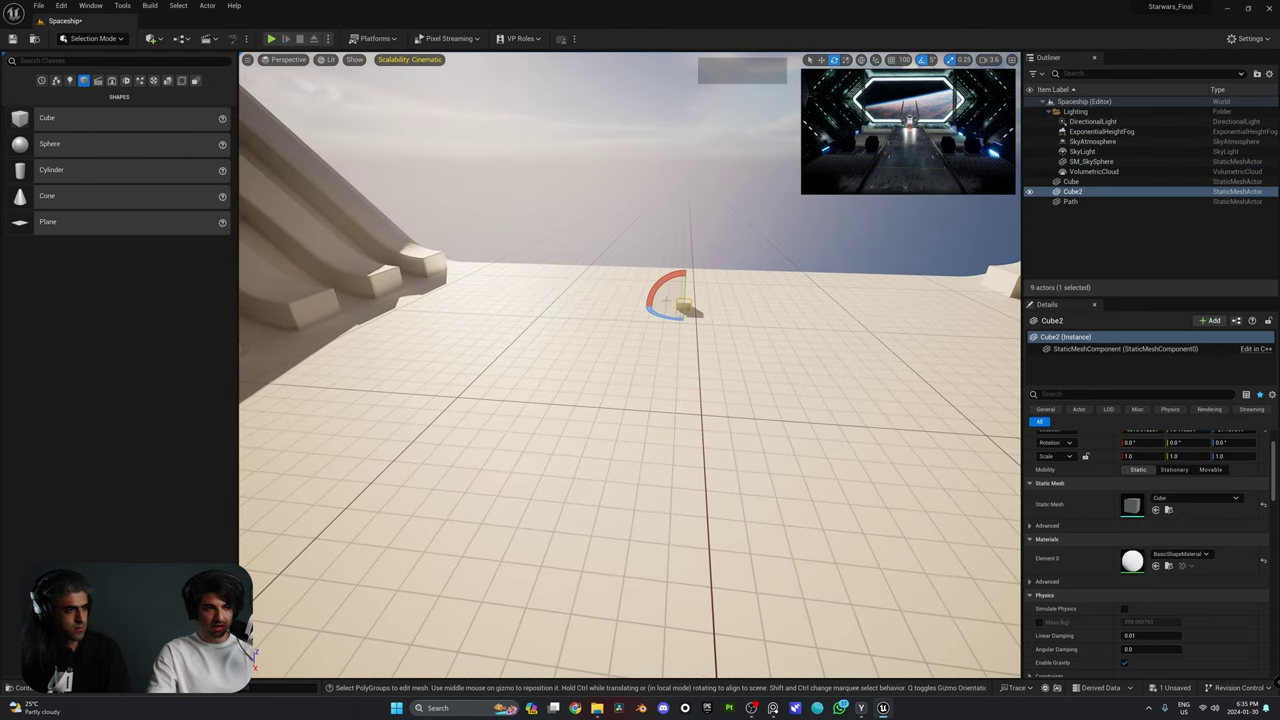
key(s)
right_drag(695, 324, 720, 366)
Widen and lengthen the new cube into a flat slab with a scale of 16.5 × 13.75 × 1.0.
key(r)
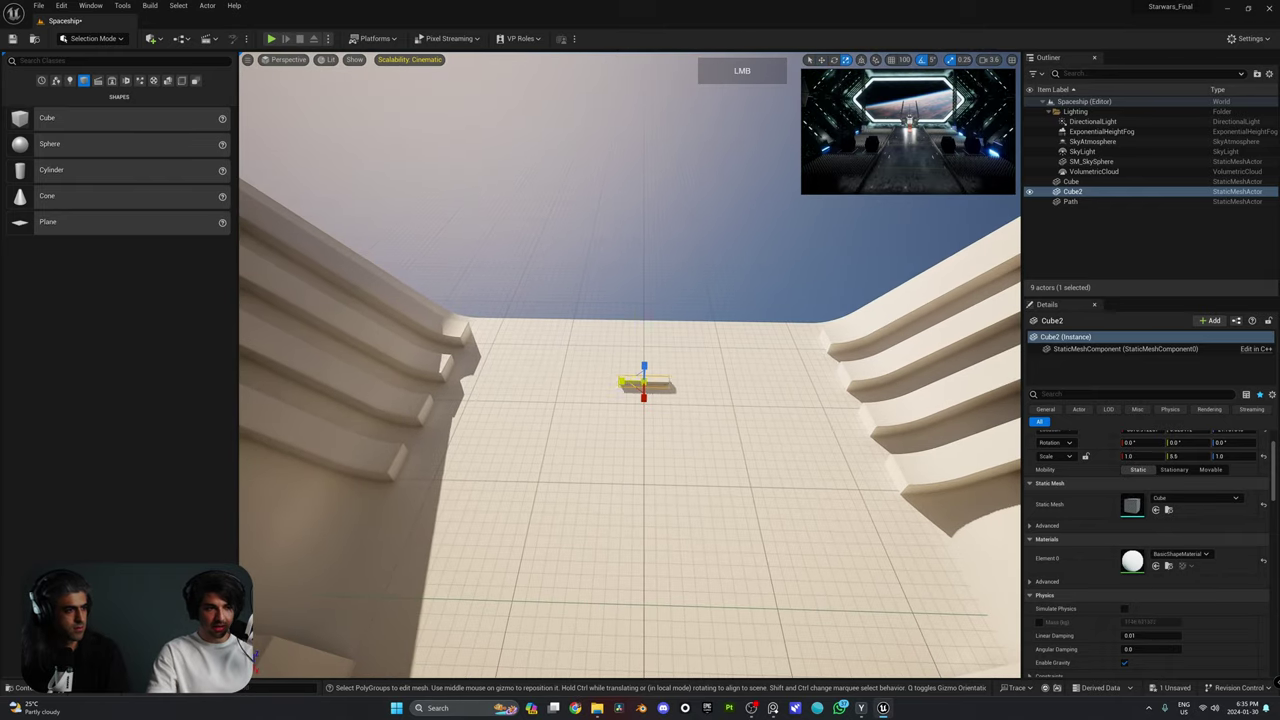
drag(643, 399, 643, 455)
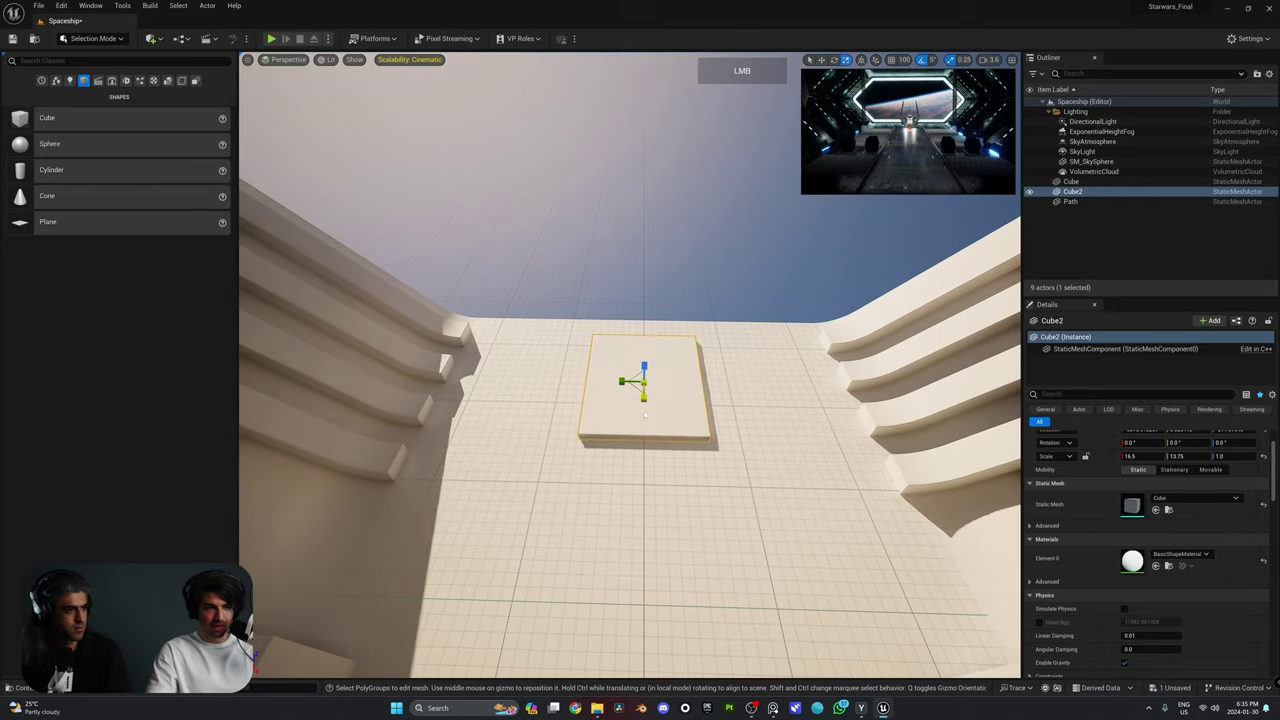
key(d)
key(q)
right_drag(643, 400, 600, 350)
key(s)
Increase the slab's height to form a tall block standing near the hangar opening.
key(w)
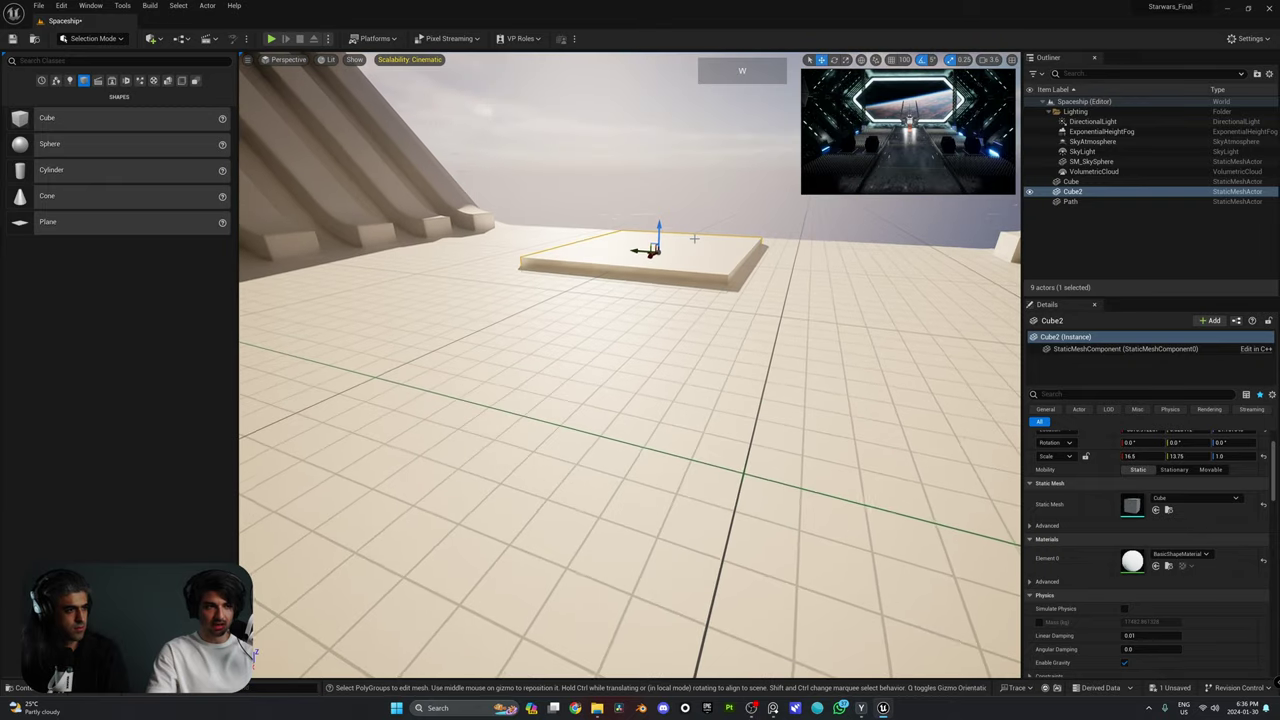
key(s)
right_drag(640, 300, 655, 305)
key(r)
drag(648, 270, 651, 263)
key(s)
key(a)
mouse_move(651, 263)
right_down()
mouse_move(645, 300)
mouse_move(651, 263)
right_up()
key(w)
Duplicate the tall block as a flat slab with a height scale of 1.0 and lower it onto the floor.
alt+drag(650, 265, 771, 331)
key(q)
right_drag(771, 331, 771, 300)
key(w)
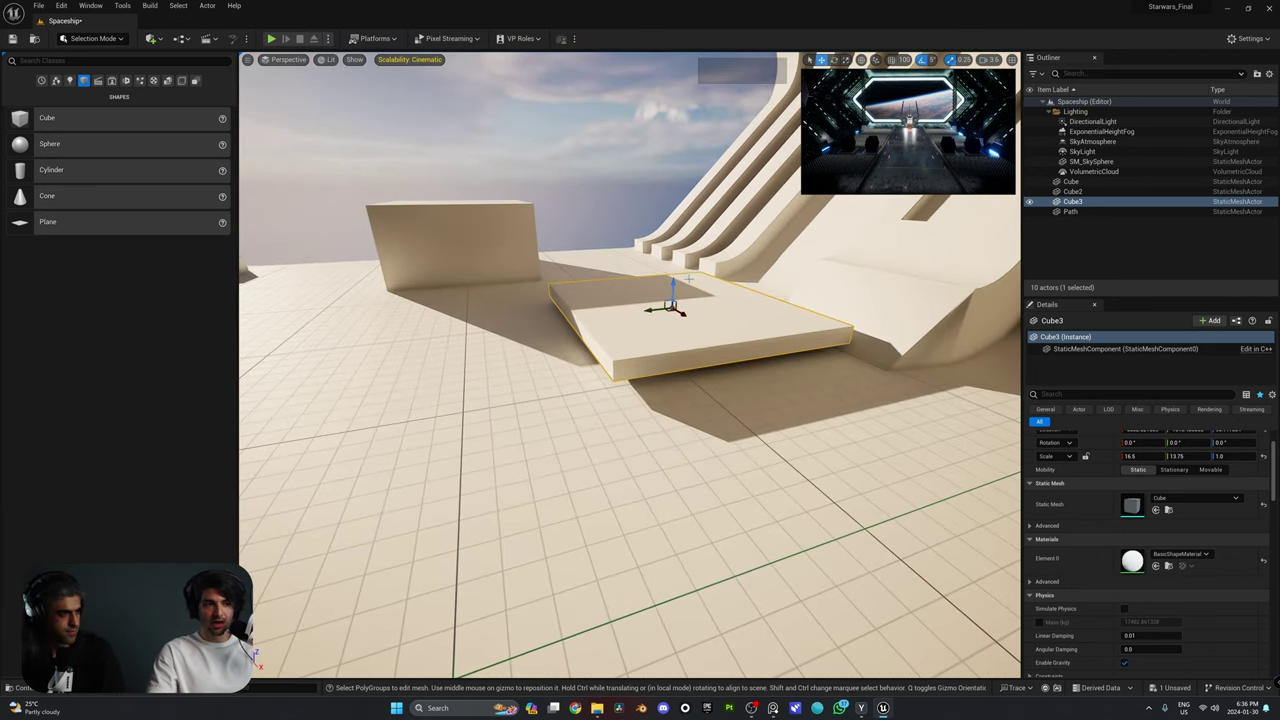
drag(670, 285, 609, 337)
Scale the flat slab to 14.25 × 11.25 × 1.0 and position it on the floor diagonally in front of the tall block.
right_drag(609, 337, 674, 373)
key(s)
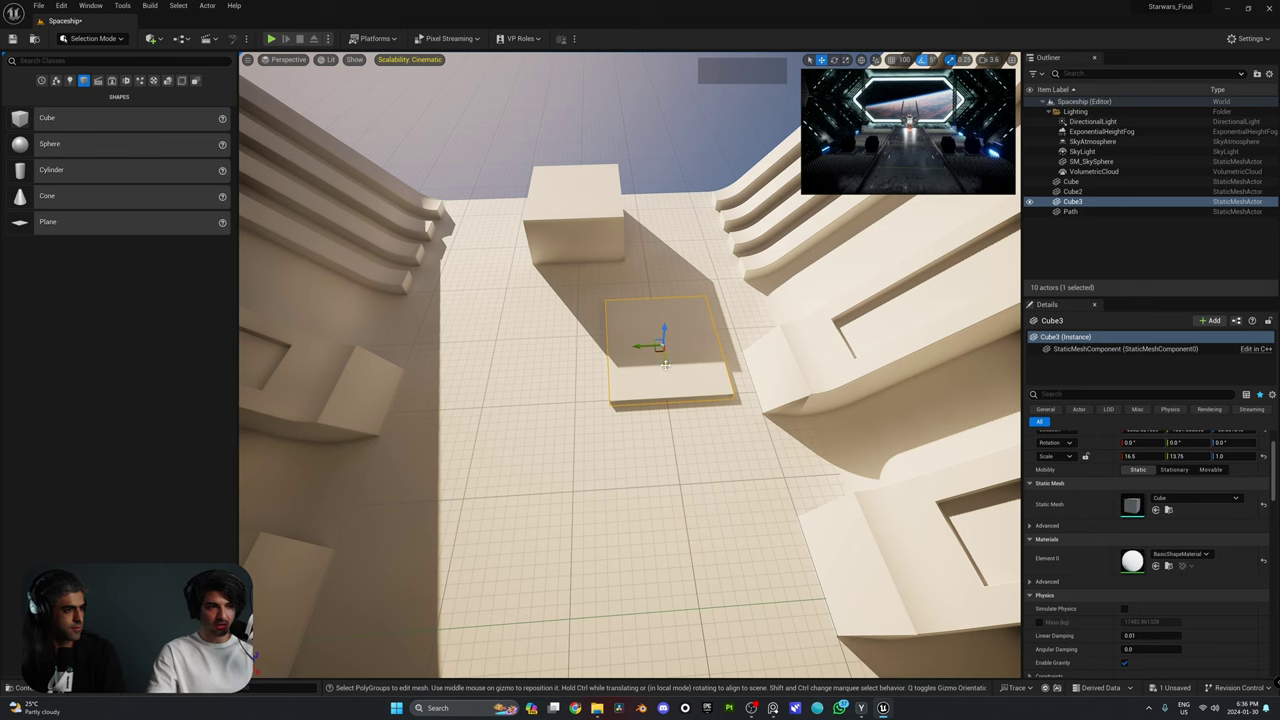
drag(665, 365, 663, 330)
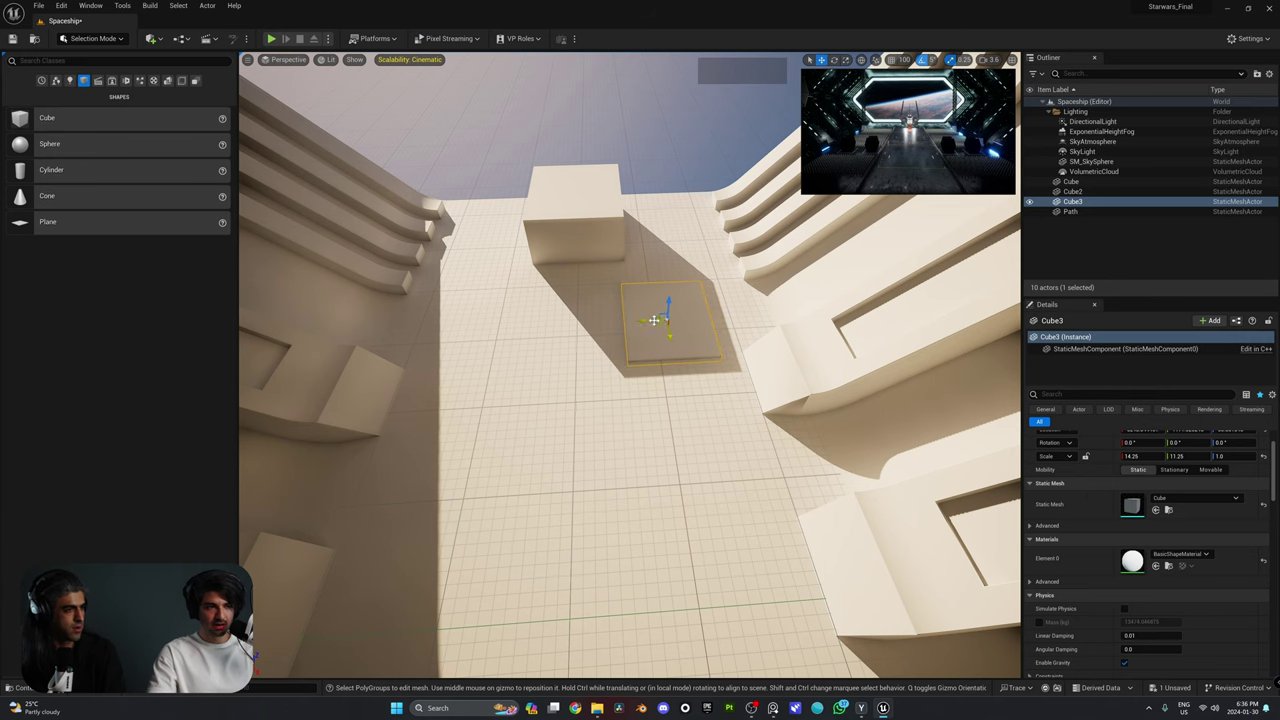
right_drag(689, 356, 664, 335)
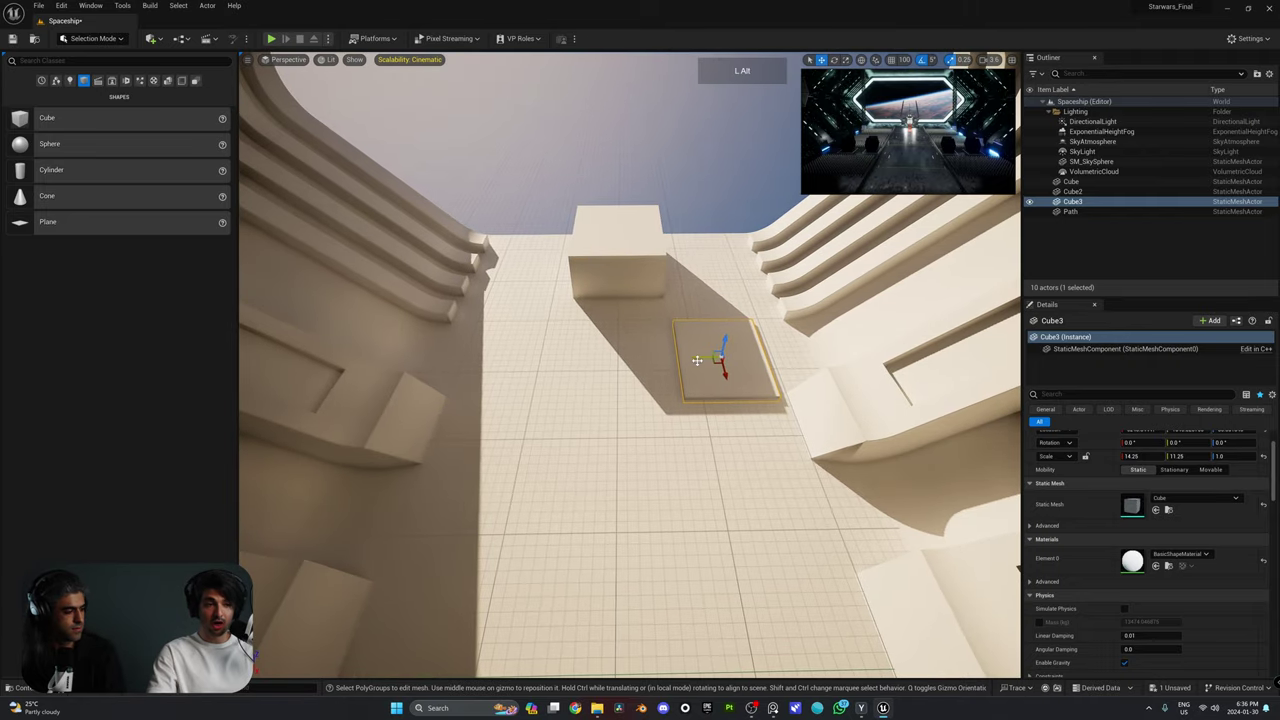
Duplicate the flat slab across to the opposite side of the walkway.
alt+drag(699, 358, 507, 358)
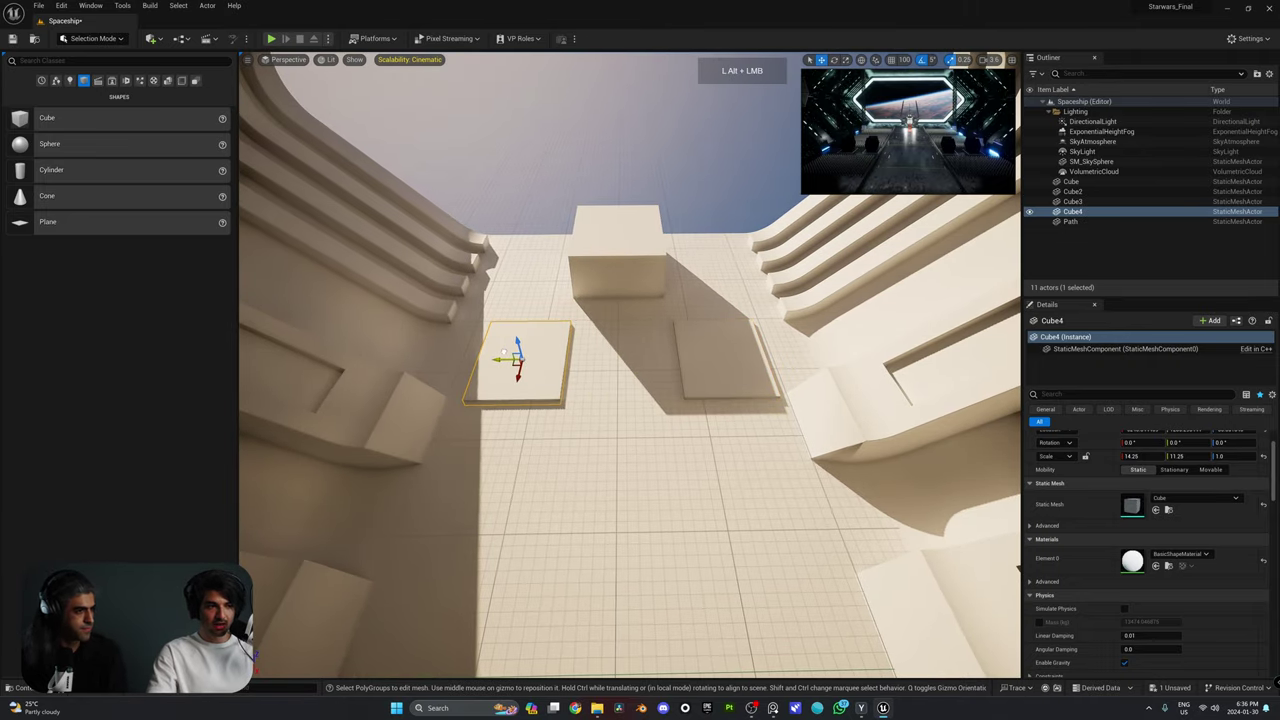
key(s)
right_drag(501, 354, 501, 354)
Select both flat slabs and duplicate the pair twice along the hangar, away from the opening.
shift+click(698, 355)
alt+drag(685, 369, 711, 323)
alt+drag(509, 331, 521, 606)
mouse_move(617, 440)
right_down()
mouse_move(556, 442)
mouse_move(617, 440)
right_up()
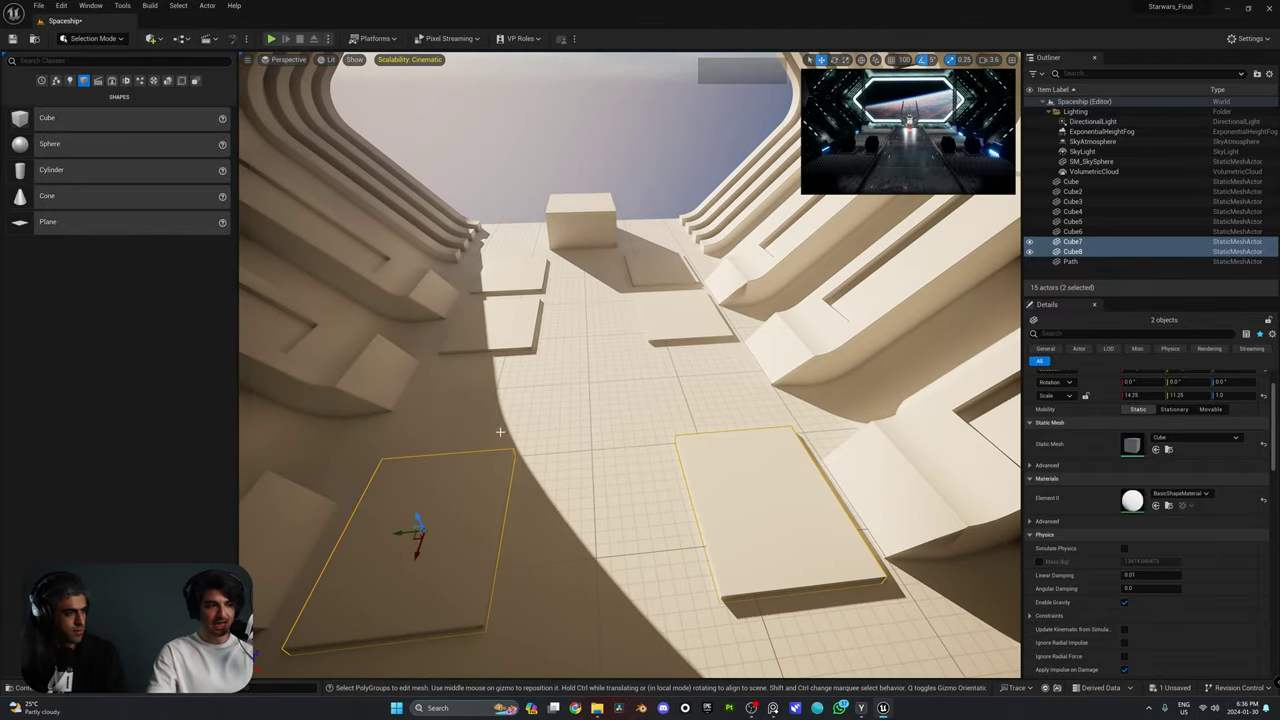
Duplicate the slab on the shaded side farthest from the opening and reshape the copy into a box scaled 4.5 × 5.25 × 7.5.
click(428, 549)
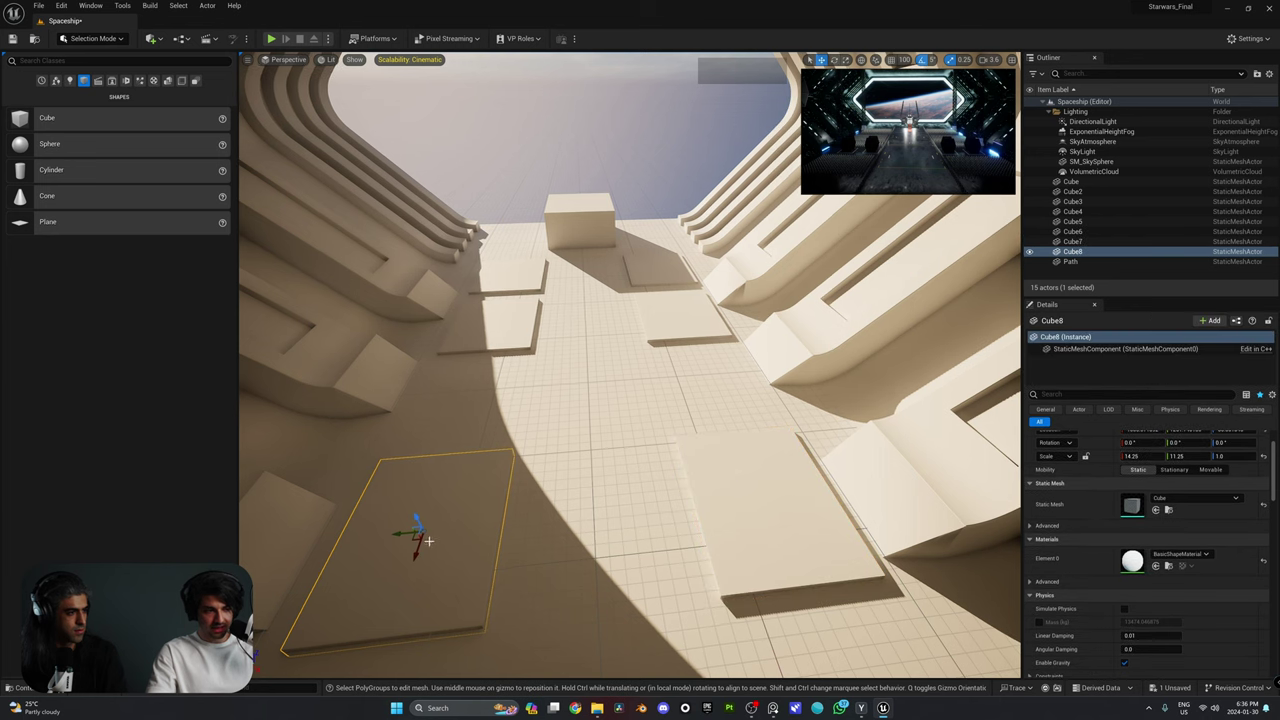
alt+drag(417, 555, 430, 500)
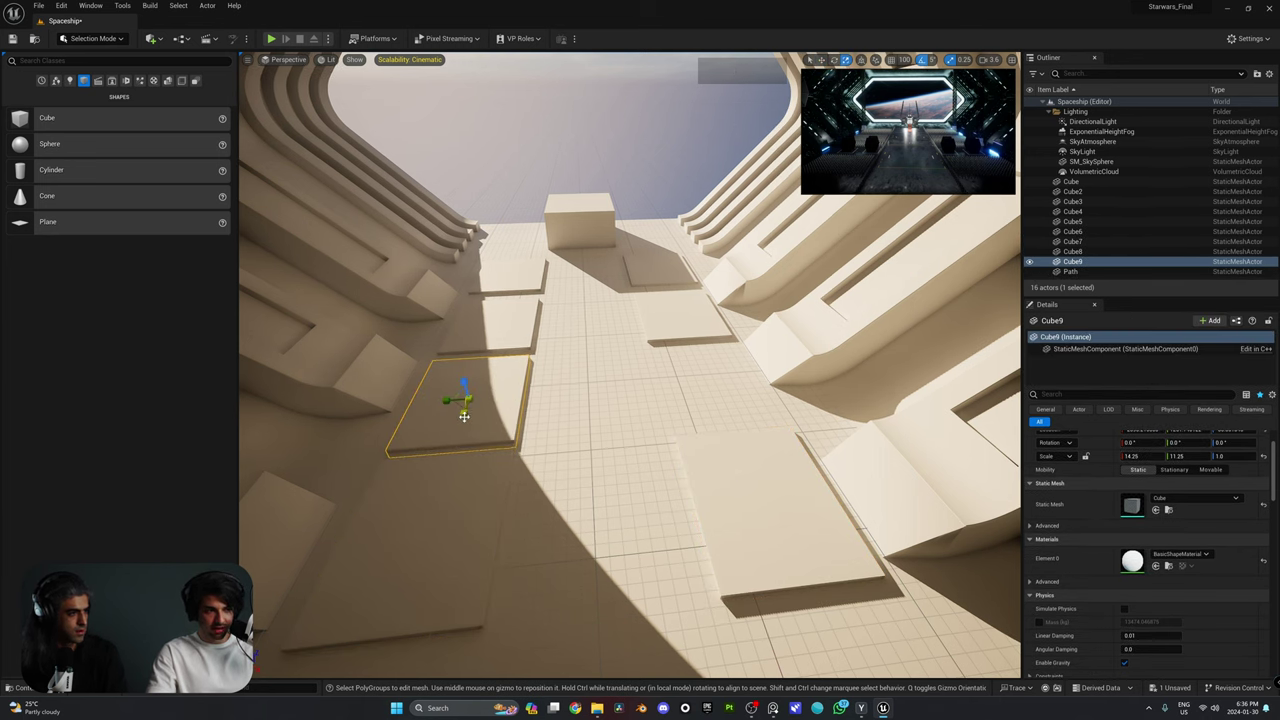
mouse_move(464, 416)
mouse_down()
mouse_move(463, 378)
mouse_move(447, 400)
mouse_move(488, 400)
mouse_move(470, 401)
mouse_up()
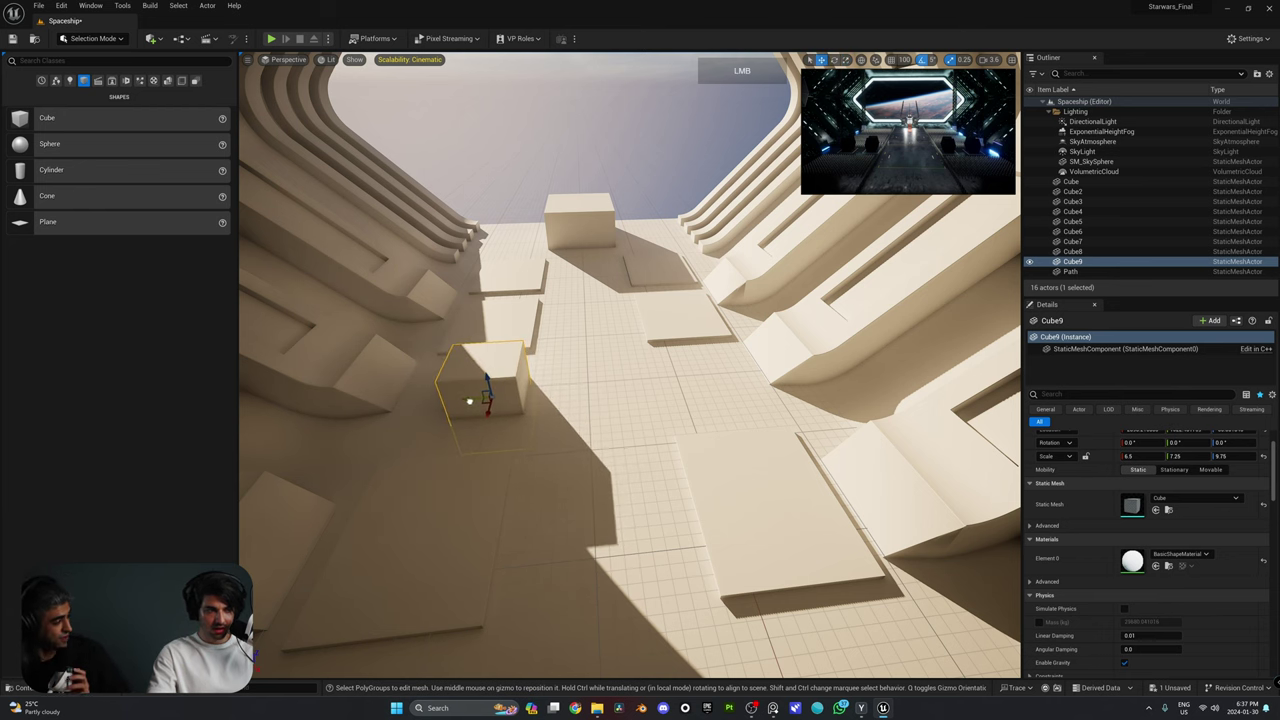
right_drag(577, 417, 545, 392)
key(r)
drag(617, 449, 616, 481)
right_drag(665, 495, 613, 487)
key(w)
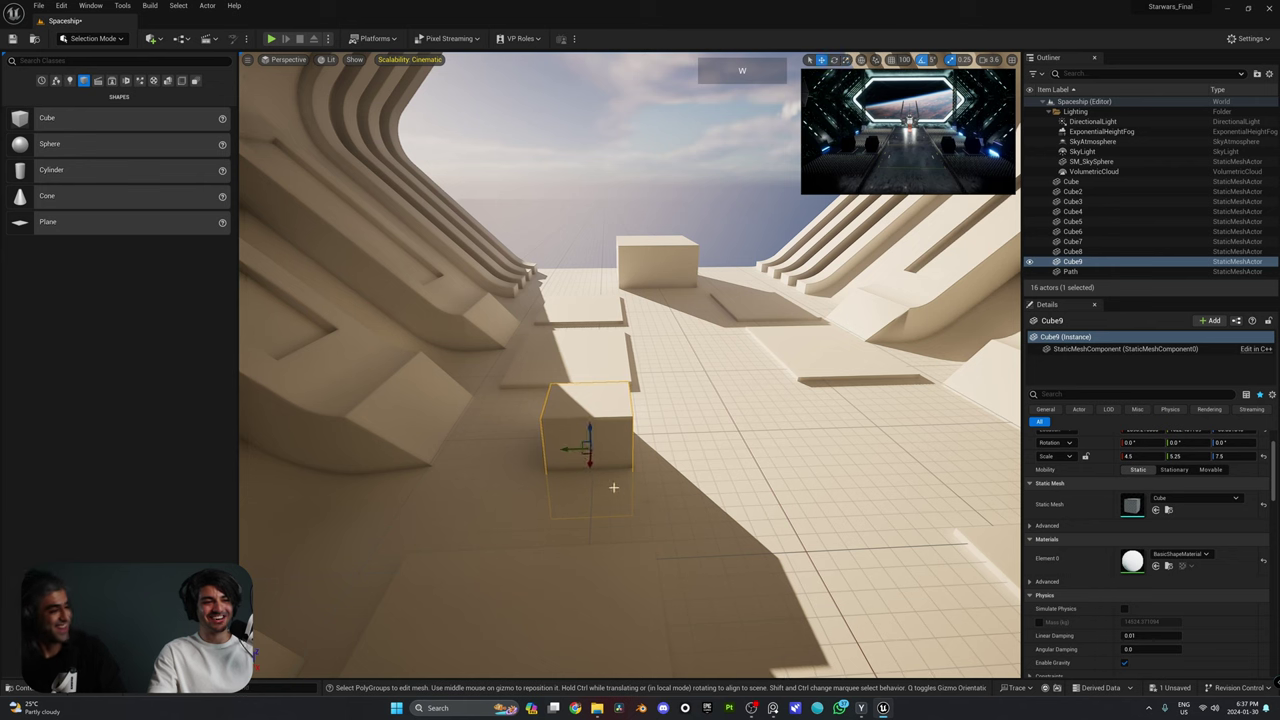
Duplicate the box toward the wall and copy the resulting pair of boxes to the opposite side of the hangar.
drag(571, 447, 438, 449)
right_drag(485, 455, 467, 449)
key(s)
shift+click(541, 412)
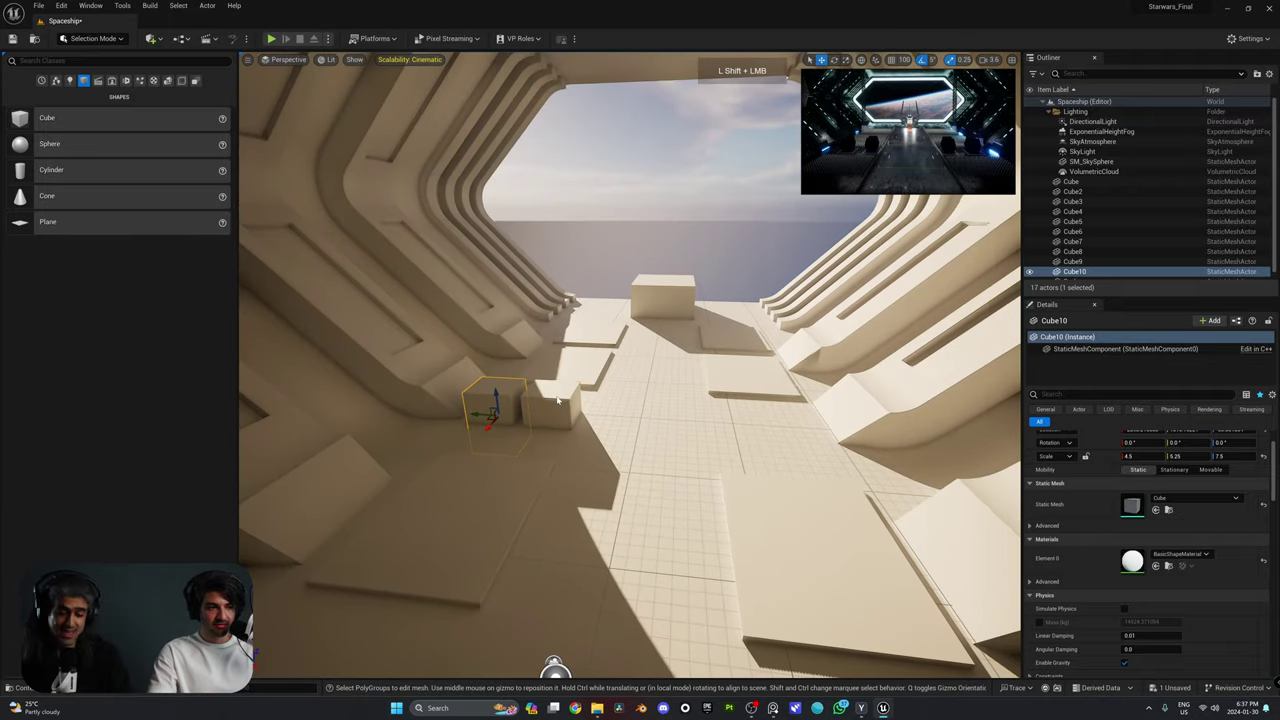
alt+drag(530, 419, 698, 452)
key(w)
right_drag(709, 457, 860, 515)
drag(583, 408, 591, 406)
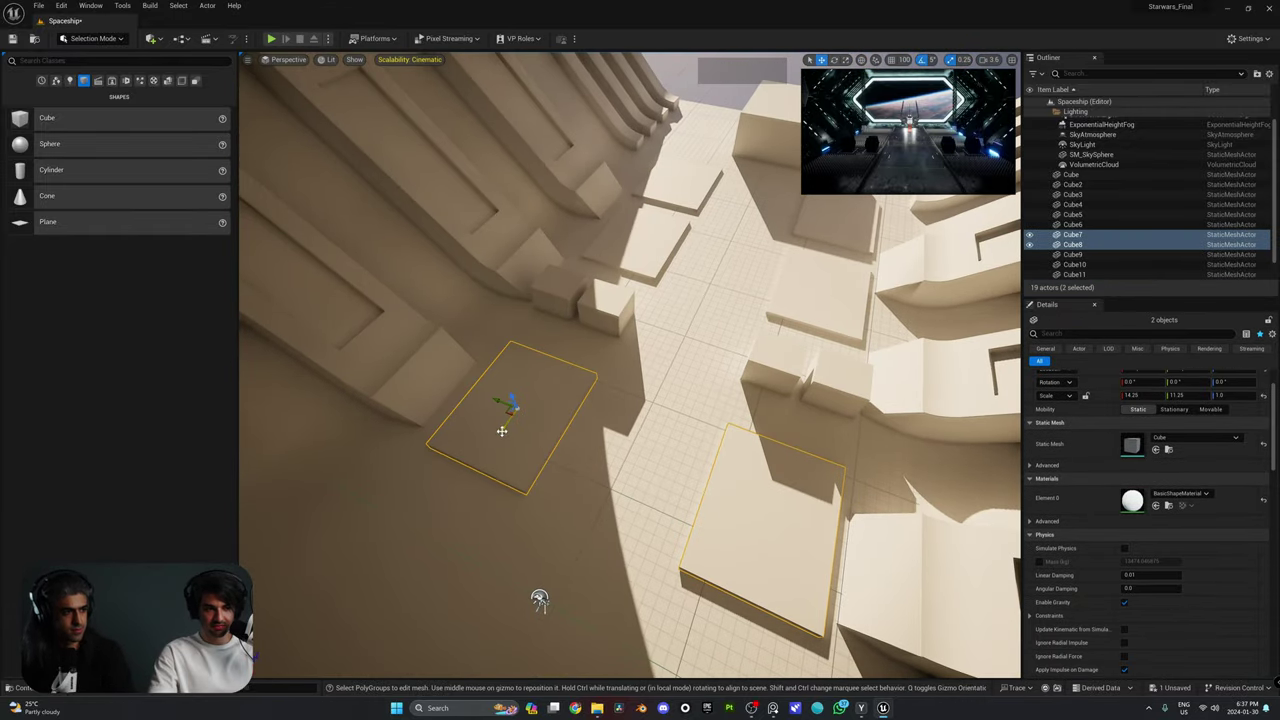
Shift the pair of slabs farthest from the opening slightly closer to the boxes.
drag(502, 430, 526, 421)
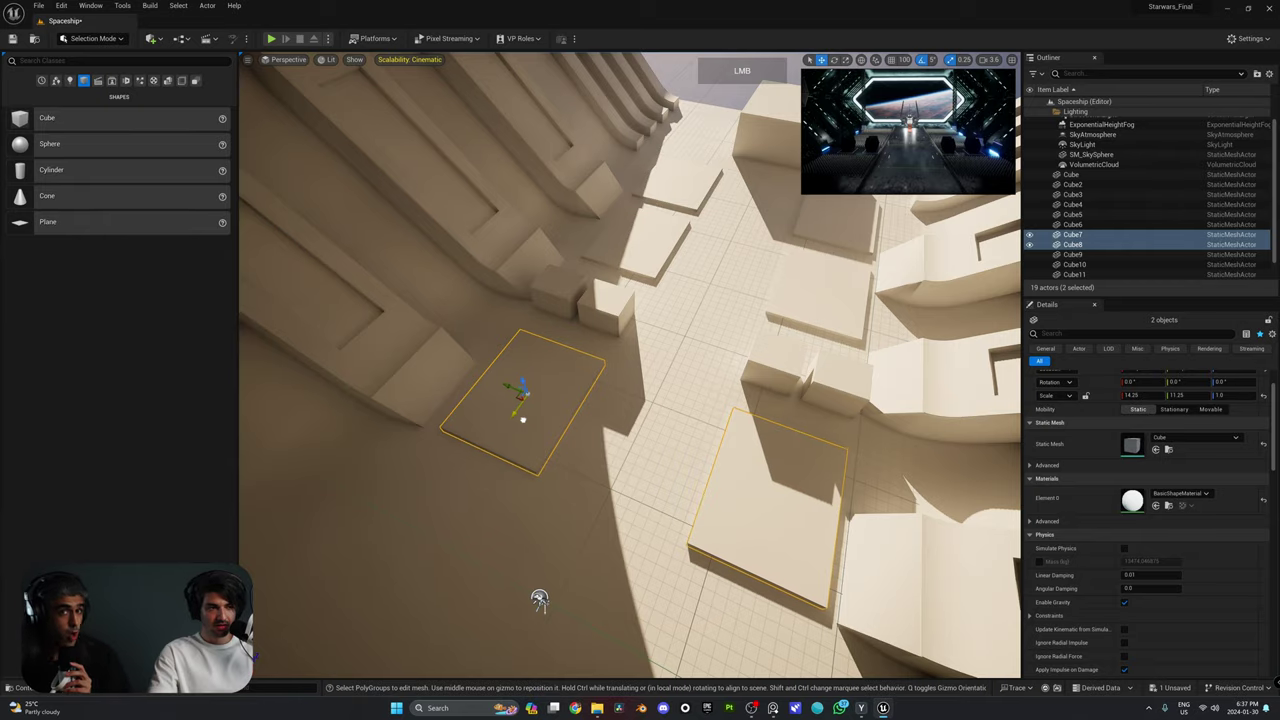
right_drag(526, 421, 522, 325)
click(540, 215)
Look down the hangar toward the opening and go through the tall block and the flat slabs one by one.
key(a)
right_drag(540, 215, 670, 230)
key(d)
right_drag(540, 565, 476, 565)
key(s)
right_drag(660, 263, 705, 268)
key(w)
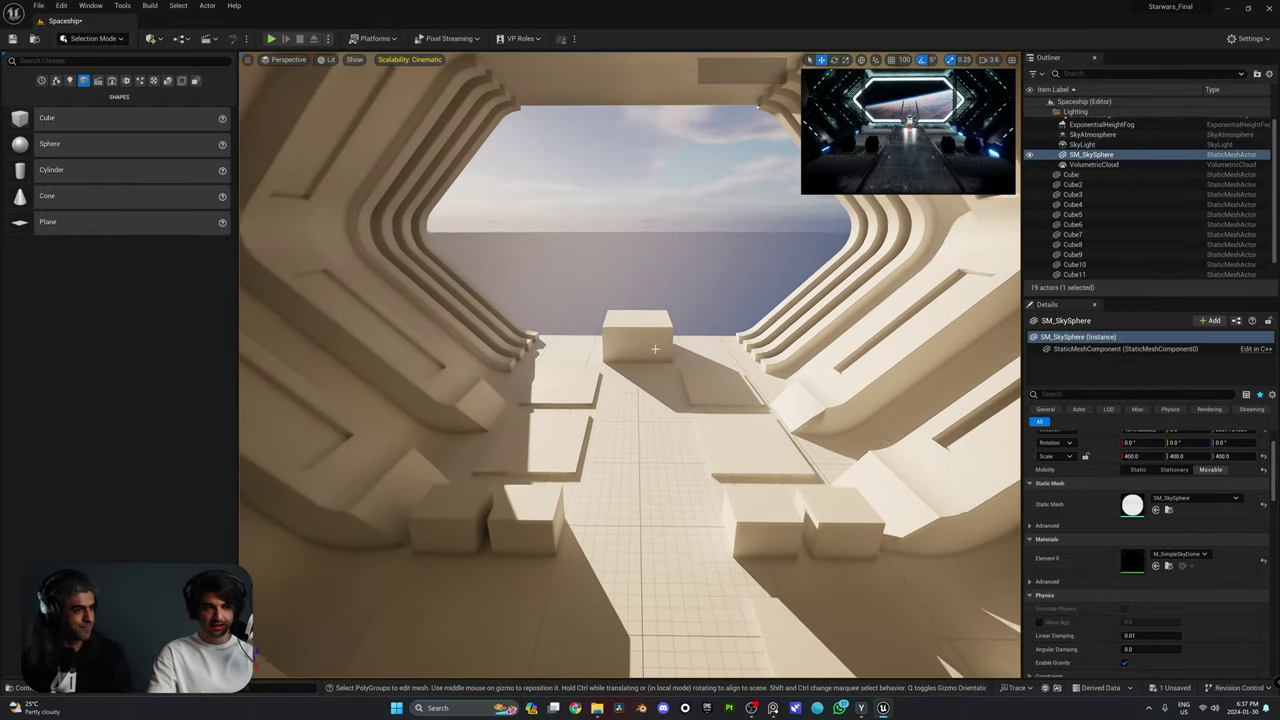
click(648, 326)
click(718, 380)
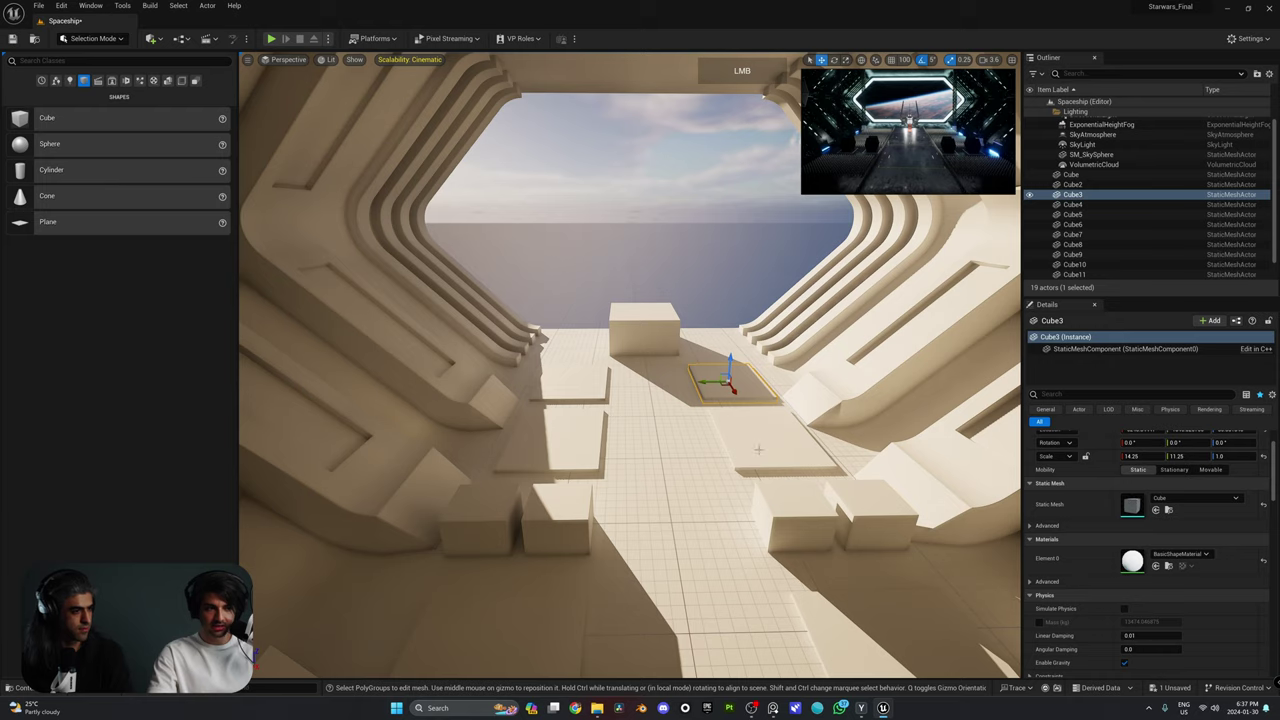
click(757, 443)
click(553, 445)
click(622, 470)
Select each of the four boxes in turn and check the whole blockout from the hangar's centre.
key(s)
right_drag(622, 470, 692, 502)
click(635, 376)
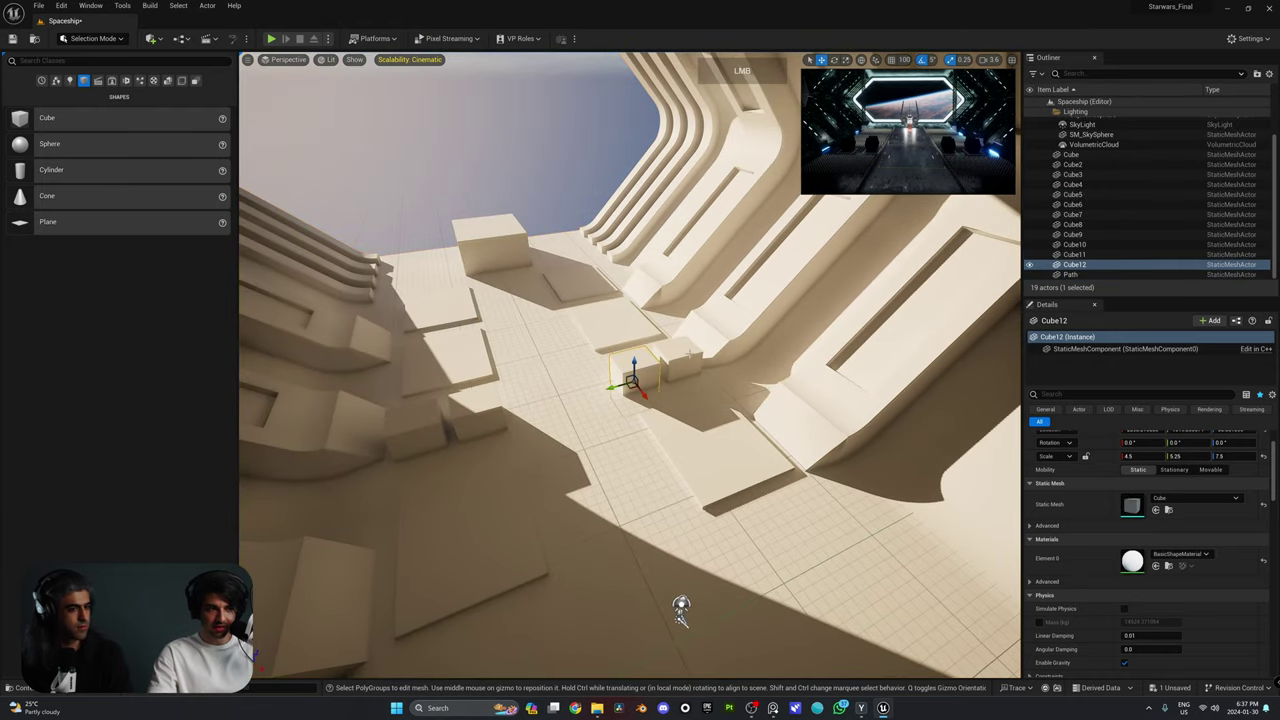
click(682, 360)
click(482, 424)
click(420, 436)
right_drag(602, 408, 595, 400)
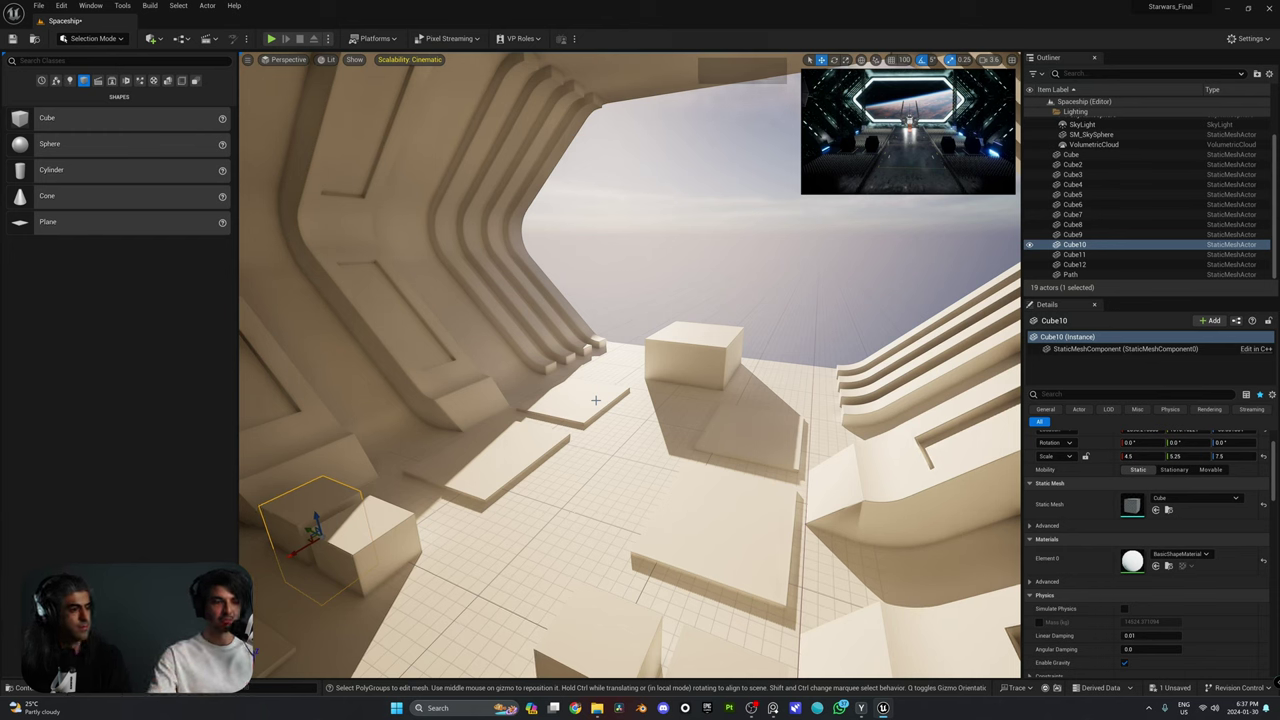
right_drag(656, 420, 652, 423)
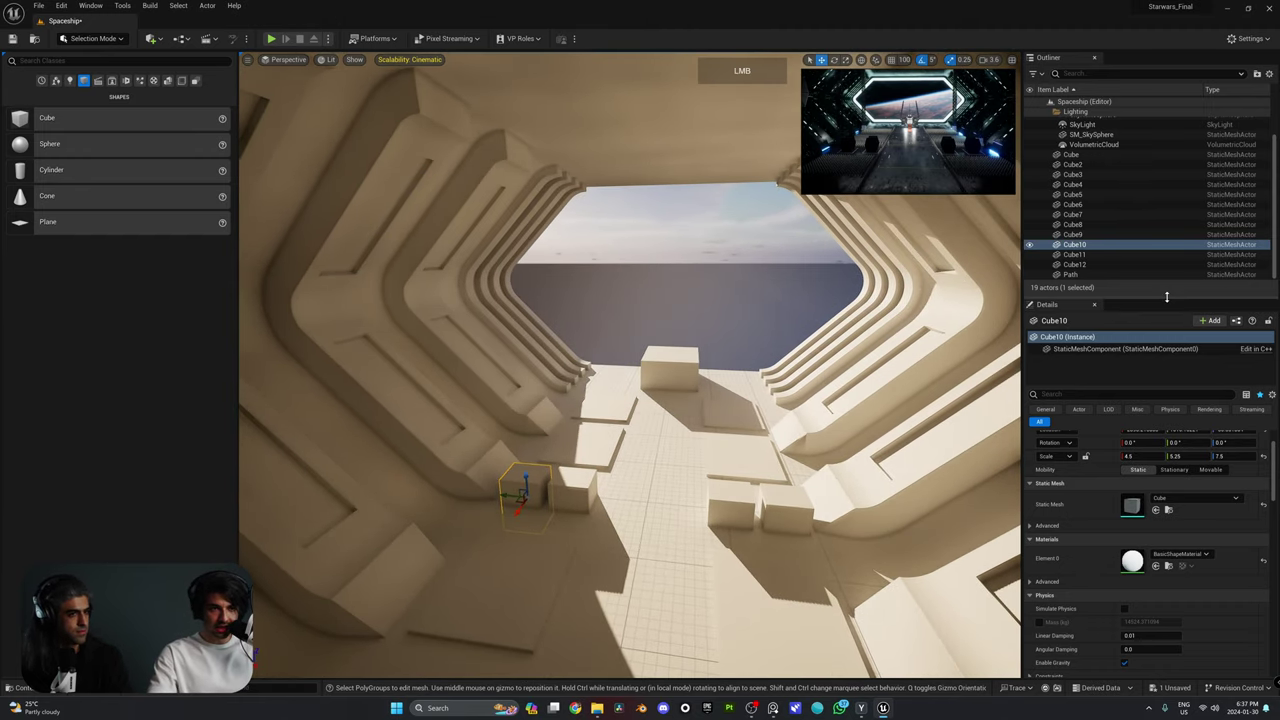
Enlarge the Outliner, collapse the Lighting folder and clear the selection.
drag(1166, 296, 1166, 569)
click(1049, 111)
click(1060, 334)
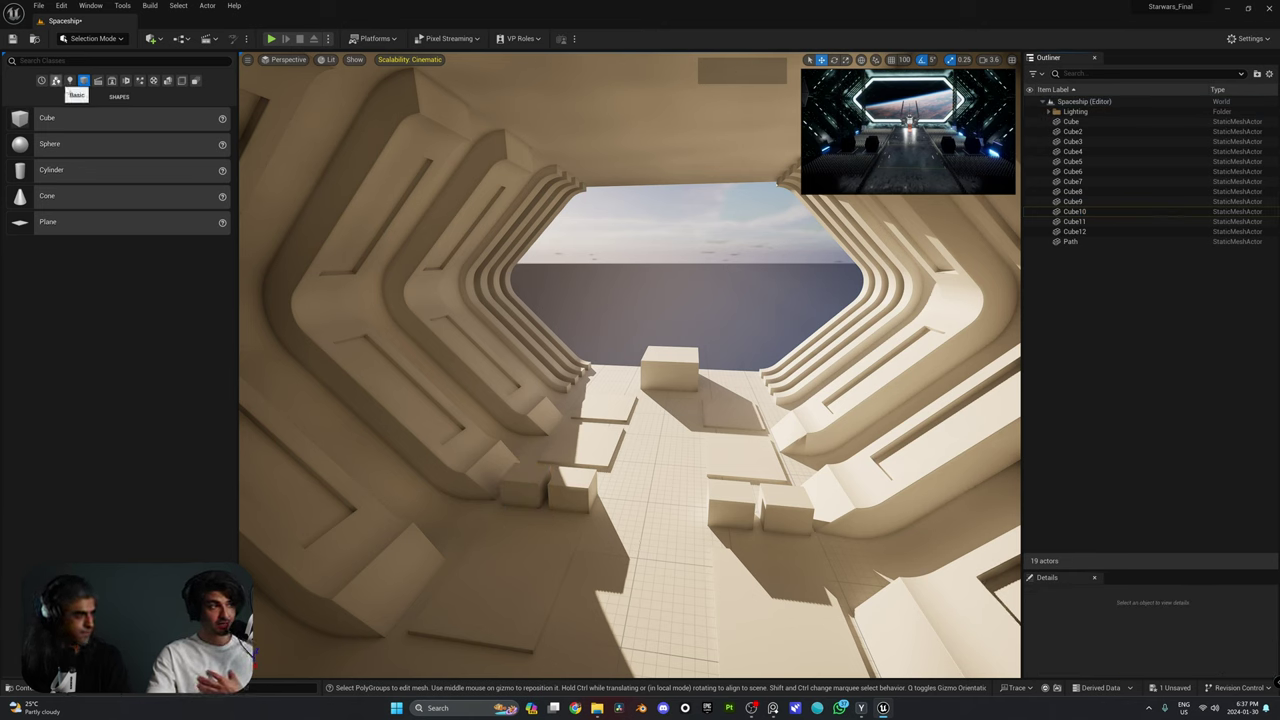
Place a rect light in the middle of the hangar floor.
click(70, 80)
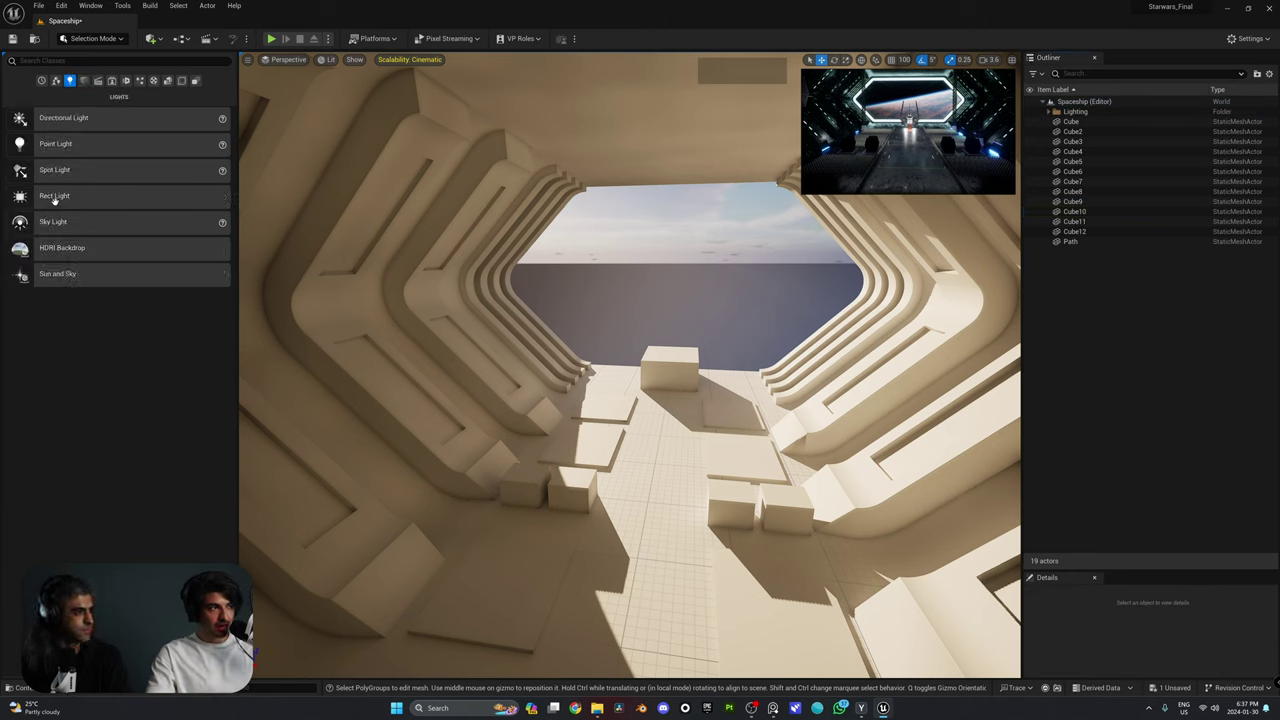
drag(53, 197, 696, 469)
drag(632, 574, 634, 580)
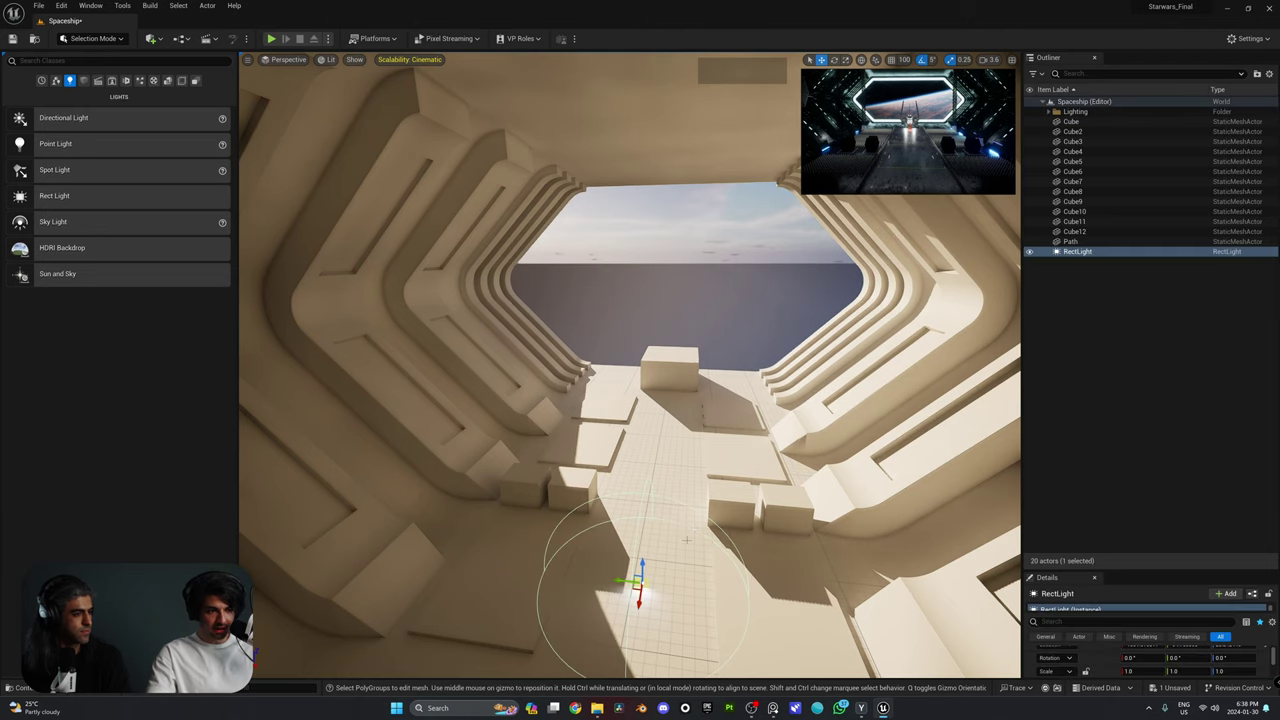
Rotate the rect light to -90° about Y so it faces down, and raise it between the boxes.
right_drag(634, 580, 530, 610)
right_drag(658, 487, 614, 474)
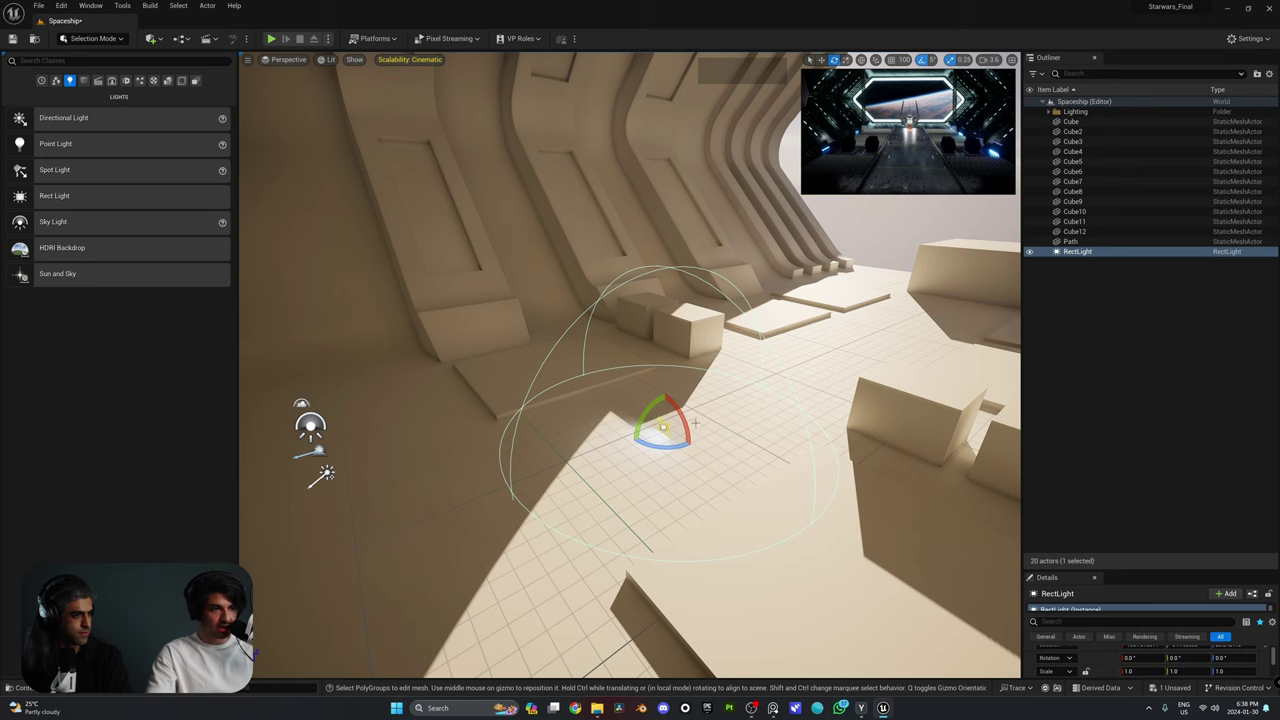
drag(644, 411, 669, 245)
right_drag(669, 245, 800, 285)
right_drag(720, 310, 760, 312)
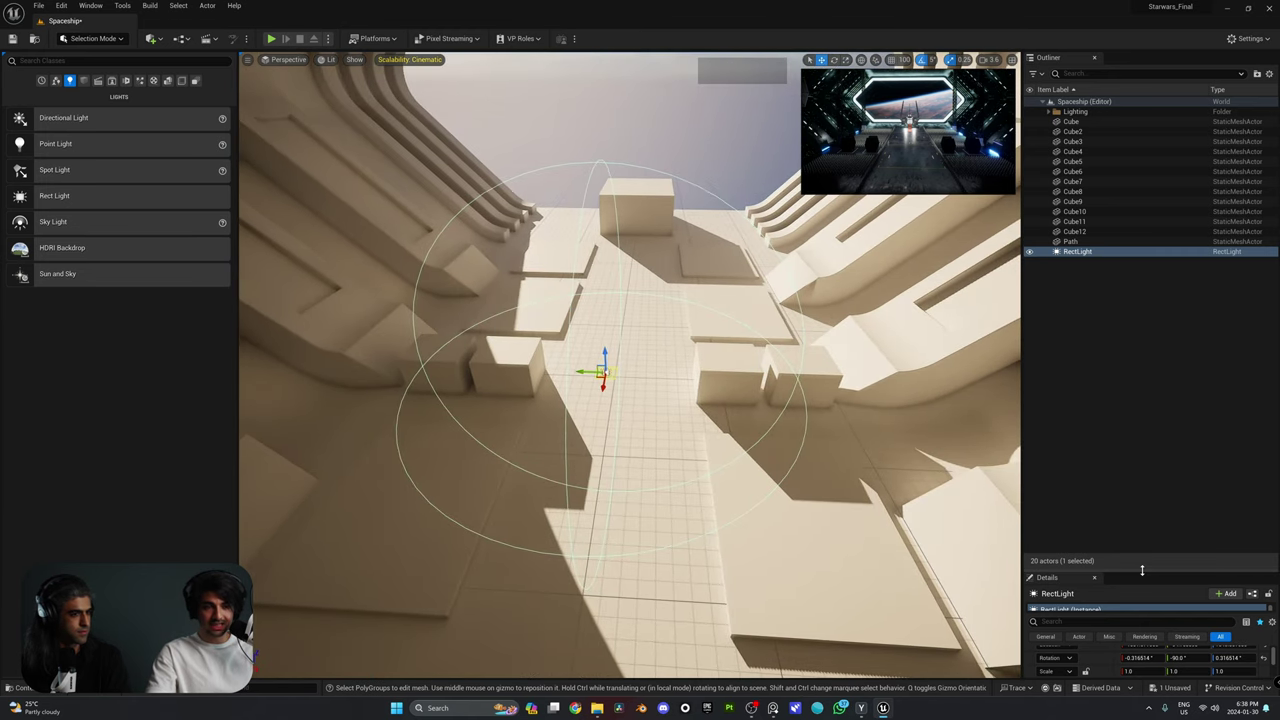
Enlarge the rect light's details and set its intensity to about 180 cd and its source width to 1000.
drag(1142, 570, 1142, 313)
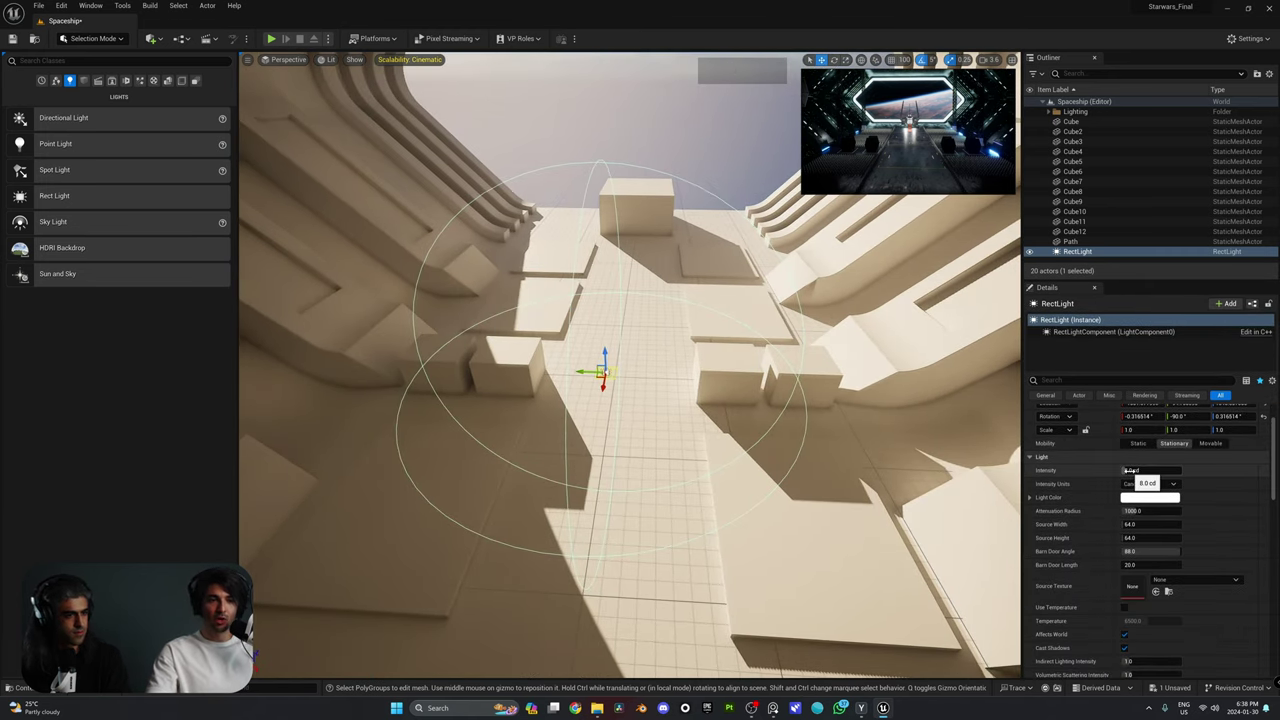
drag(1129, 470, 1158, 470)
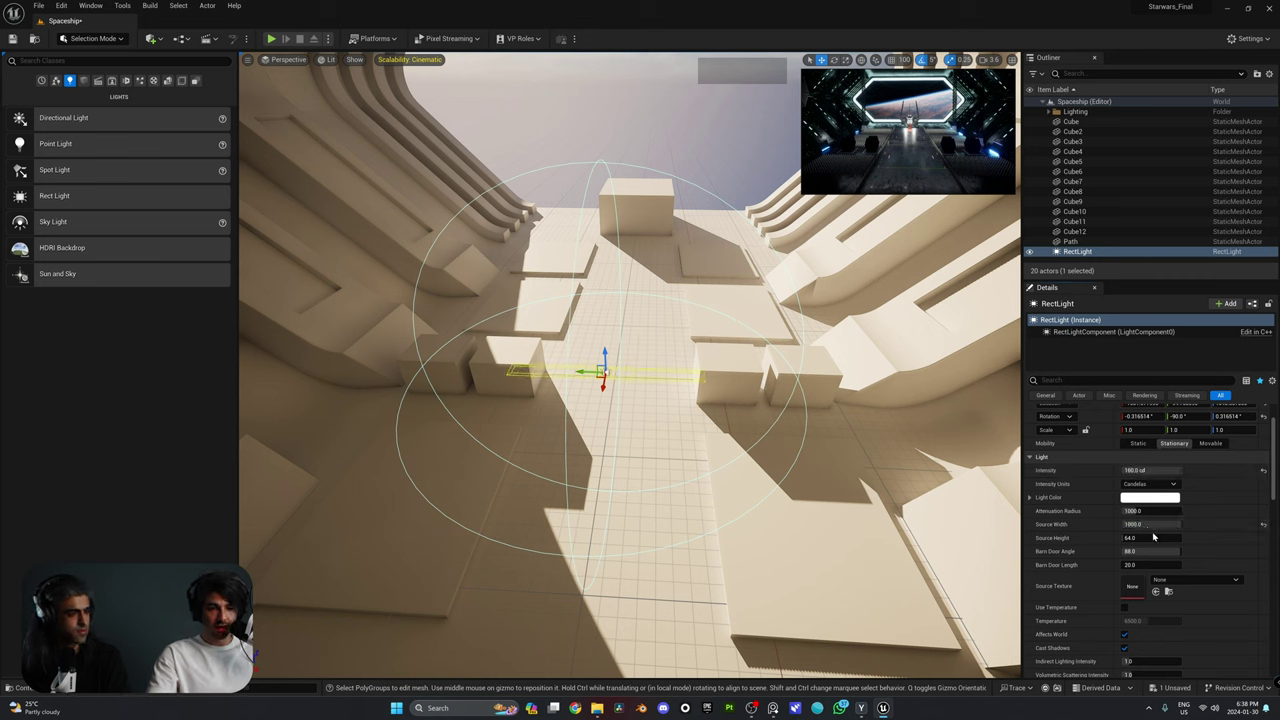
Set the rect light's source height to 1000, intensity to 500 cd and attenuation radius to about 8107.
drag(1143, 538, 1180, 538)
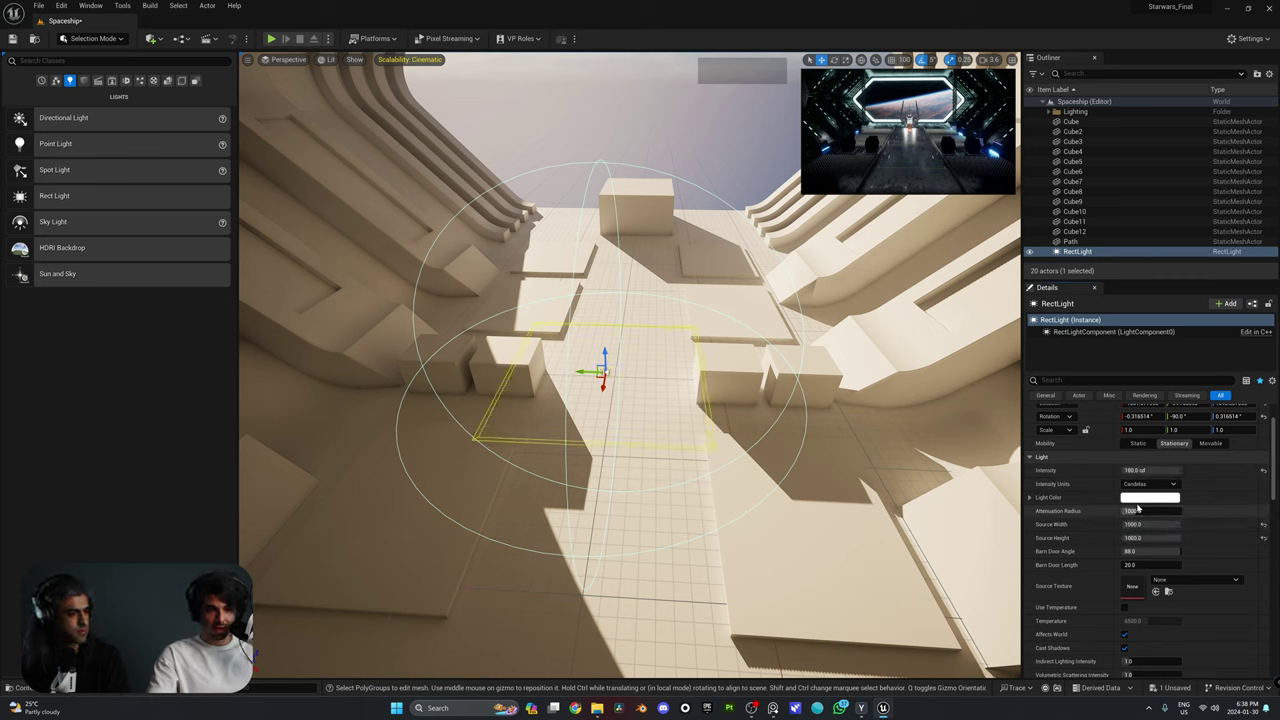
click(1135, 470)
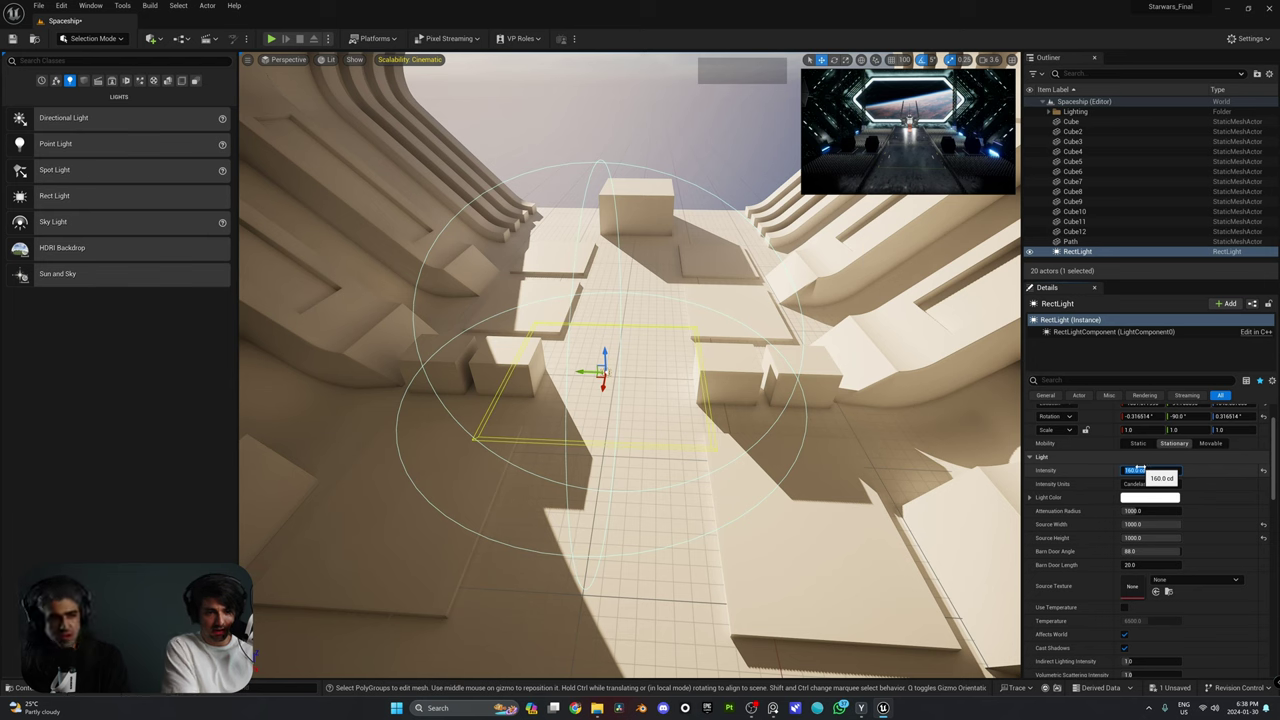
text(500)
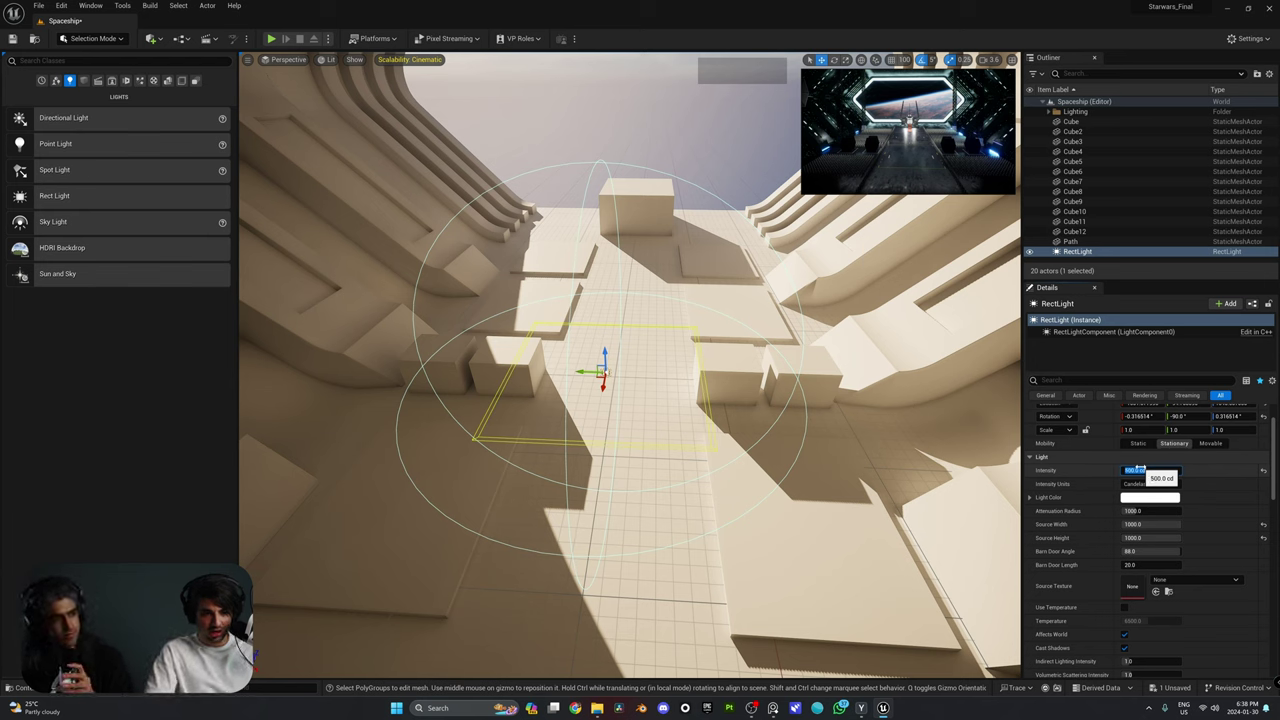
key(Return)
drag(1137, 511, 1138, 511)
right_drag(982, 320, 982, 320)
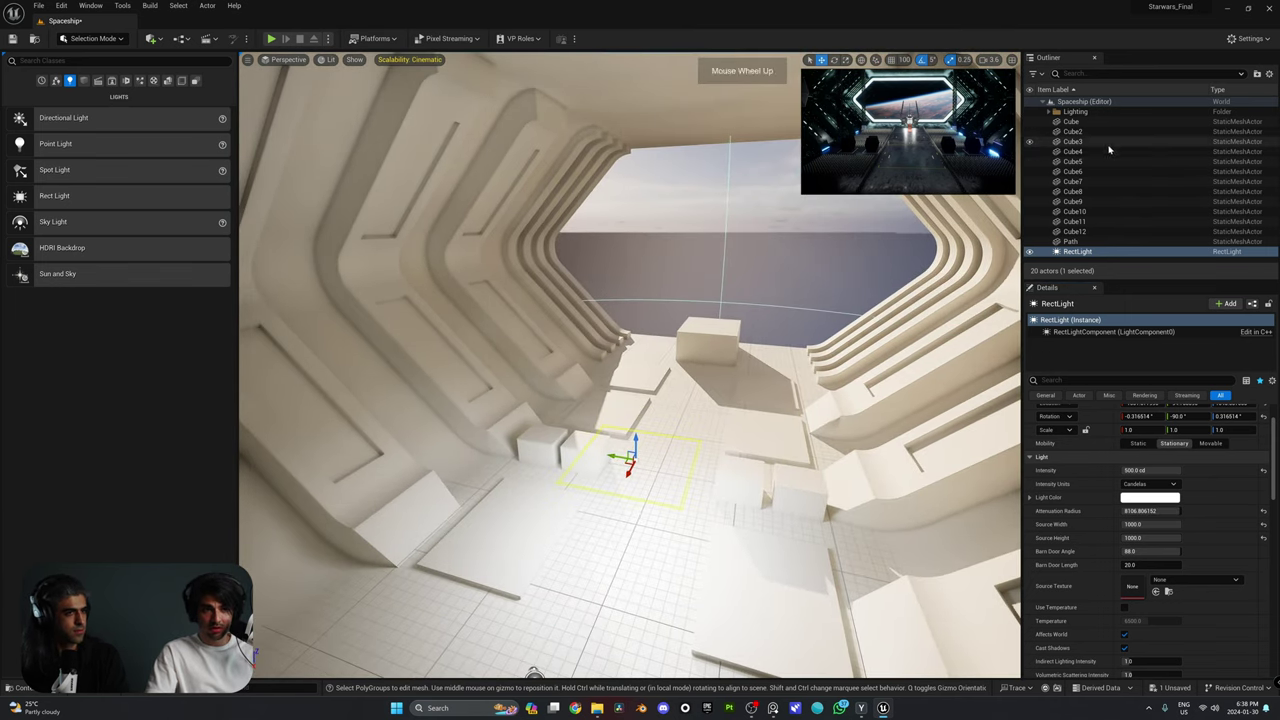
Hide the Lighting folder's actors in the scene and raise the rect light a little higher above the floor.
click(1029, 112)
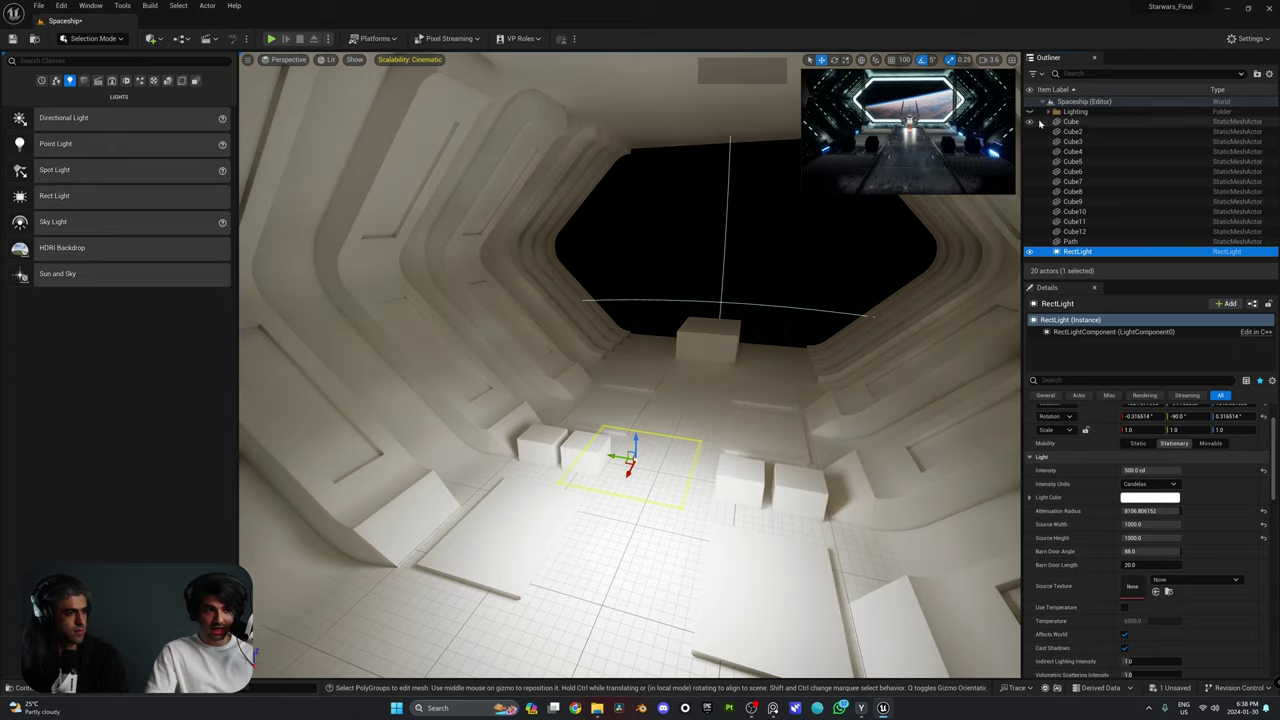
key(d)
right_drag(960, 250, 960, 250)
key(w)
key(w)
key(e)
right_drag(637, 374, 637, 374)
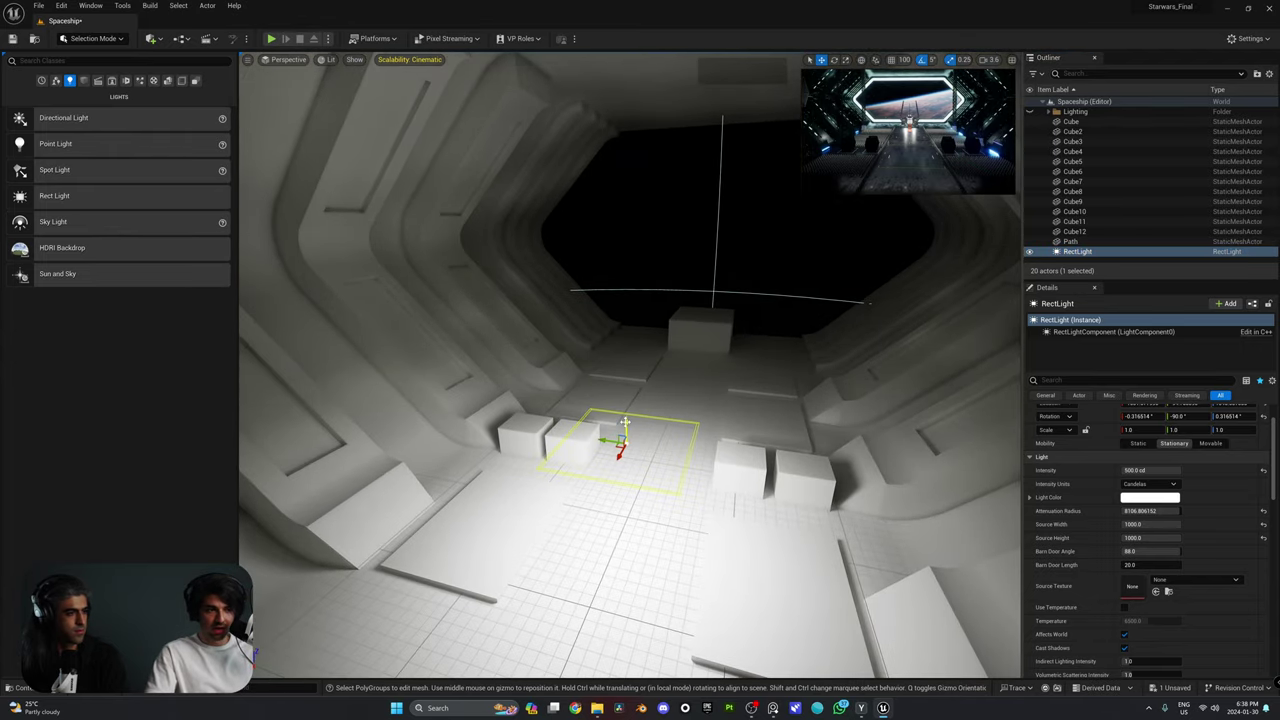
drag(624, 423, 615, 398)
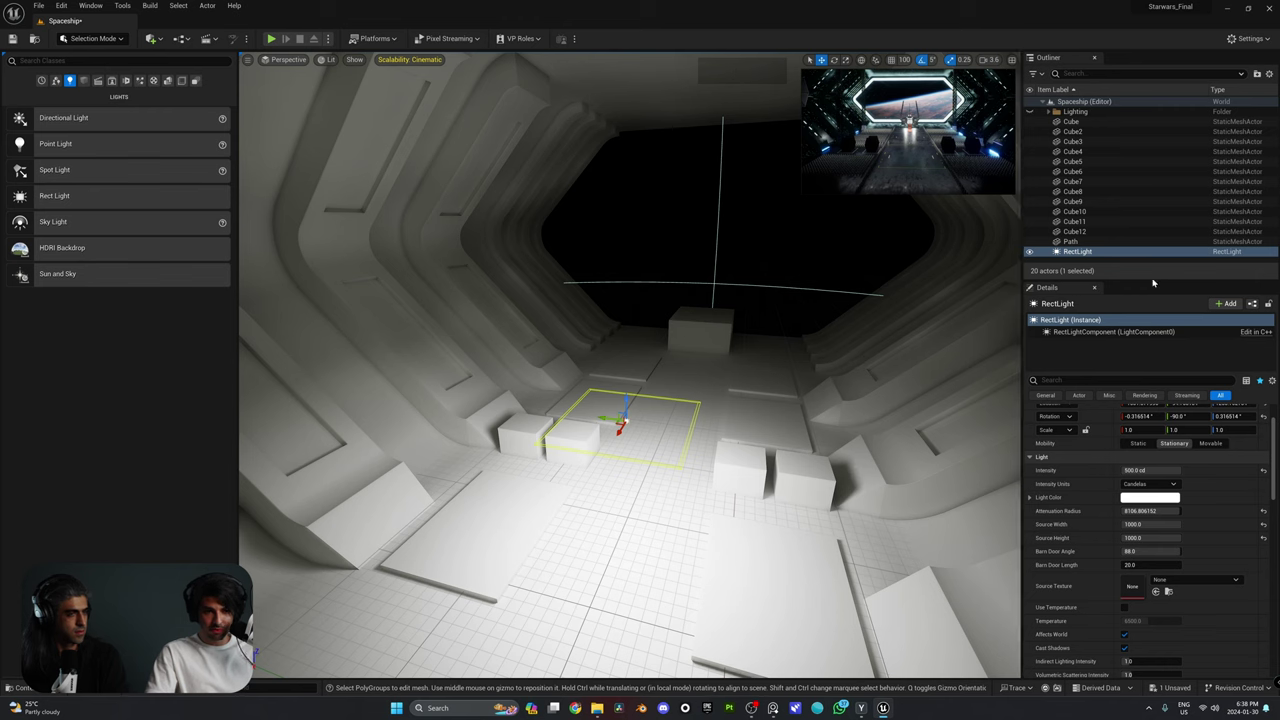
Enlarge the Outliner, delete the six existing actors in the Lighting folder and move the rect light into that folder.
drag(1156, 280, 1160, 504)
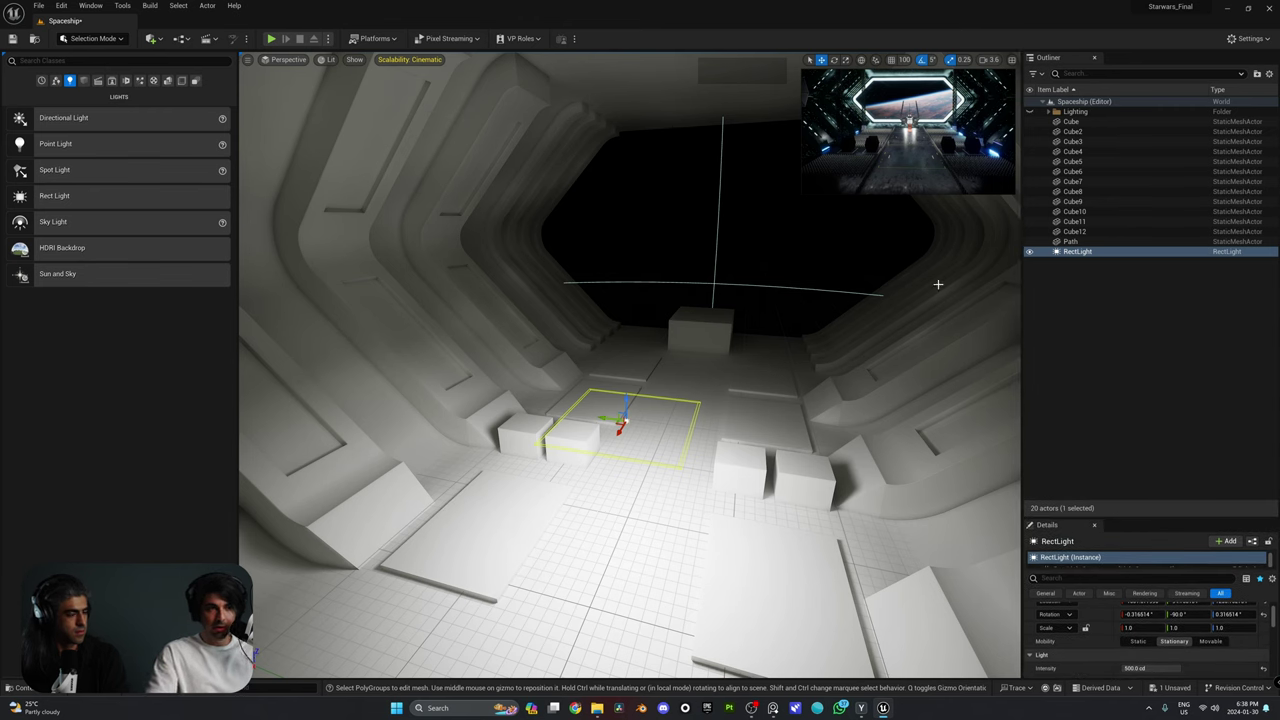
right_click(1089, 252)
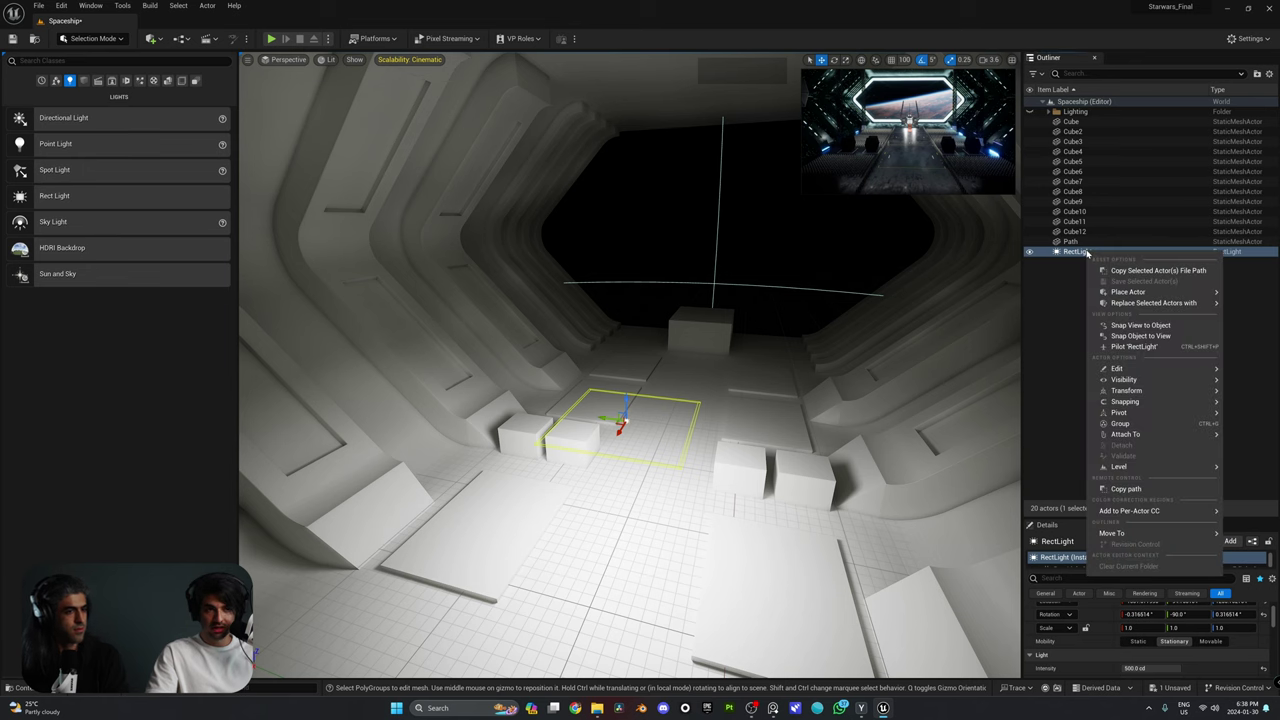
click(1050, 111)
click(1092, 121)
shift+click(1100, 172)
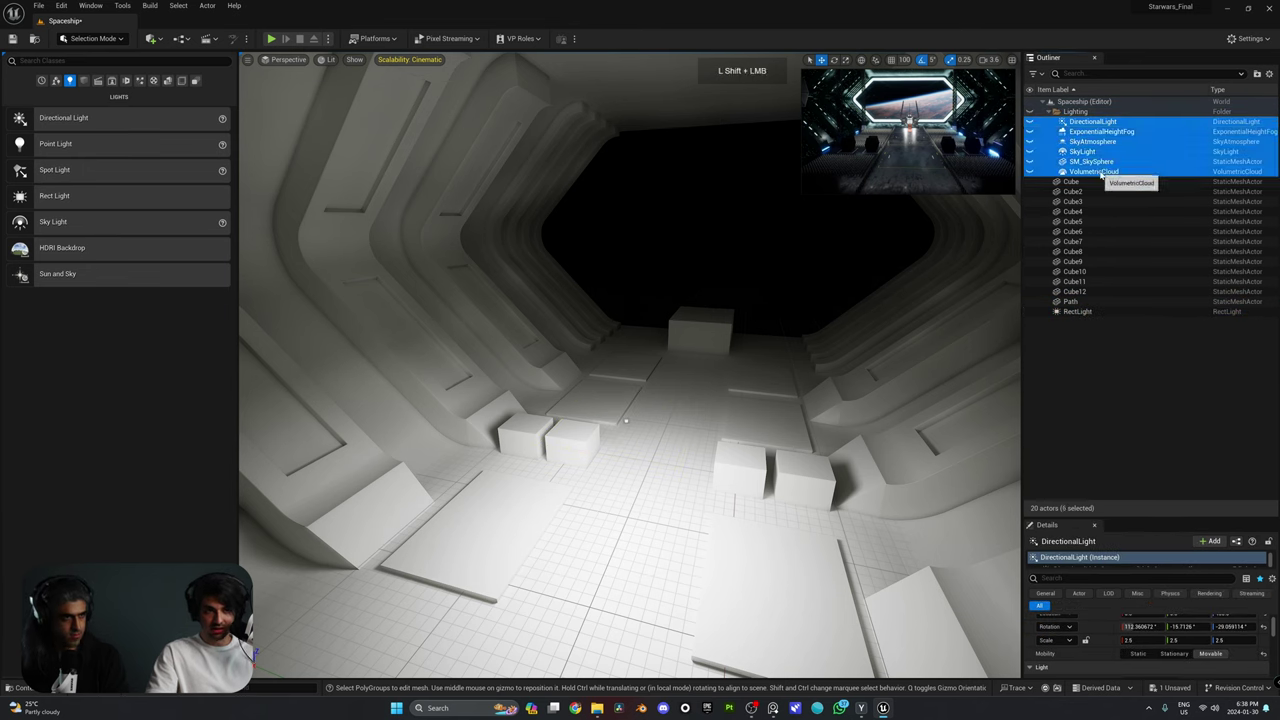
key(Delete)
click(1088, 253)
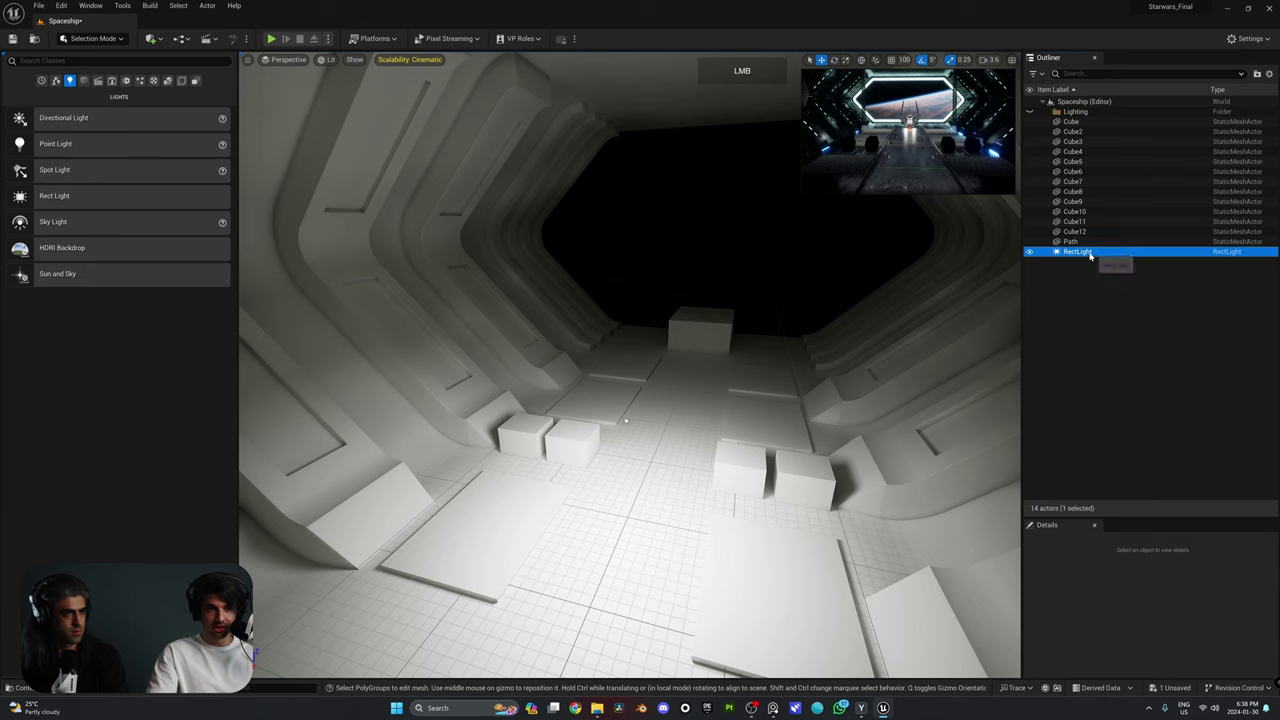
drag(1082, 254, 1078, 112)
Duplicate the rect light twice along the hangar's length, placing the last copy above the large box at the far opening.
mouse_move(743, 348)
right_down()
mouse_move(595, 362)
mouse_move(742, 348)
right_up()
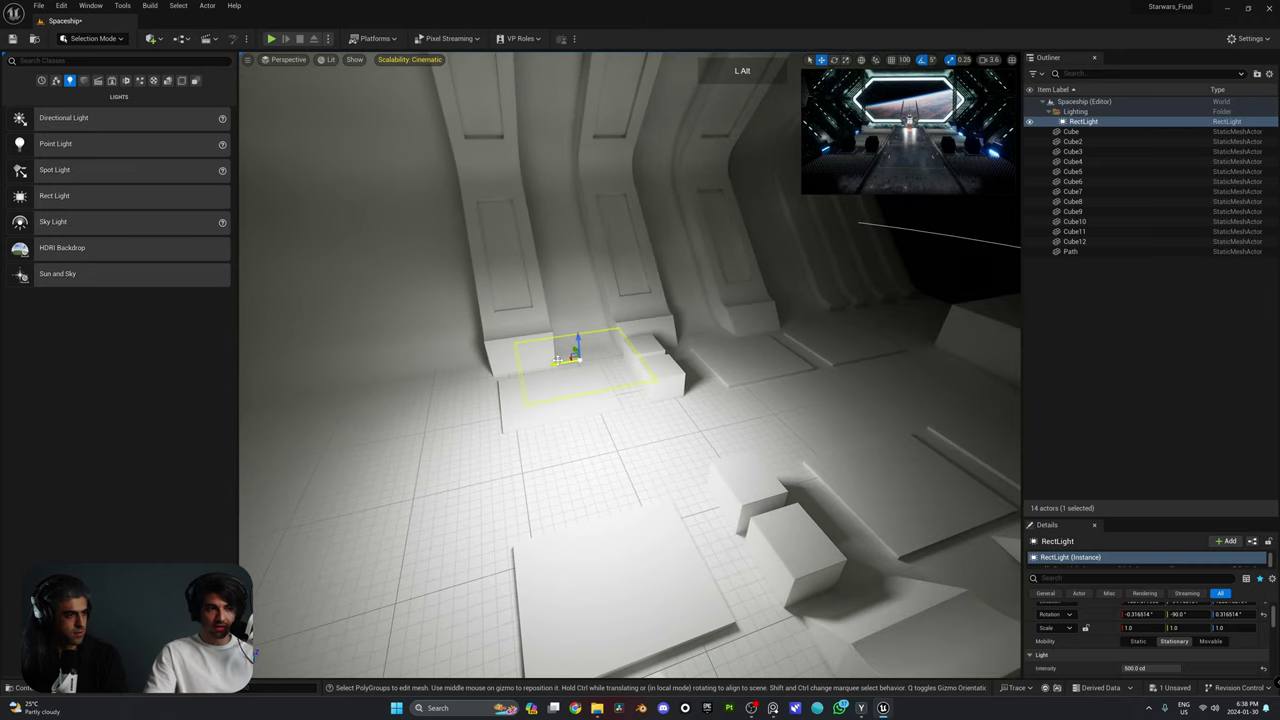
alt+drag(560, 360, 830, 318)
right_drag(828, 320, 940, 322)
alt+drag(623, 366, 890, 374)
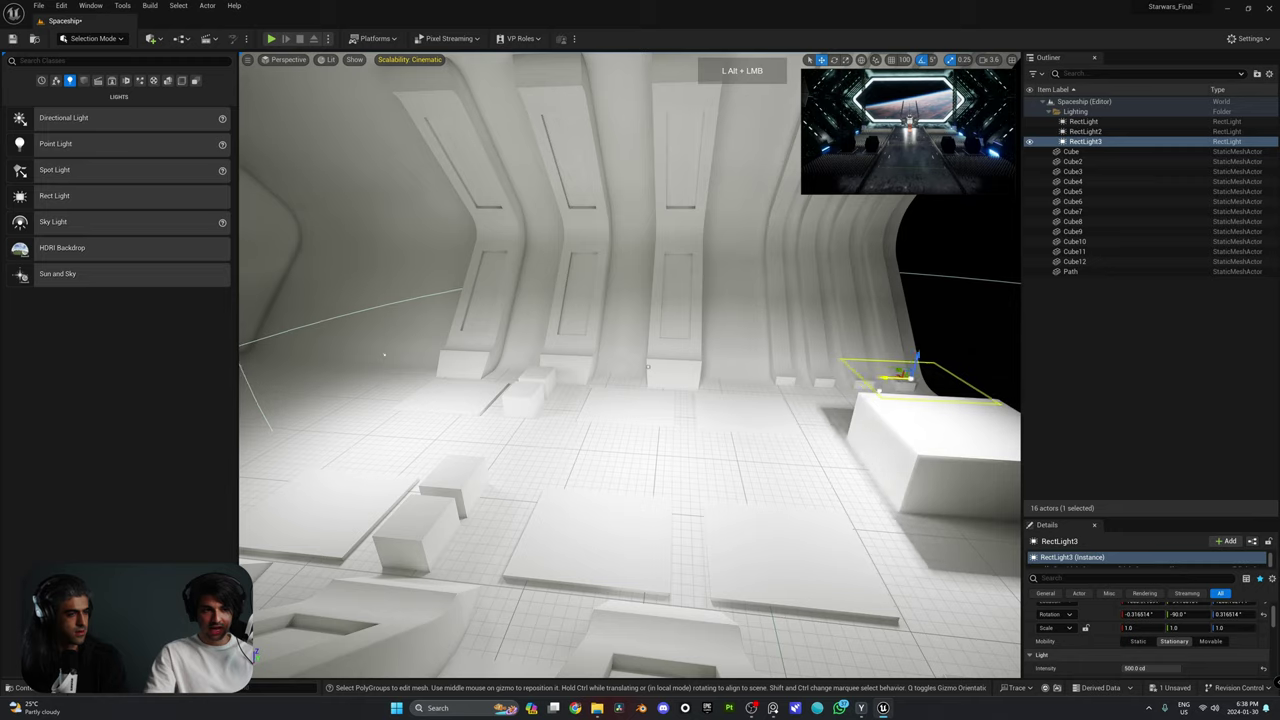
right_drag(892, 374, 920, 376)
Try duplicating all three rect lights upward toward the ceiling, and delete the copies.
shift+click(1111, 125)
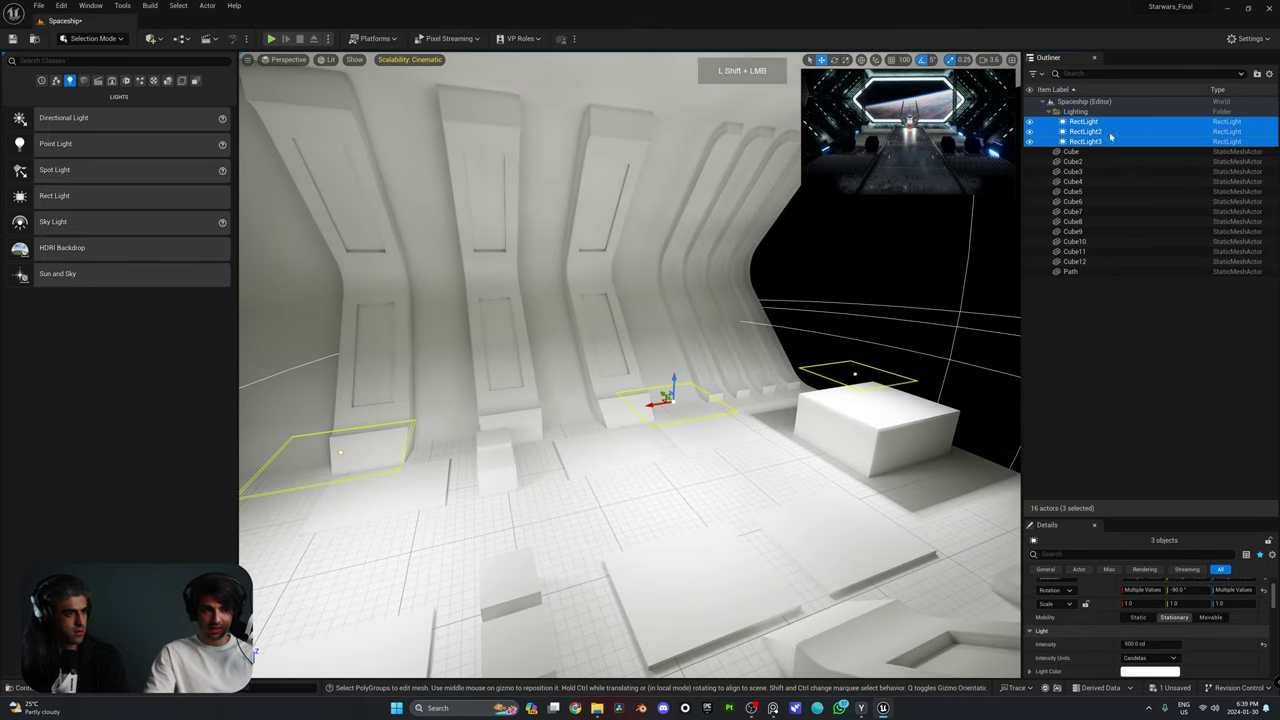
key(a)
mouse_move(850, 310)
right_down()
mouse_move(940, 310)
mouse_move(900, 325)
mouse_move(875, 315)
right_up()
key(s)
alt+drag(628, 341, 646, 182)
key(d)
mouse_move(649, 300)
right_down()
mouse_move(600, 300)
mouse_move(649, 300)
right_up()
key(a)
drag(1203, 518, 1200, 316)
key(Delete)
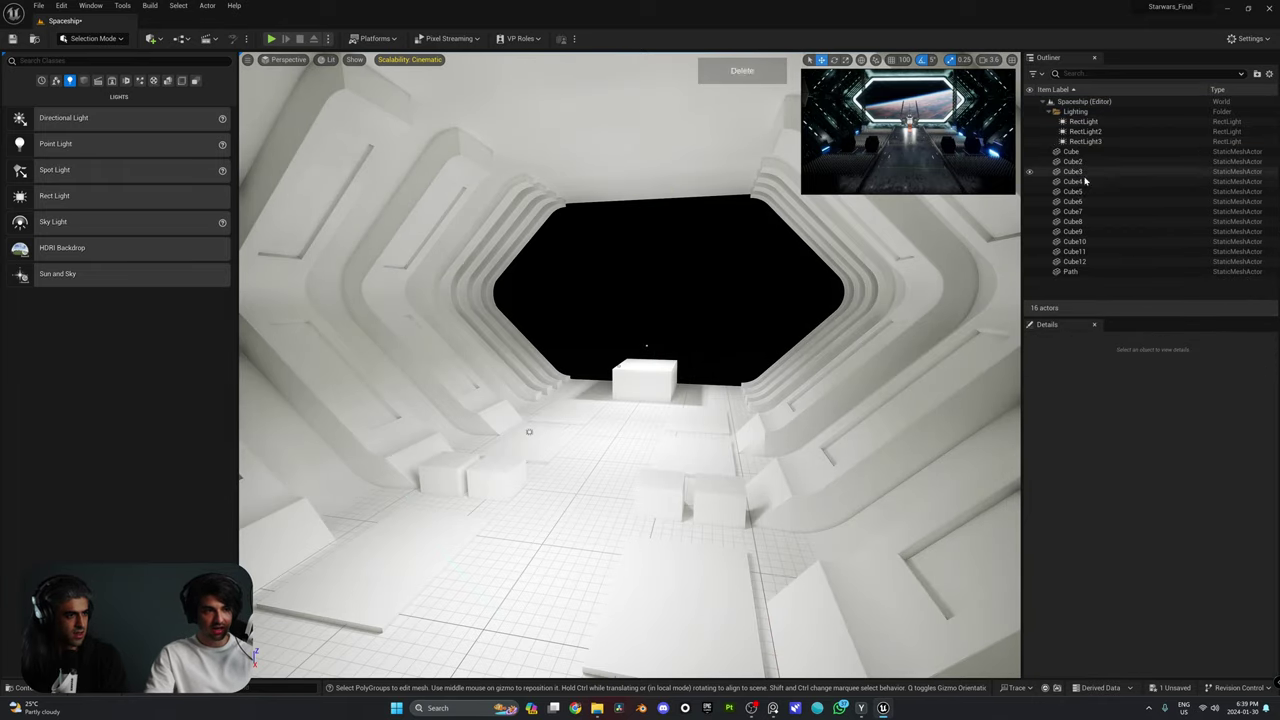
Raise all three rect lights together toward the hangar ceiling and clear the selection.
right_drag(690, 320, 622, 320)
key(d)
key(w)
key(a)
key(s)
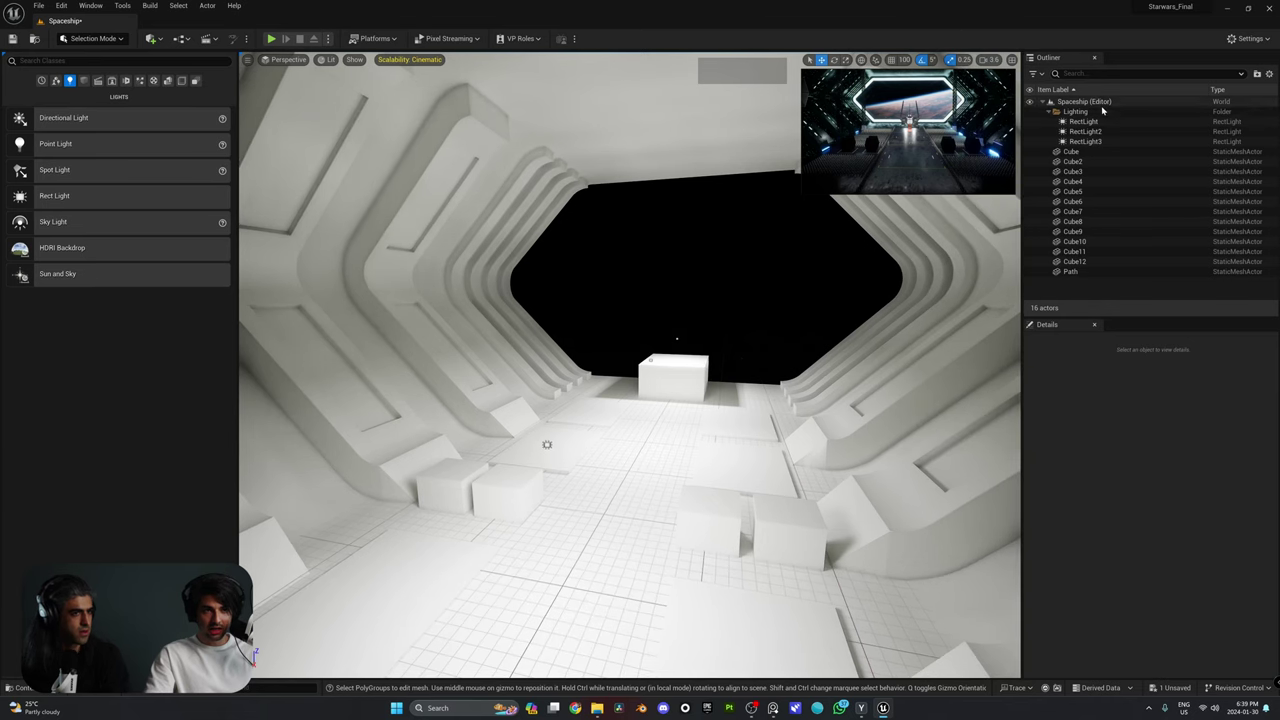
click(1084, 121)
shift+click(1085, 141)
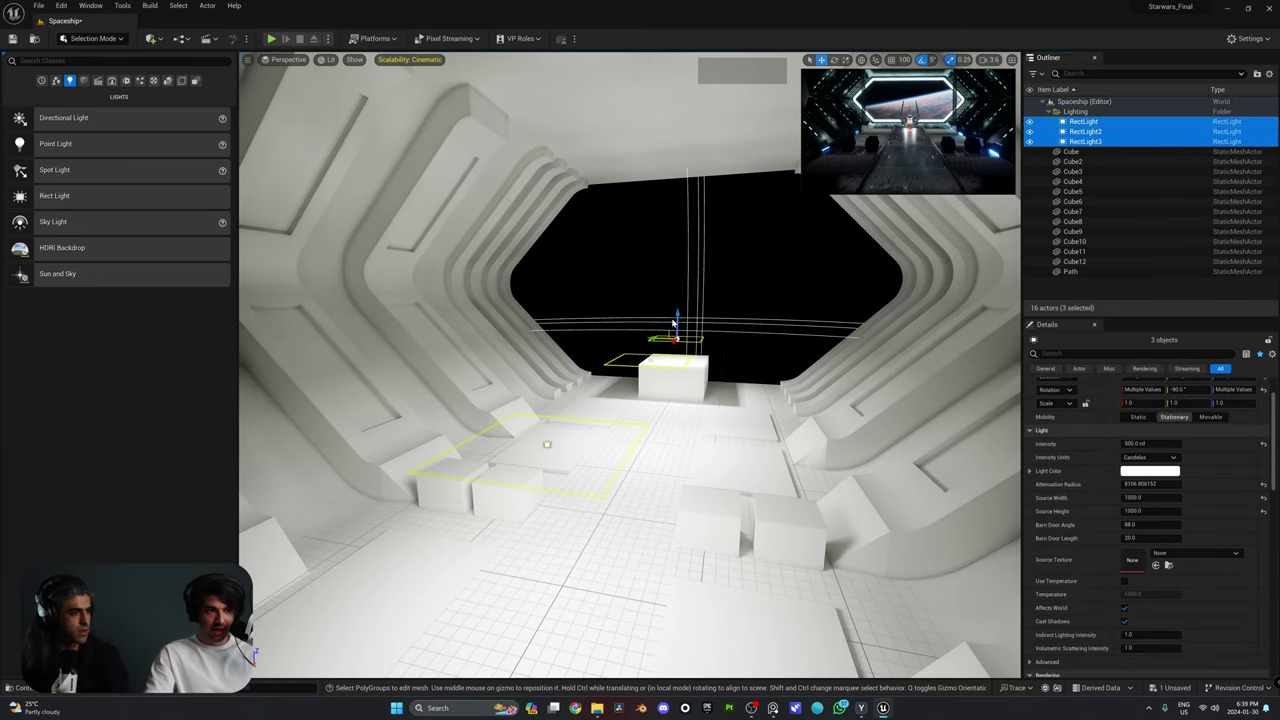
drag(677, 318, 667, 196)
click(800, 317)
right_drag(700, 299, 700, 299)
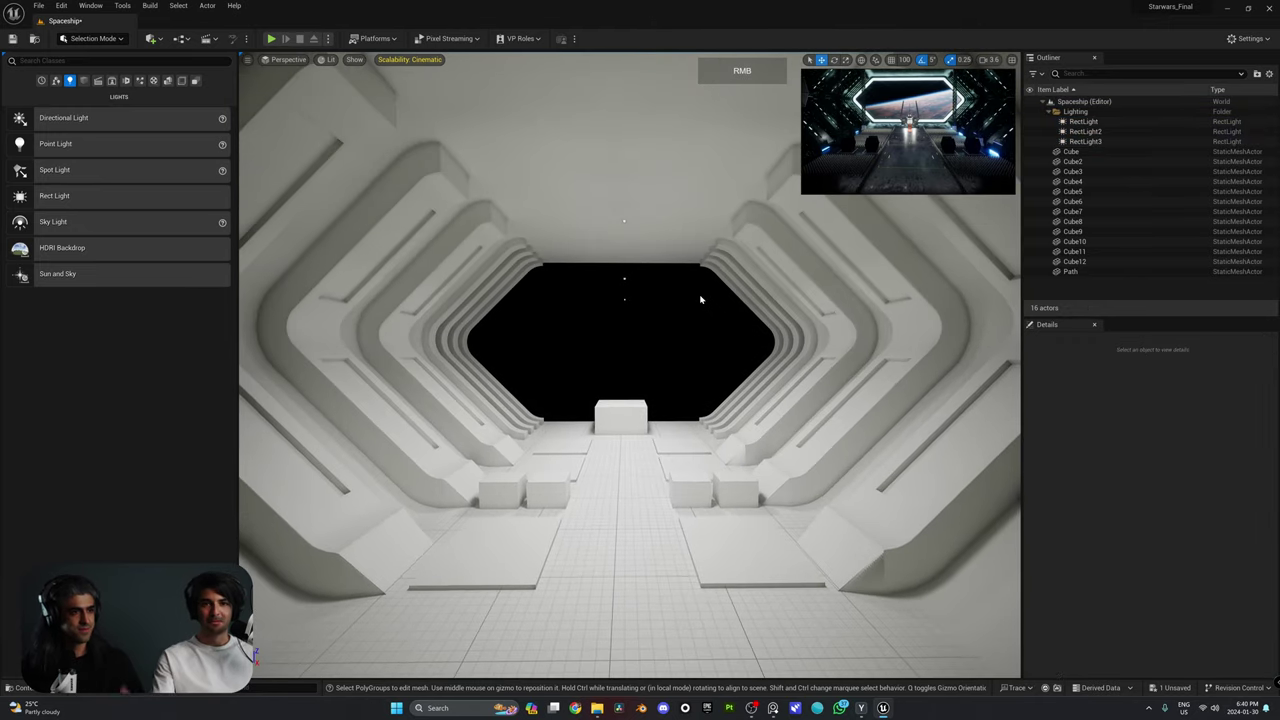